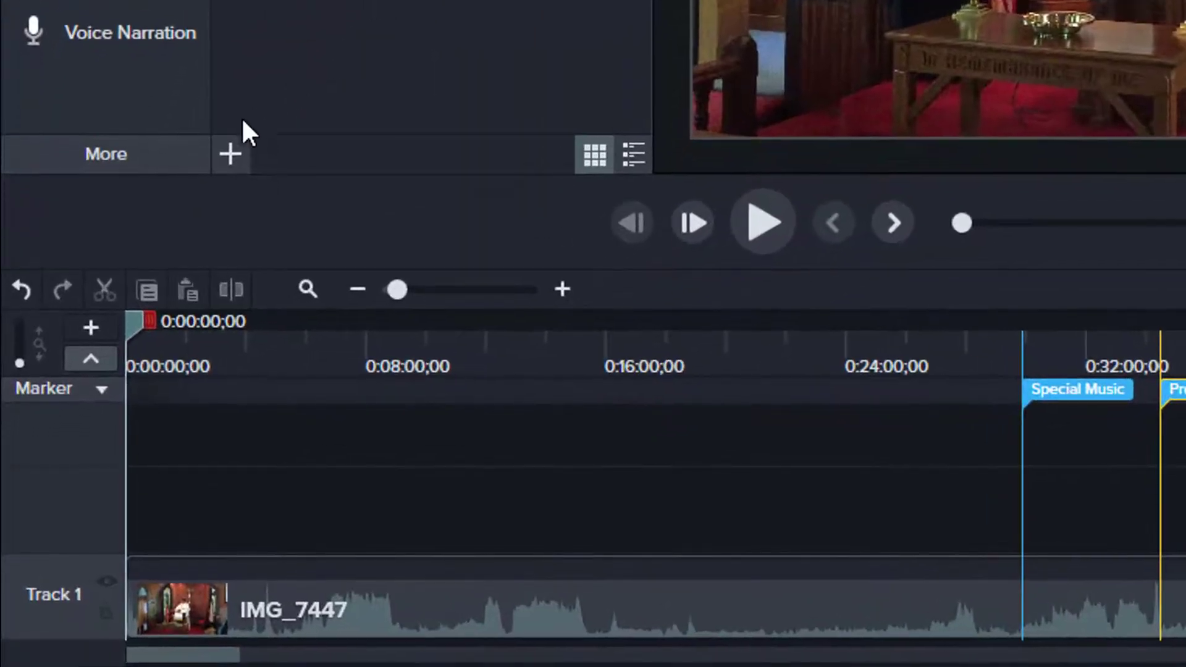
Import the IMG_7447 QuickTime movie into the media bin and place it on Track 1 of the timeline.
{"action": "left_click", "coordinate": [226, 148]}
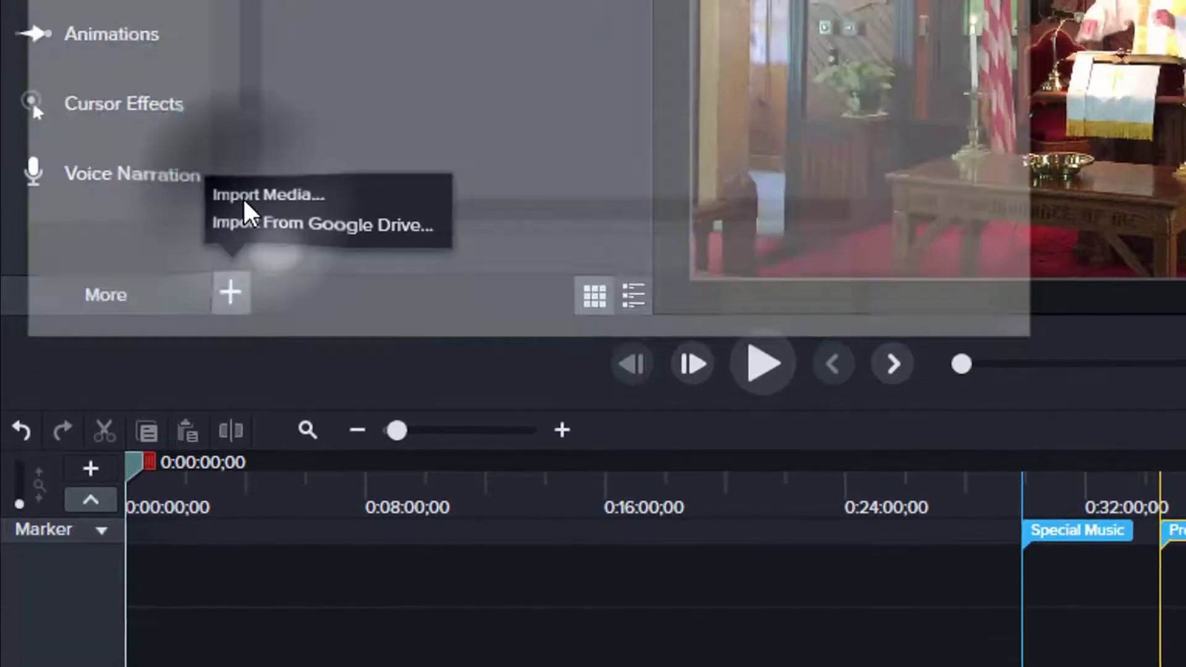
{"action": "left_click", "coordinate": [245, 57]}
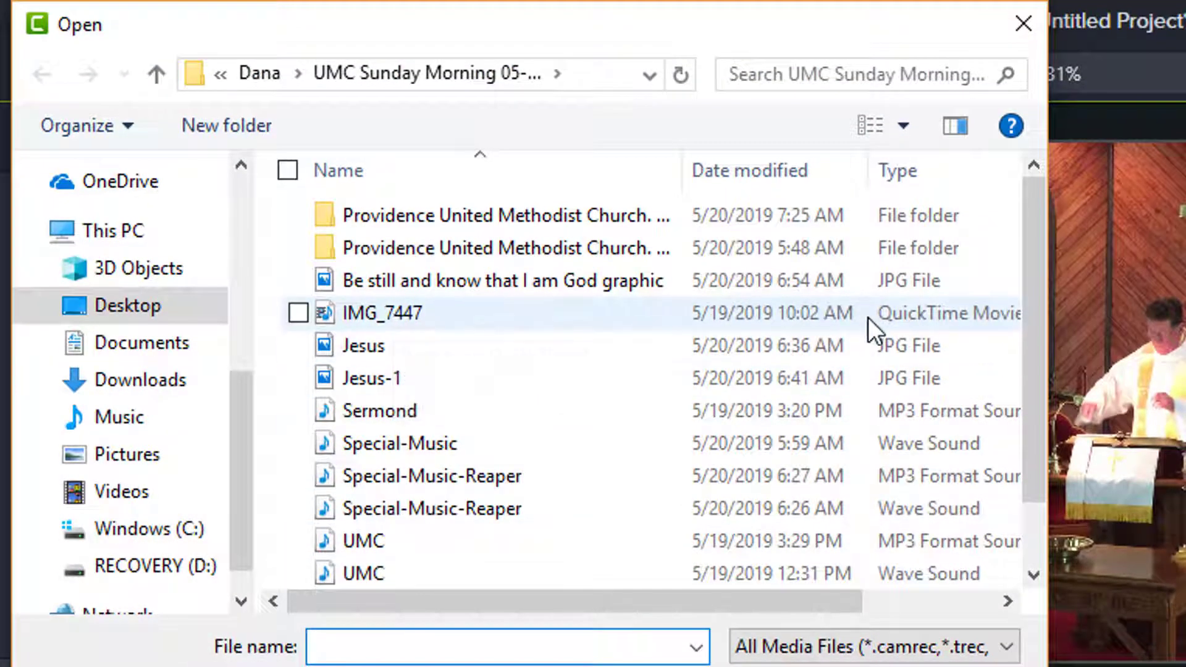
{"action": "left_click_drag", "start_coordinate": [721, 596], "coordinate": [844, 605]}
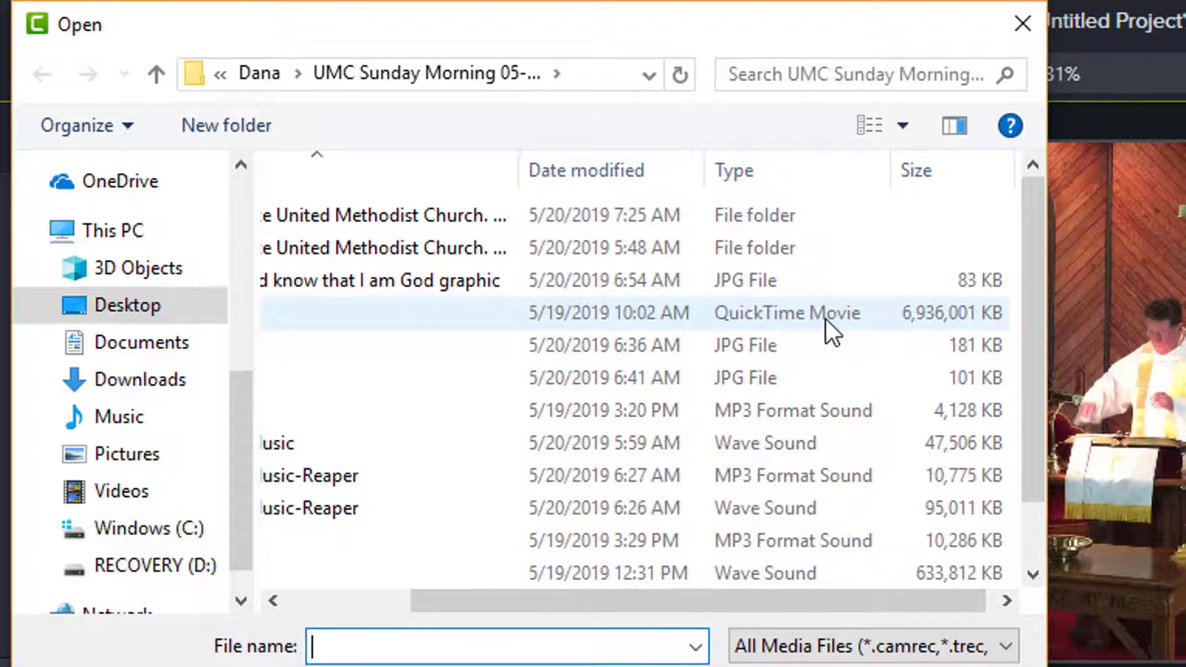
{"action": "left_click", "coordinate": [828, 316]}
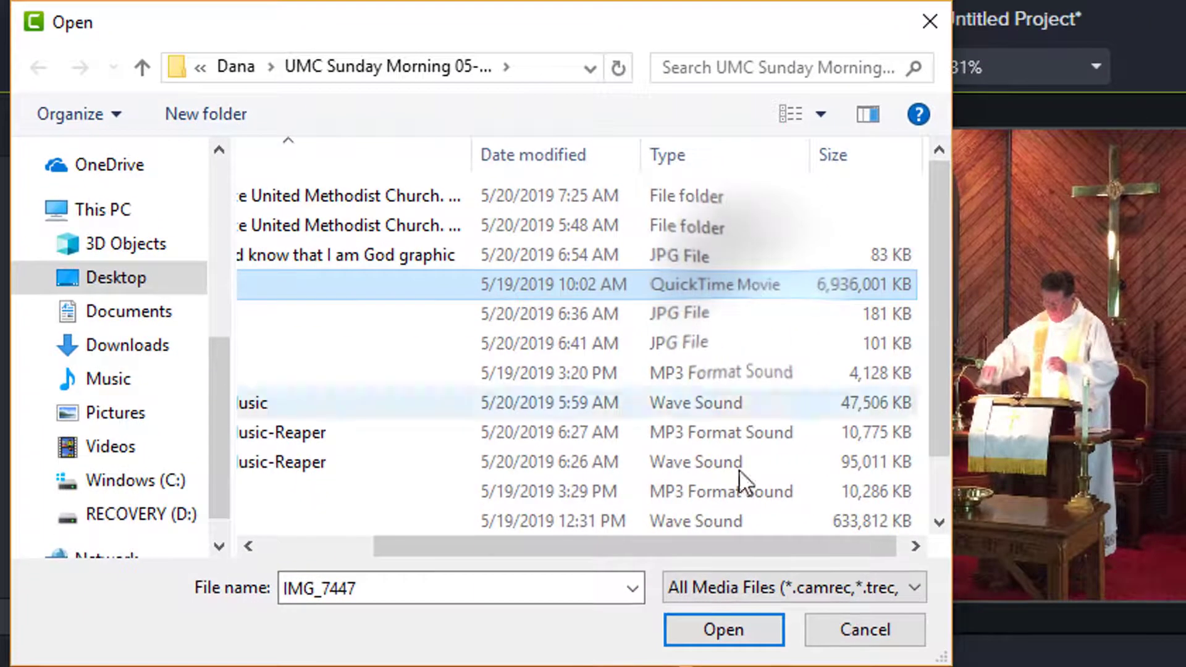
{"action": "left_click", "coordinate": [722, 629]}
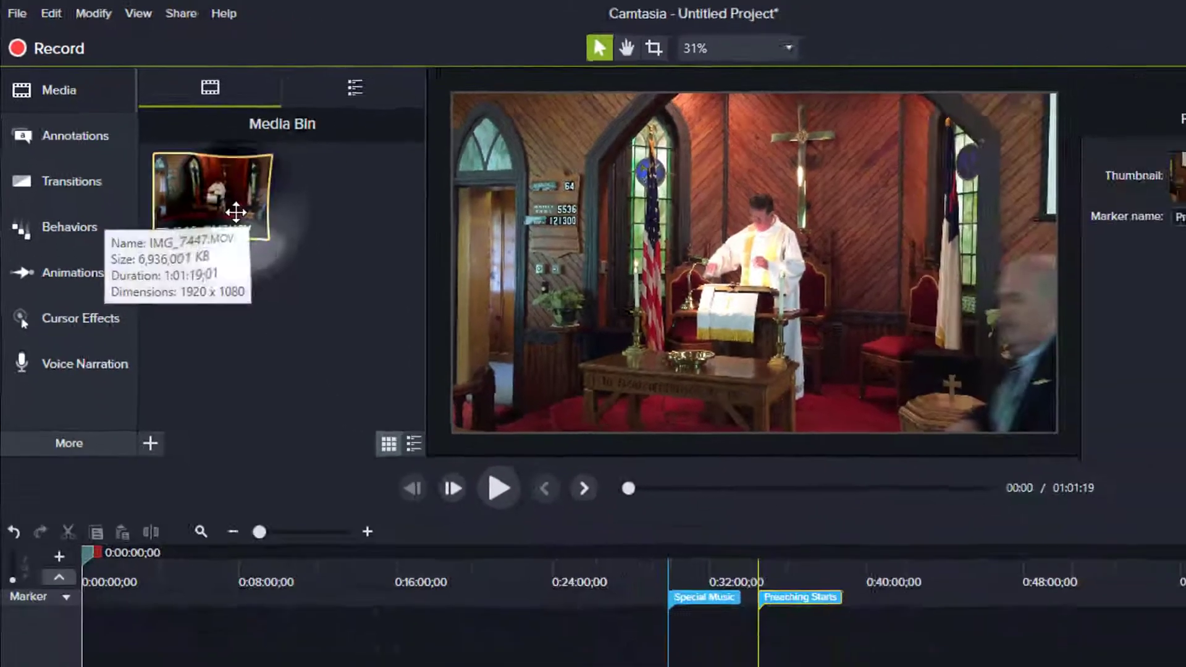
{"action": "left_click_drag", "start_coordinate": [296, 266], "coordinate": [257, 666]}
{"action": "left_click_drag", "start_coordinate": [159, 425], "coordinate": [203, 277]}
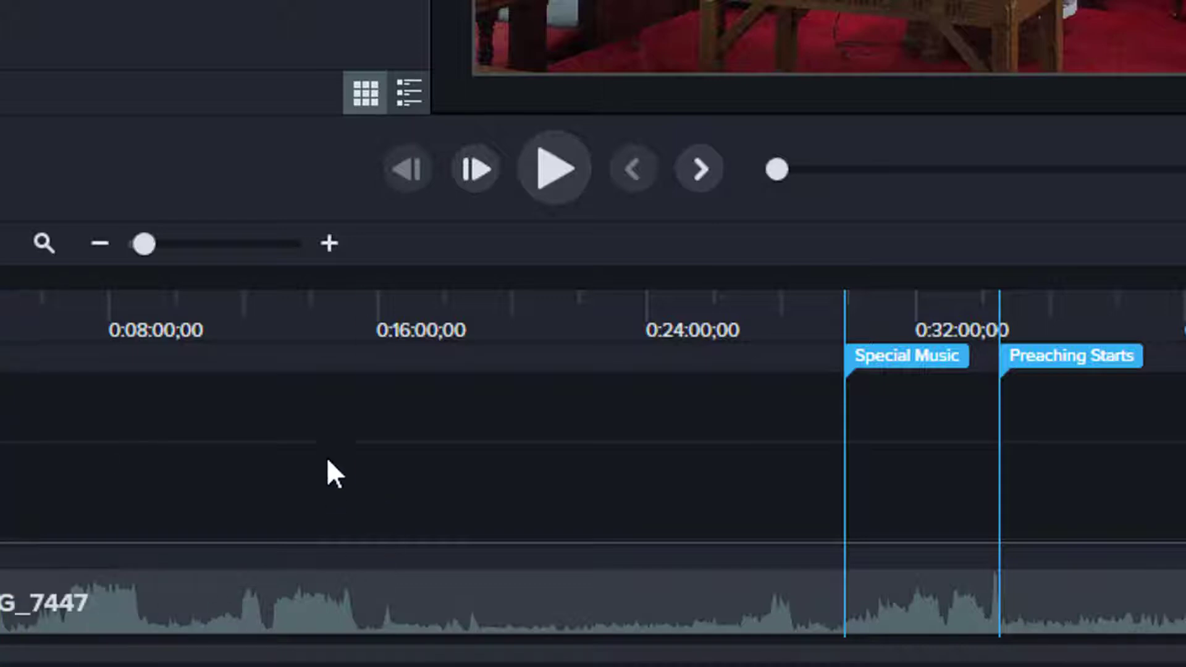
Inspect the video frames at the audio peaks and the quiet stretch between about 12 and 19 minutes.
{"action": "left_click", "coordinate": [253, 282]}
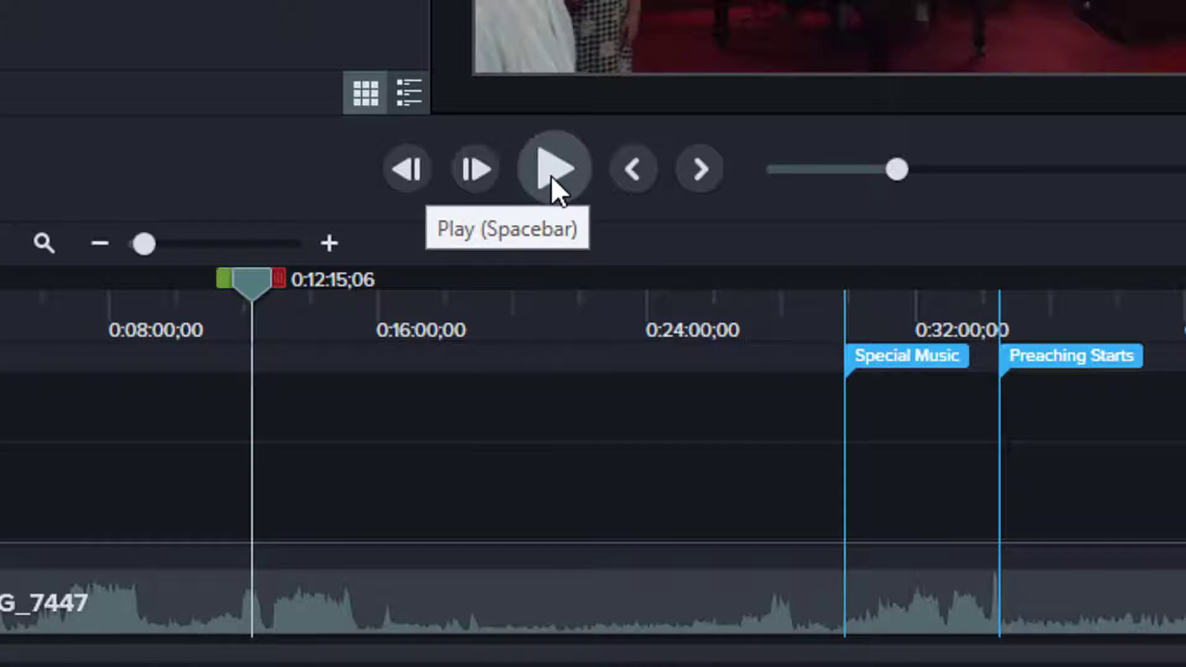
{"action": "left_click", "coordinate": [334, 283]}
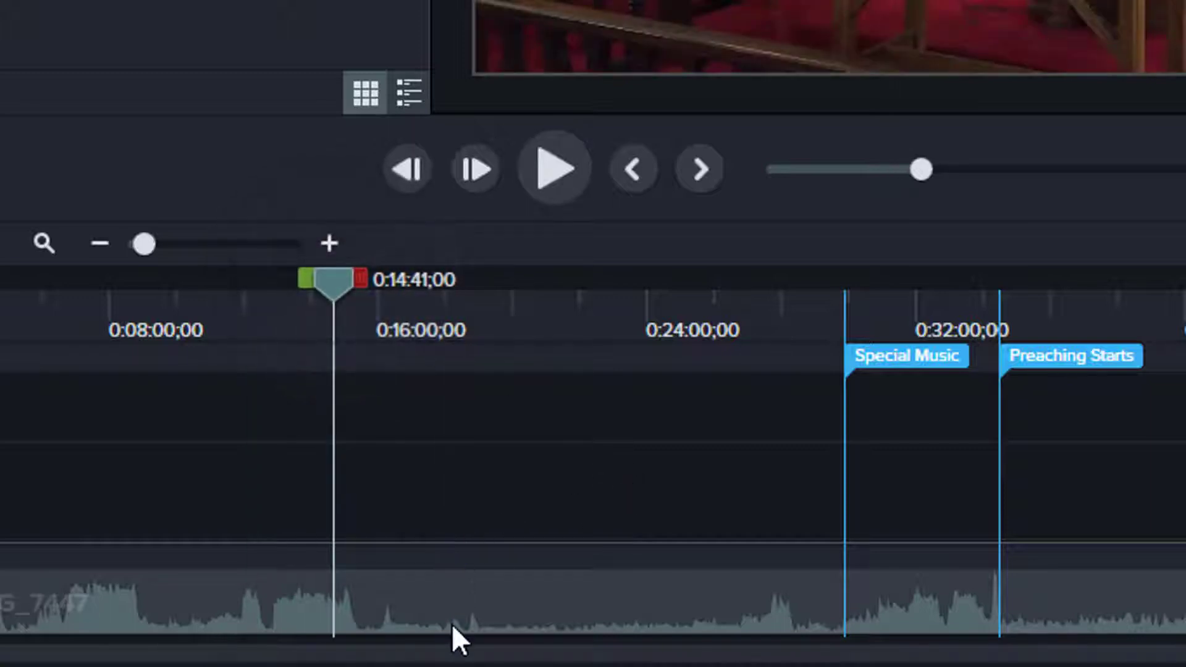
{"action": "left_click", "coordinate": [480, 287]}
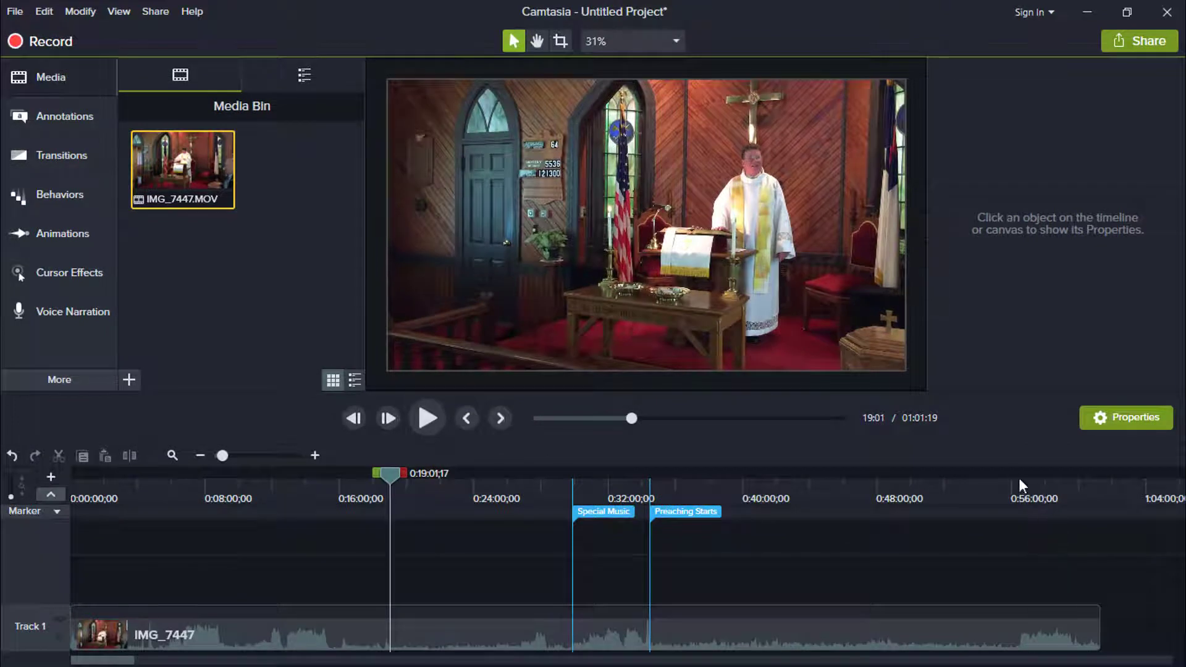
Preview the video just before the final rise in the waveform and stop the playhead at 0:56:28;19.
{"action": "left_click", "coordinate": [1011, 473]}
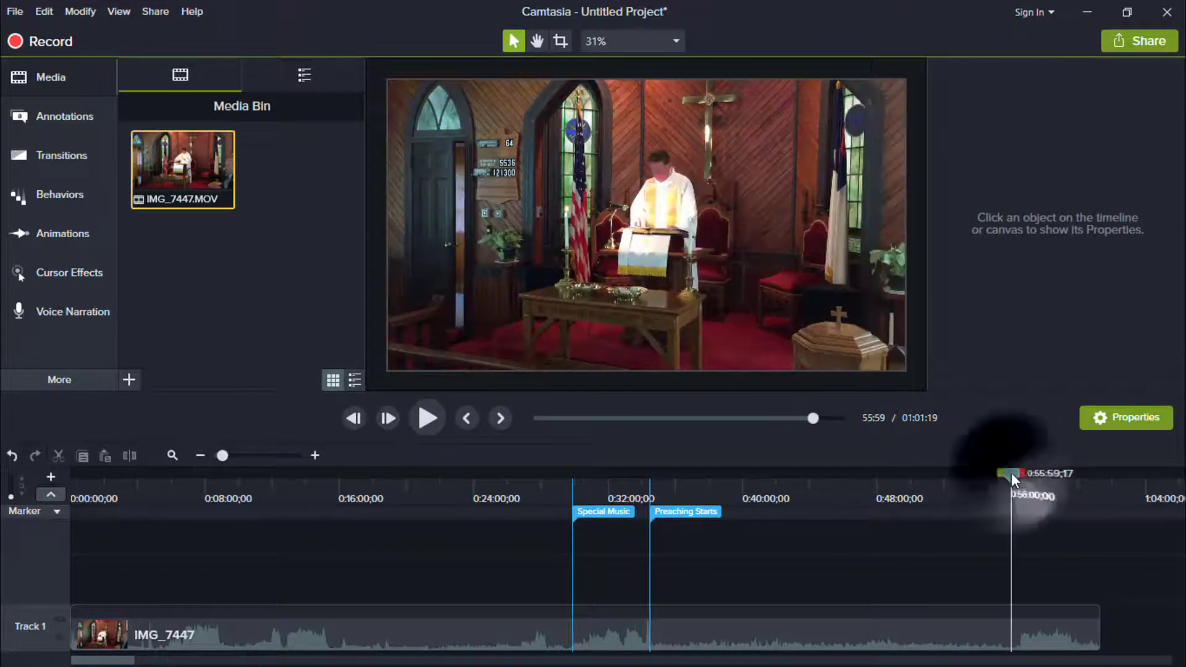
{"action": "left_click_drag", "start_coordinate": [1014, 473], "coordinate": [1018, 472]}
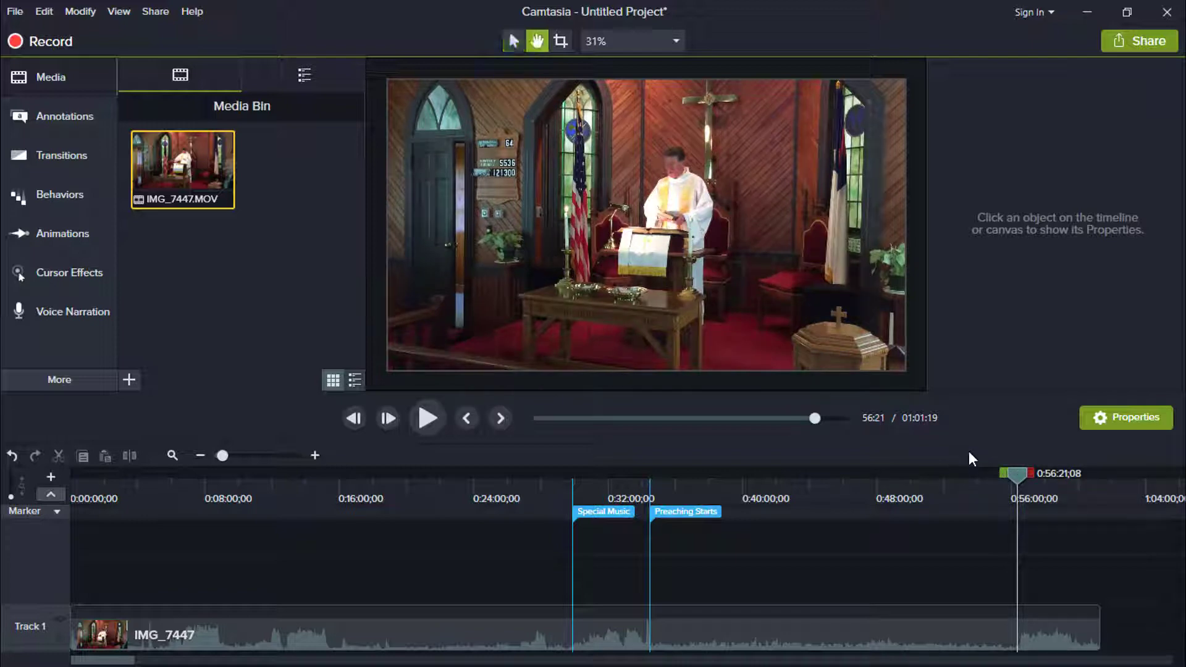
{"action": "key", "text": "space"}
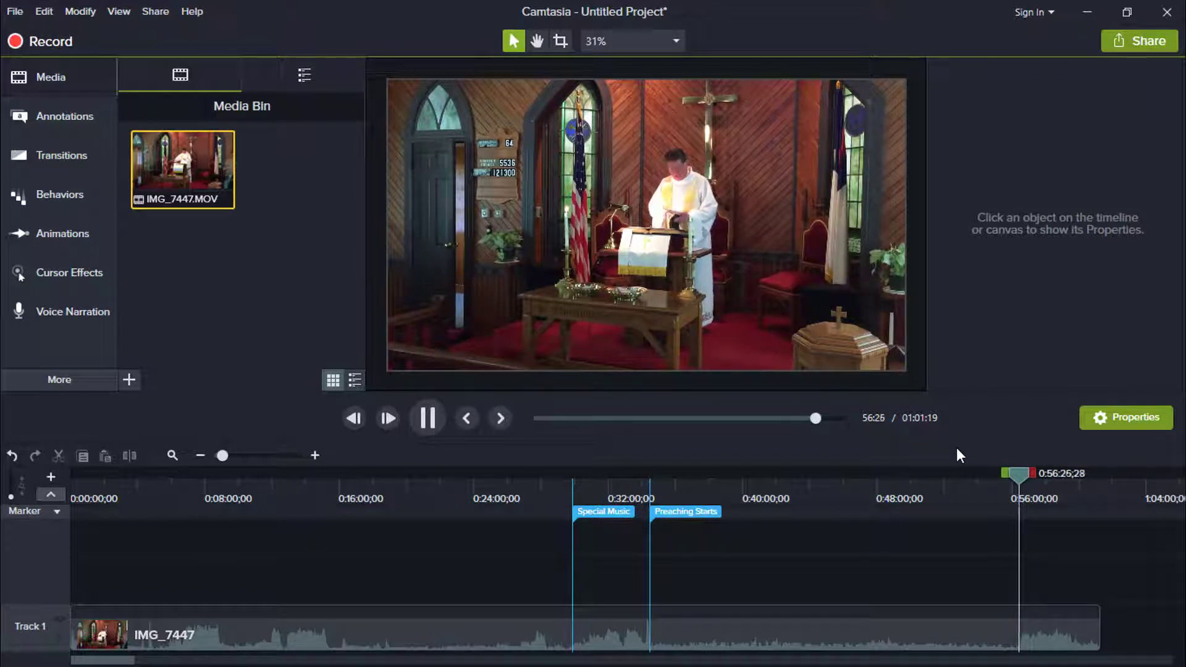
{"action": "key", "text": "space"}
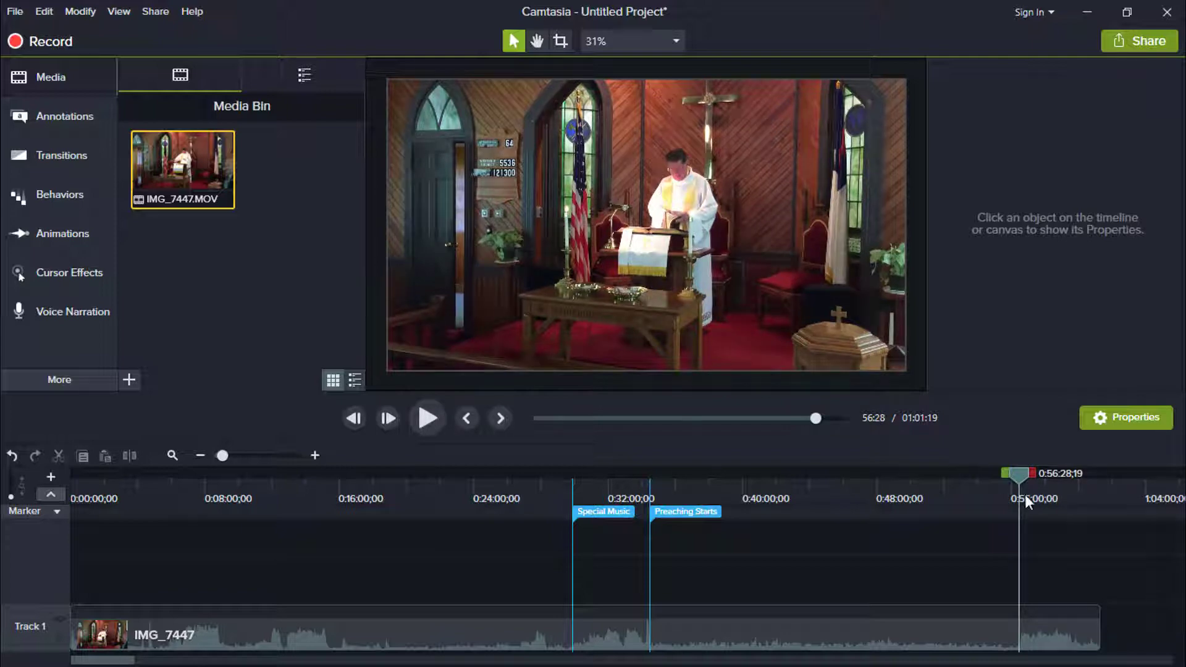
Add a timeline marker at the playhead and name it "End of Service".
{"action": "left_click", "coordinate": [1018, 513]}
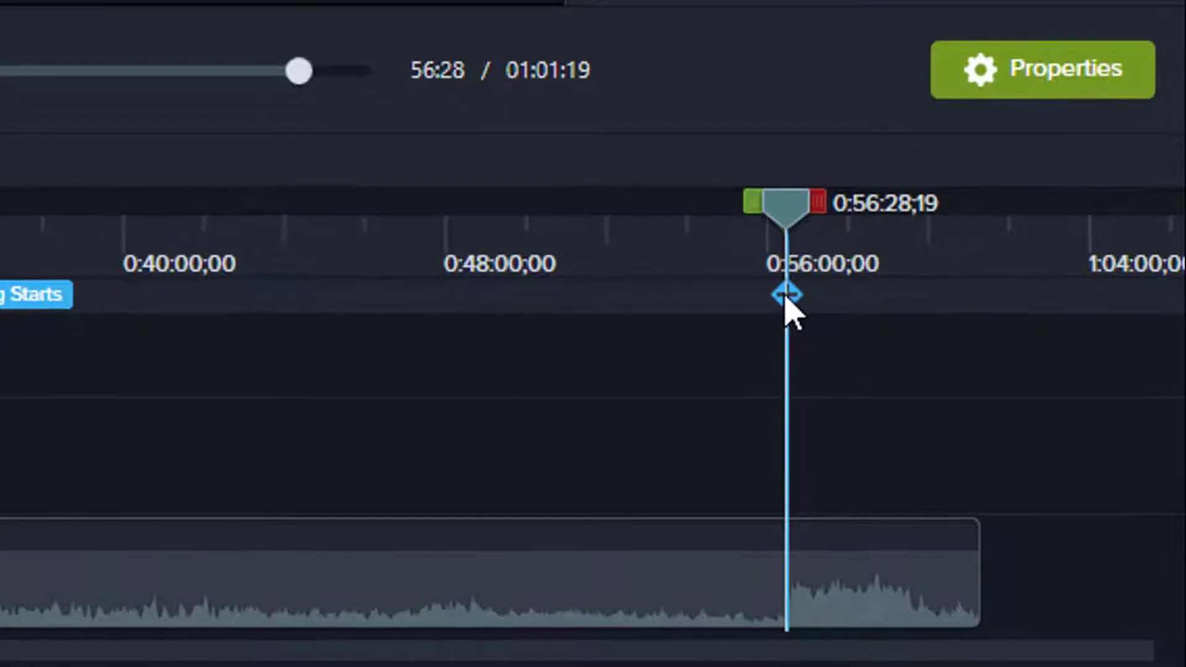
{"action": "left_click", "coordinate": [786, 300]}
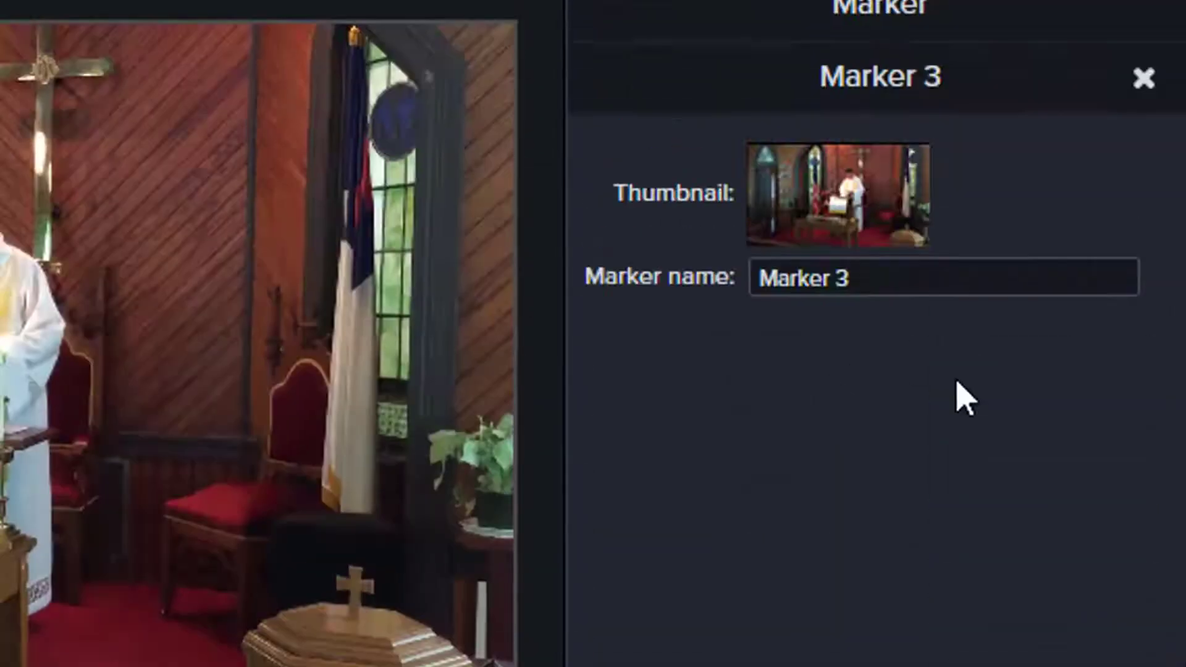
{"action": "double_click", "coordinate": [885, 277]}
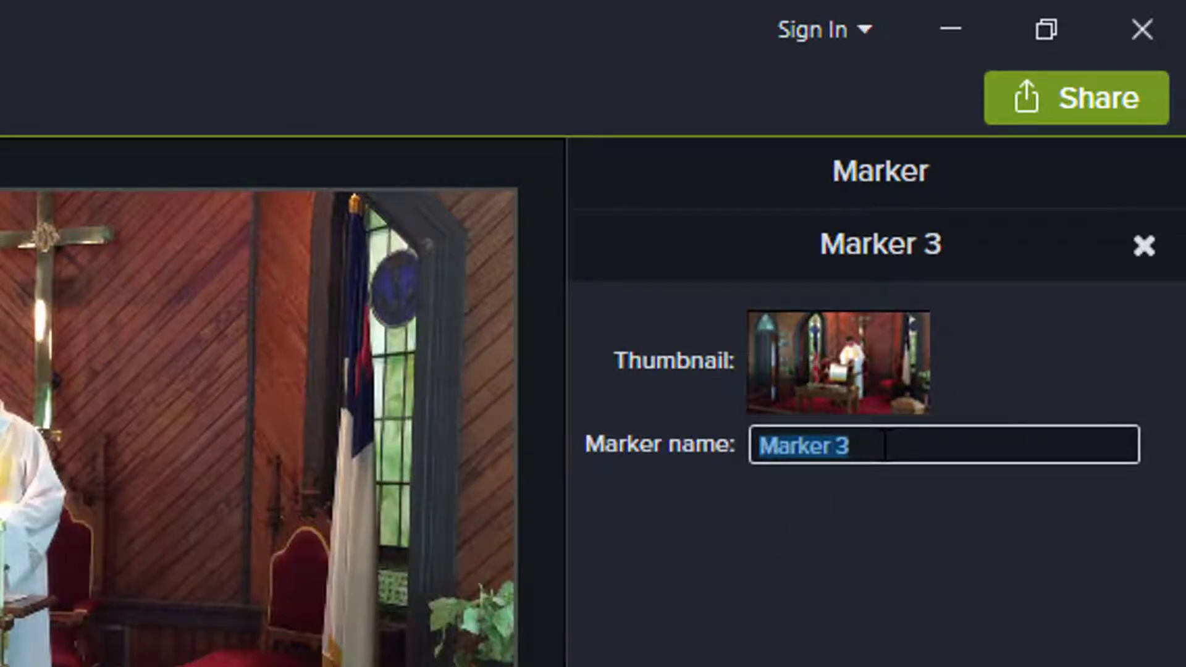
{"action": "type", "text": "E"}
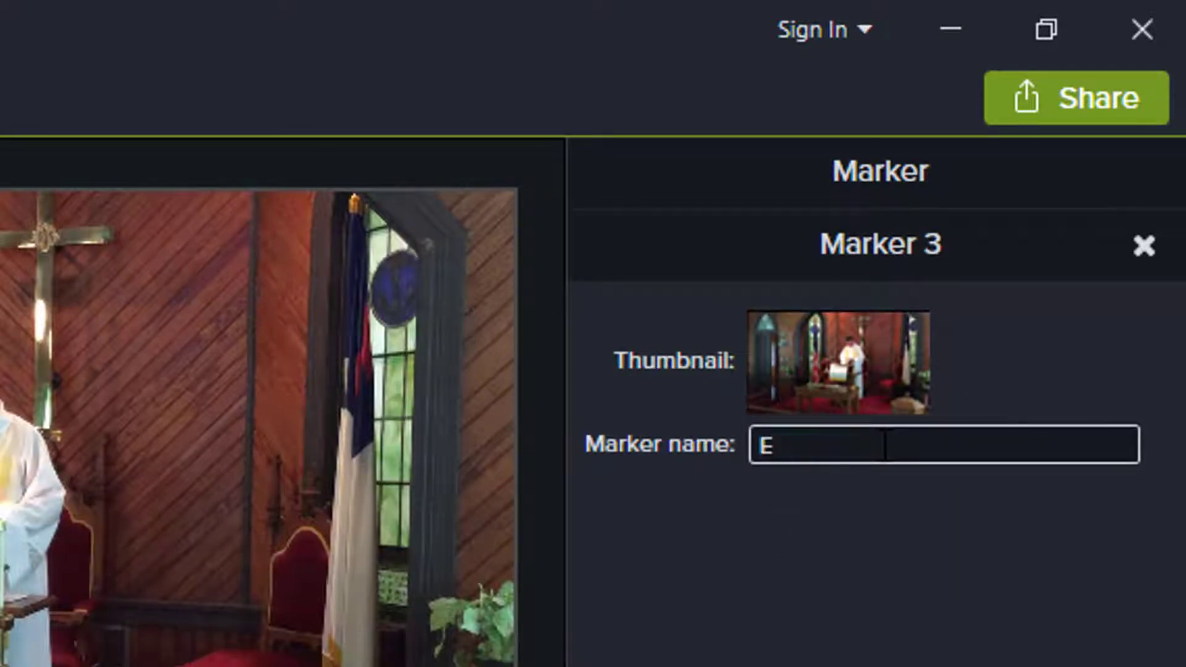
{"action": "type", "text": "nd of Serv"}
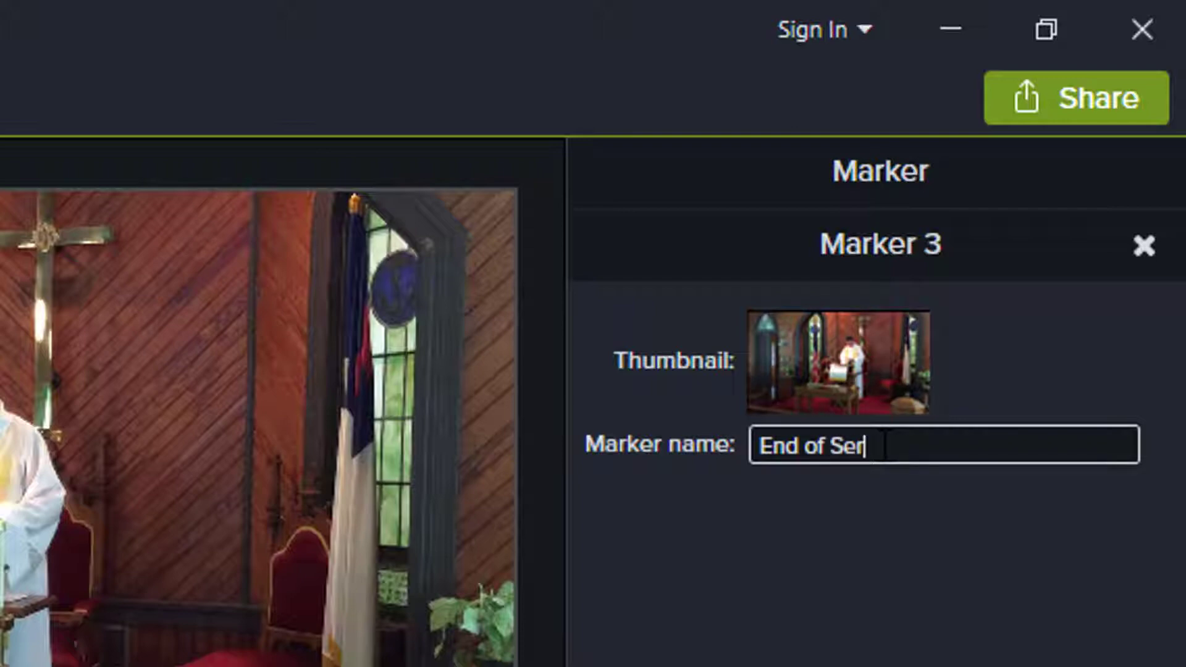
{"action": "type", "text": "ice"}
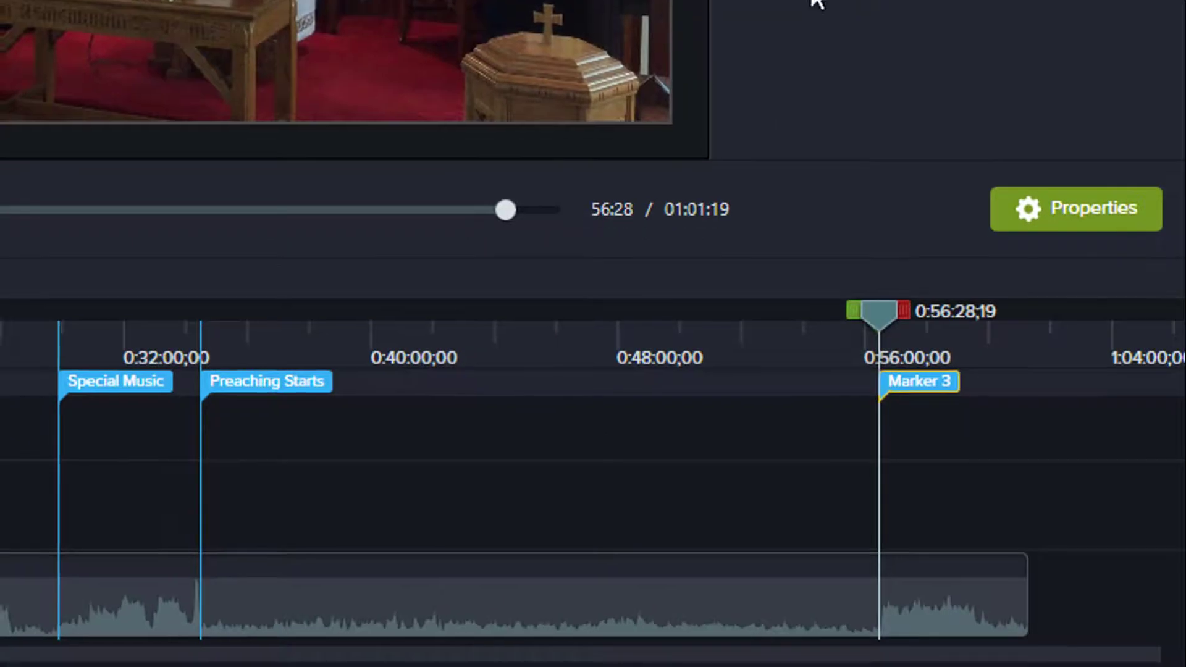
{"action": "left_click", "coordinate": [812, 9]}
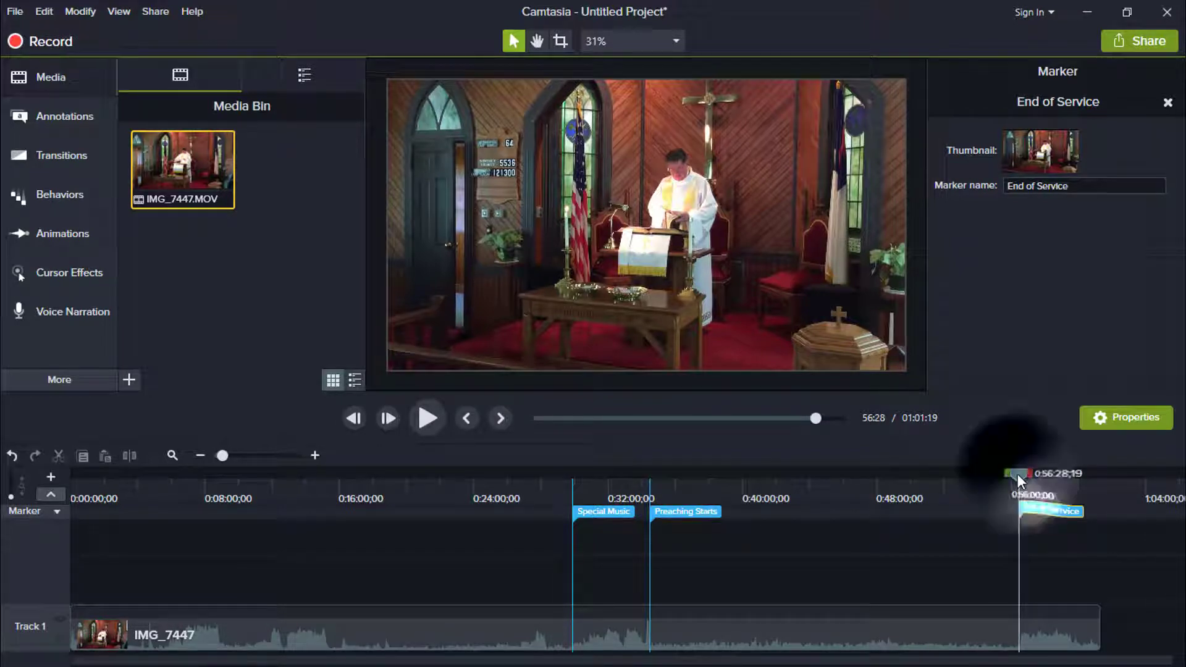
Split the timeline at the End of Service marker and delete the IMG_7447 segment after it.
{"action": "left_click", "coordinate": [295, 457]}
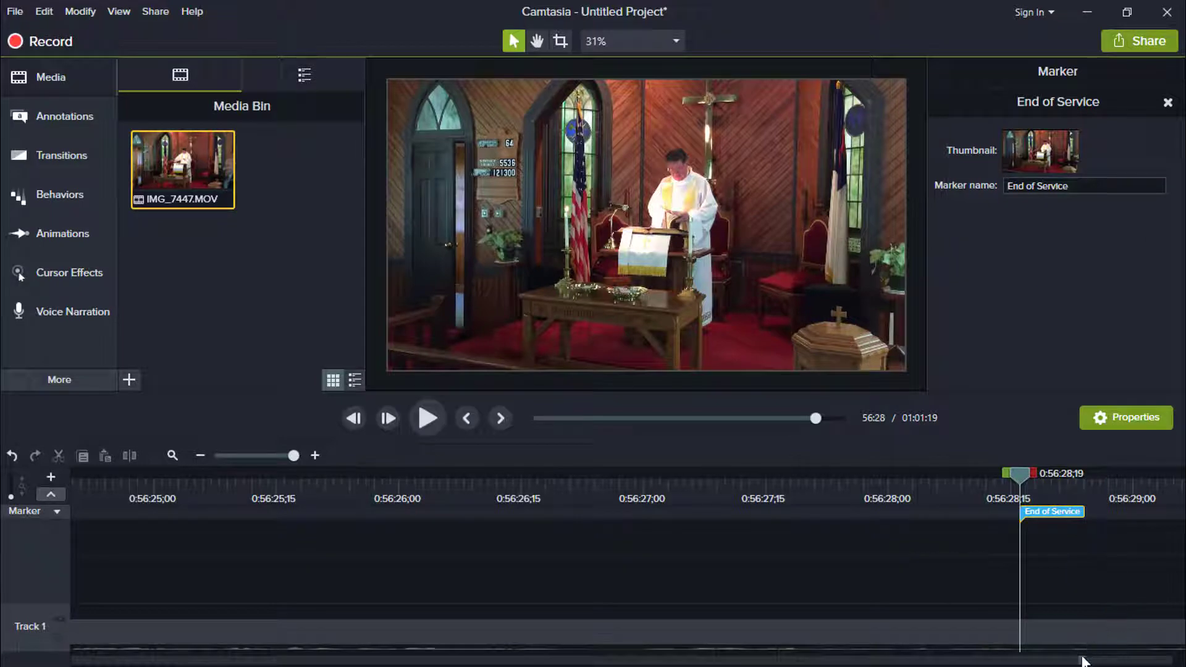
{"action": "mouse_move", "coordinate": [1082, 660]}
{"action": "left_mouse_down"}
{"action": "mouse_move", "coordinate": [1147, 660]}
{"action": "mouse_move", "coordinate": [1075, 657]}
{"action": "mouse_move", "coordinate": [1089, 657]}
{"action": "left_mouse_up"}
{"action": "mouse_move", "coordinate": [1091, 648]}
{"action": "left_mouse_down"}
{"action": "mouse_move", "coordinate": [1173, 648]}
{"action": "mouse_move", "coordinate": [1081, 644]}
{"action": "left_mouse_up"}
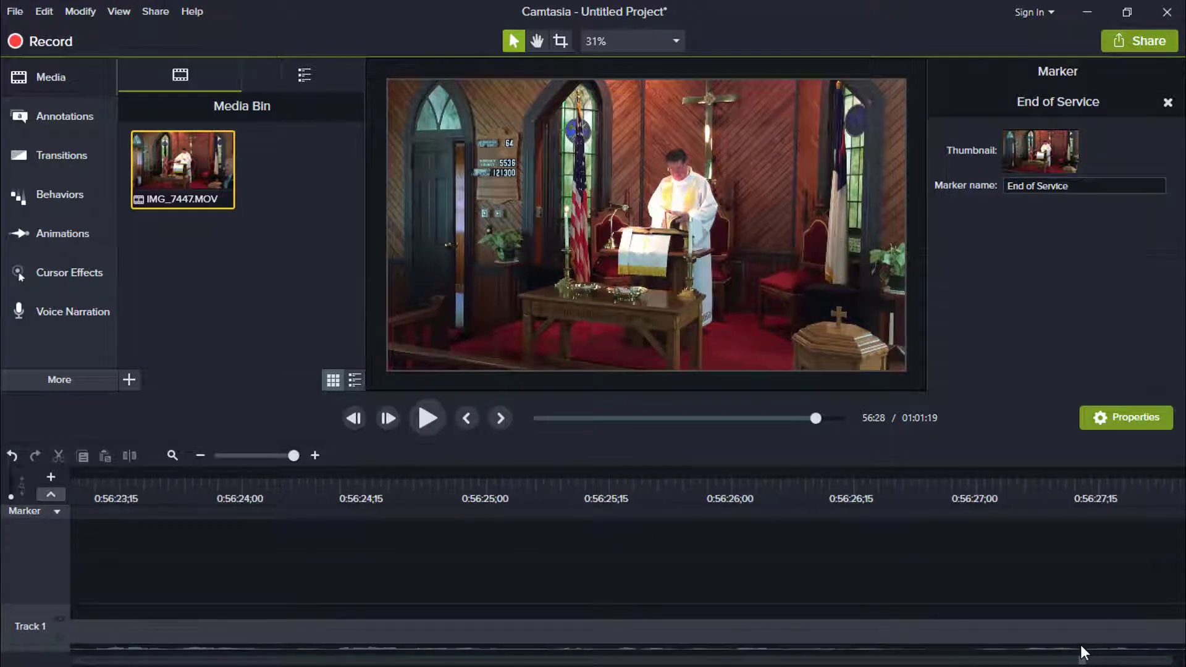
{"action": "left_click", "coordinate": [276, 456]}
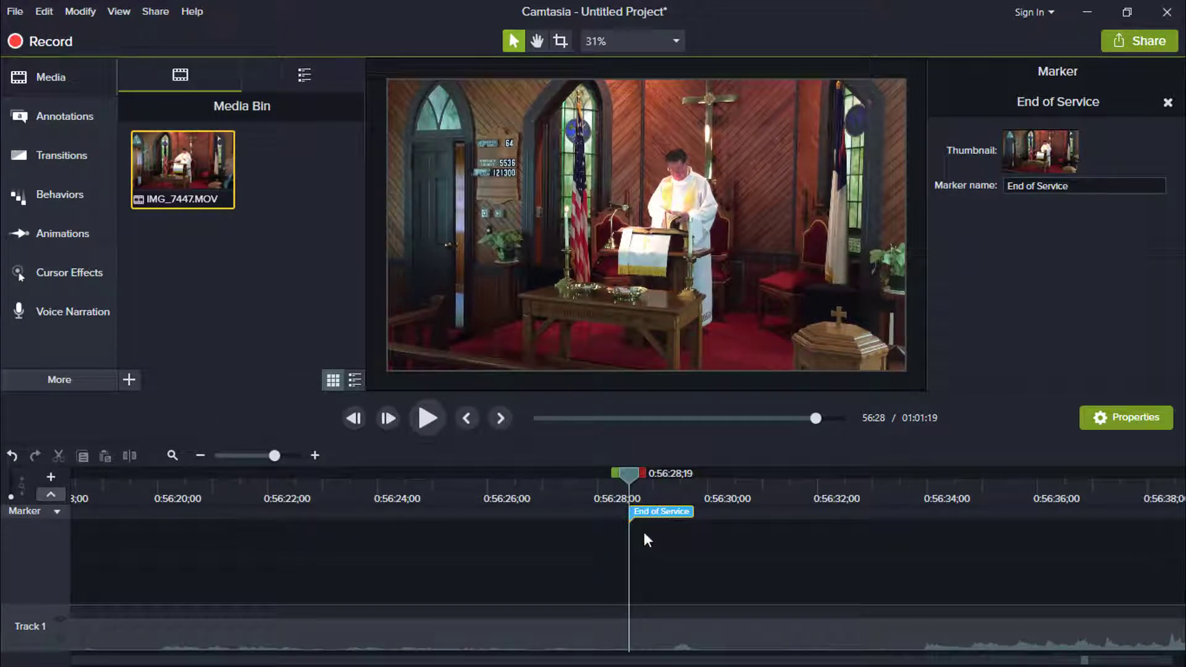
{"action": "left_click", "coordinate": [628, 477]}
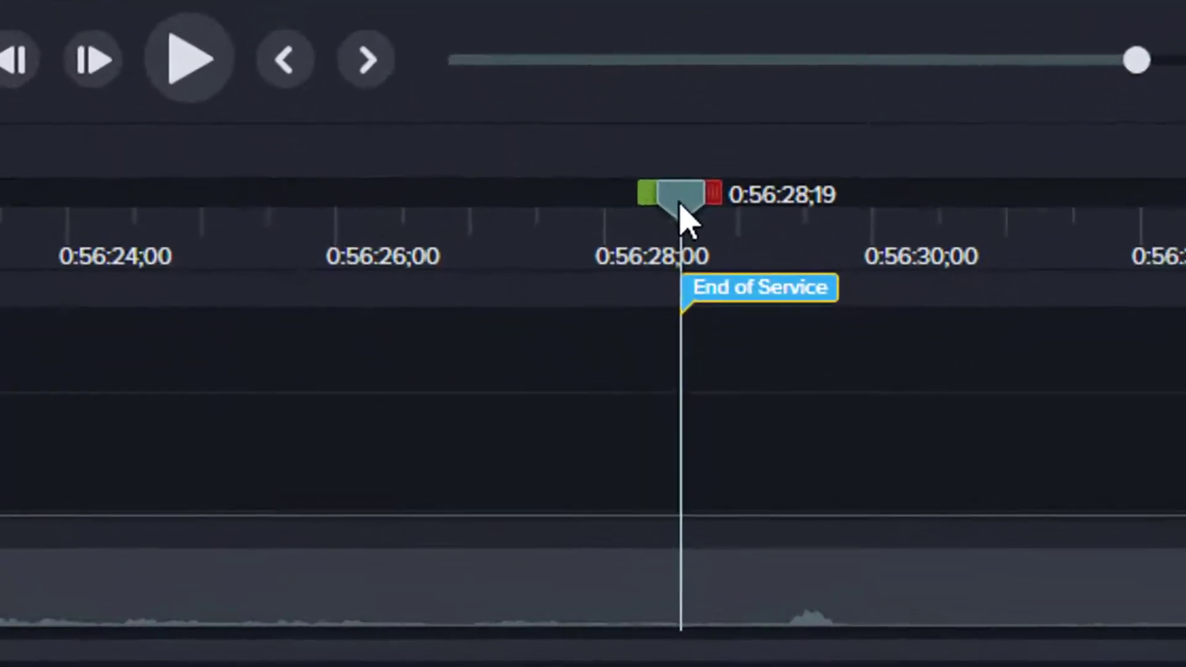
{"action": "right_click", "coordinate": [629, 477]}
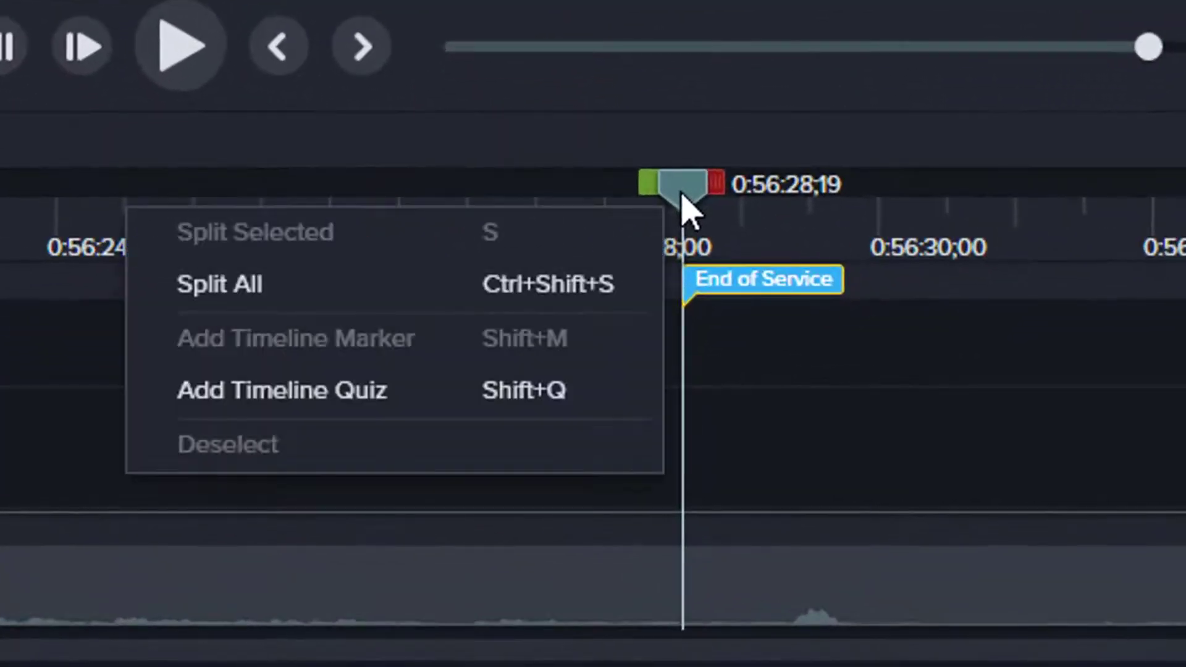
{"action": "left_click", "coordinate": [301, 274]}
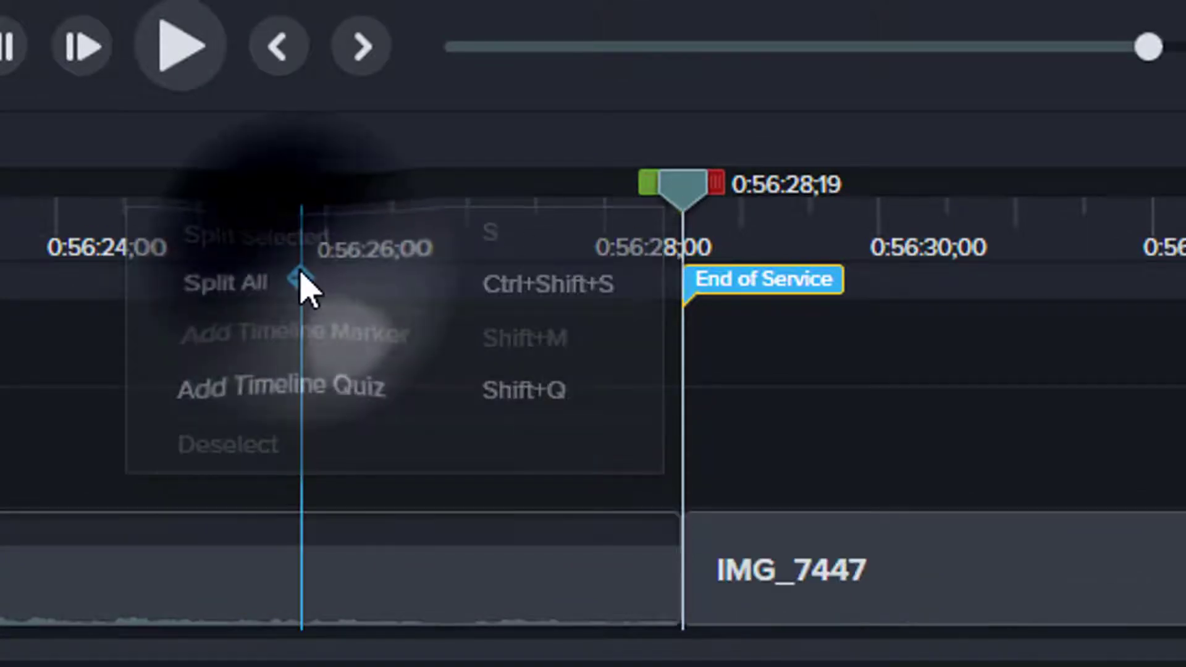
{"action": "left_click", "coordinate": [964, 569]}
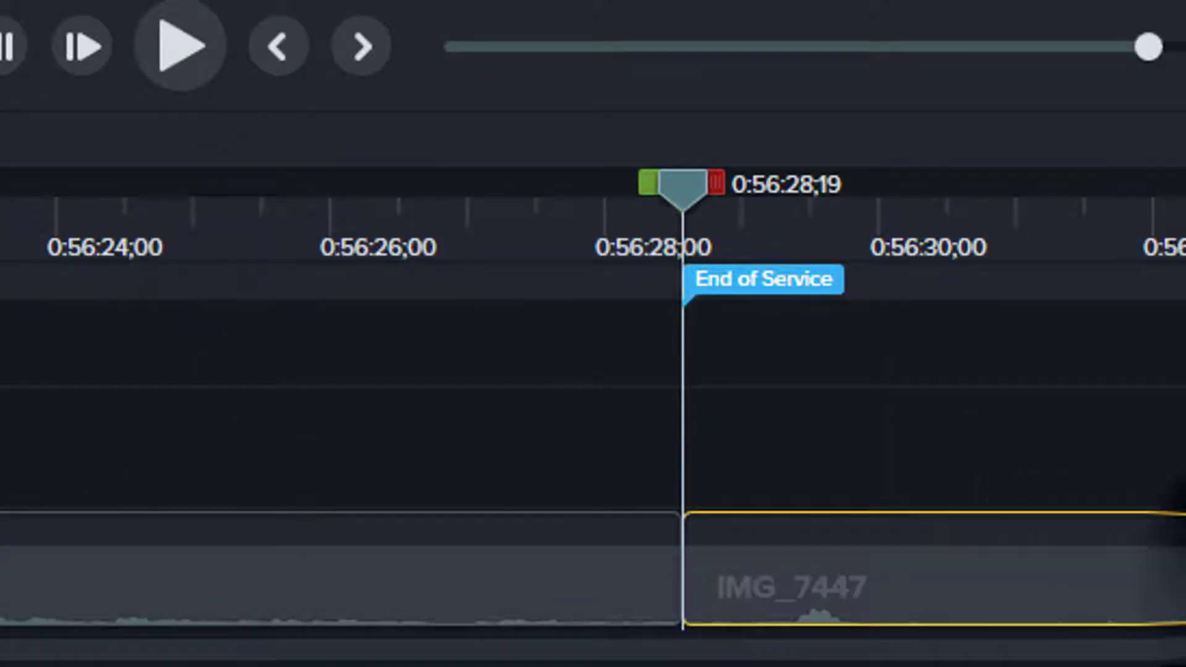
{"action": "key", "text": "Delete"}
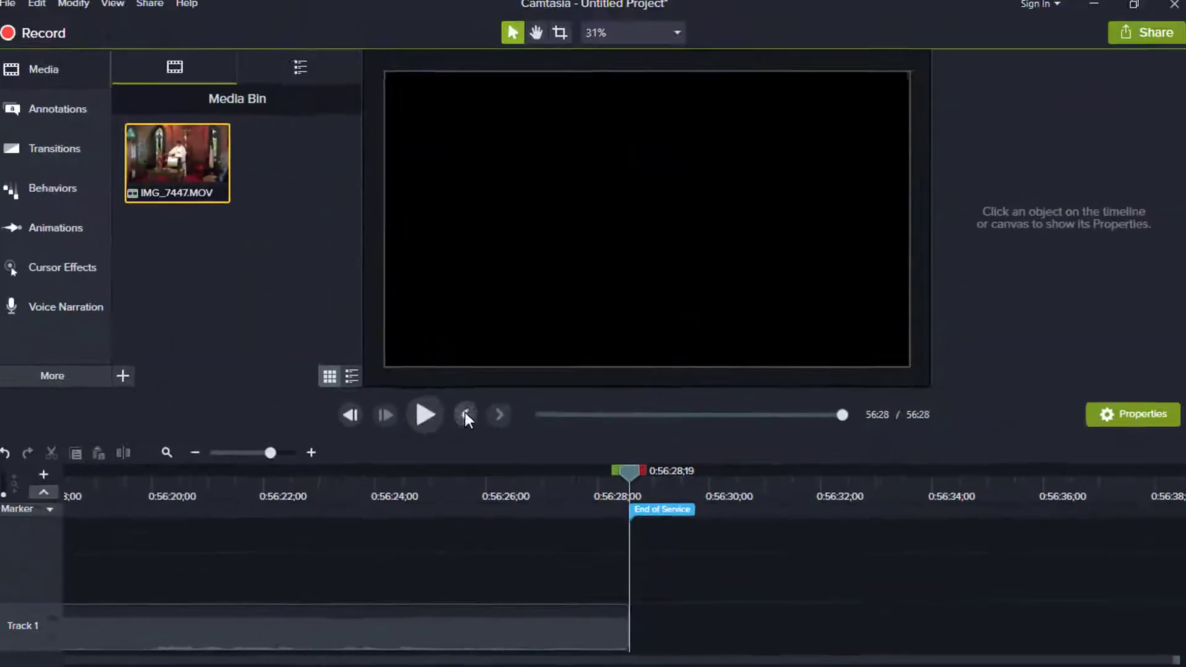
Position the playhead exactly on the Special Music marker at 0:29:52;12.
{"action": "left_click", "coordinate": [278, 47]}
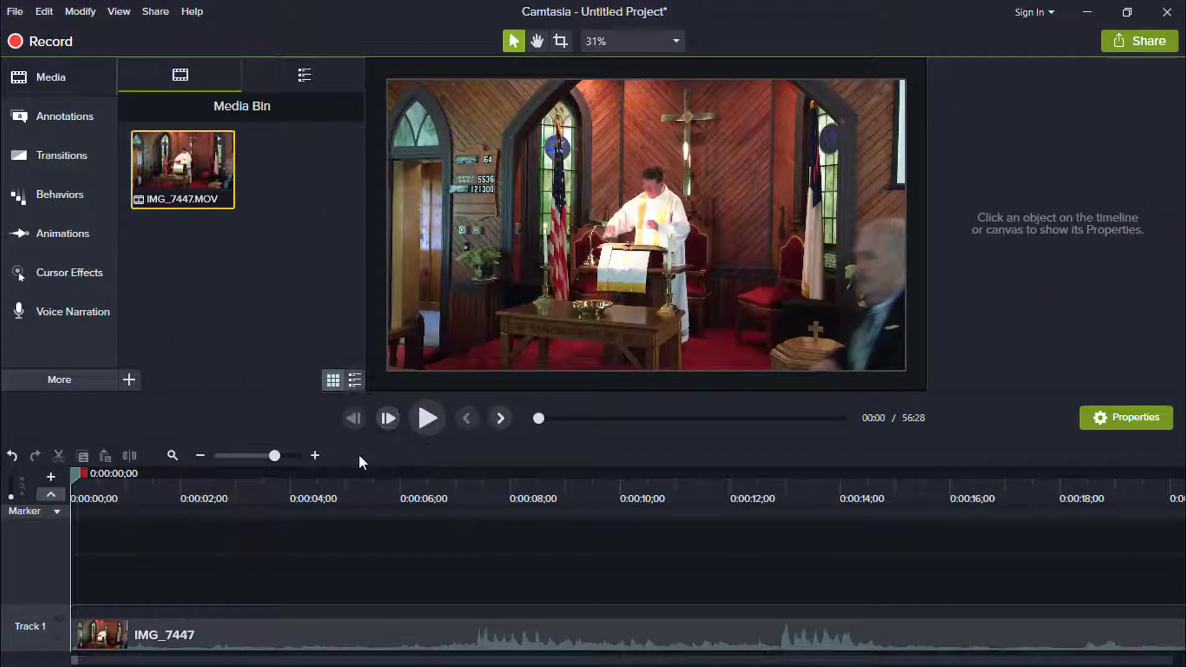
{"action": "left_click_drag", "start_coordinate": [257, 460], "coordinate": [223, 458]}
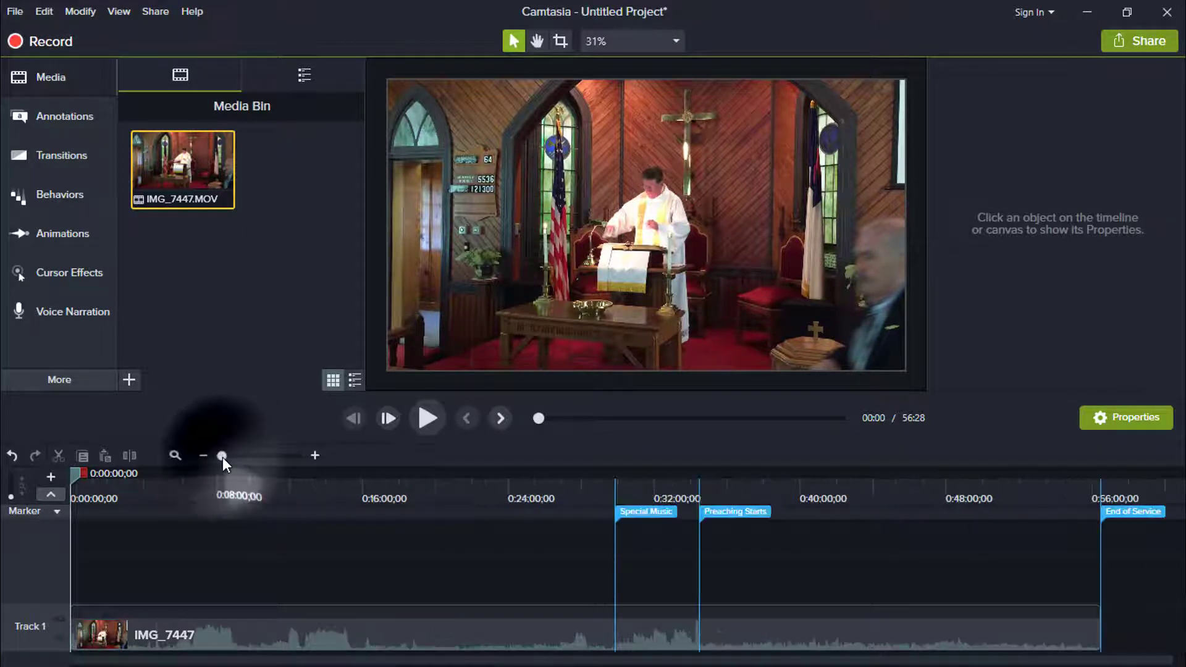
{"action": "left_click", "coordinate": [617, 496]}
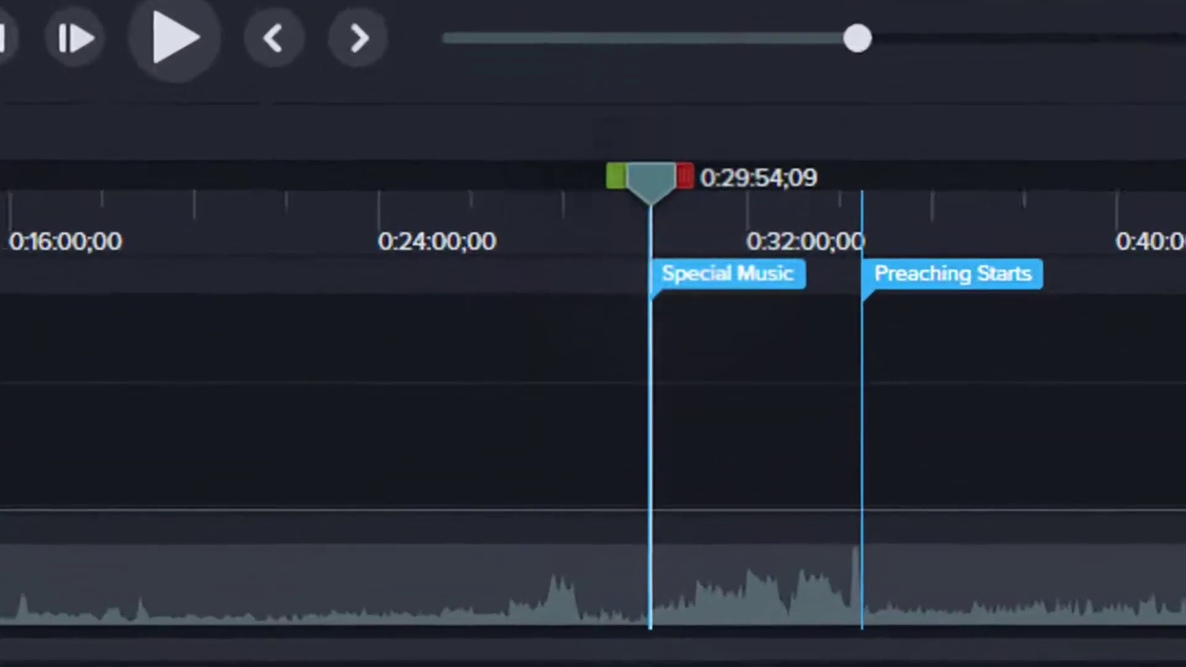
{"action": "scroll", "coordinate": [652, 395], "scroll_direction": "up", "scroll_amount": 10}
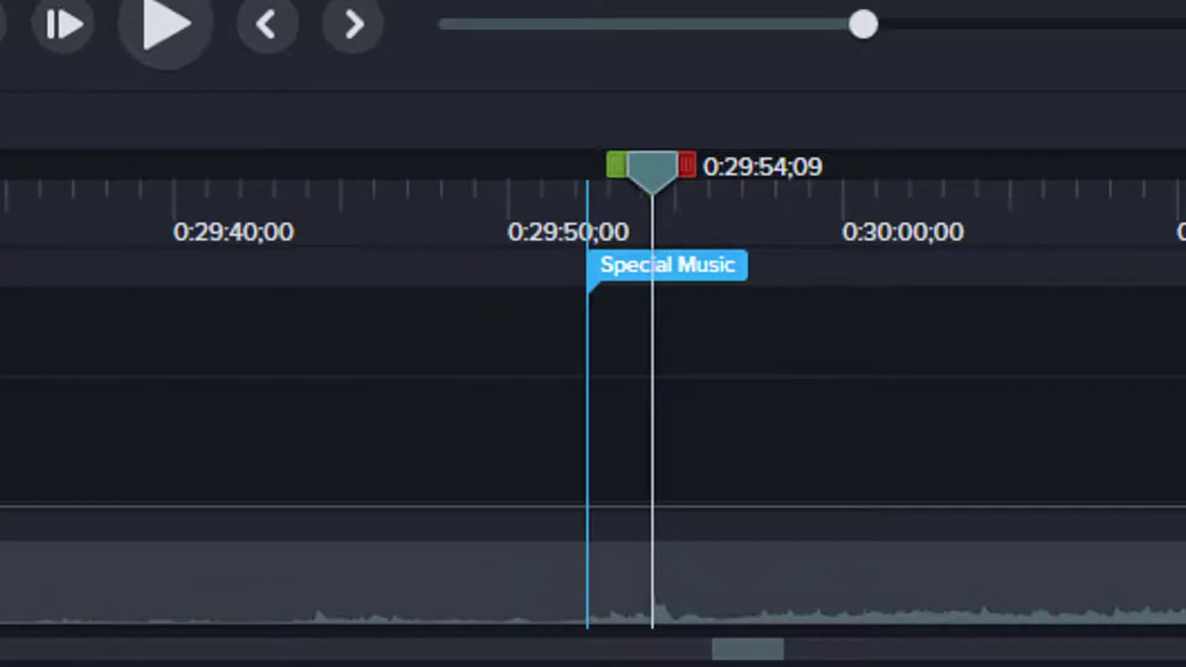
{"action": "scroll", "coordinate": [653, 395], "scroll_direction": "up", "scroll_amount": 5}
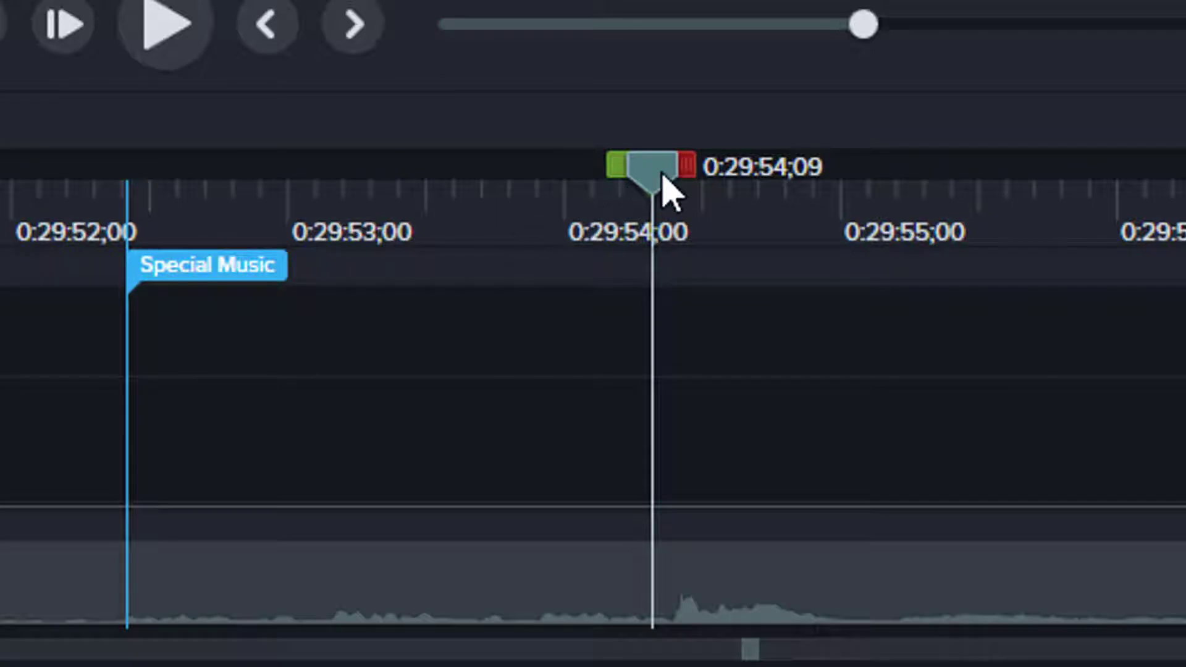
{"action": "left_click_drag", "start_coordinate": [663, 174], "coordinate": [138, 121]}
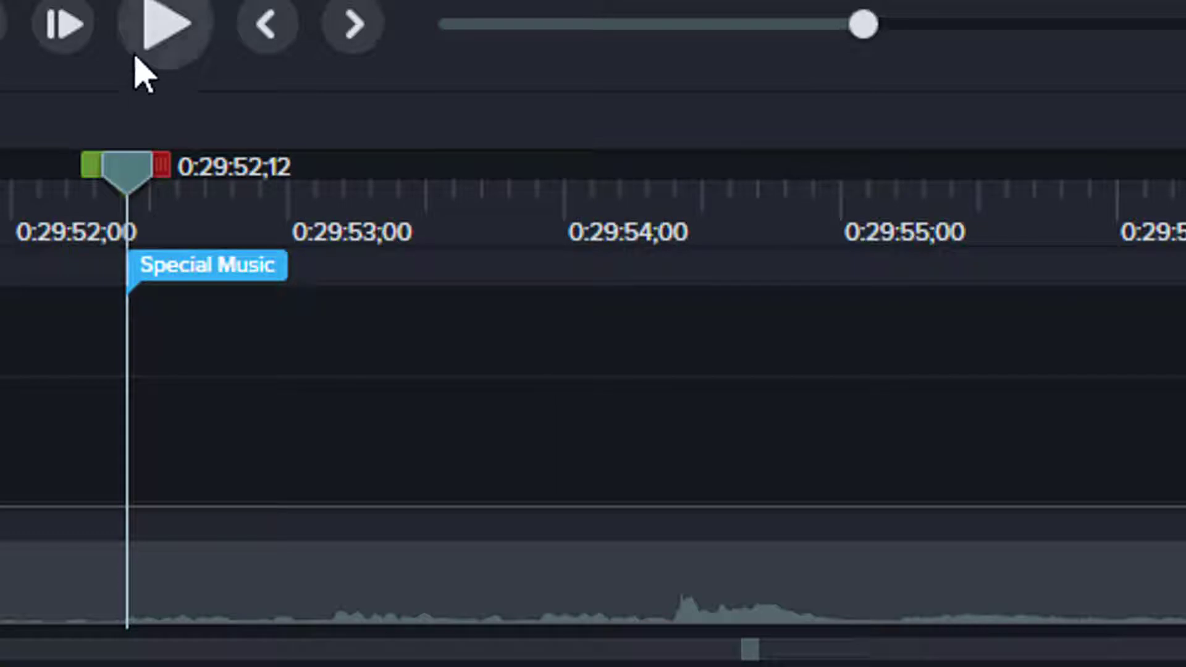
Preview the first seconds after the Special Music marker and return the playhead to the marker.
{"action": "left_click", "coordinate": [157, 34]}
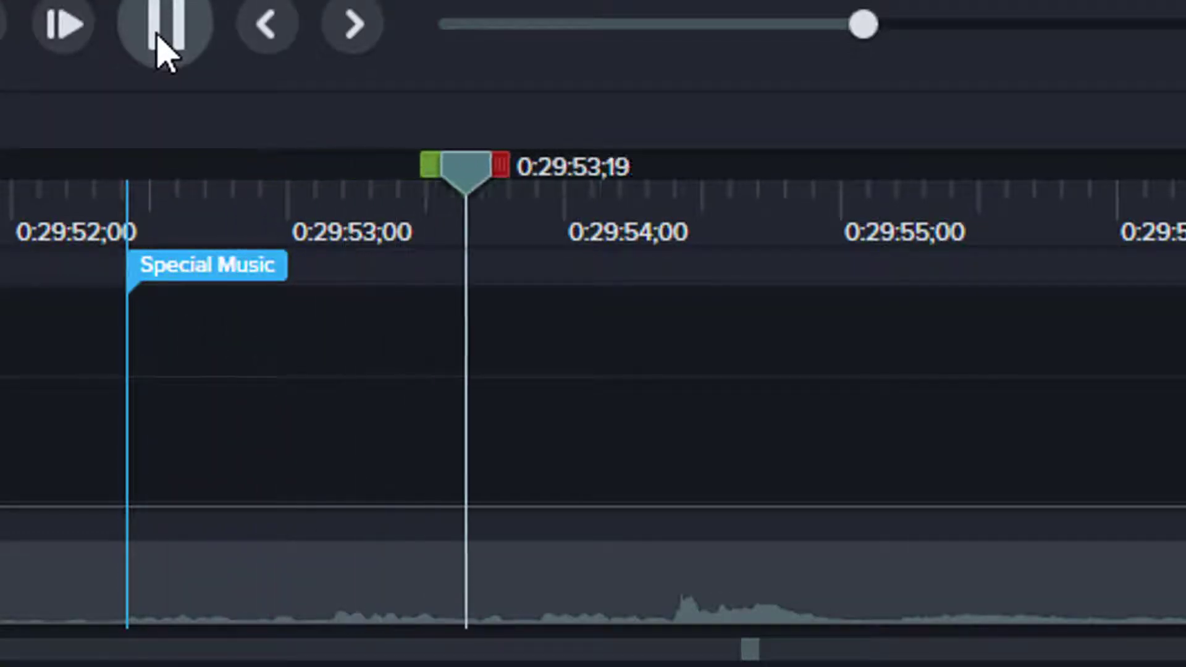
{"action": "left_click", "coordinate": [158, 34]}
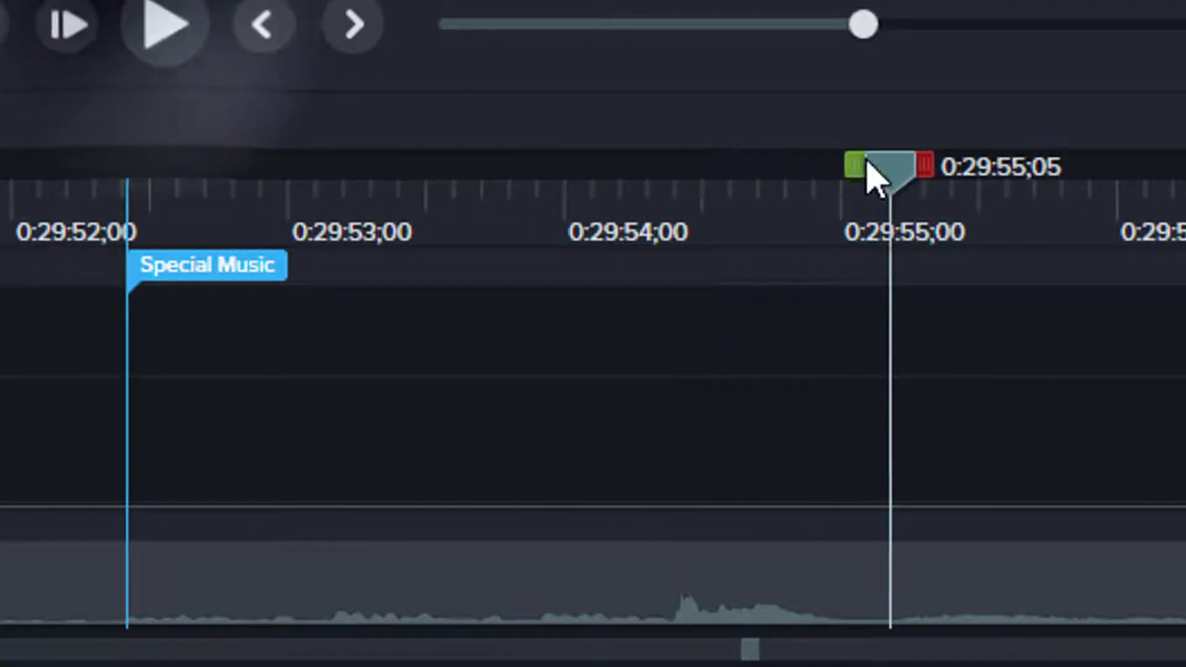
{"action": "left_click", "coordinate": [882, 166]}
{"action": "mouse_move", "coordinate": [882, 167]}
{"action": "left_mouse_down"}
{"action": "mouse_move", "coordinate": [132, 179]}
{"action": "mouse_move", "coordinate": [105, 164]}
{"action": "mouse_move", "coordinate": [115, 167]}
{"action": "left_mouse_up"}
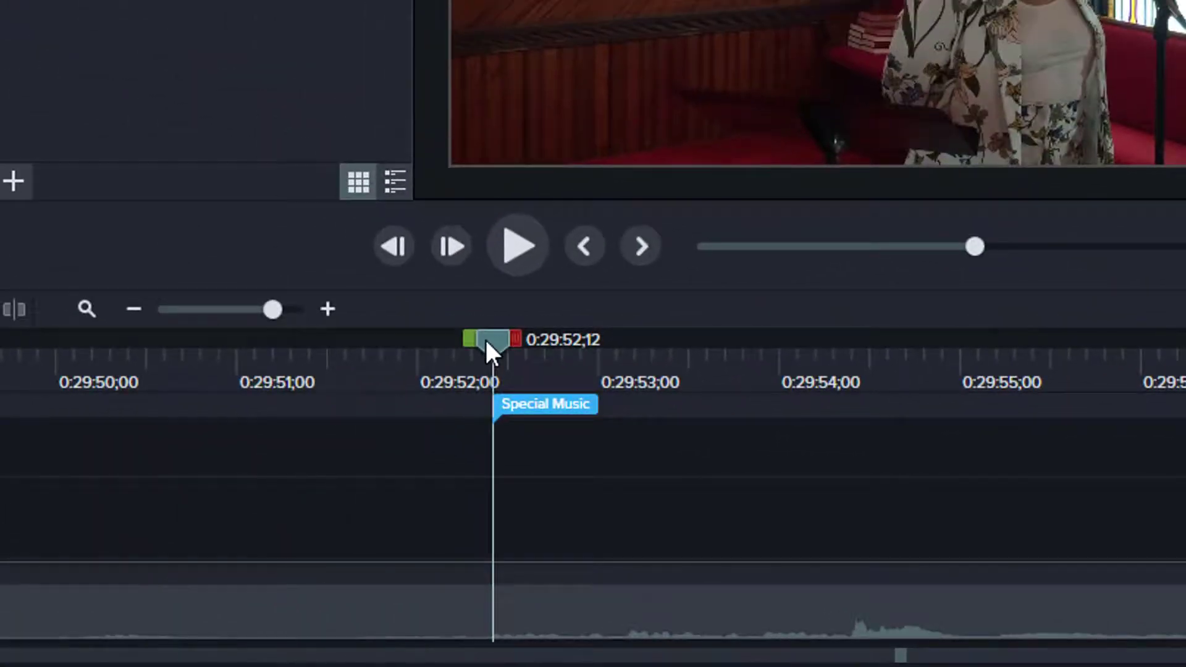
Split off and delete the part of IMG_7447 before the Special Music marker, and move the remaining clip to the timeline start.
{"action": "right_click", "coordinate": [485, 339]}
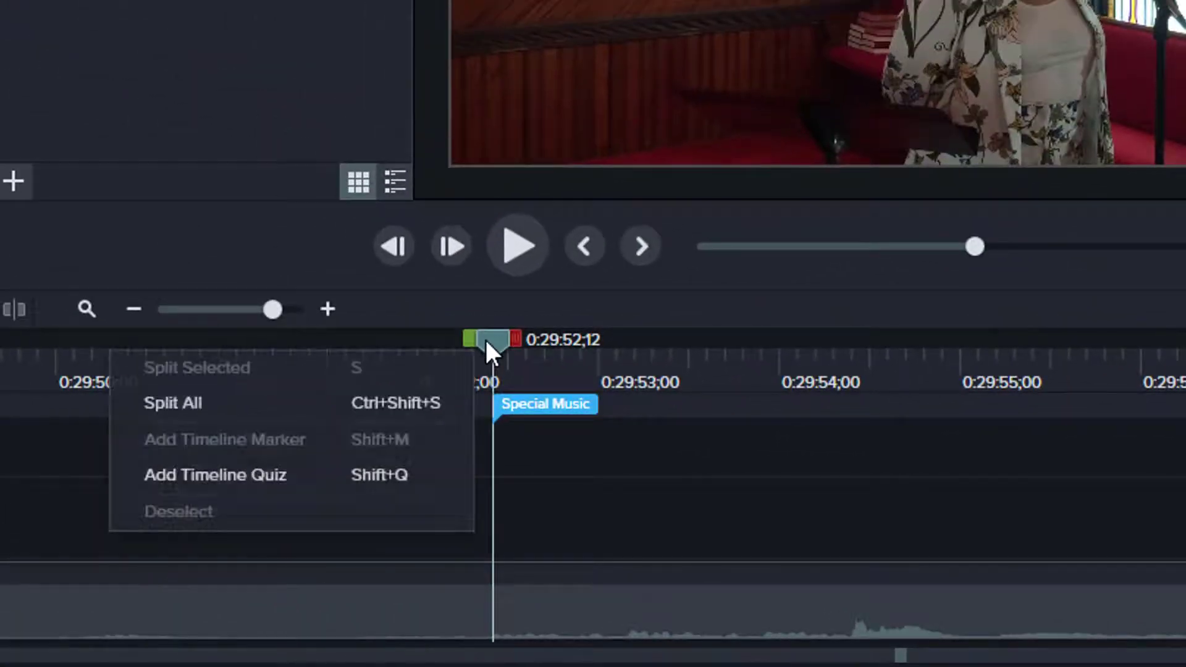
{"action": "left_click", "coordinate": [311, 404]}
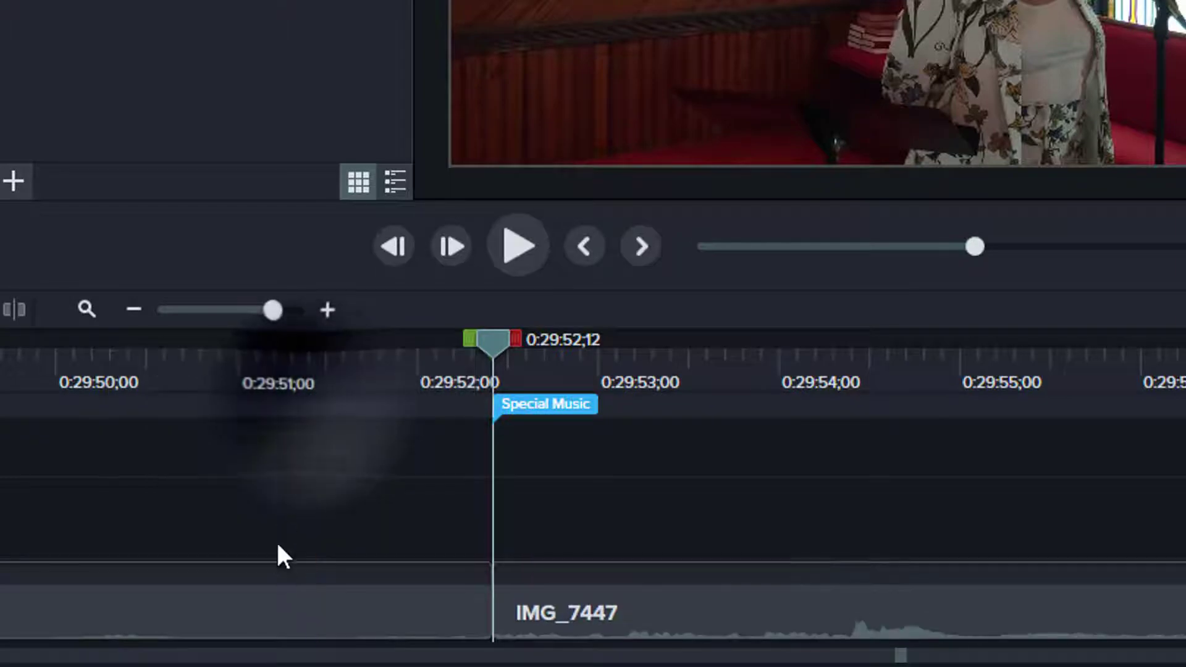
{"action": "left_click", "coordinate": [265, 597]}
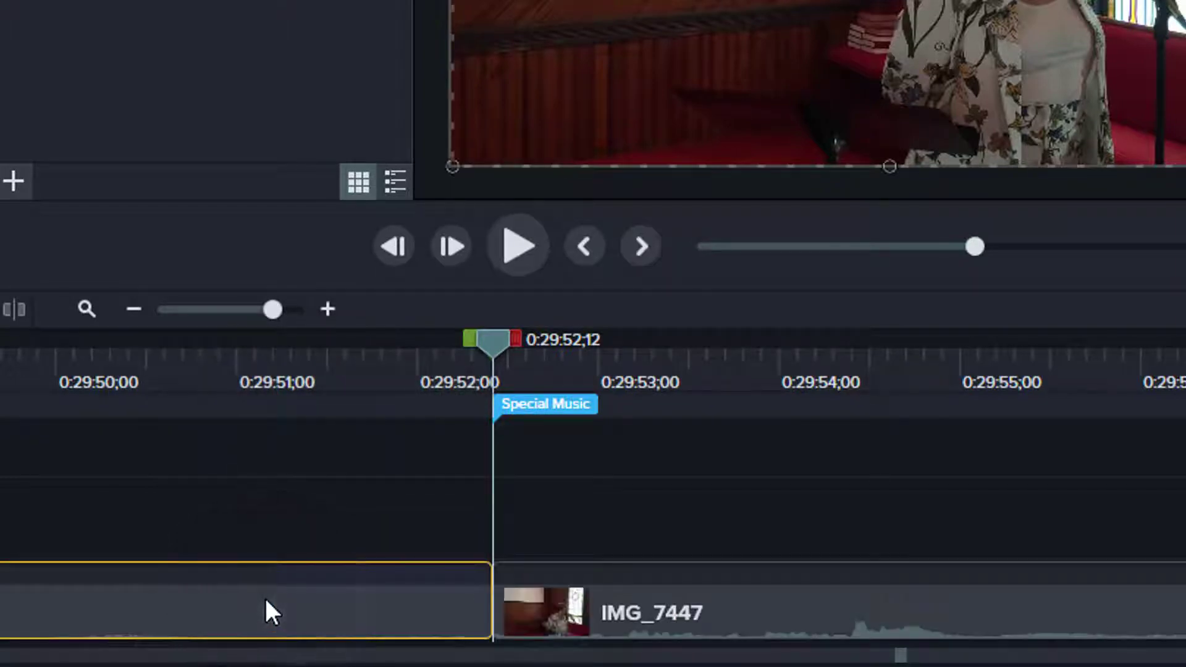
{"action": "key", "text": "Delete"}
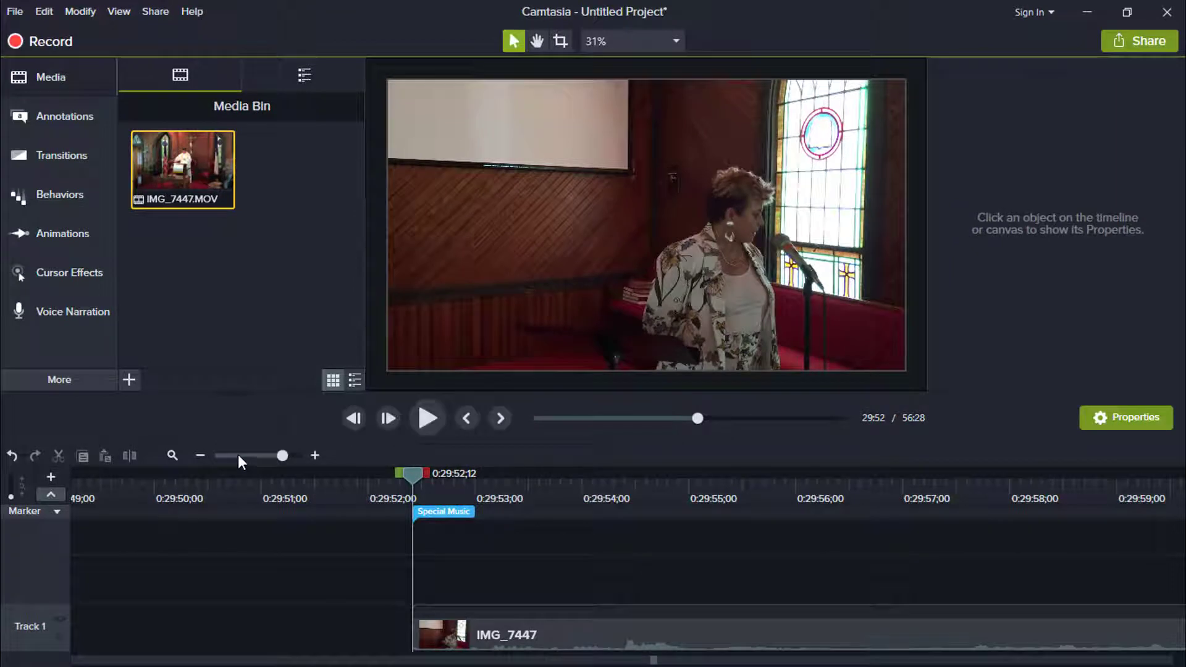
{"action": "left_click", "coordinate": [234, 439]}
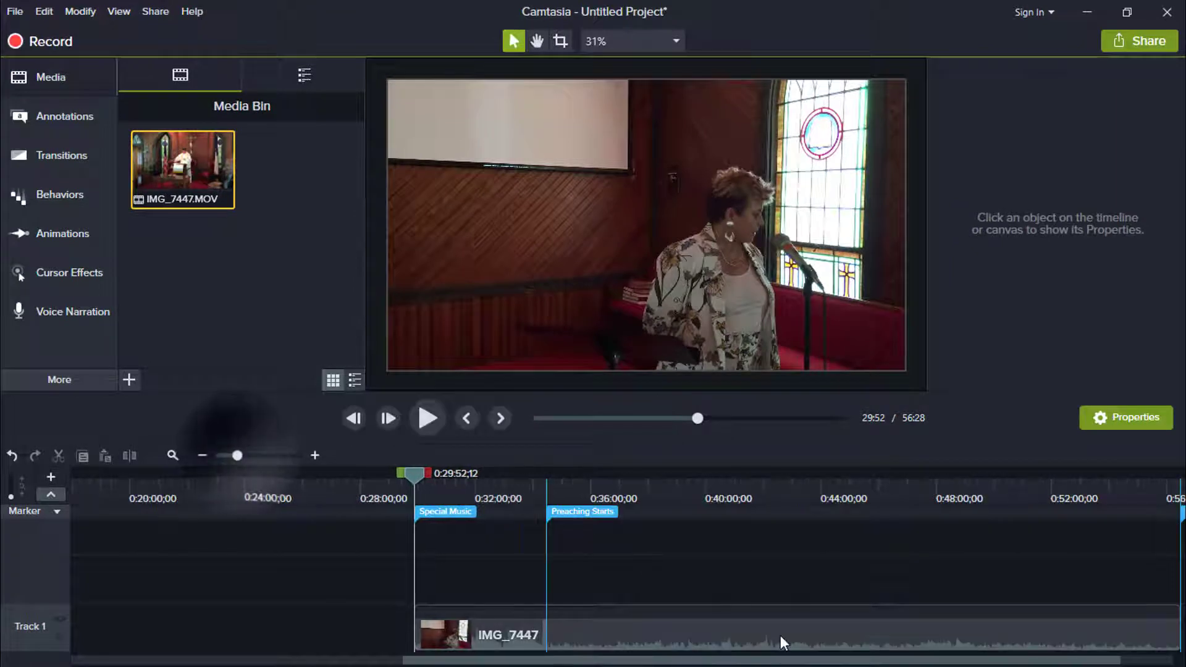
{"action": "left_click_drag", "start_coordinate": [783, 637], "coordinate": [6, 623]}
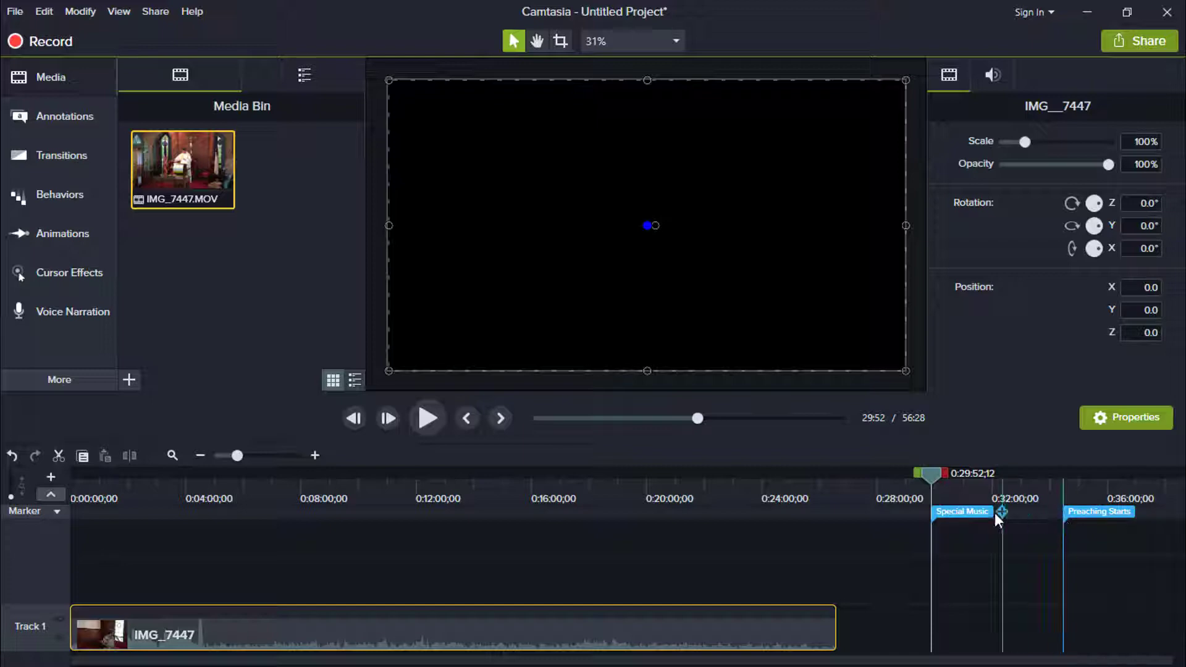
Delete the Special Music and Preaching Starts markers from the timeline.
{"action": "left_click", "coordinate": [975, 510]}
{"action": "right_click", "coordinate": [975, 512]}
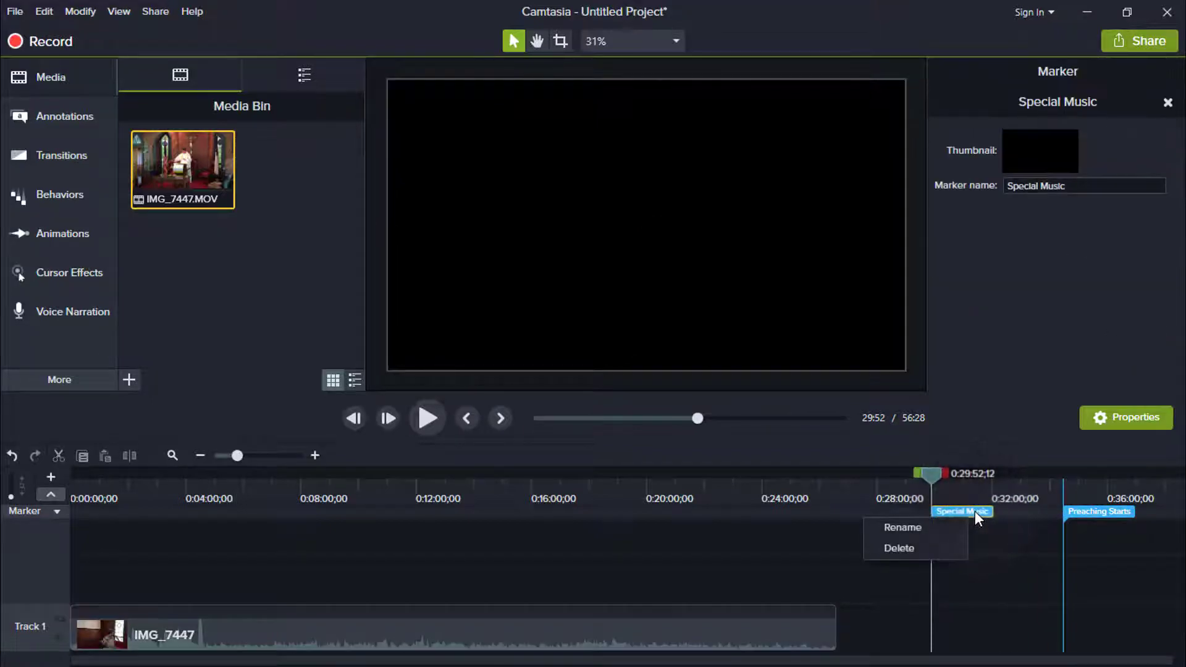
{"action": "left_click", "coordinate": [910, 546]}
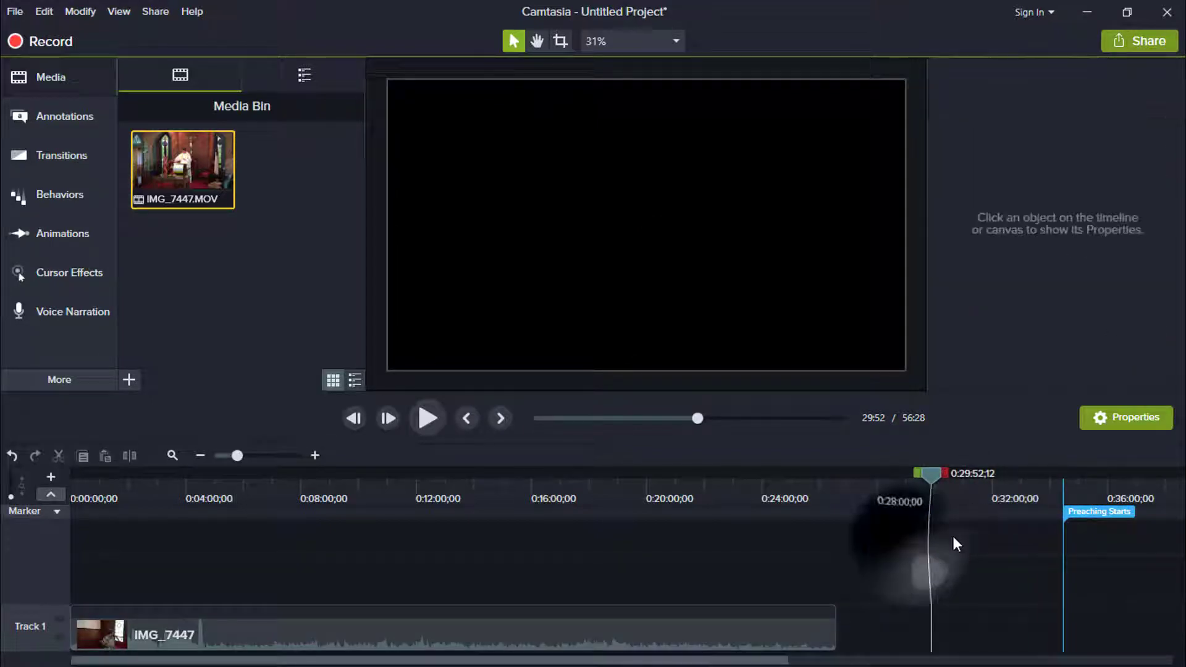
{"action": "left_click", "coordinate": [1109, 513]}
{"action": "right_click", "coordinate": [1109, 514]}
{"action": "left_click", "coordinate": [1048, 551]}
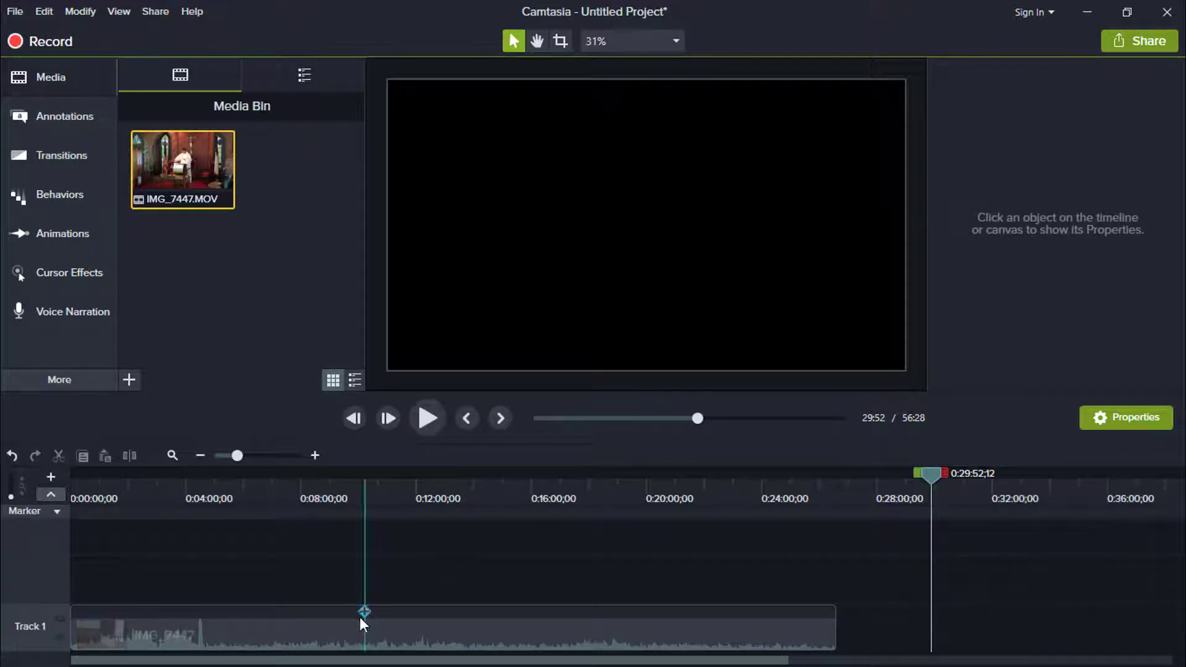
Separate the audio and video of the IMG_7447 clip and start an audio-only export.
{"action": "right_click", "coordinate": [339, 636]}
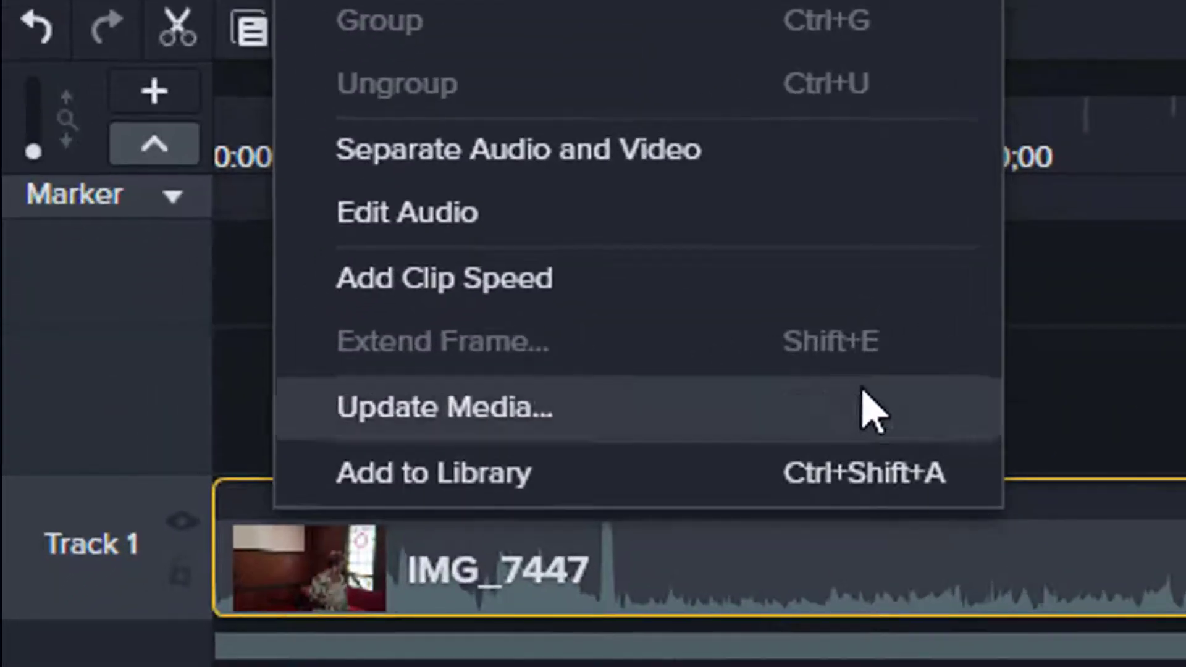
{"action": "left_click", "coordinate": [544, 153]}
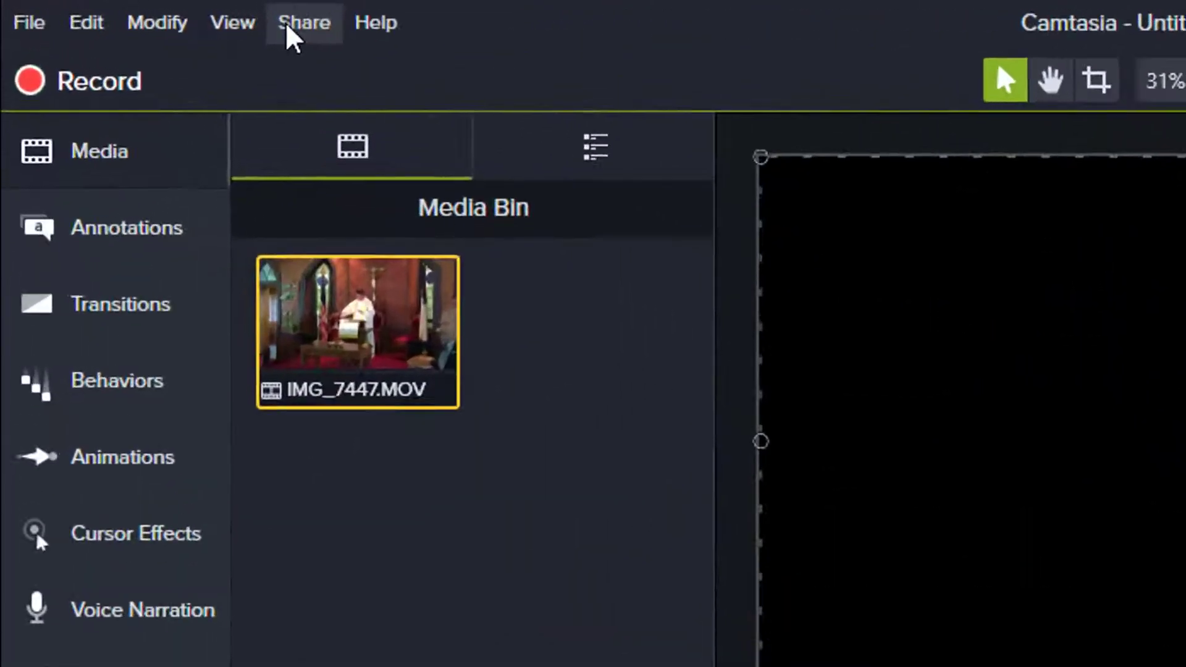
{"action": "left_click", "coordinate": [155, 11]}
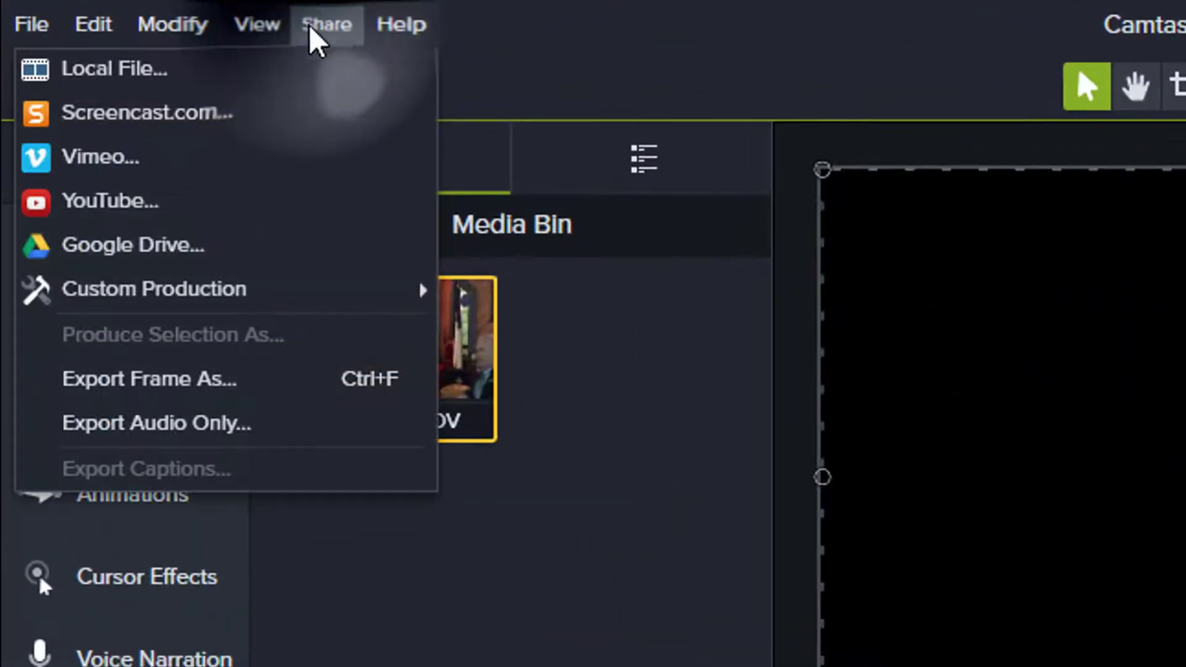
{"action": "left_click", "coordinate": [168, 426]}
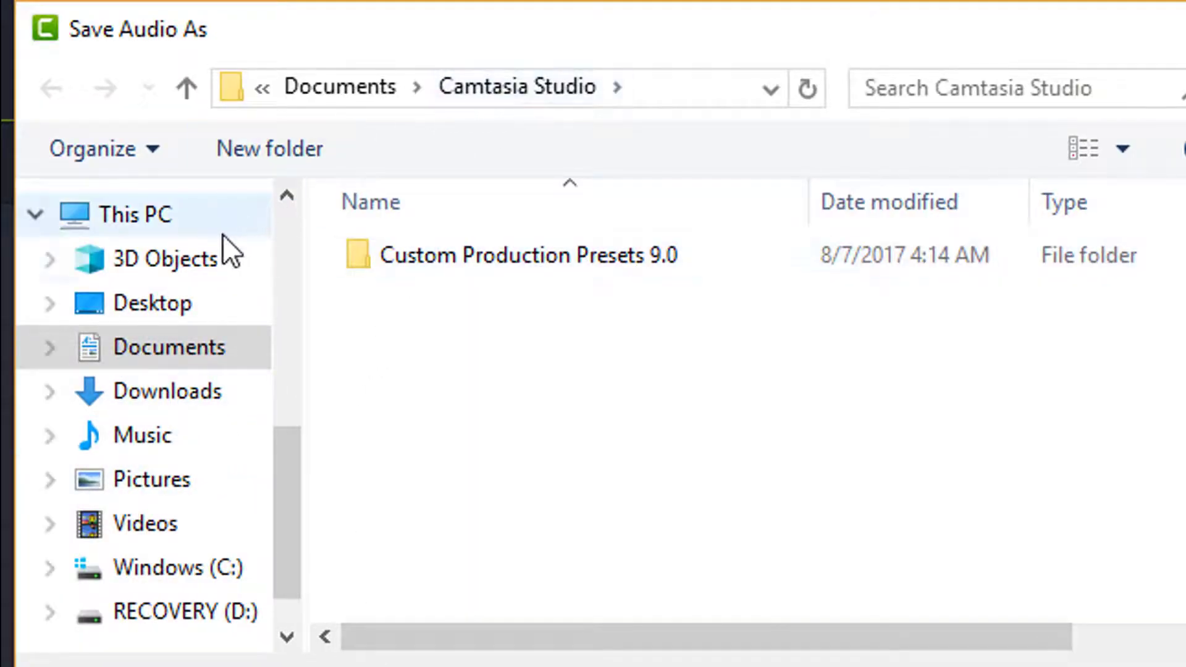
Choose the UMC Sunday Morning 05-19-2019 folder, inside the owner's personal folder on the Desktop, as the audio save location.
{"action": "left_click", "coordinate": [157, 305]}
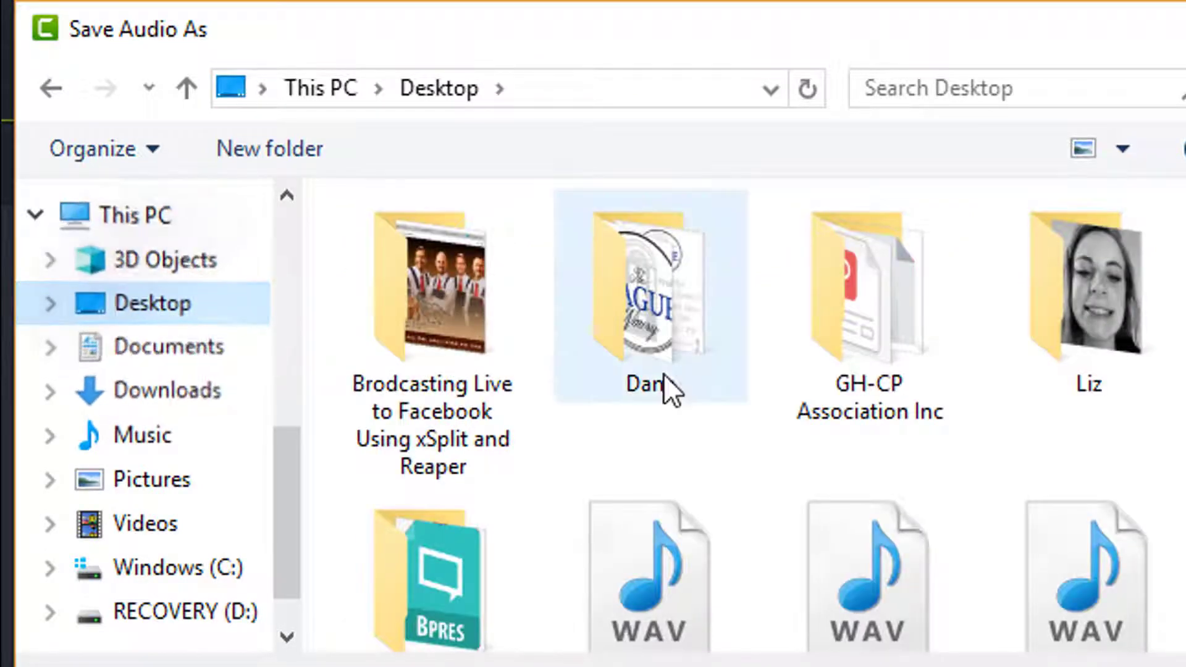
{"action": "double_click", "coordinate": [684, 341]}
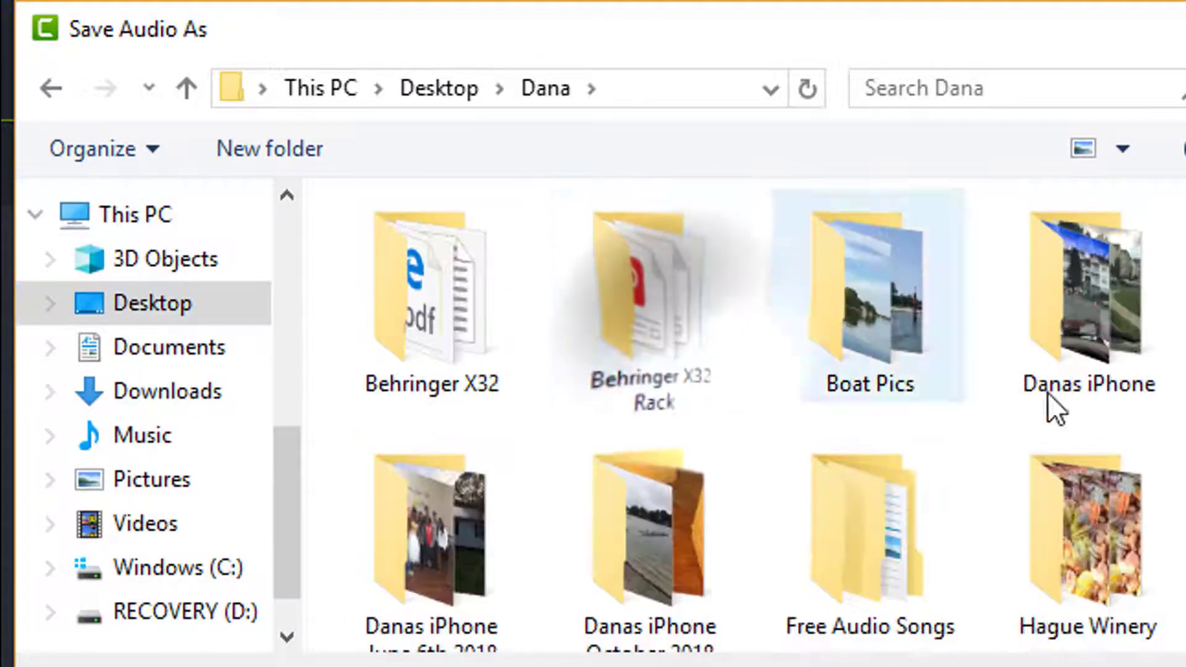
{"action": "scroll", "coordinate": [850, 316], "scroll_direction": "down", "scroll_amount": 8}
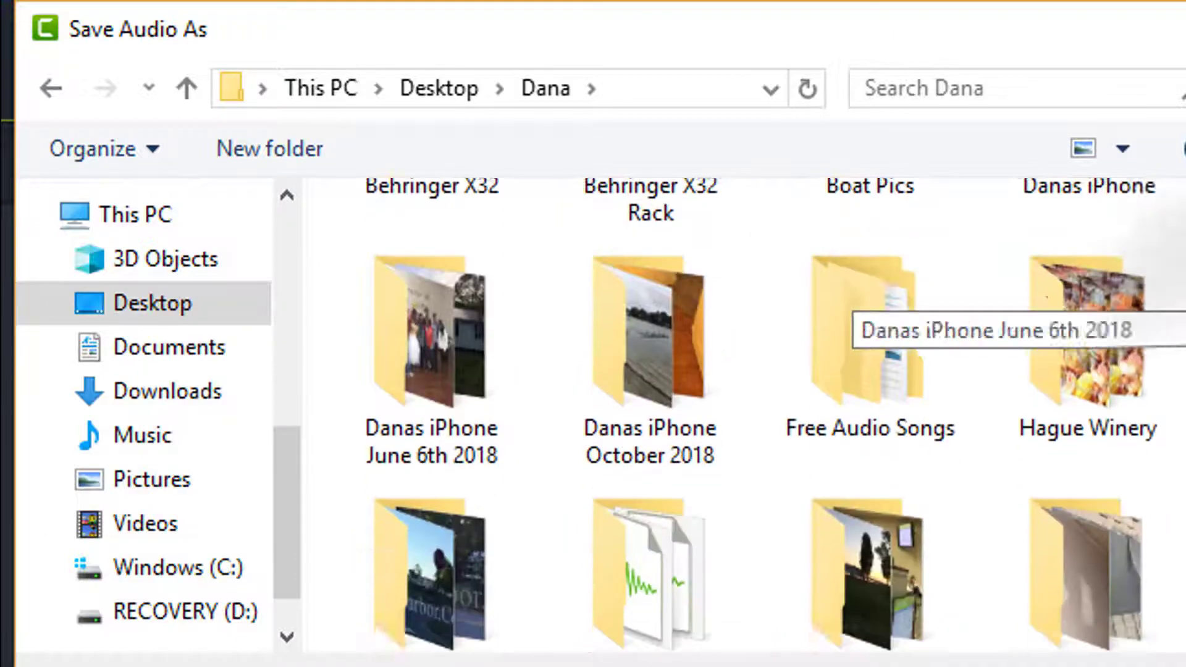
{"action": "scroll", "coordinate": [850, 316], "scroll_direction": "down", "scroll_amount": 5}
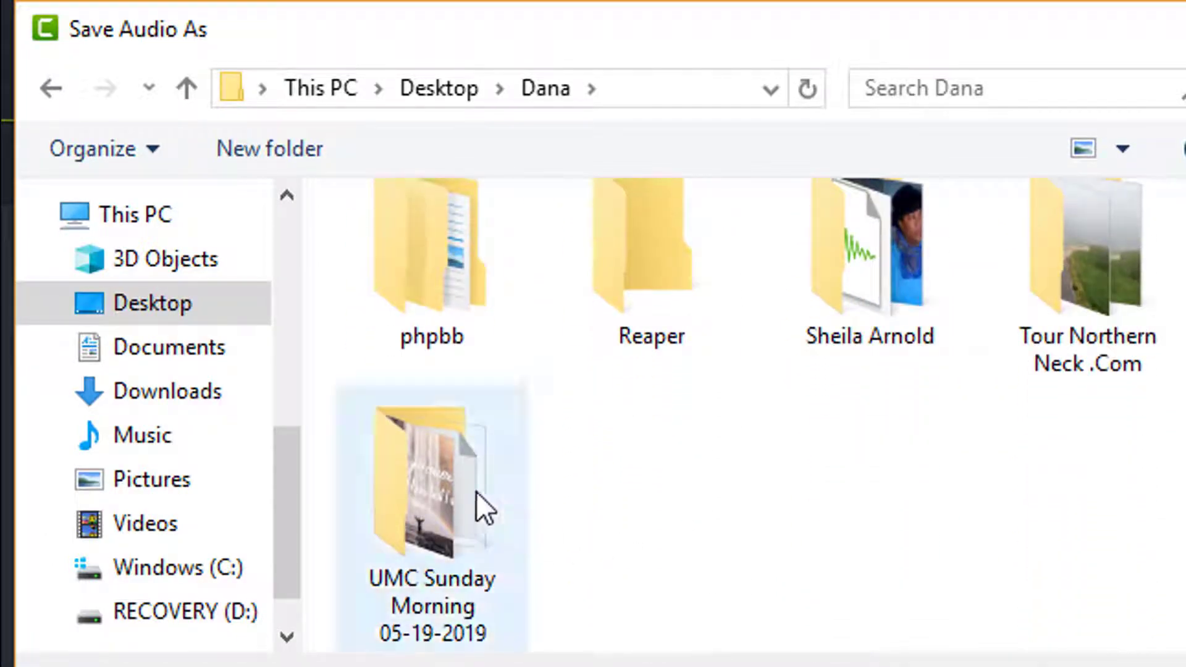
{"action": "double_click", "coordinate": [449, 494]}
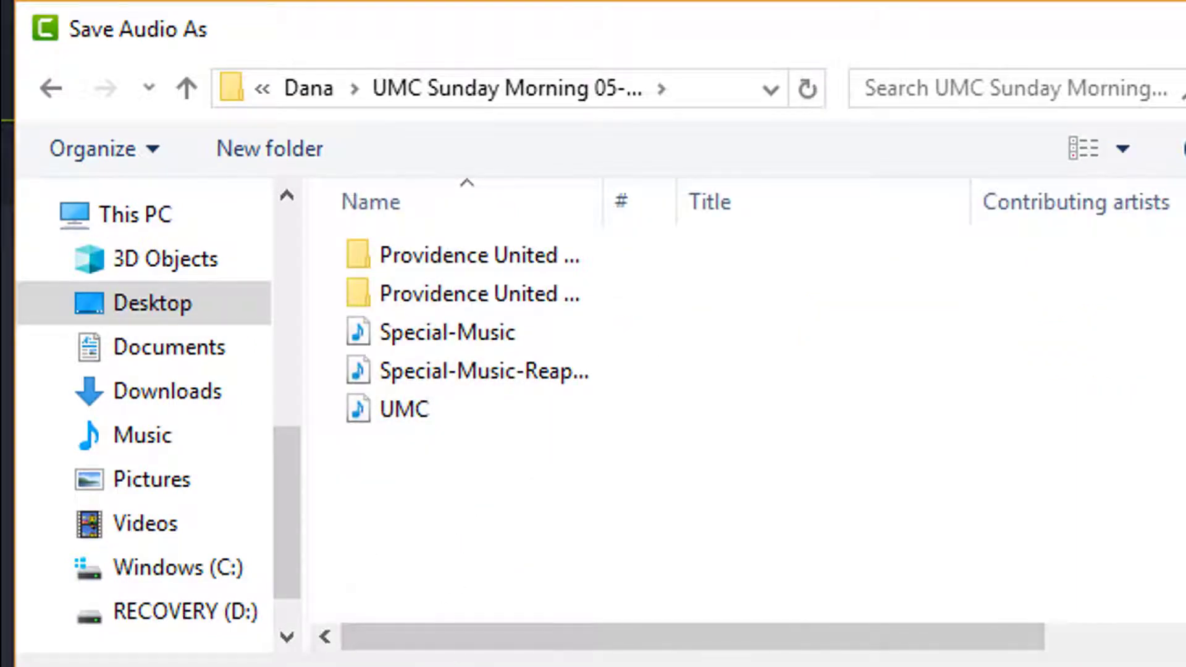
Name the exported audio PUMC and save it as a Wave file.
{"action": "left_click", "coordinate": [430, 666]}
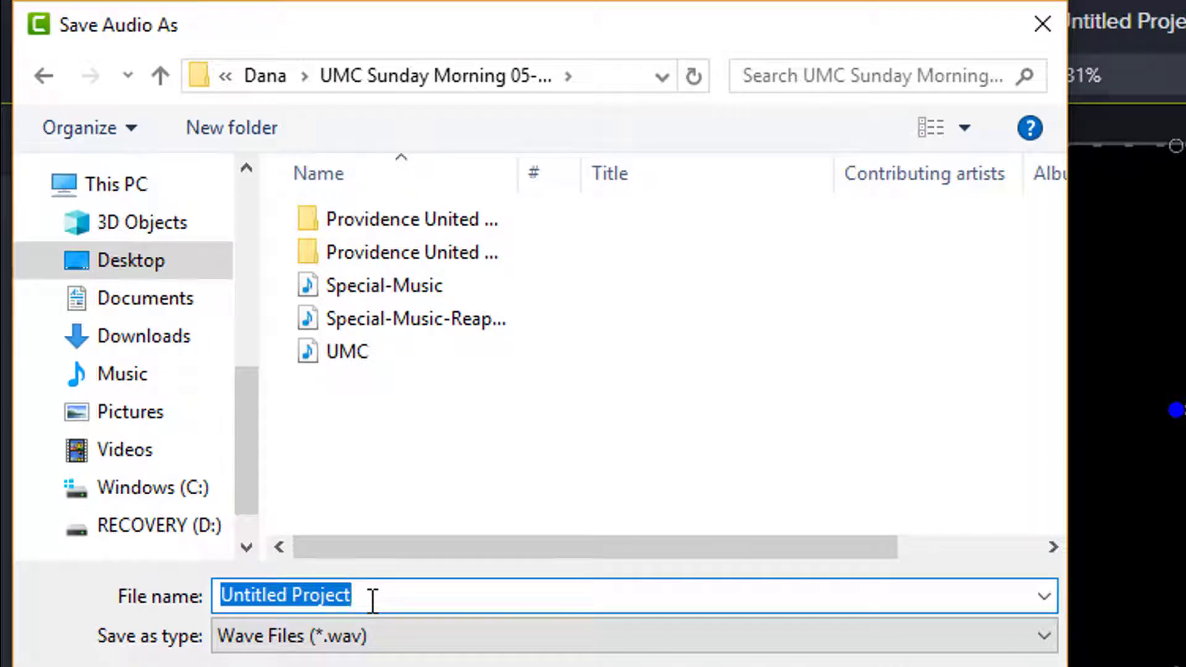
{"action": "type", "text": "P"}
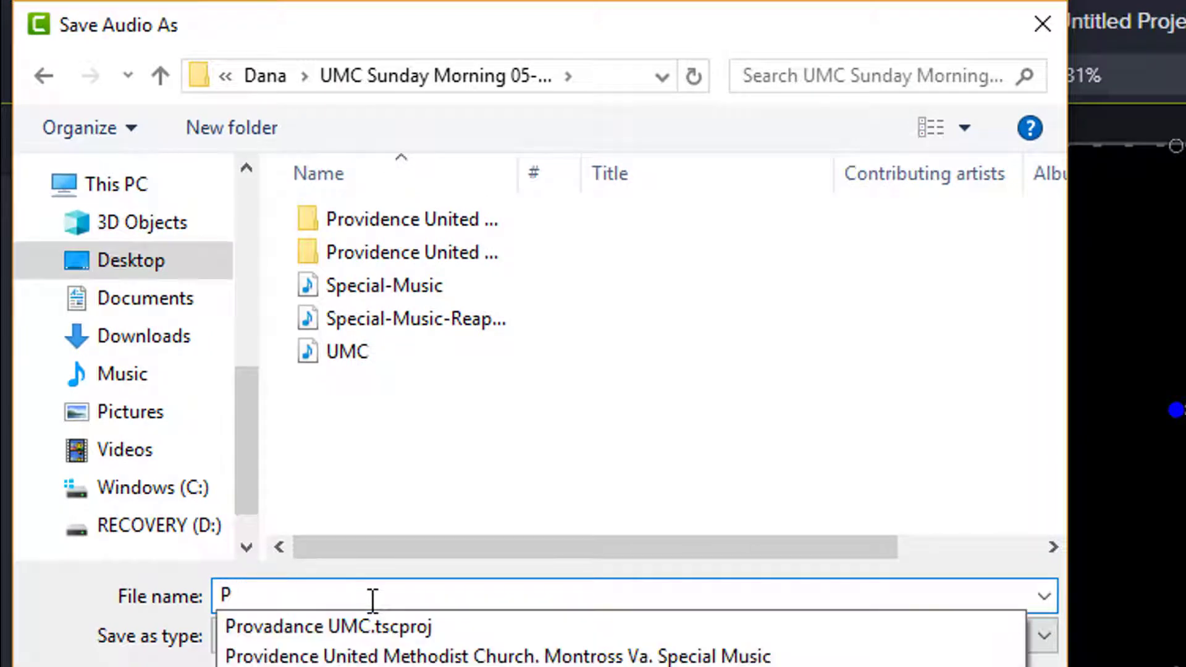
{"action": "type", "text": "UMC"}
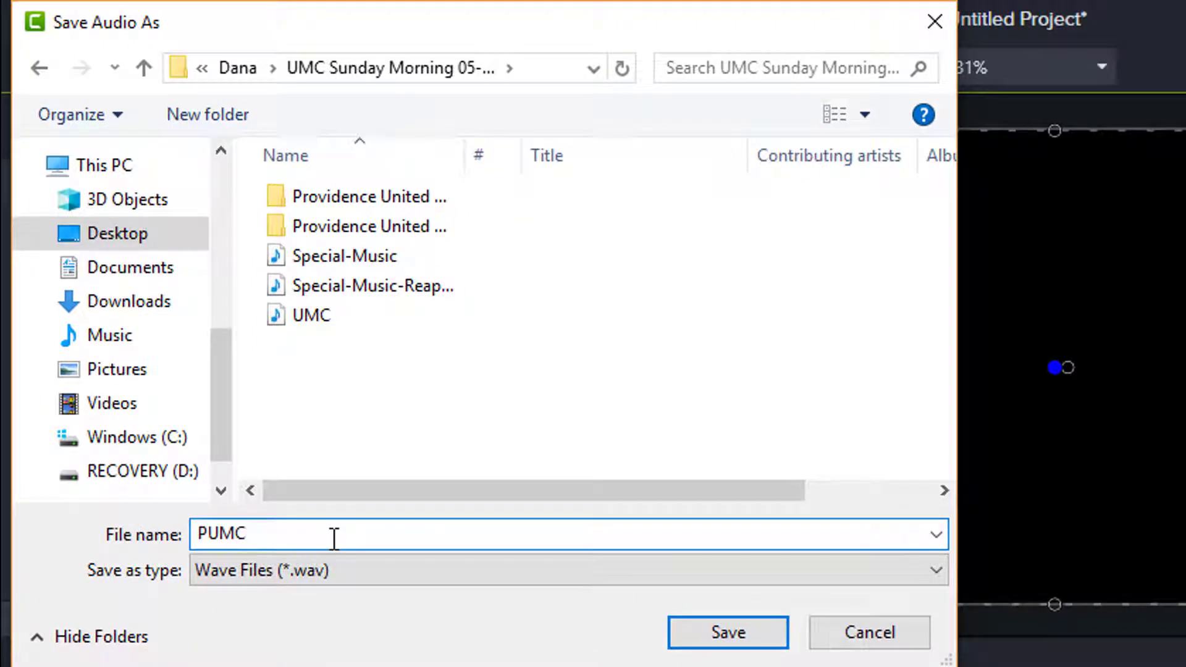
{"action": "left_click", "coordinate": [719, 637]}
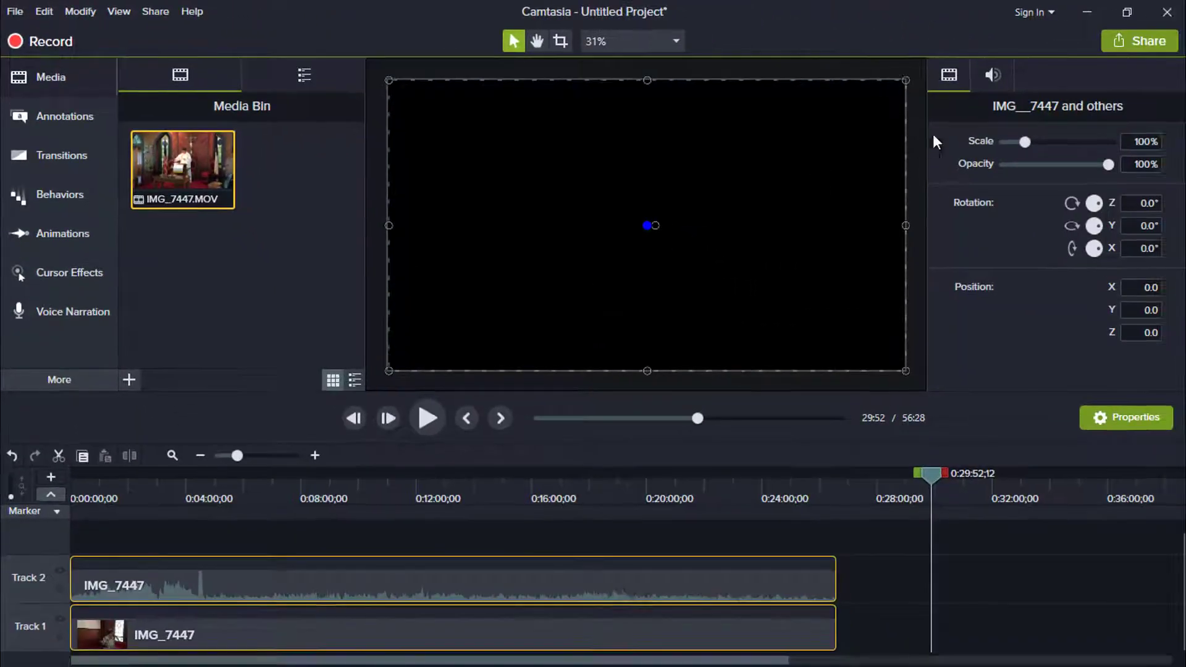
Switch to REAPER and import the PUMC audio file from the UMC Sunday Morning 05-19-2019 folder inside the owner's Desktop folder.
{"action": "left_click", "coordinate": [1094, 11]}
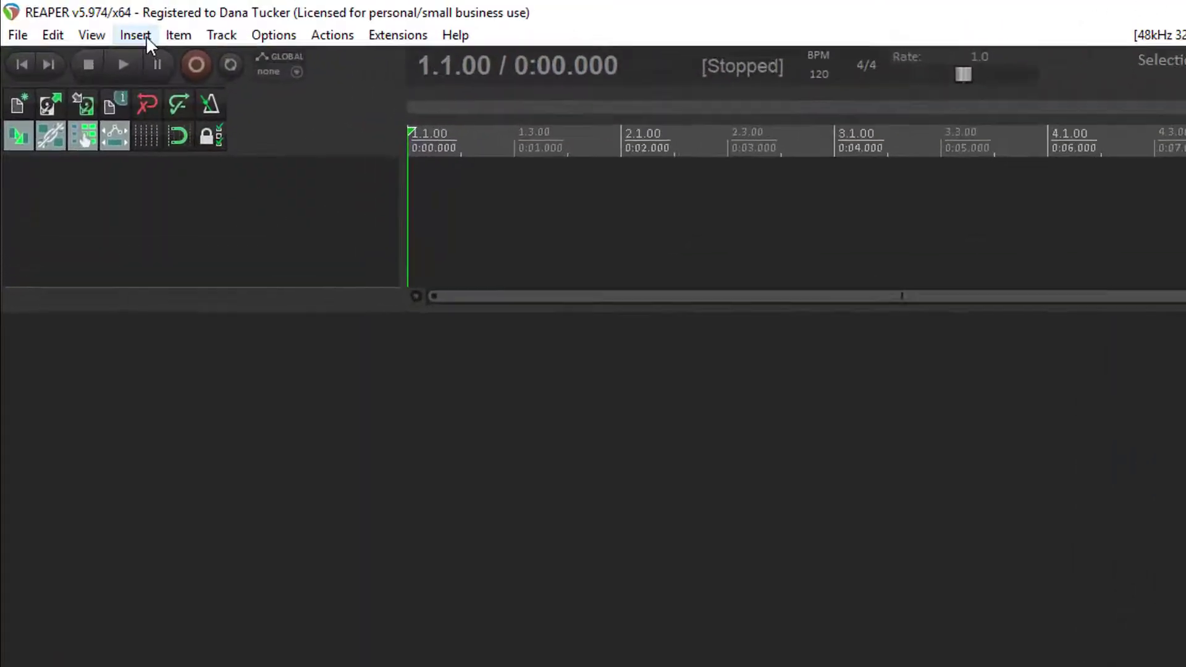
{"action": "left_click", "coordinate": [146, 35]}
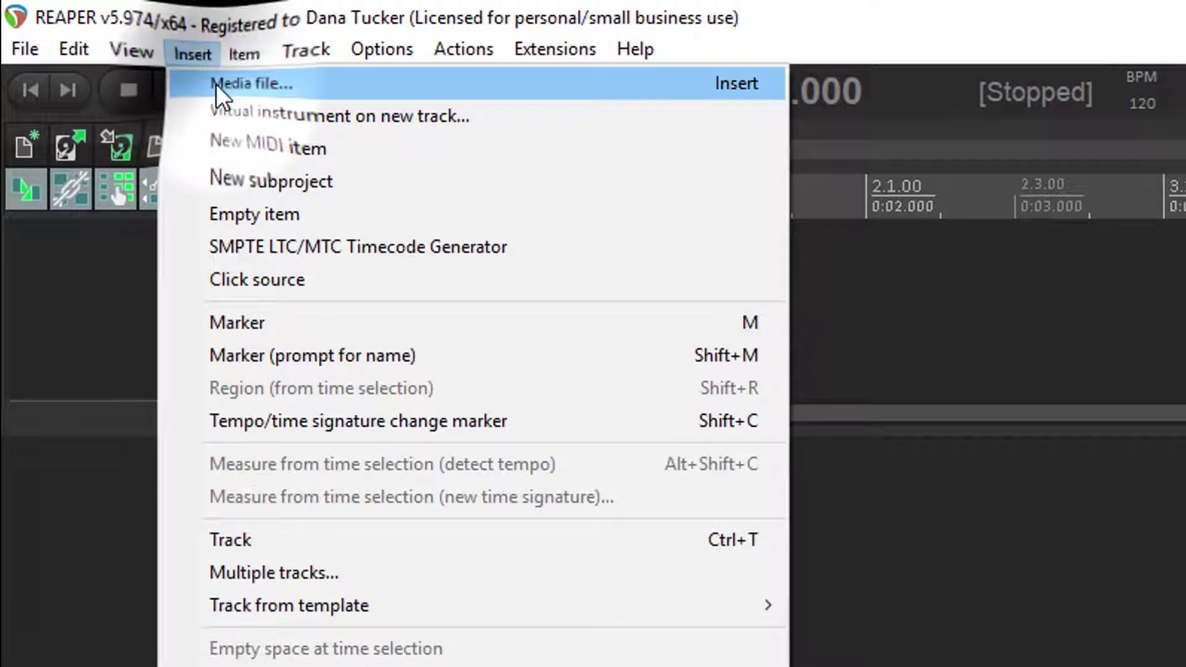
{"action": "left_click", "coordinate": [216, 84]}
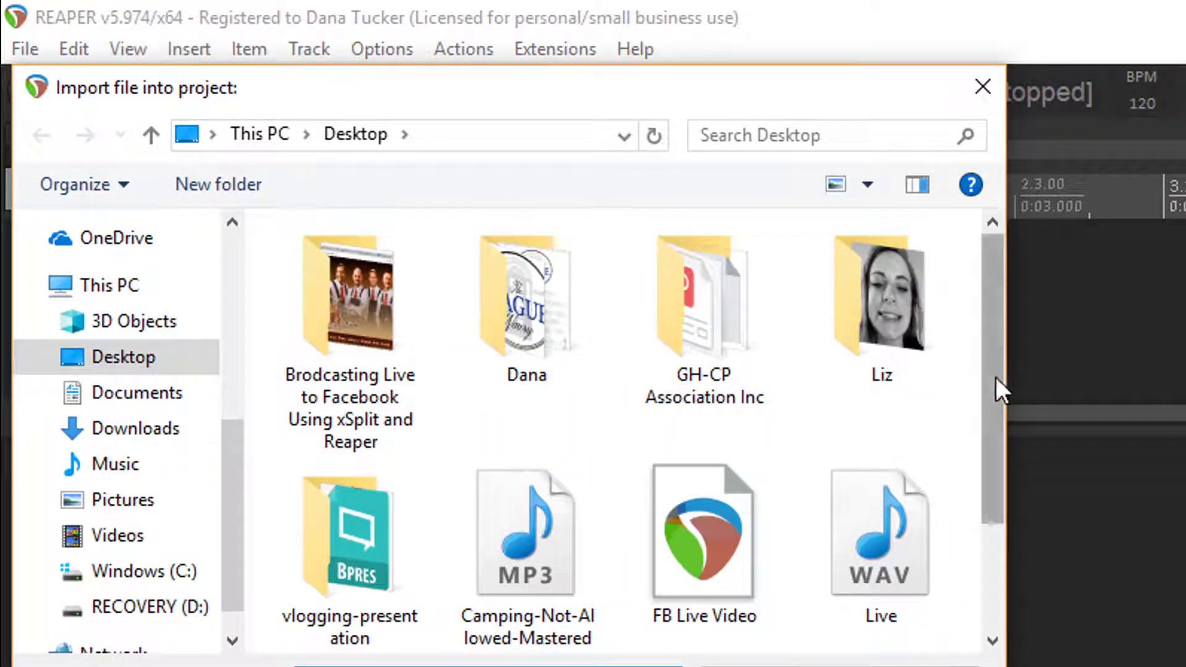
{"action": "double_click", "coordinate": [533, 325]}
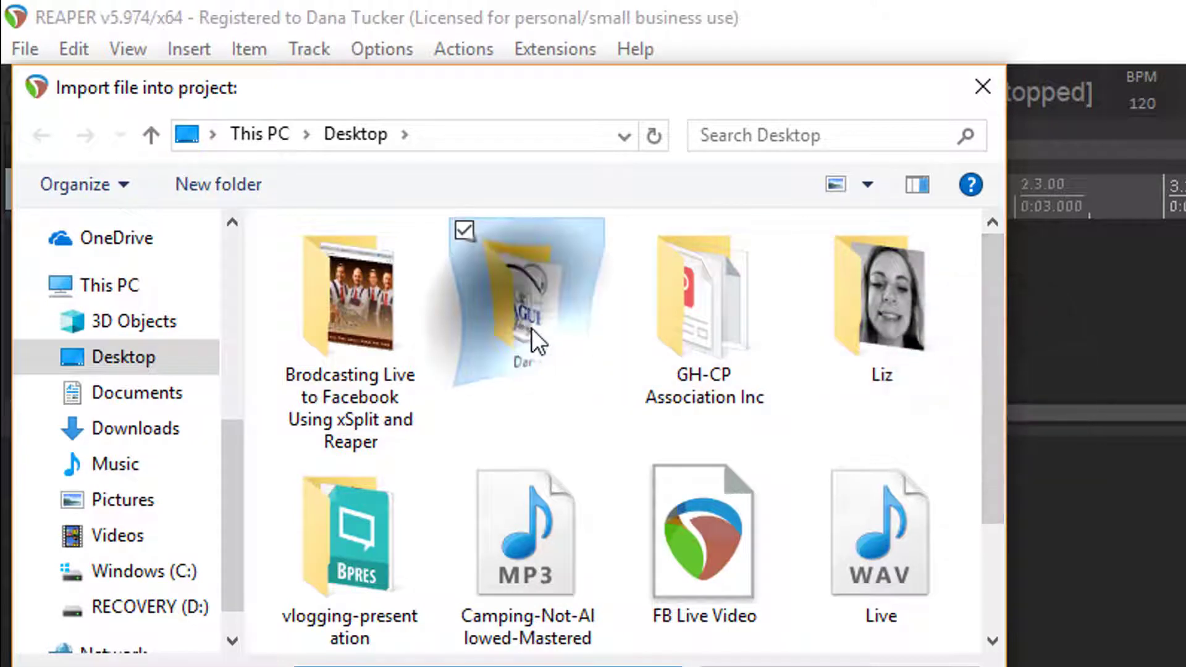
{"action": "left_click_drag", "start_coordinate": [990, 362], "coordinate": [961, 619]}
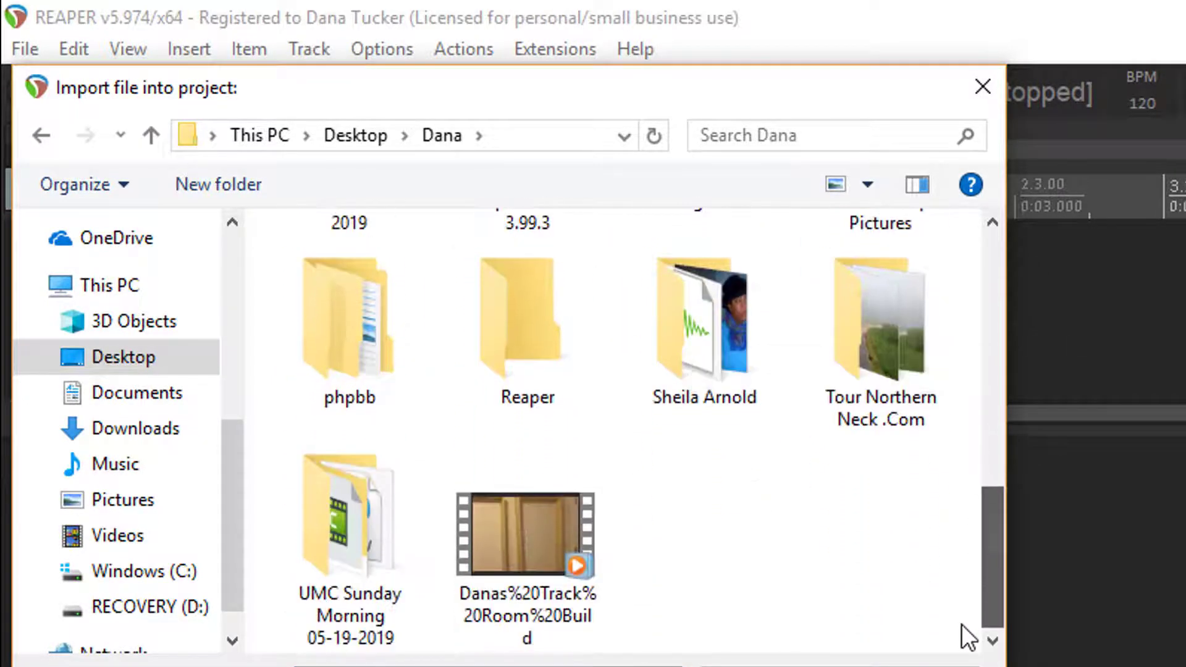
{"action": "double_click", "coordinate": [349, 558]}
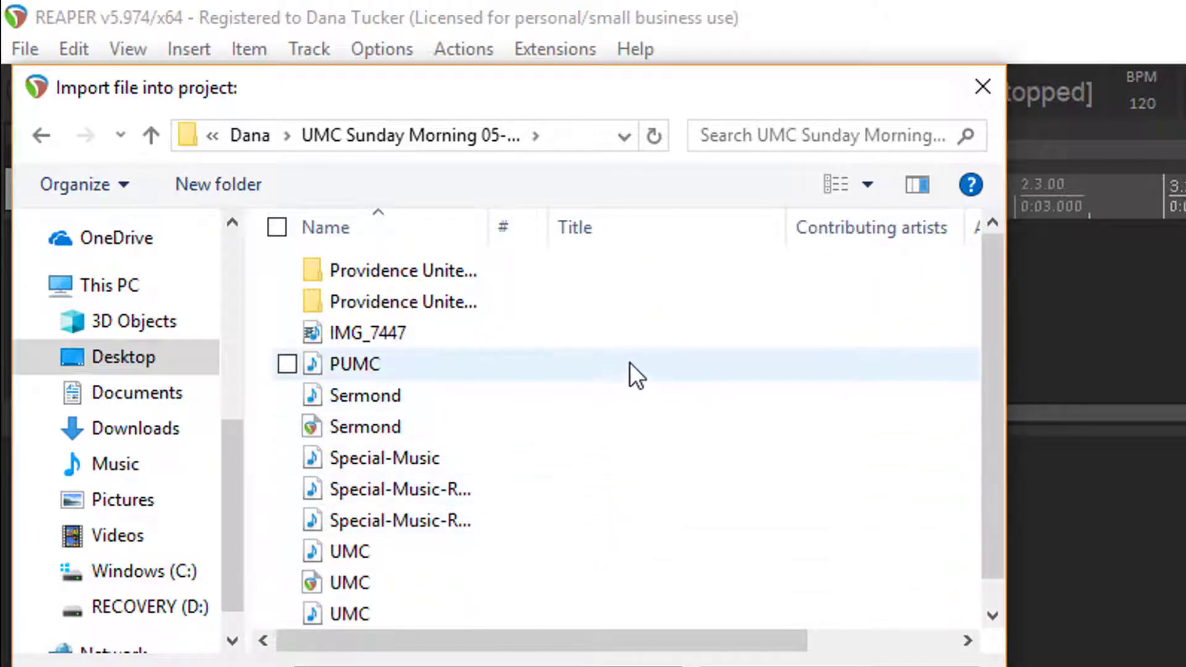
{"action": "double_click", "coordinate": [481, 364]}
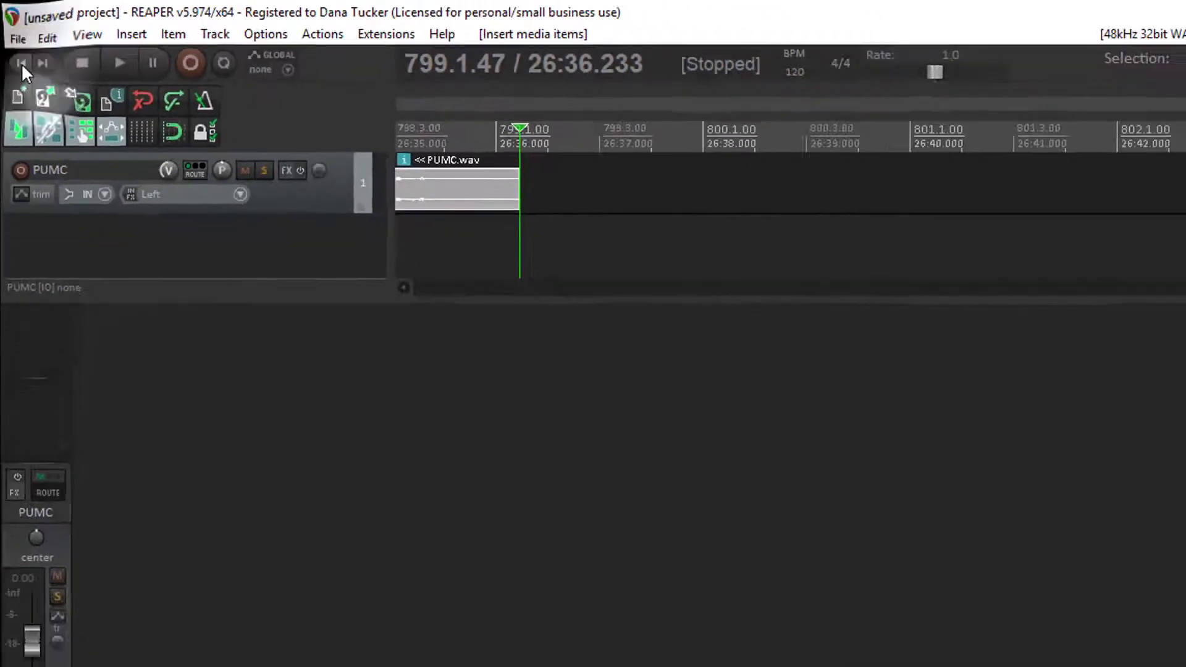
Return to the project start, enlarge the arrange area and make the PUMC track taller with its waveform shown over a longer time range.
{"action": "left_click", "coordinate": [30, 91]}
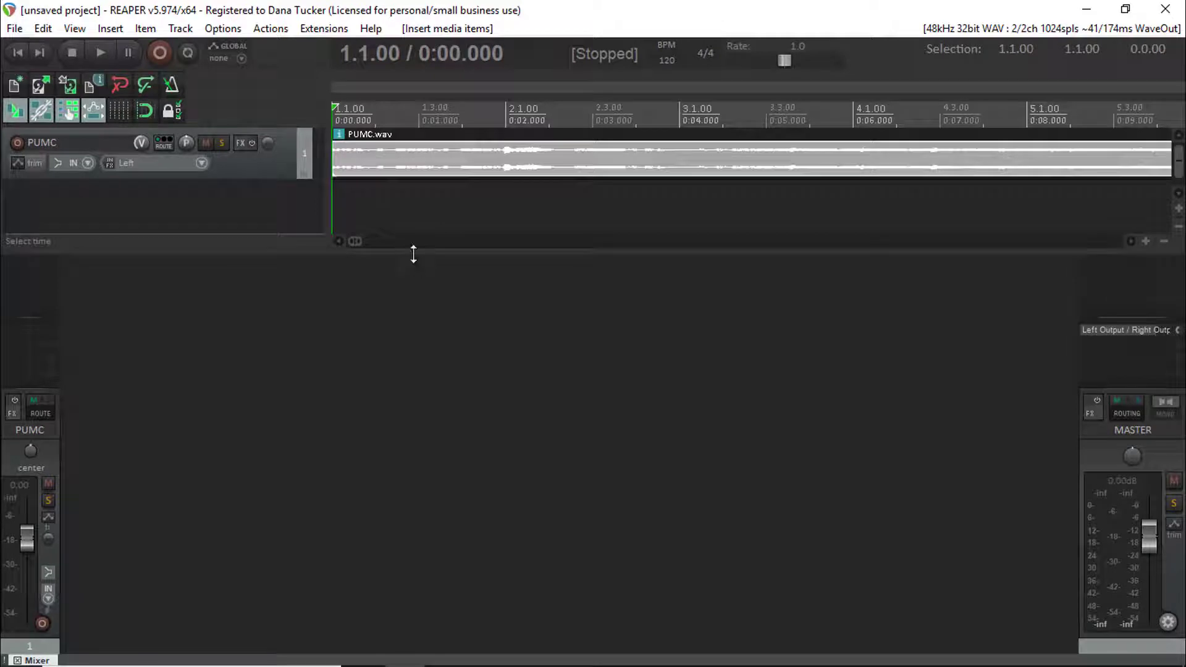
{"action": "left_click_drag", "start_coordinate": [410, 253], "coordinate": [387, 353]}
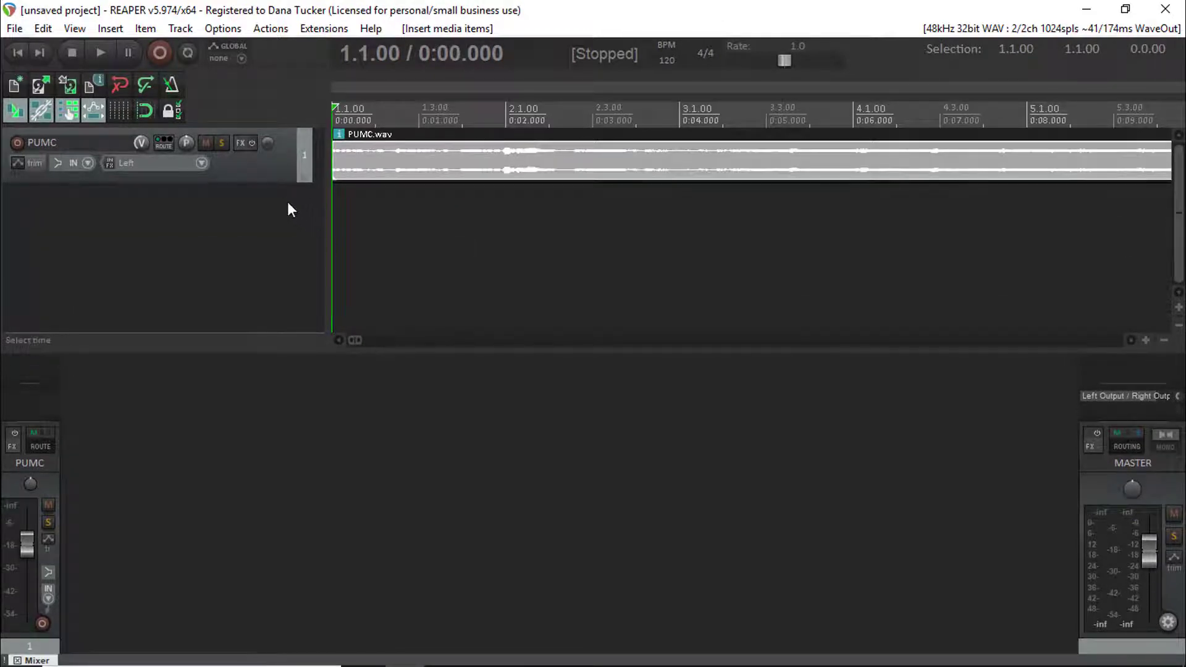
{"action": "left_click_drag", "start_coordinate": [267, 181], "coordinate": [244, 302]}
{"action": "scroll", "coordinate": [714, 177], "scroll_direction": "down", "scroll_amount": 20}
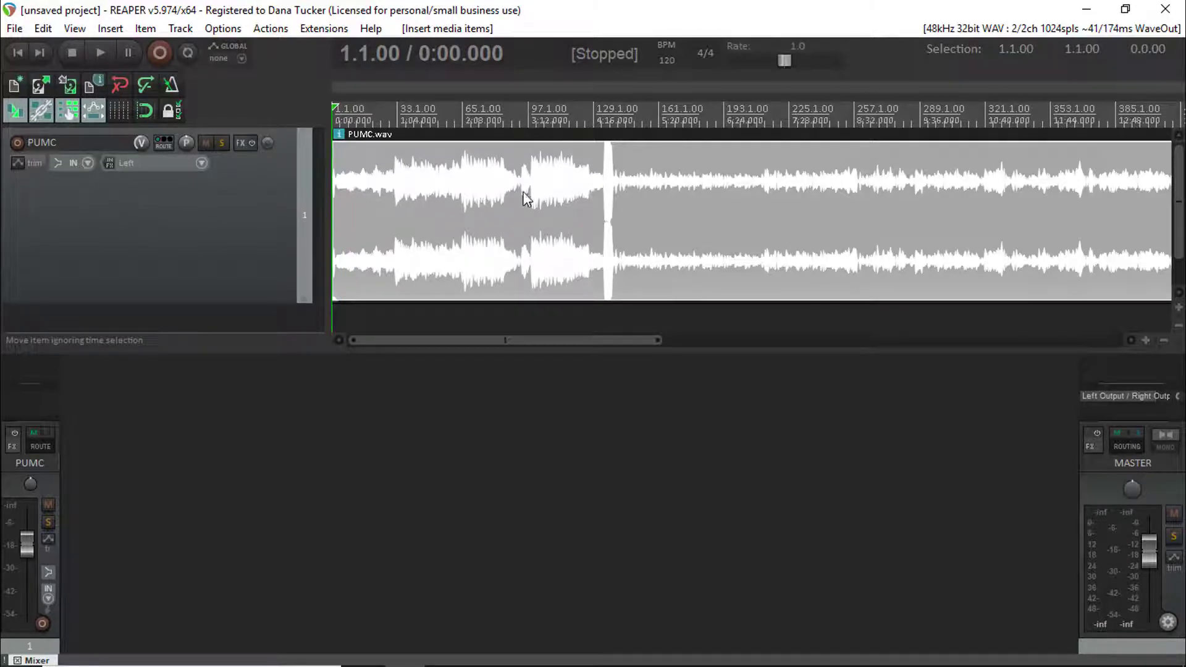
Play the loud burst from about 4:26 and clear the clip indicators on the PUMC and master meters.
{"action": "left_click", "coordinate": [603, 195]}
{"action": "scroll", "coordinate": [599, 192], "scroll_direction": "up", "scroll_amount": 6}
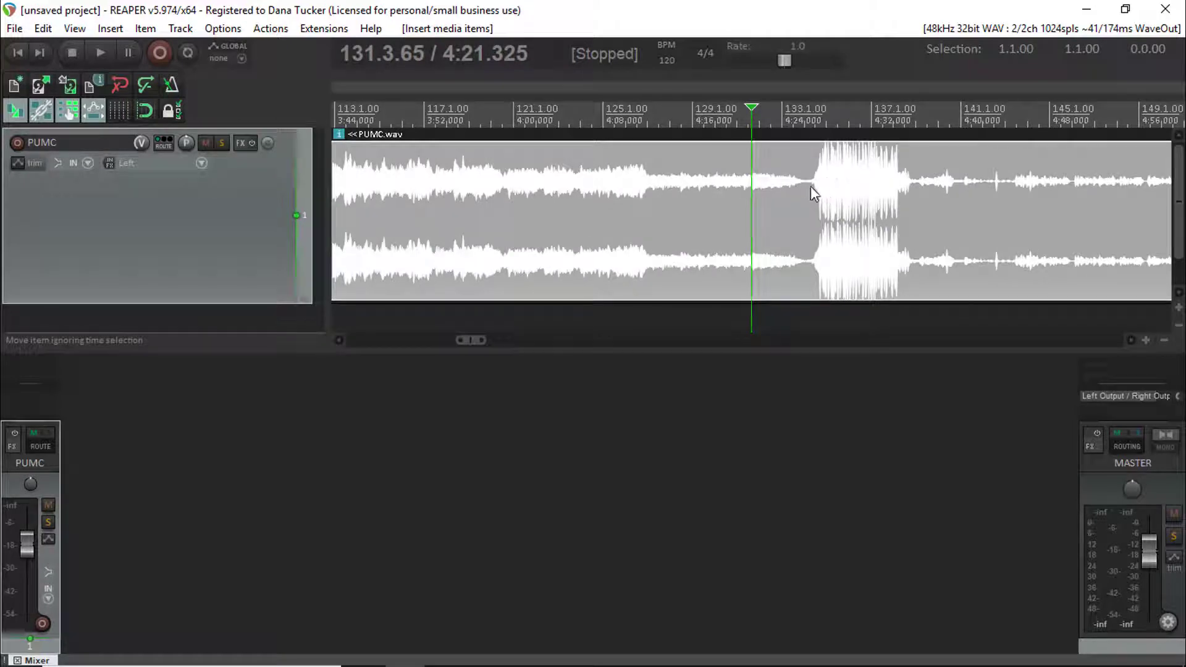
{"action": "left_click", "coordinate": [807, 182]}
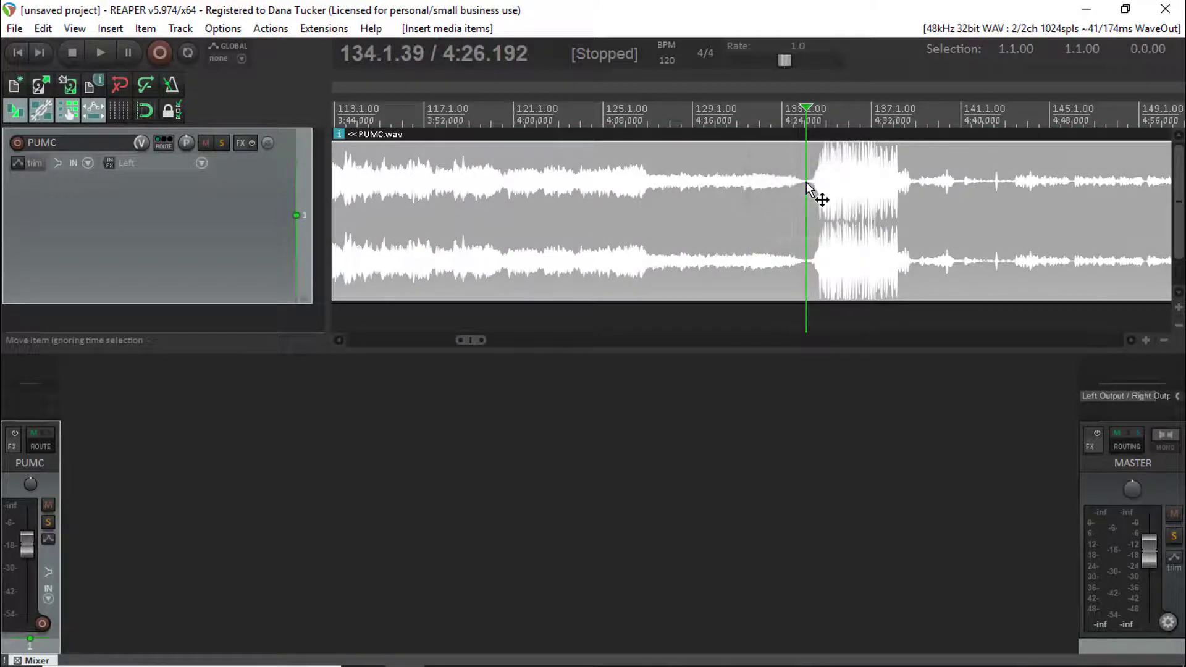
{"action": "key", "text": "space"}
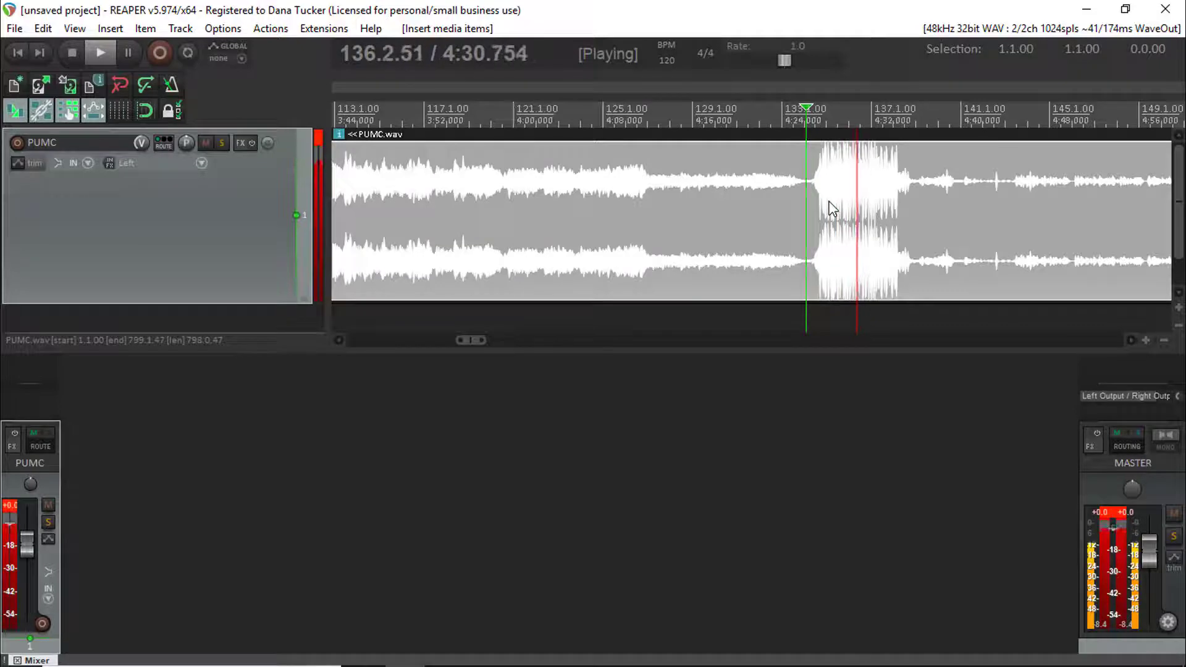
{"action": "key", "text": "space"}
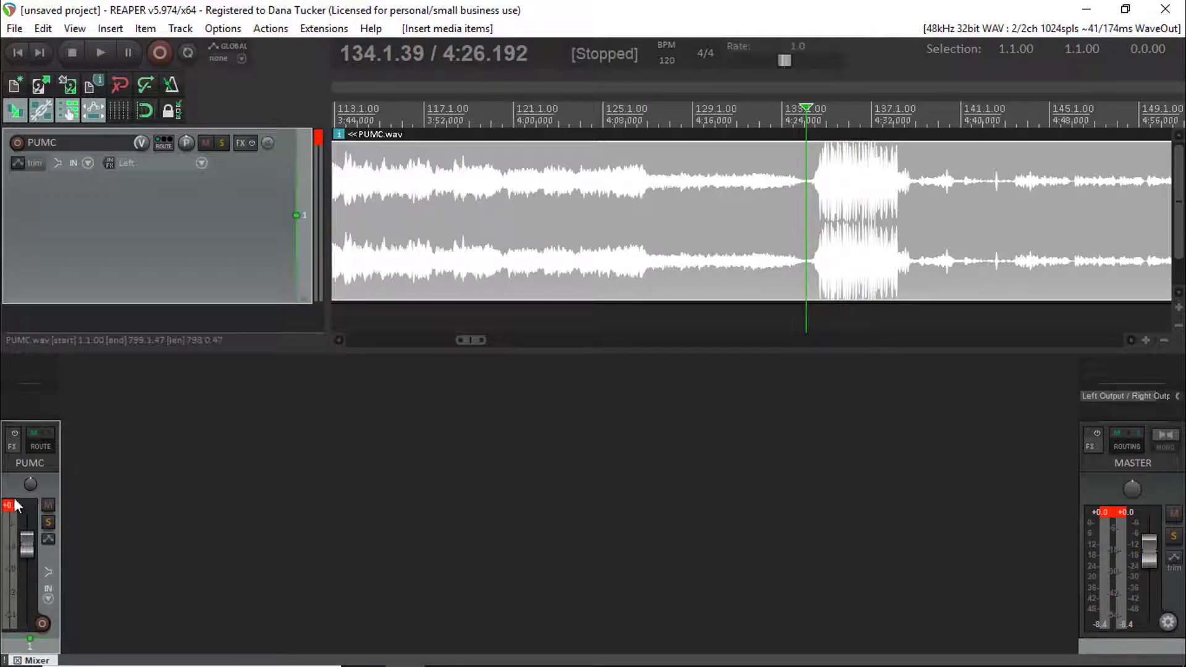
{"action": "left_click", "coordinate": [1119, 514]}
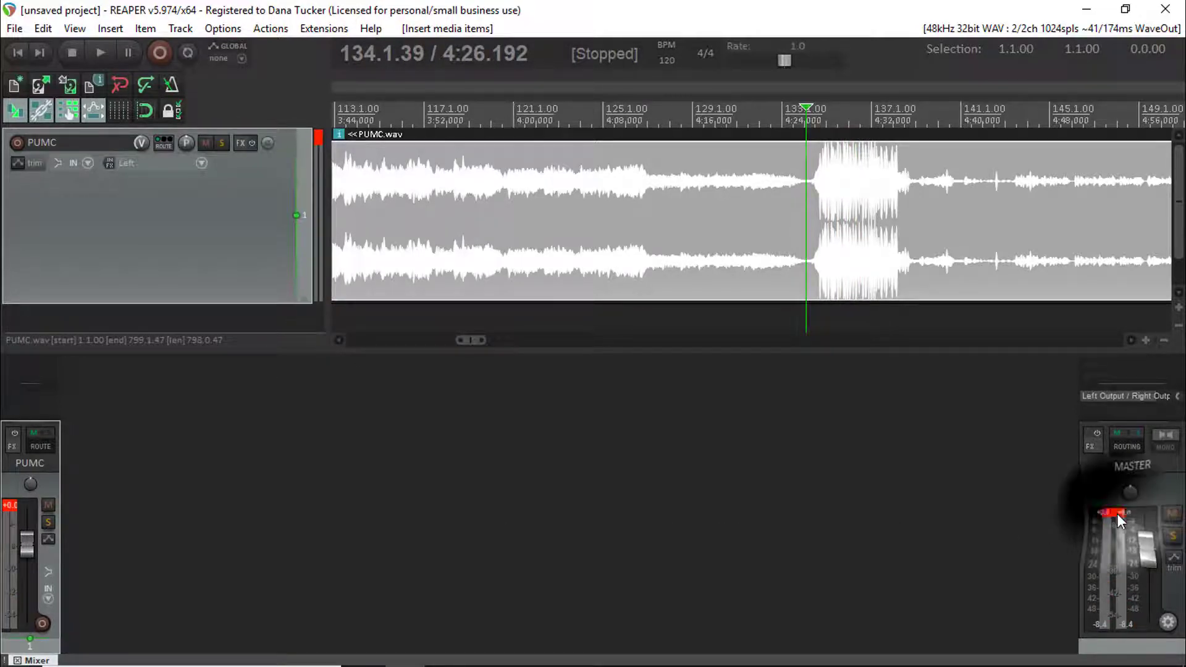
{"action": "left_click", "coordinate": [10, 507]}
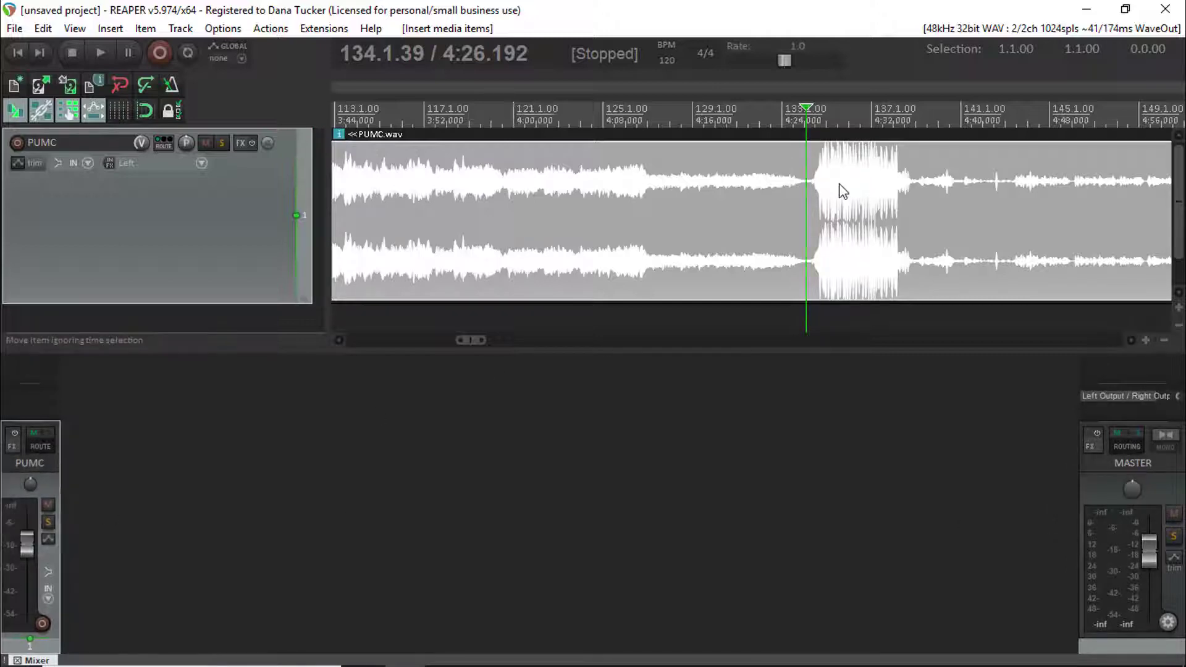
Split the PUMC item just before the loud burst at about 4:26.5 and again after it at about 4:41.5.
{"action": "left_click", "coordinate": [810, 184]}
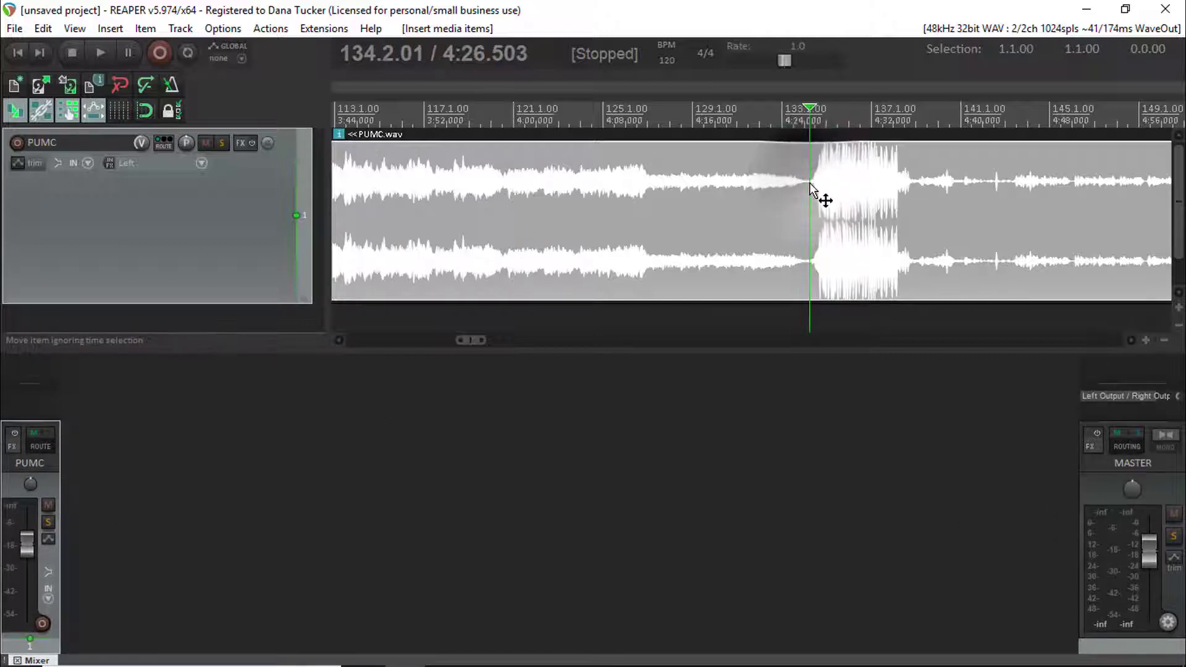
{"action": "key", "text": "s"}
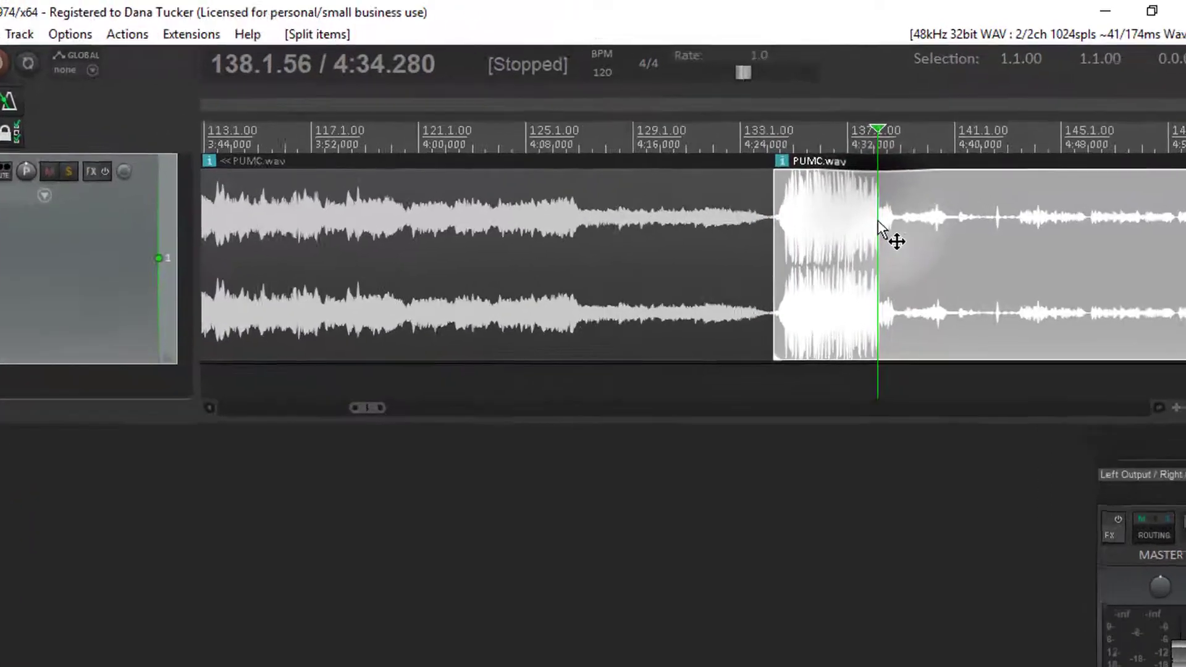
{"action": "key", "text": "space"}
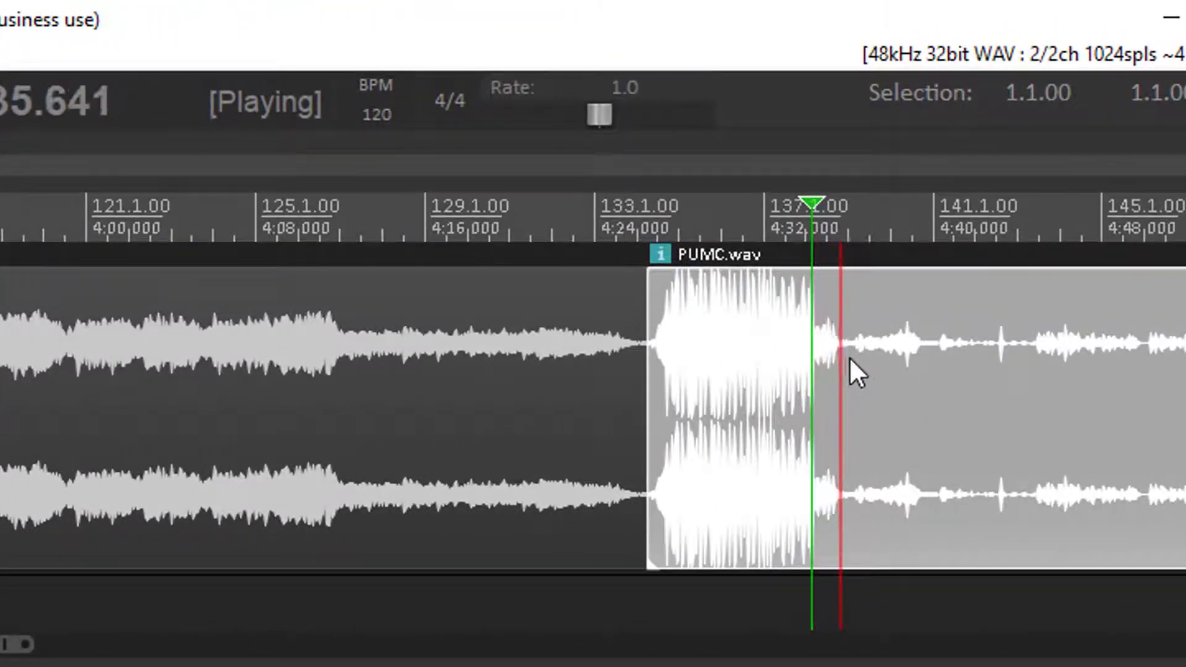
{"action": "key", "text": "space"}
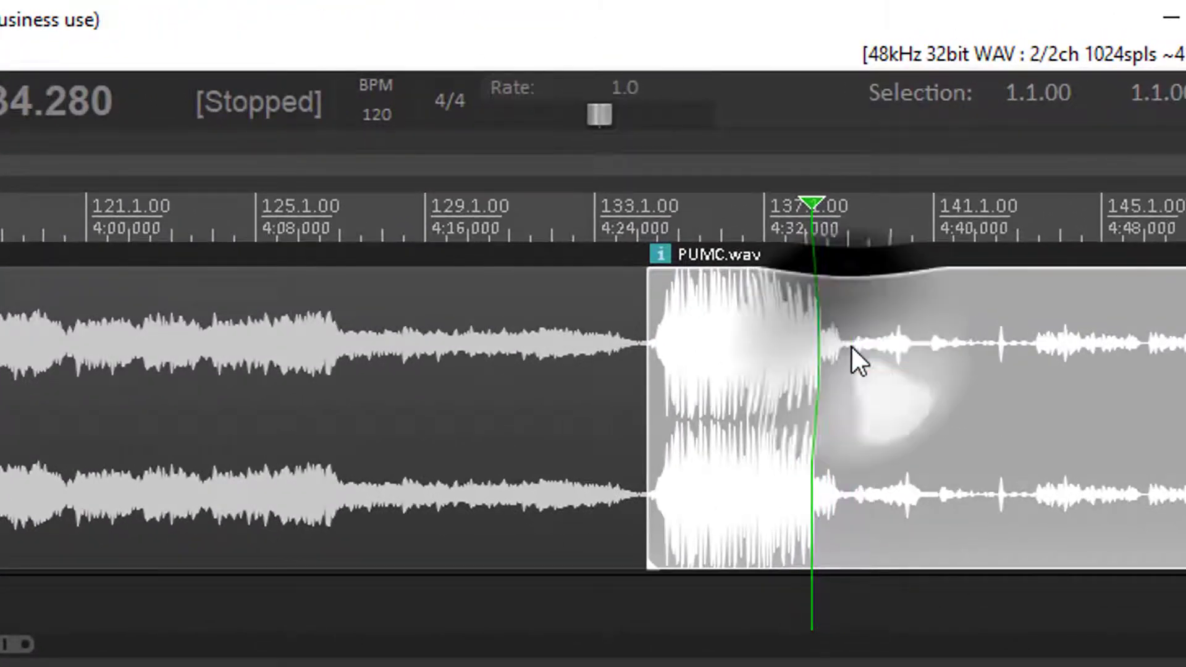
{"action": "left_click", "coordinate": [851, 346]}
{"action": "scroll", "coordinate": [851, 345], "scroll_direction": "up", "scroll_amount": 3}
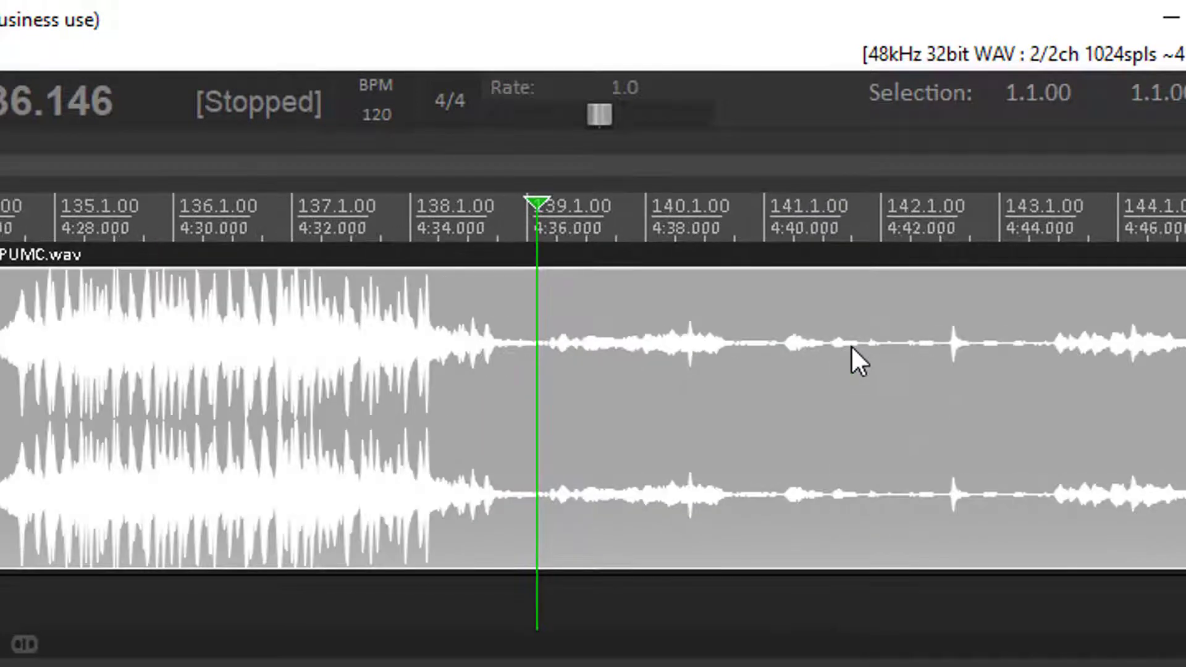
{"action": "key", "text": "space"}
{"action": "key", "text": "space"}
{"action": "left_click", "coordinate": [851, 344]}
{"action": "key", "text": "s"}
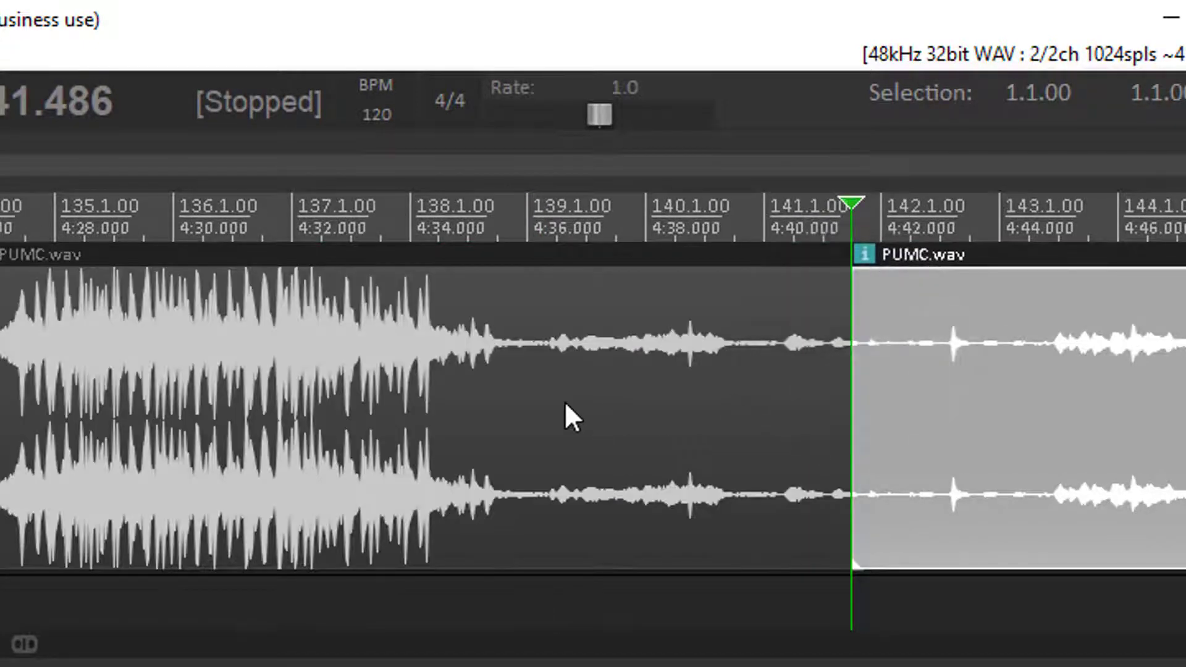
Lower the item volume of the loud section between the two splits to -7.91 dB.
{"action": "scroll", "coordinate": [564, 411], "scroll_direction": "down", "scroll_amount": 4}
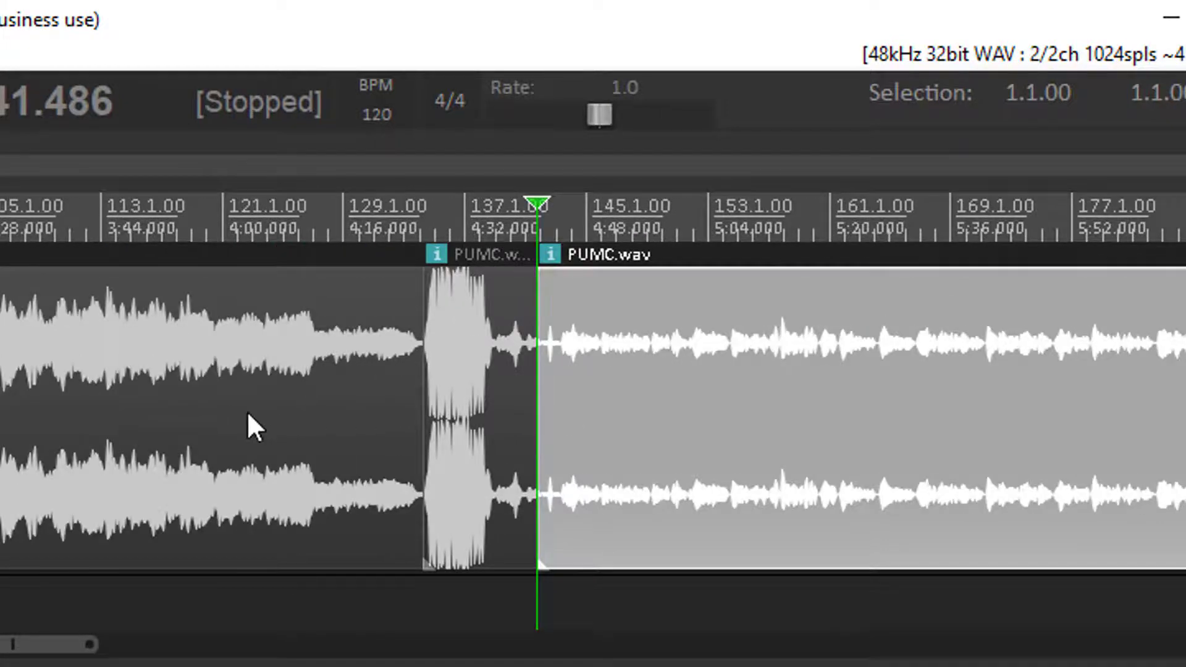
{"action": "scroll", "coordinate": [249, 413], "scroll_direction": "down", "scroll_amount": 4}
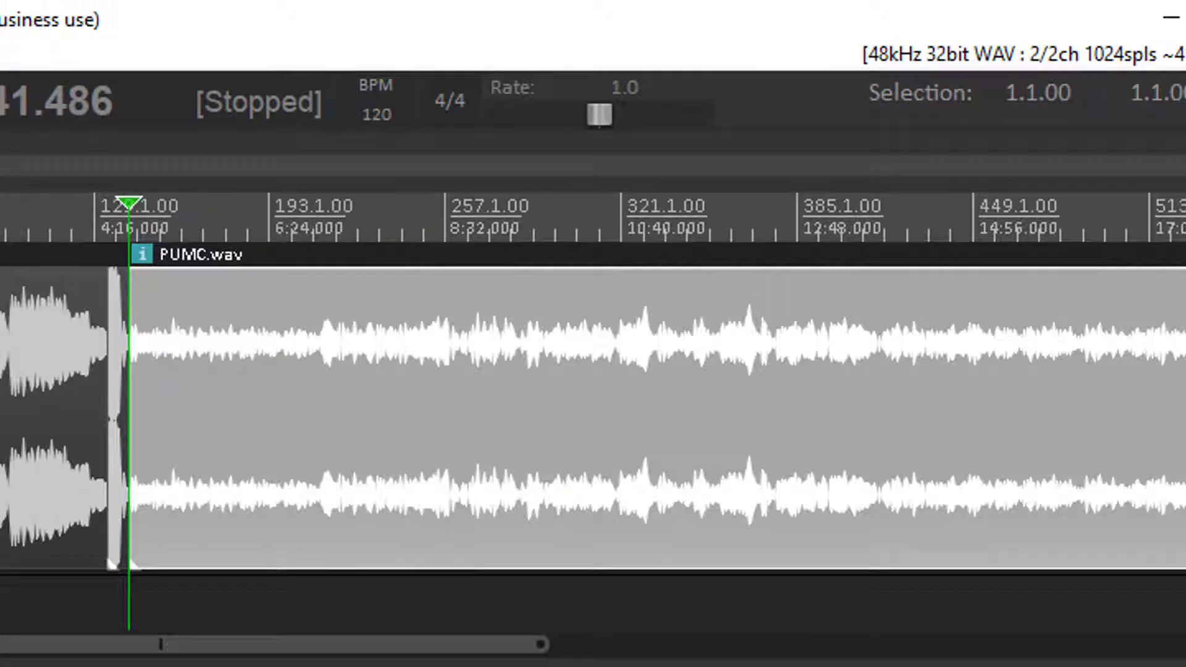
{"action": "scroll", "coordinate": [309, 427], "scroll_direction": "up", "scroll_amount": 7}
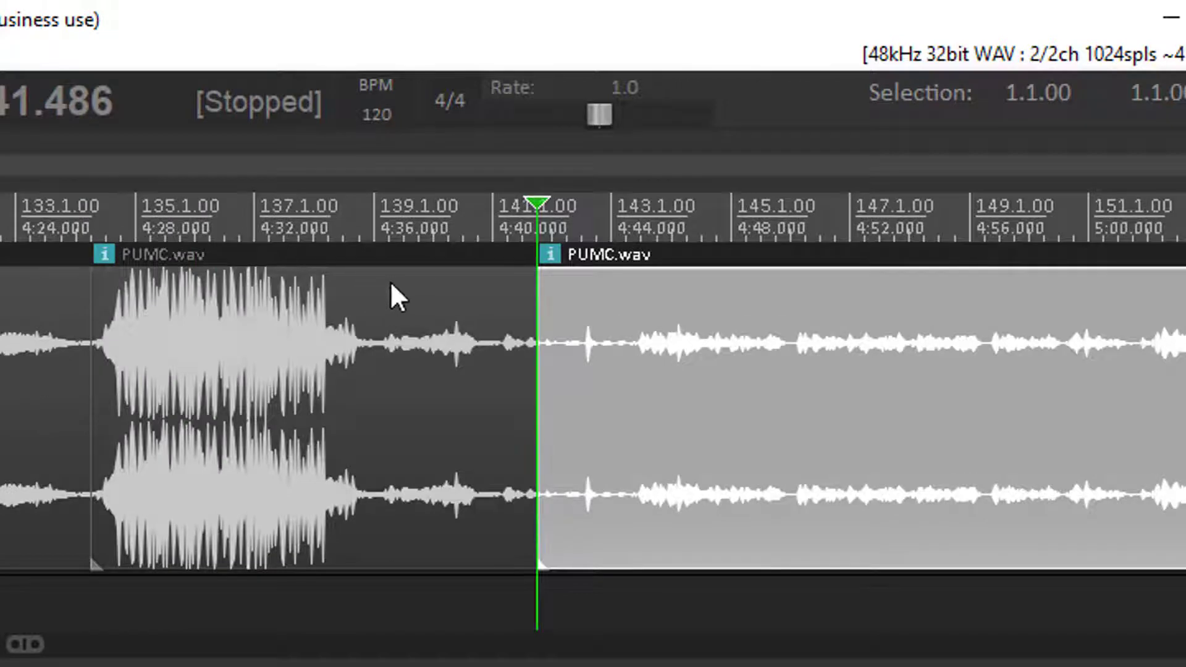
{"action": "mouse_move", "coordinate": [393, 269]}
{"action": "left_click_drag", "start_coordinate": [392, 269], "coordinate": [344, 257]}
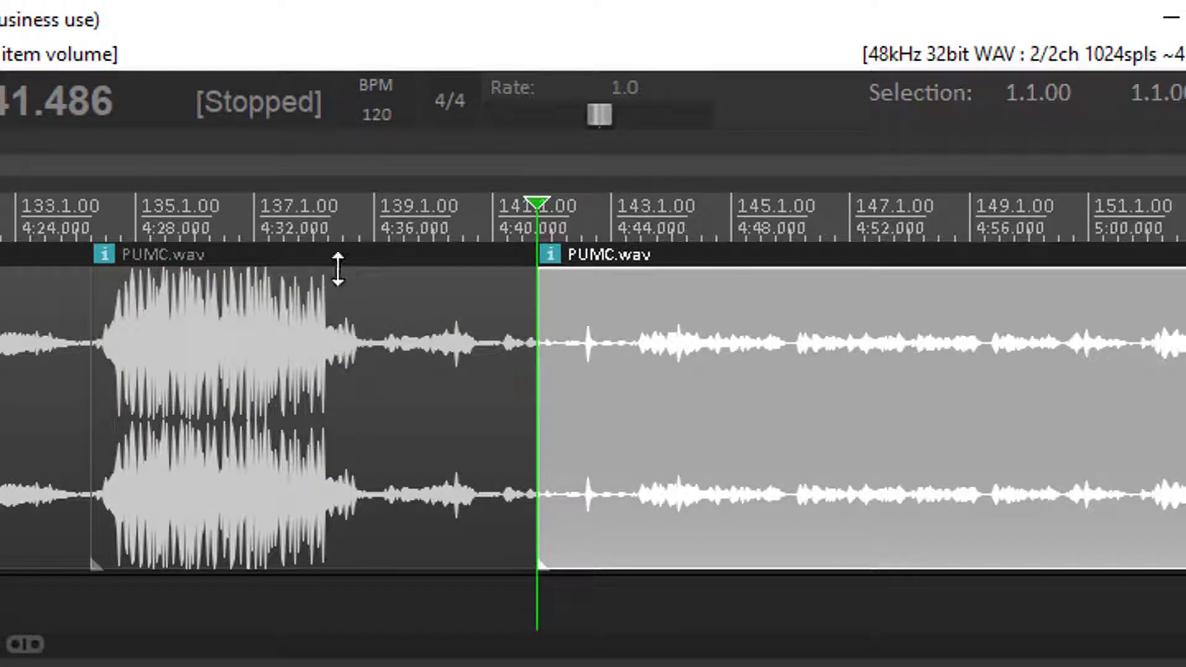
{"action": "left_click_drag", "start_coordinate": [333, 270], "coordinate": [301, 453]}
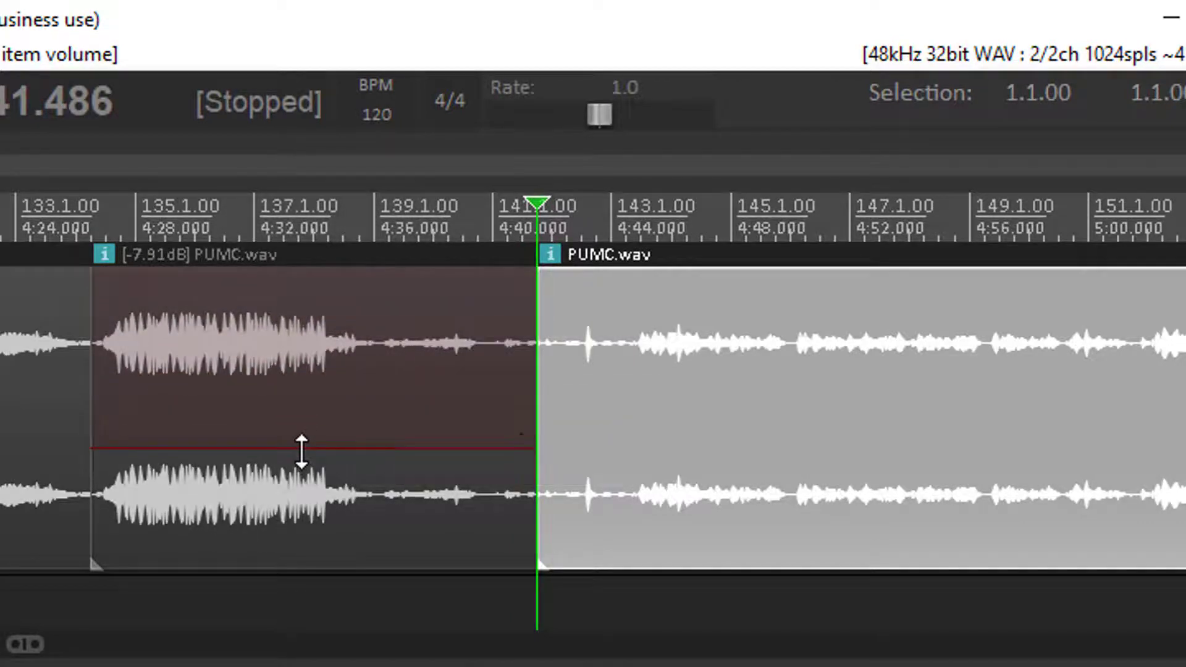
Reduce the PUMC track's height and move the item after the second split straight down onto a new track.
{"action": "left_click", "coordinate": [659, 399]}
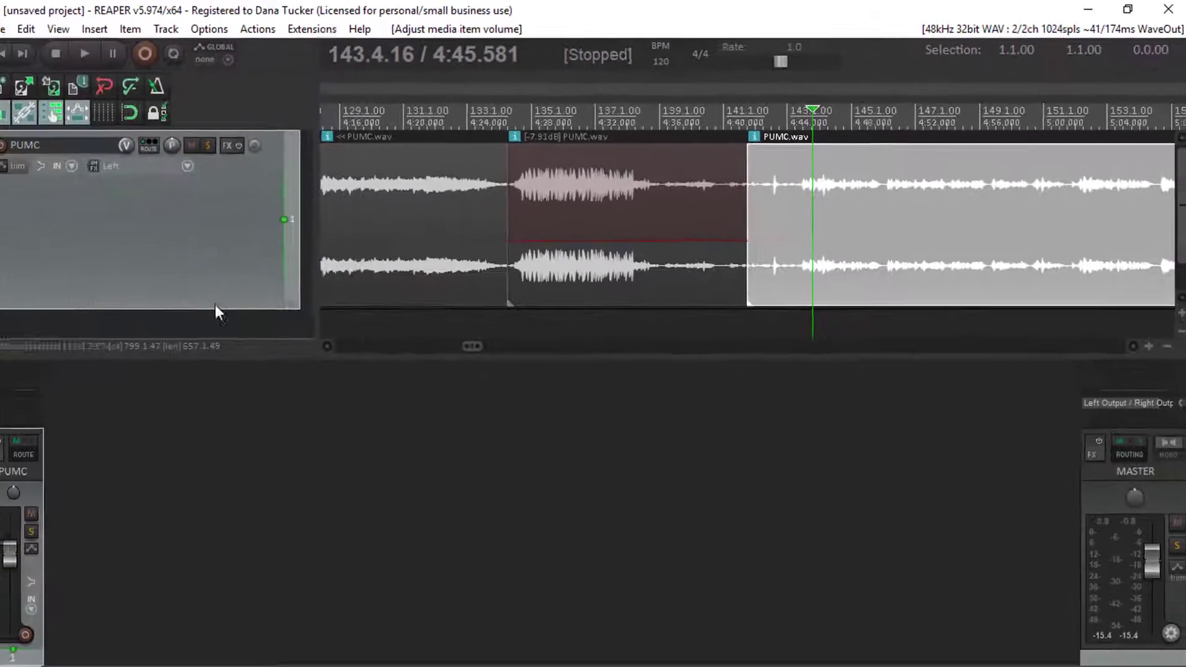
{"action": "left_click_drag", "start_coordinate": [225, 312], "coordinate": [231, 211]}
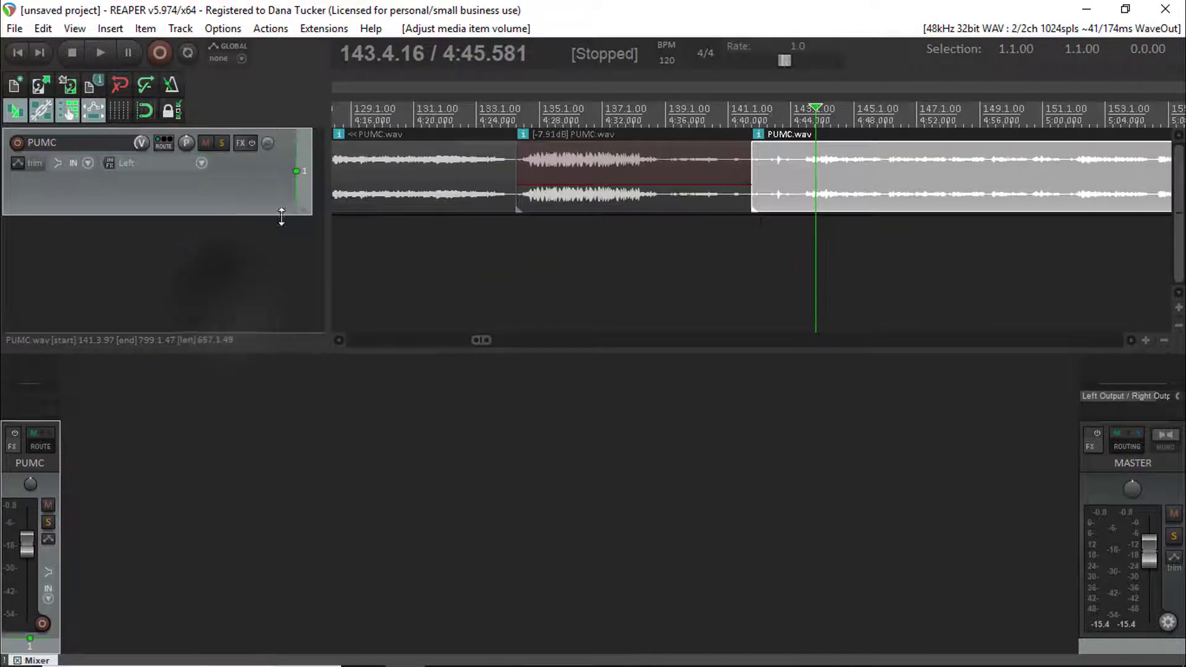
{"action": "left_click_drag", "start_coordinate": [876, 179], "coordinate": [873, 241]}
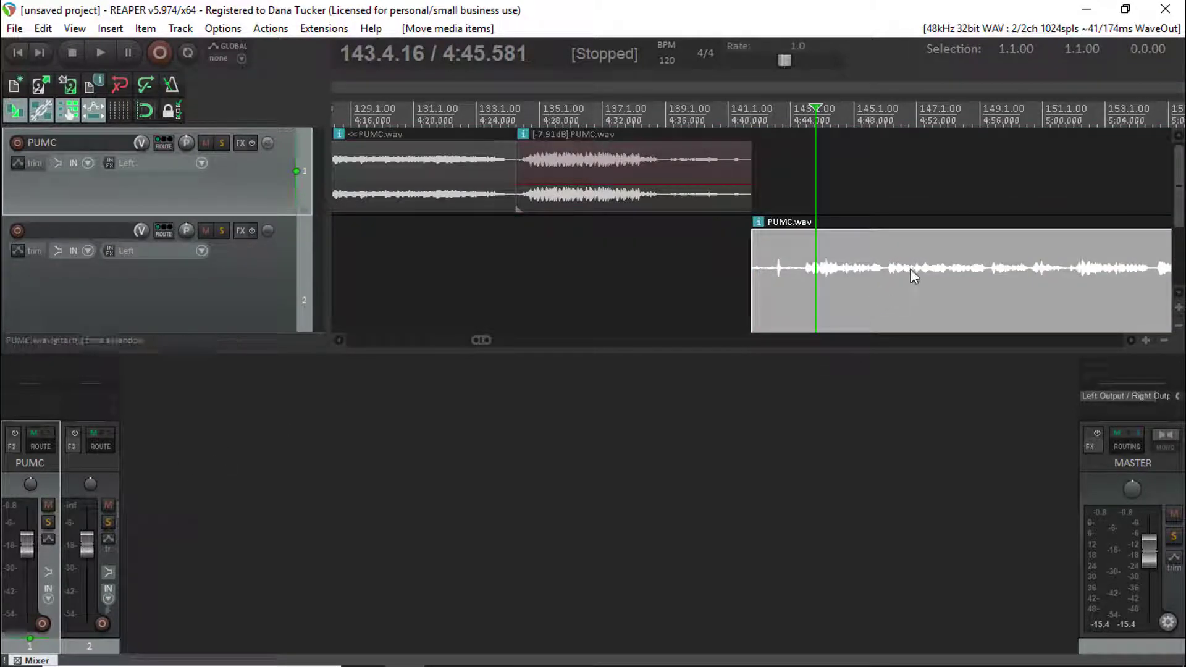
View the full length of both tracks, then play the second track's item from its loud peak at about 18:45.
{"action": "left_click", "coordinate": [15, 53]}
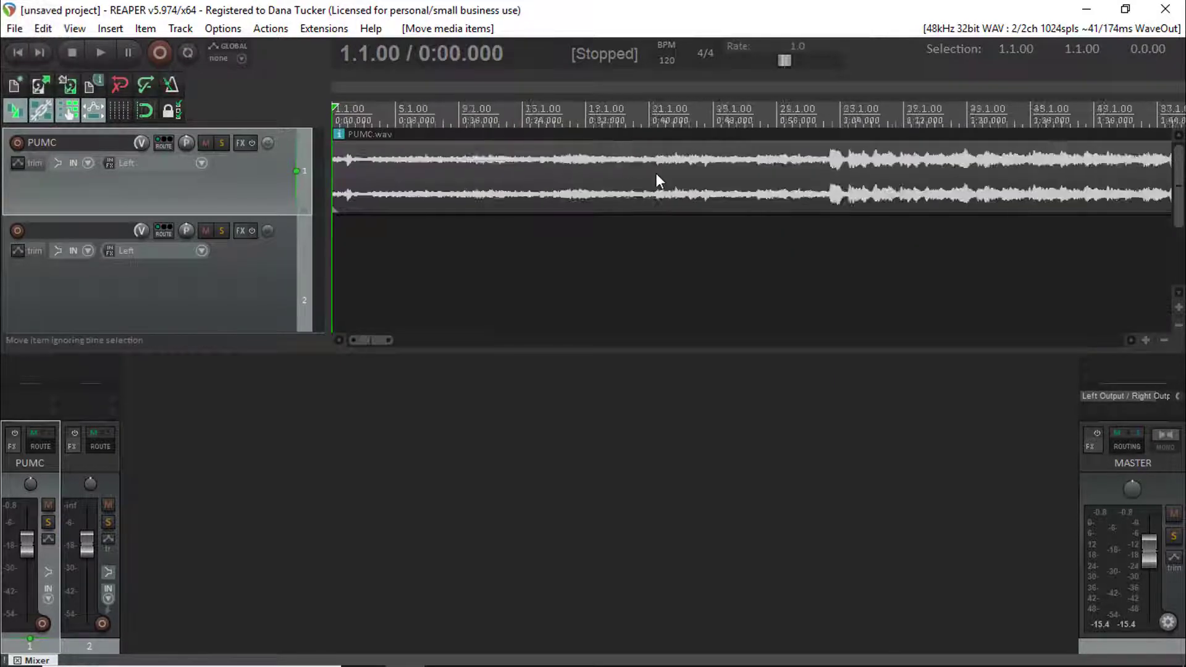
{"action": "scroll", "coordinate": [656, 173], "scroll_direction": "down", "scroll_amount": 6}
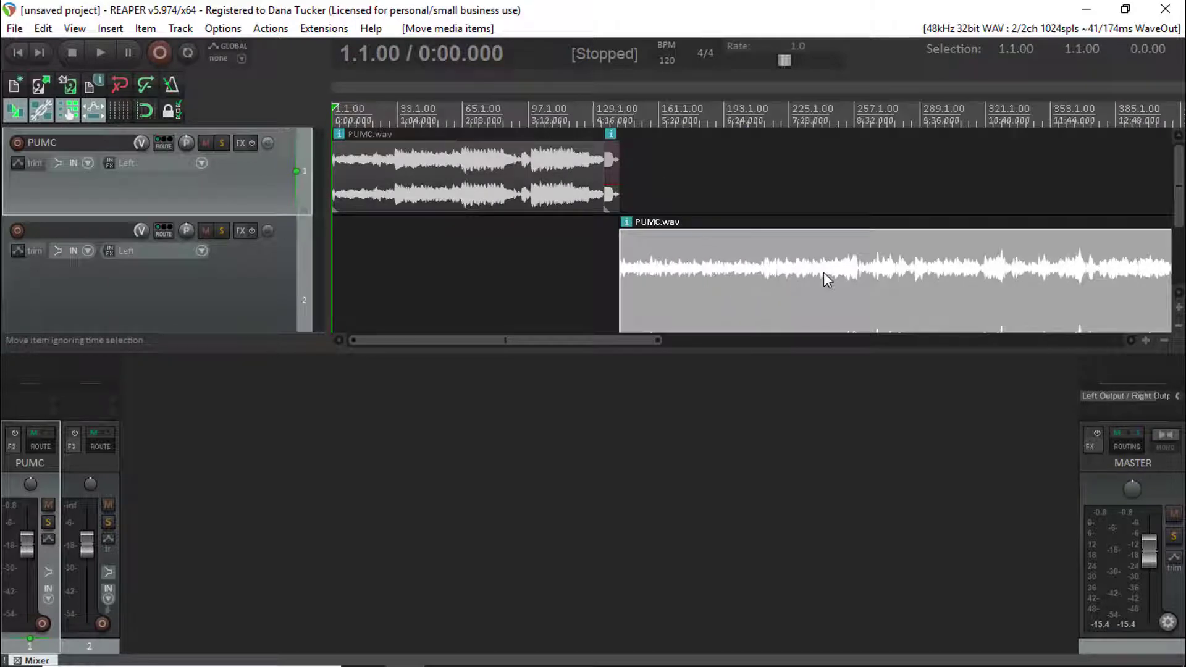
{"action": "scroll", "coordinate": [825, 272], "scroll_direction": "down", "scroll_amount": 4}
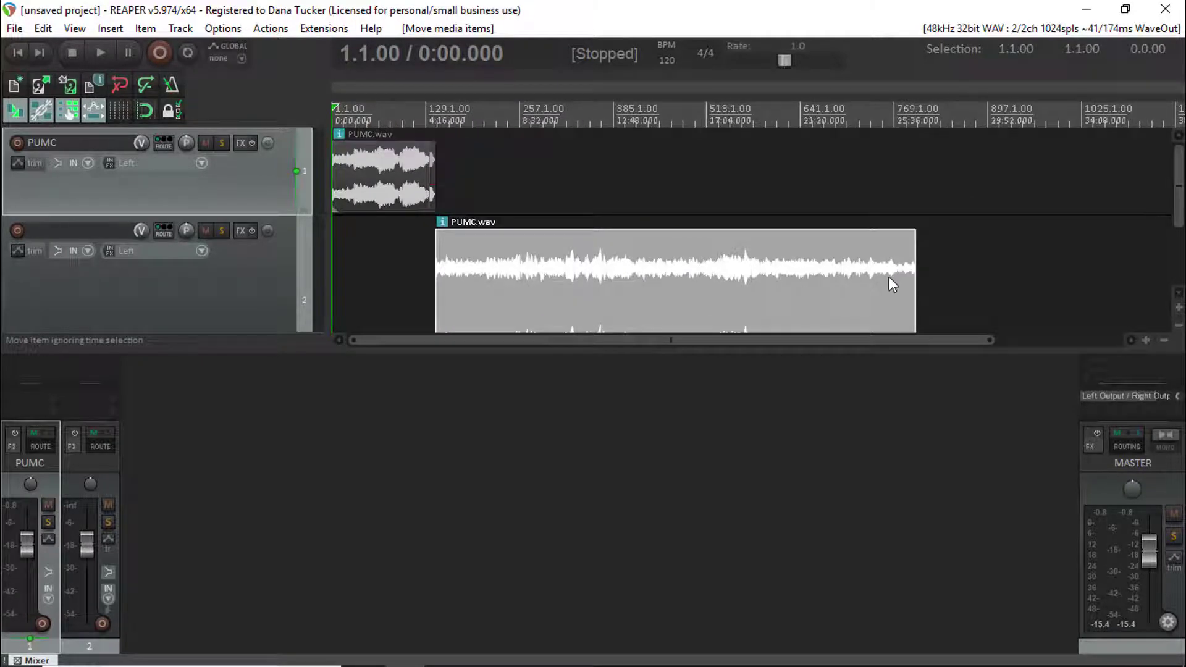
{"action": "left_click_drag", "start_coordinate": [1177, 176], "coordinate": [1177, 250]}
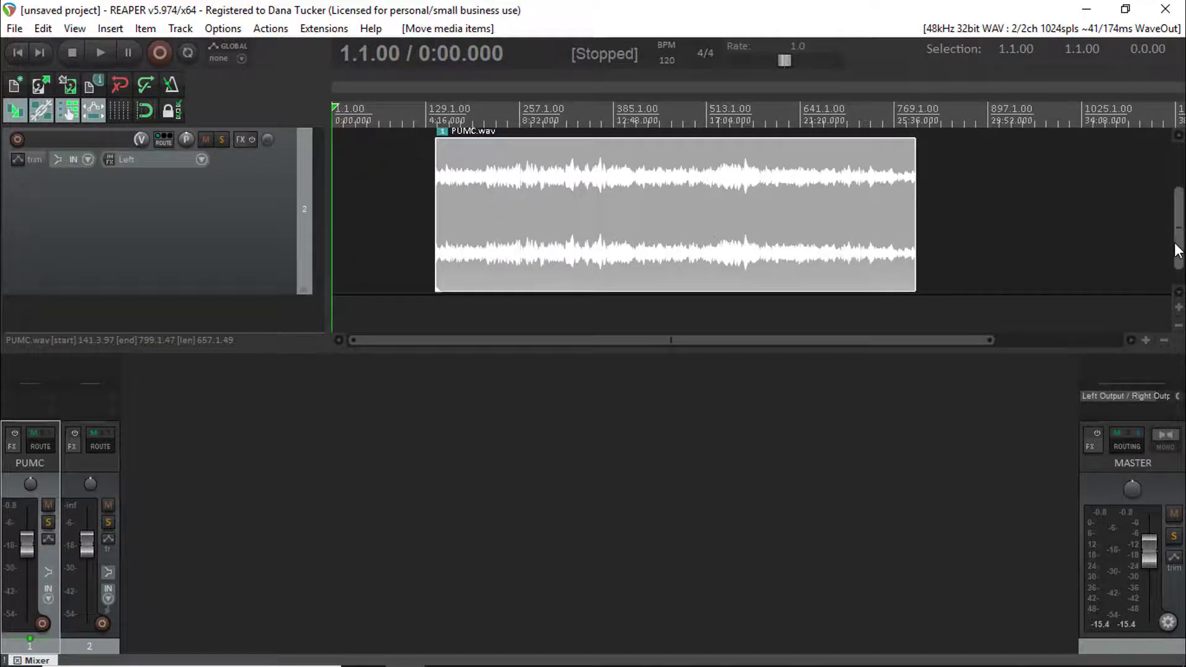
{"action": "left_click", "coordinate": [744, 204]}
{"action": "key", "text": "space"}
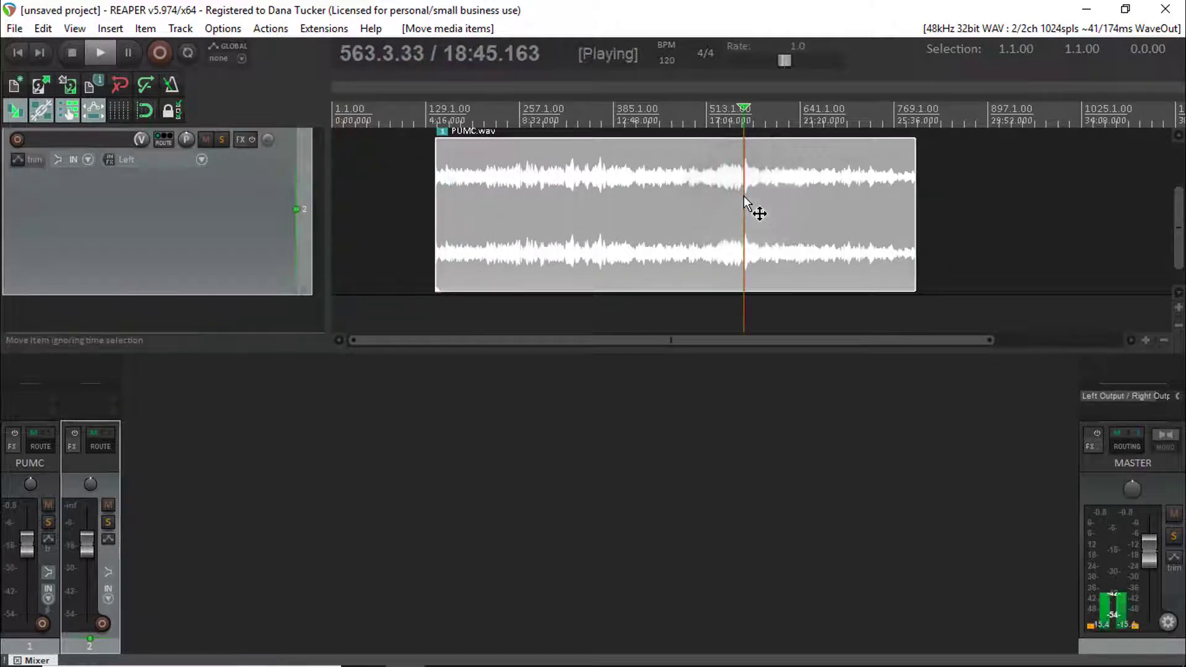
Play the second track's item near its end and set the edit cursor at the ending point, about 26:05.6.
{"action": "key", "text": "space"}
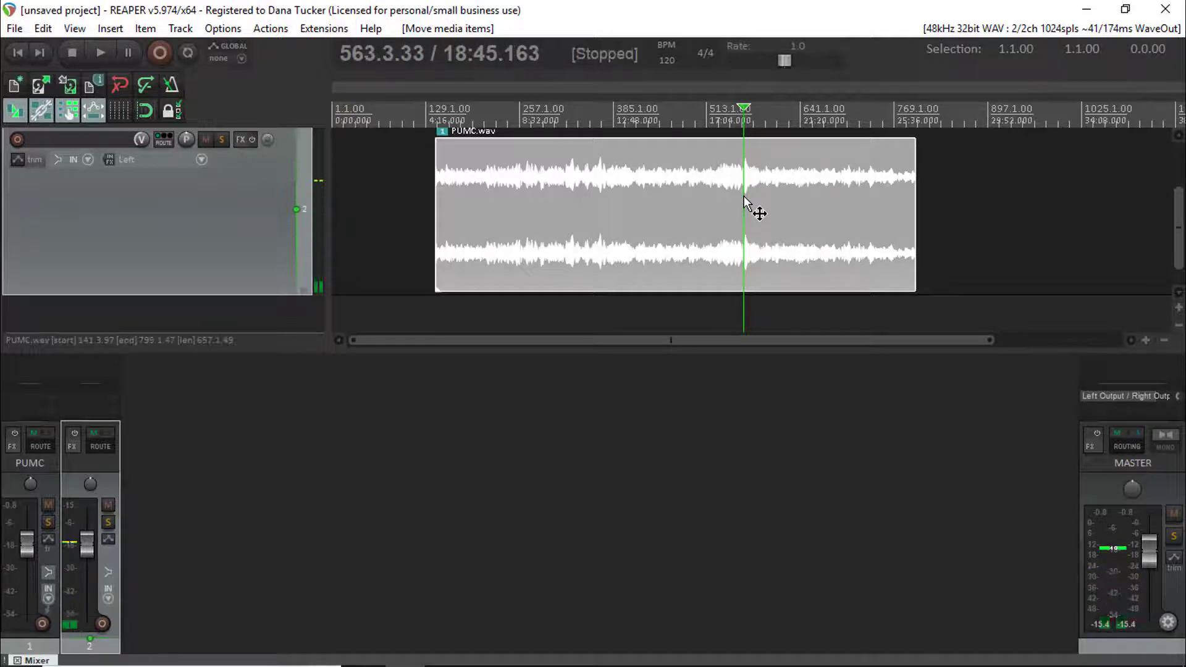
{"action": "left_click", "coordinate": [905, 185]}
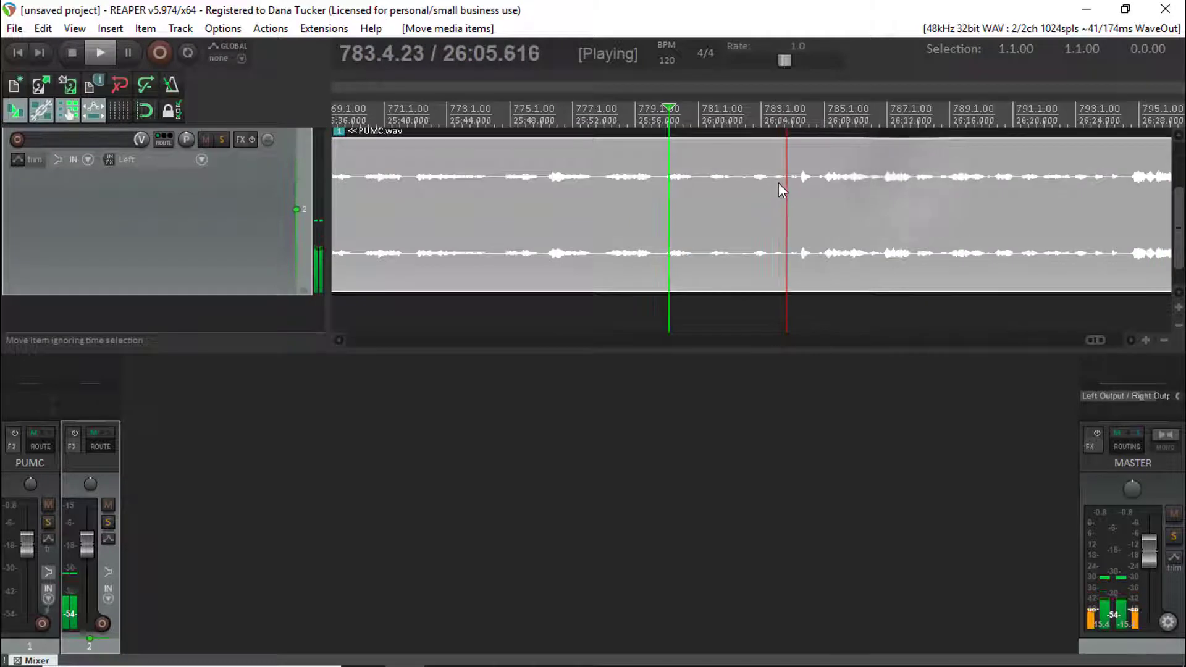
{"action": "key", "text": "space"}
{"action": "left_click", "coordinate": [788, 182]}
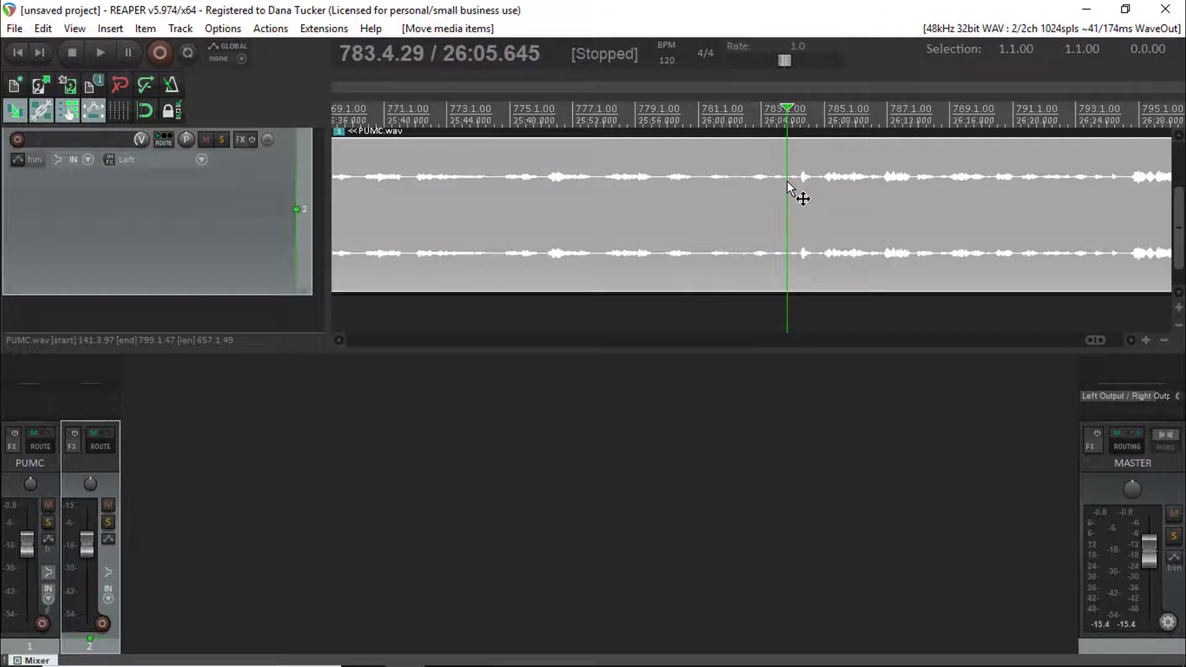
Split the second track's item at the edit cursor and delete the section after the split.
{"action": "scroll", "coordinate": [788, 185], "scroll_direction": "down", "scroll_amount": 2}
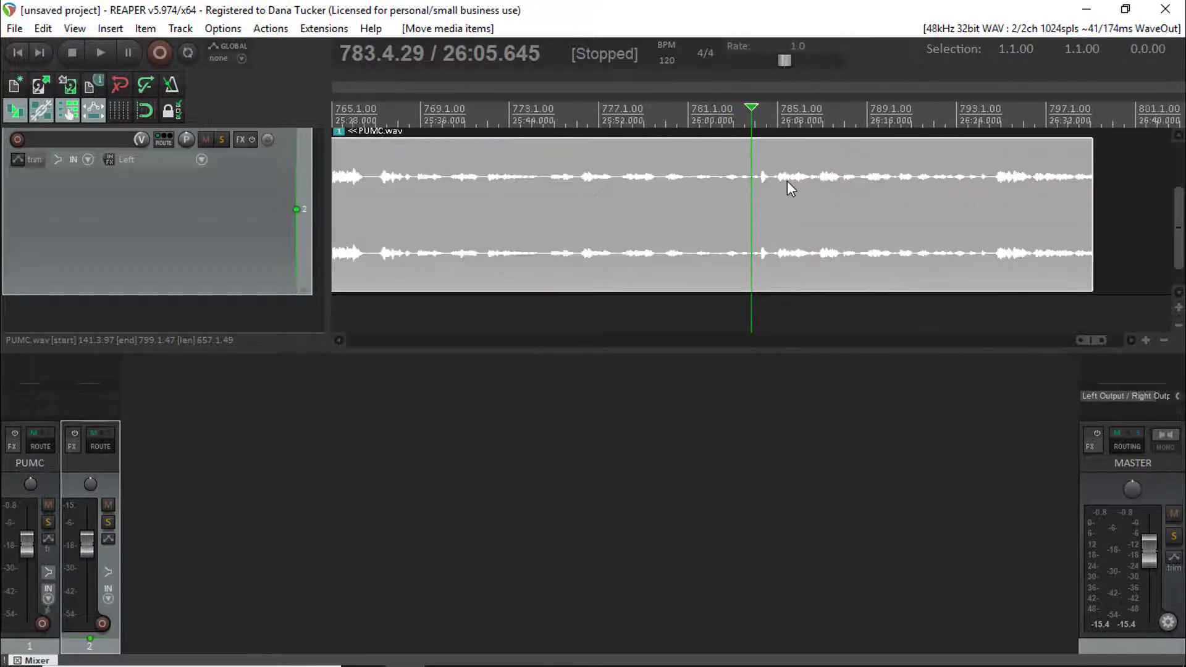
{"action": "scroll", "coordinate": [789, 186], "scroll_direction": "down", "scroll_amount": 5}
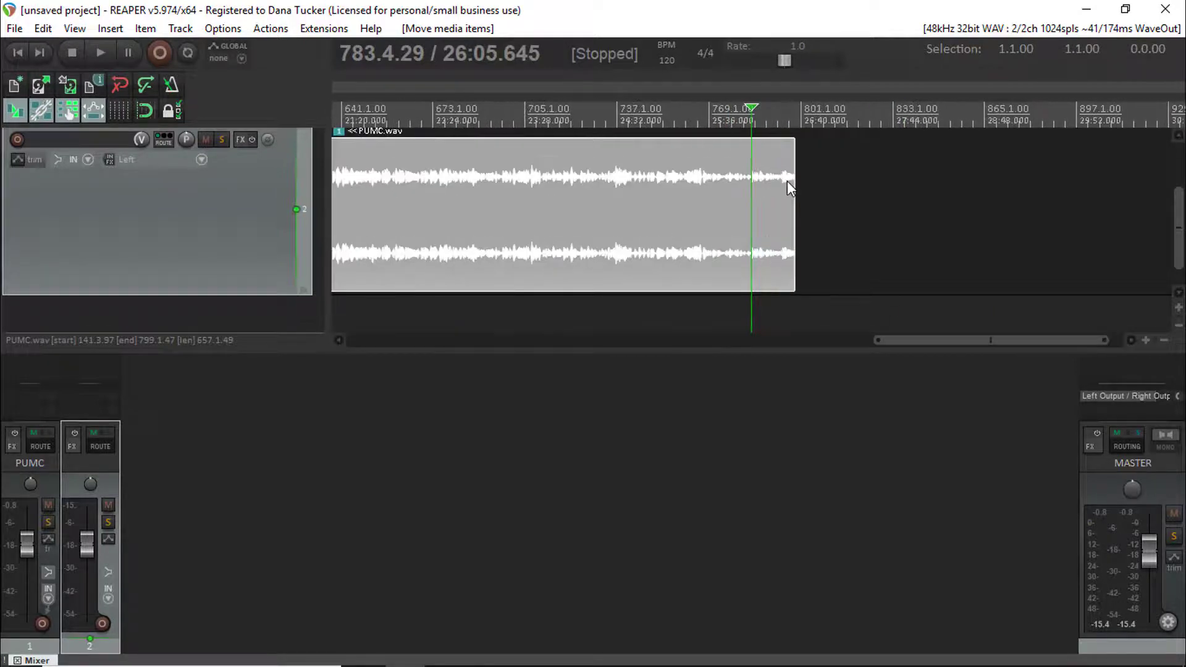
{"action": "scroll", "coordinate": [789, 184], "scroll_direction": "up", "scroll_amount": 10}
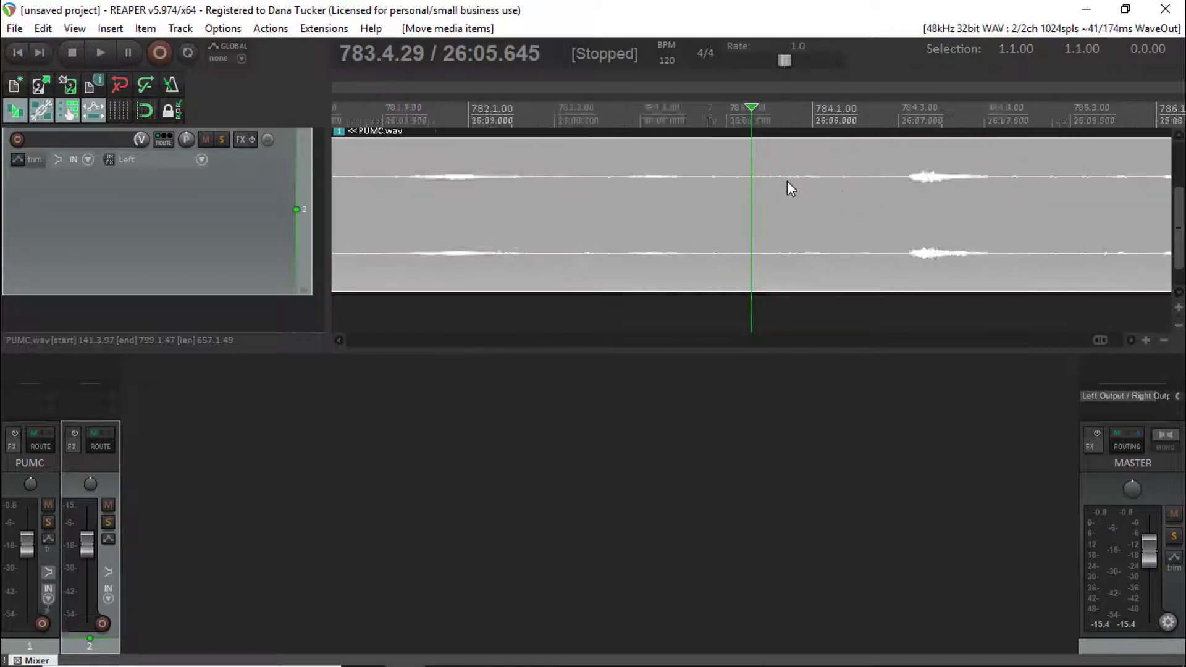
{"action": "scroll", "coordinate": [789, 184], "scroll_direction": "down", "scroll_amount": 6}
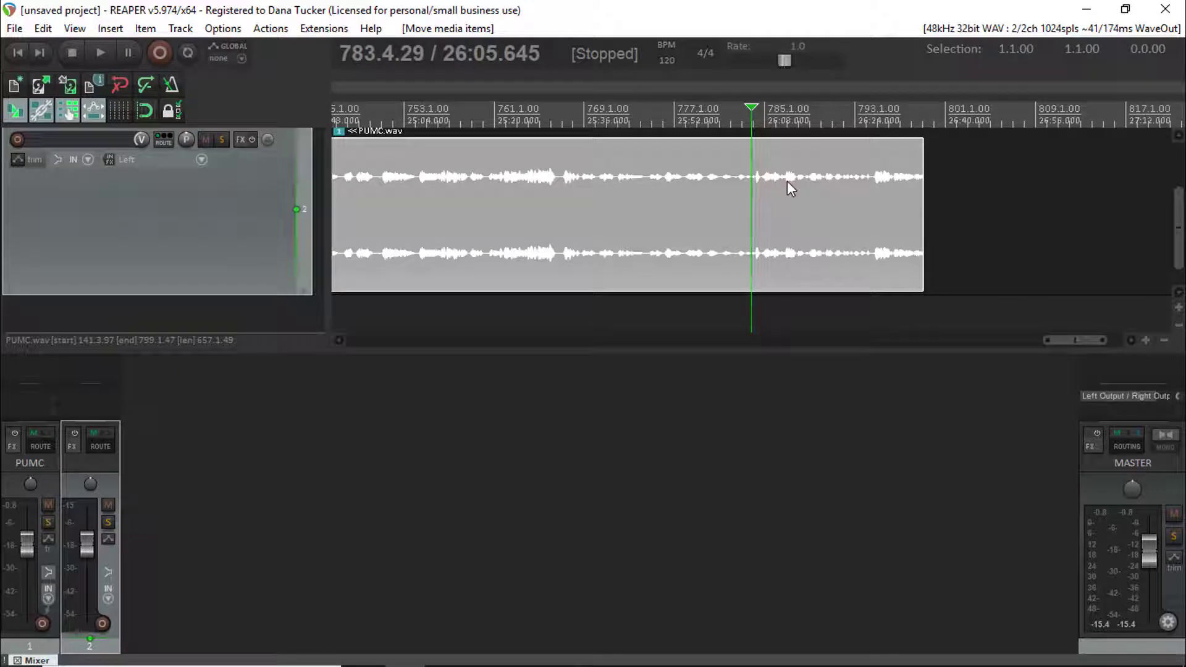
{"action": "key", "text": "s"}
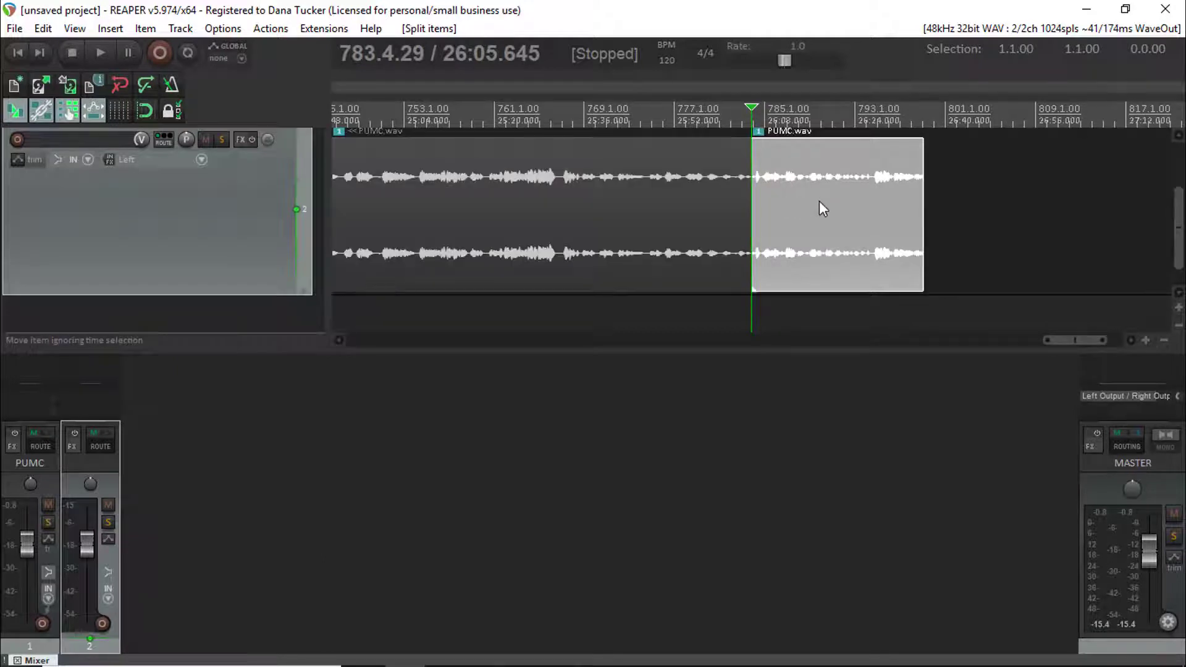
{"action": "left_click", "coordinate": [819, 203]}
{"action": "key", "text": "Delete"}
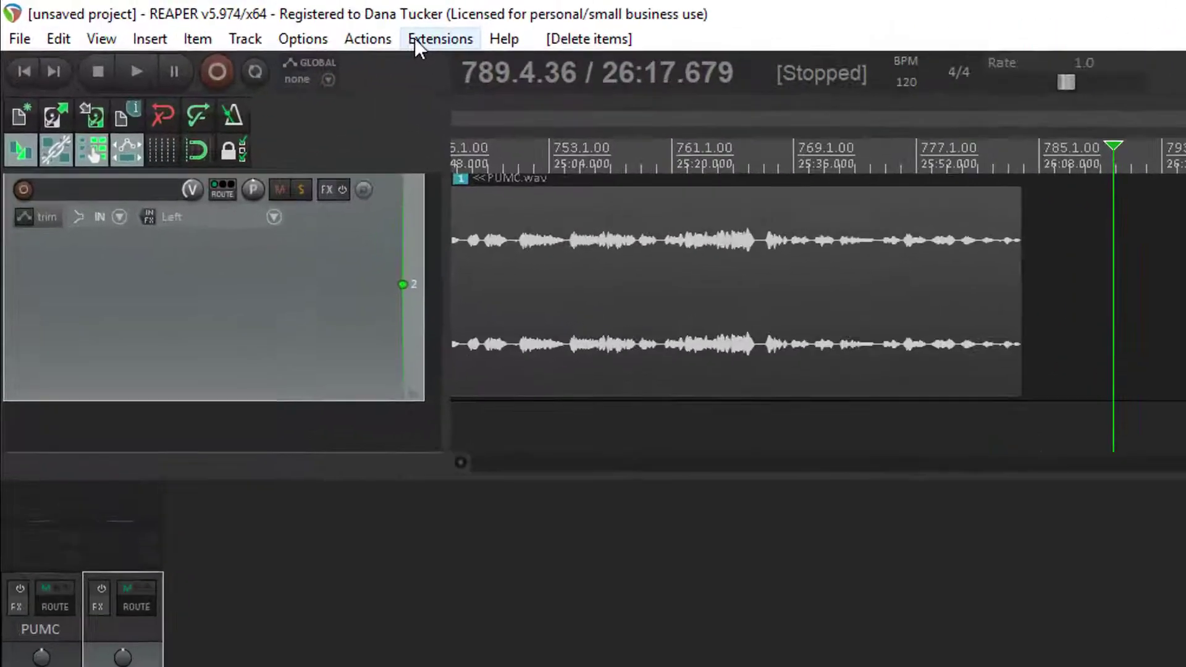
Analyze the loudness of the PUMC track and track 2 together with the SWS Loudness tool.
{"action": "left_click", "coordinate": [309, 28]}
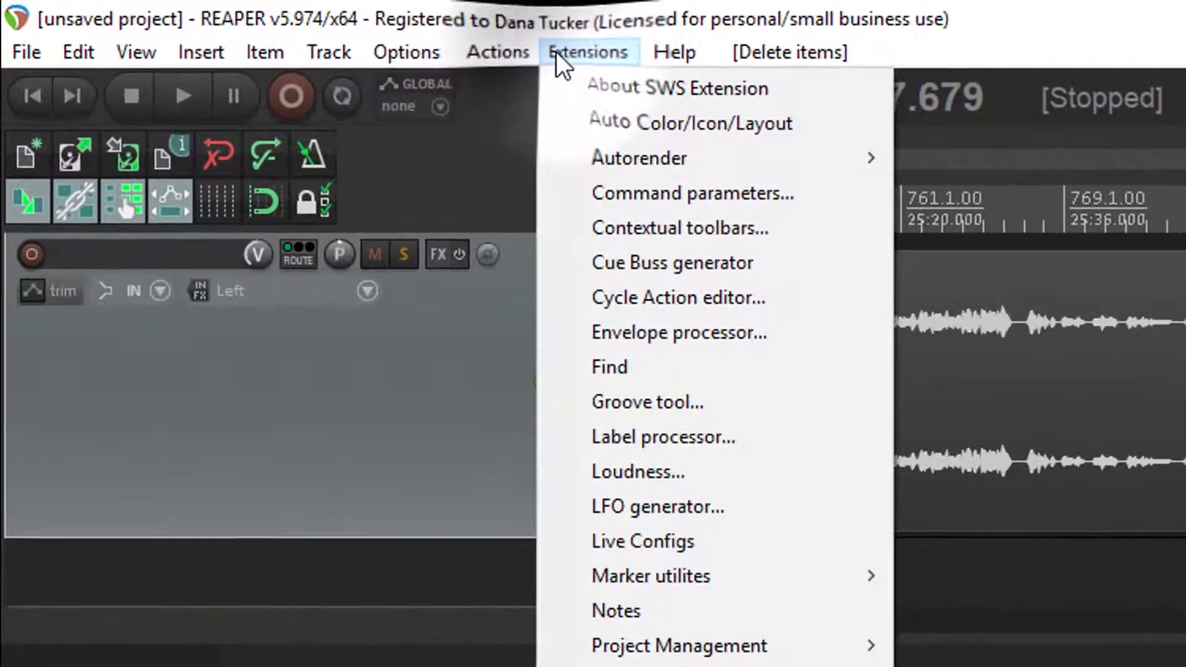
{"action": "left_click", "coordinate": [642, 476]}
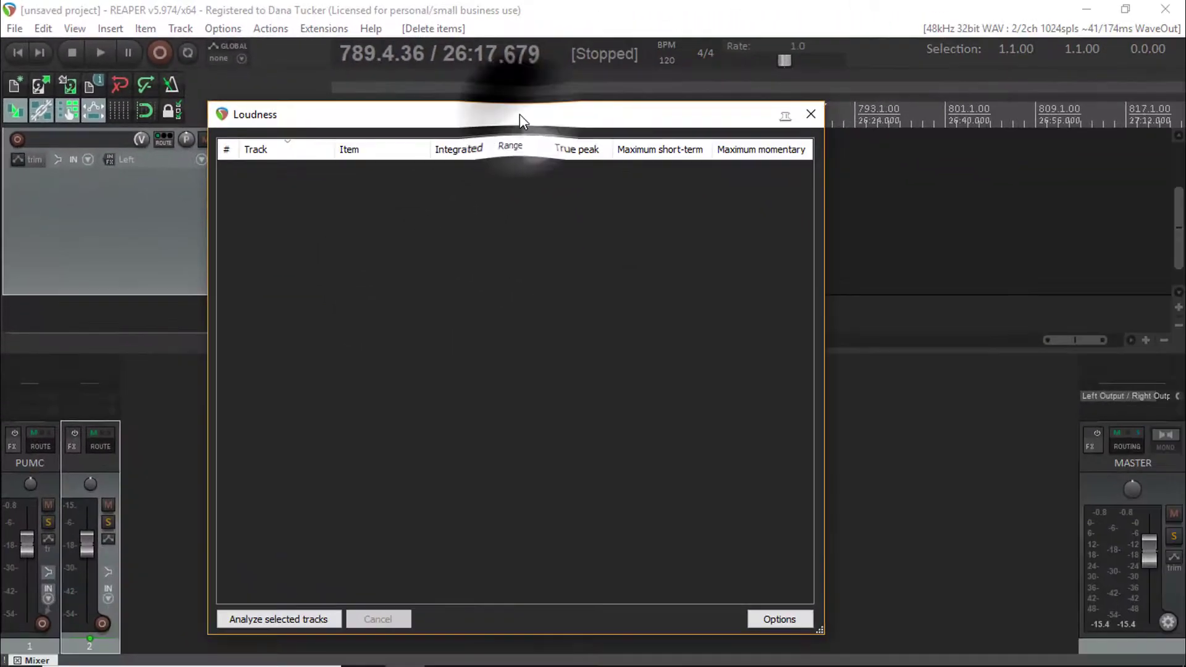
{"action": "left_click_drag", "start_coordinate": [521, 113], "coordinate": [763, 121]}
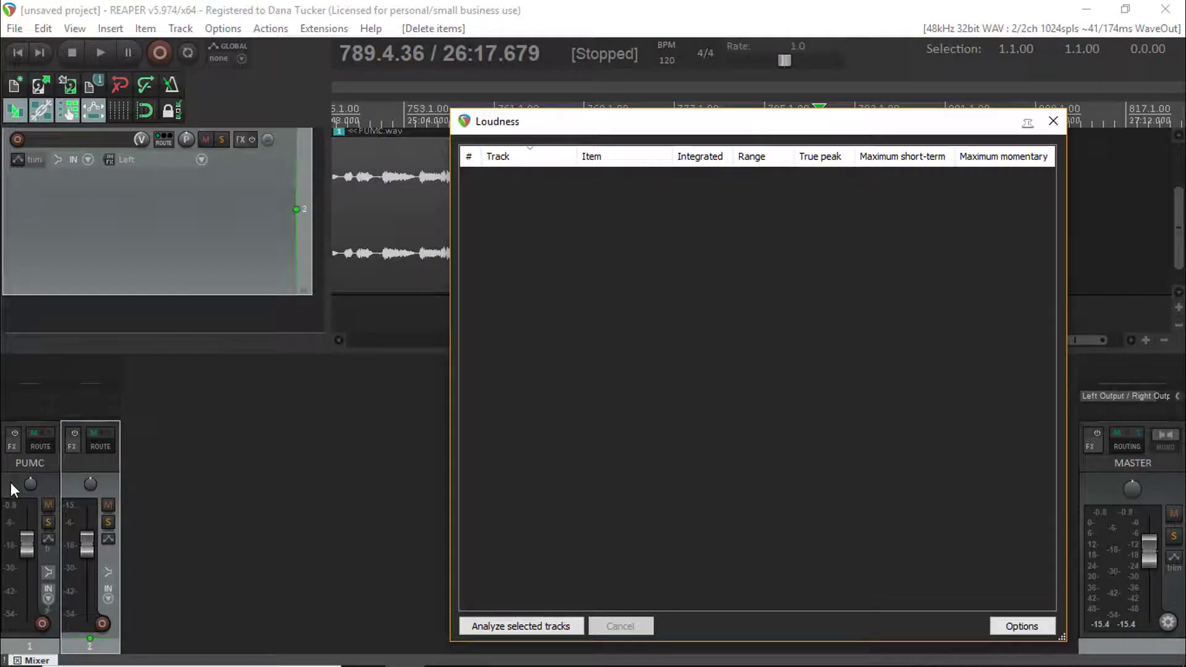
{"action": "left_click", "coordinate": [10, 483]}
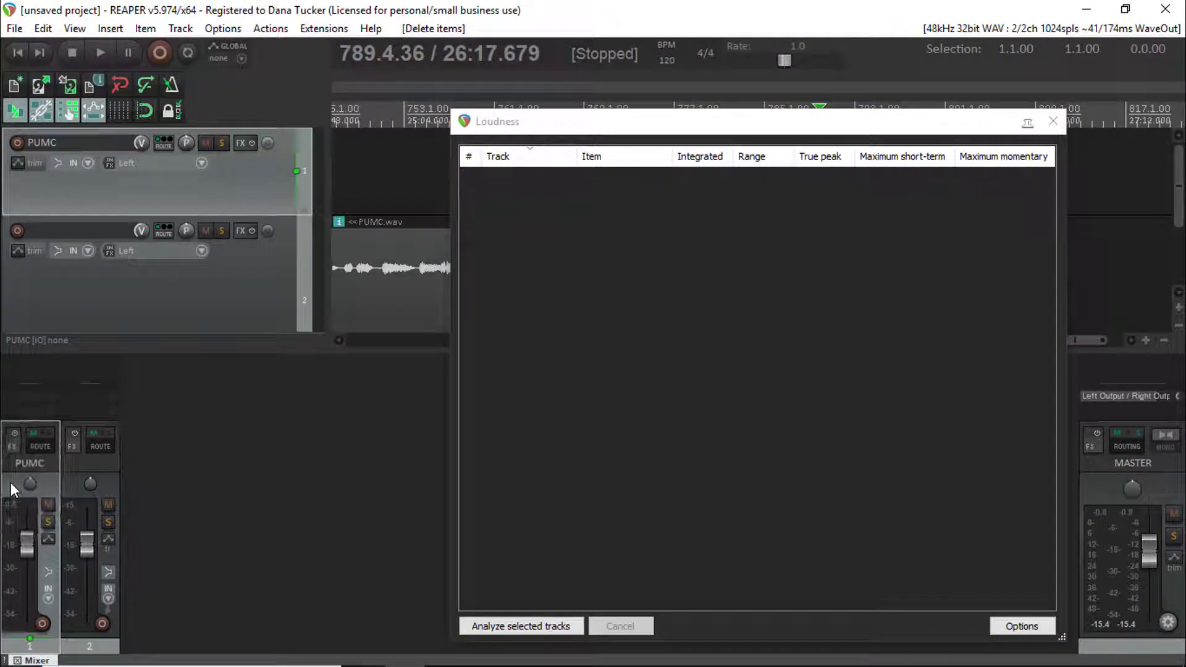
{"action": "left_click", "coordinate": [71, 486], "text": "ctrl"}
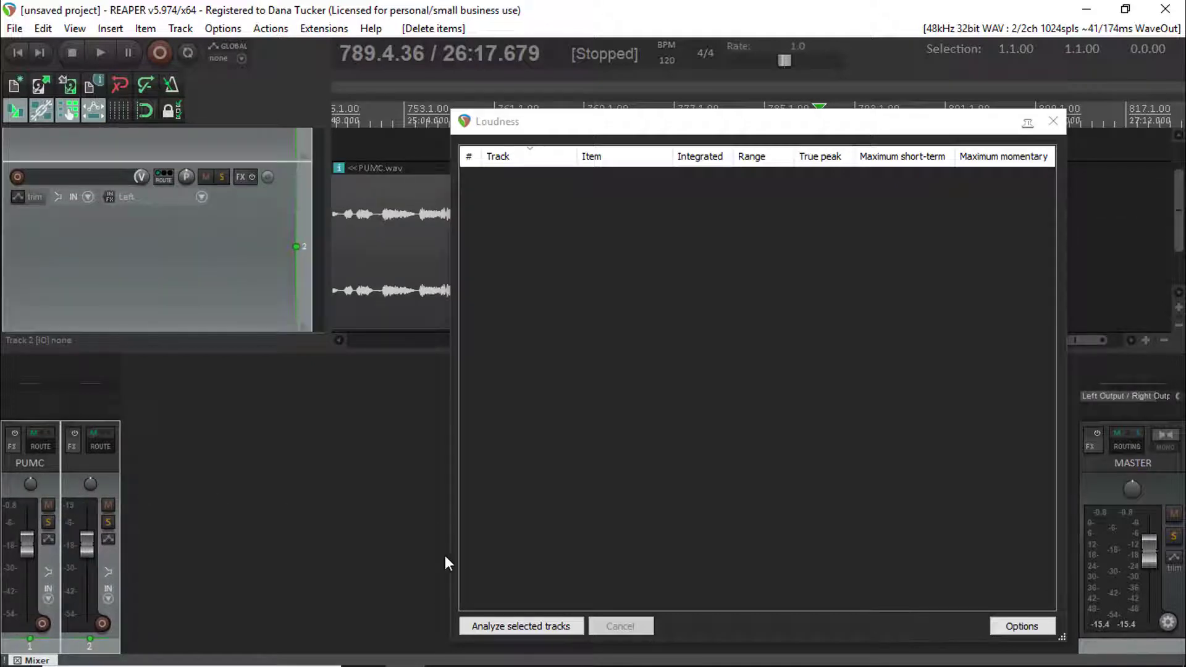
{"action": "left_click", "coordinate": [502, 626]}
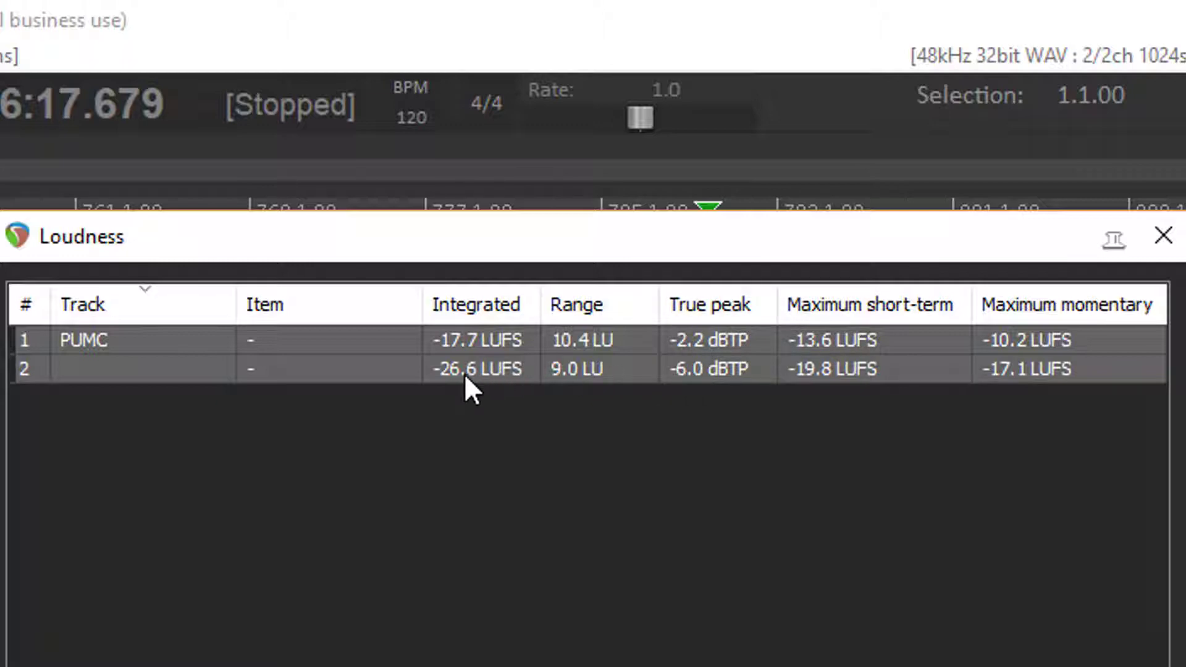
Normalize both analyzed tracks to the same custom LUFS target, check their volume faders, and close the loudness window.
{"action": "right_click", "coordinate": [99, 342]}
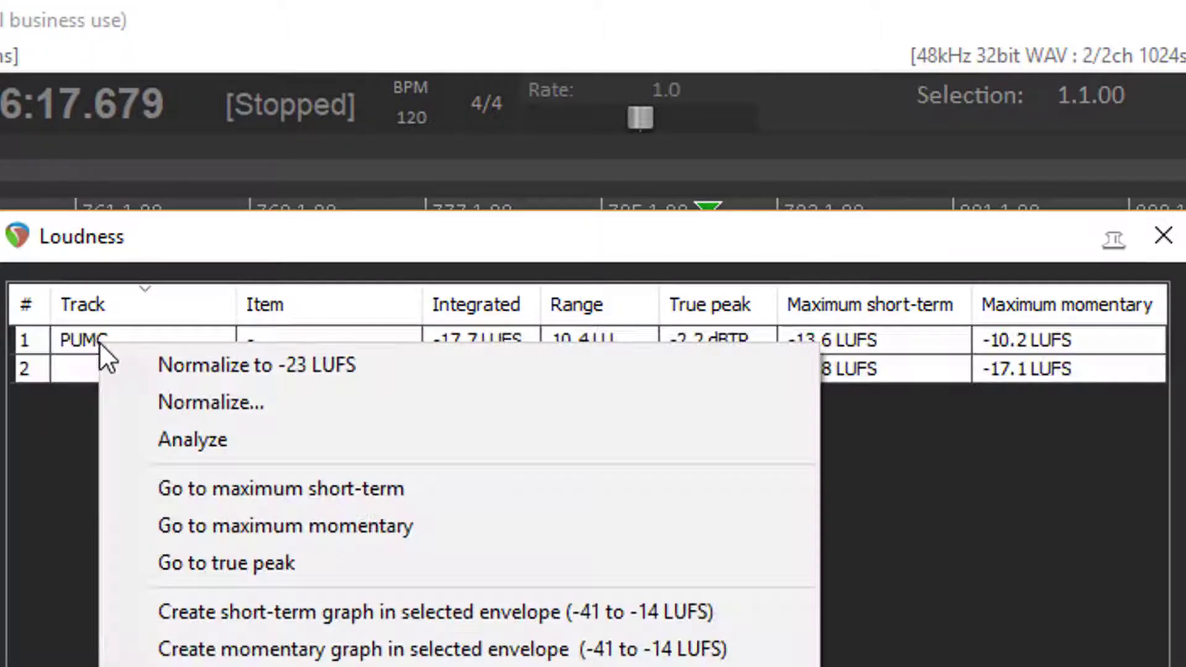
{"action": "left_click", "coordinate": [204, 405]}
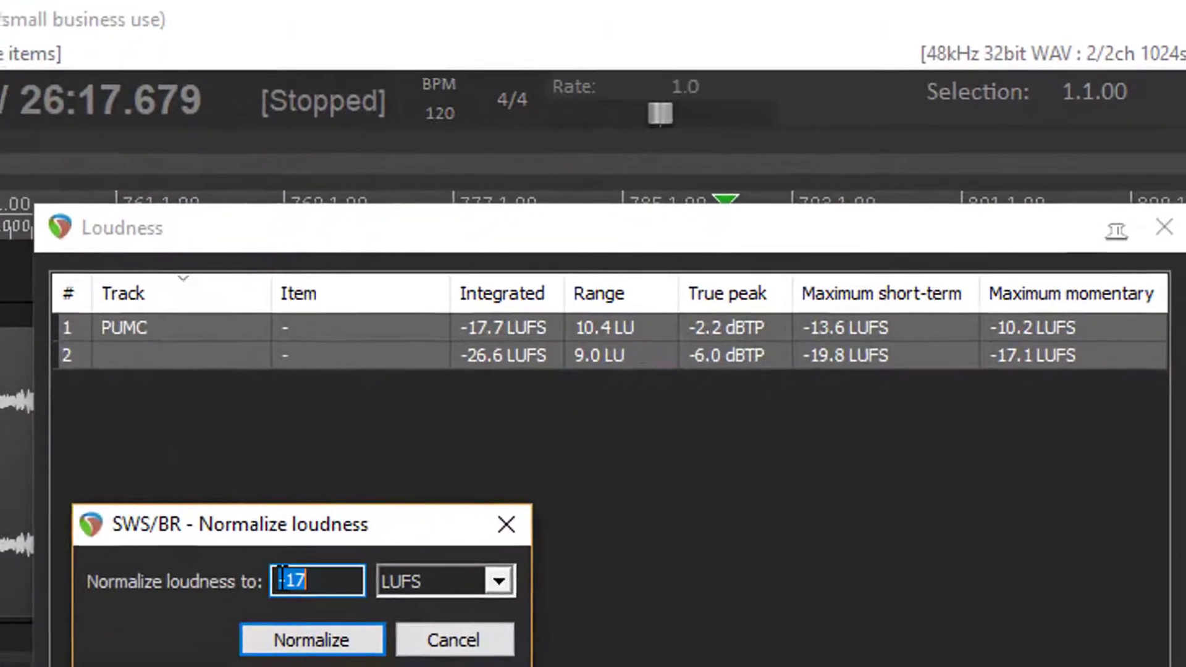
{"action": "left_click_drag", "start_coordinate": [322, 563], "coordinate": [339, 565]}
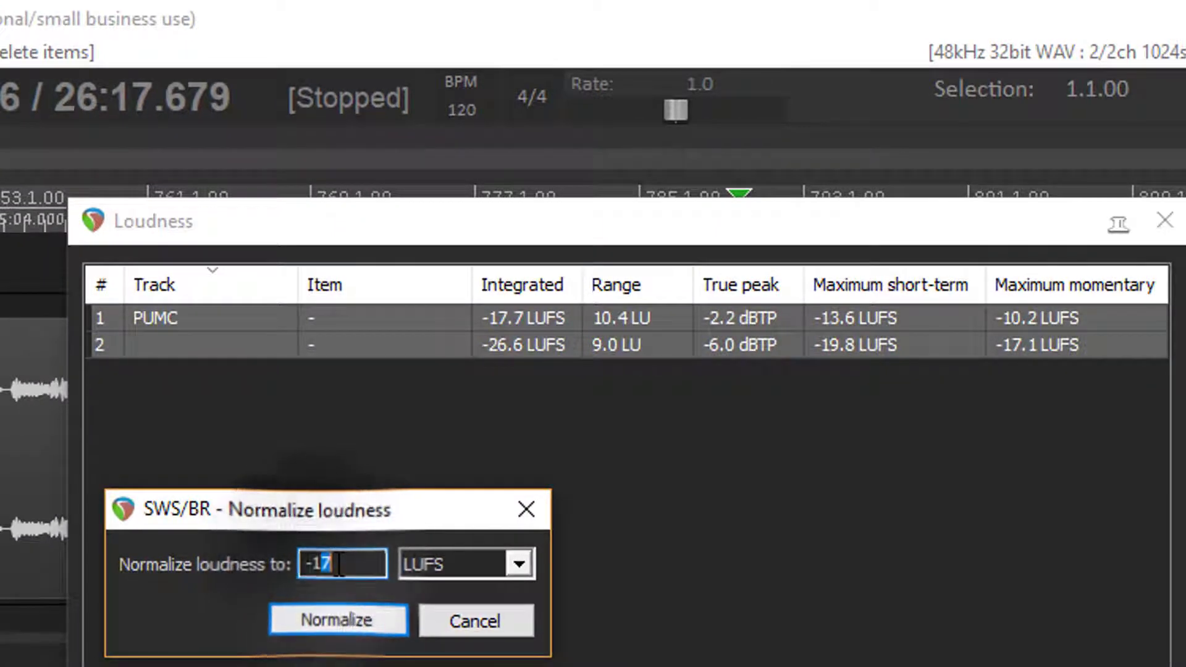
{"action": "key", "text": "BackSpace"}
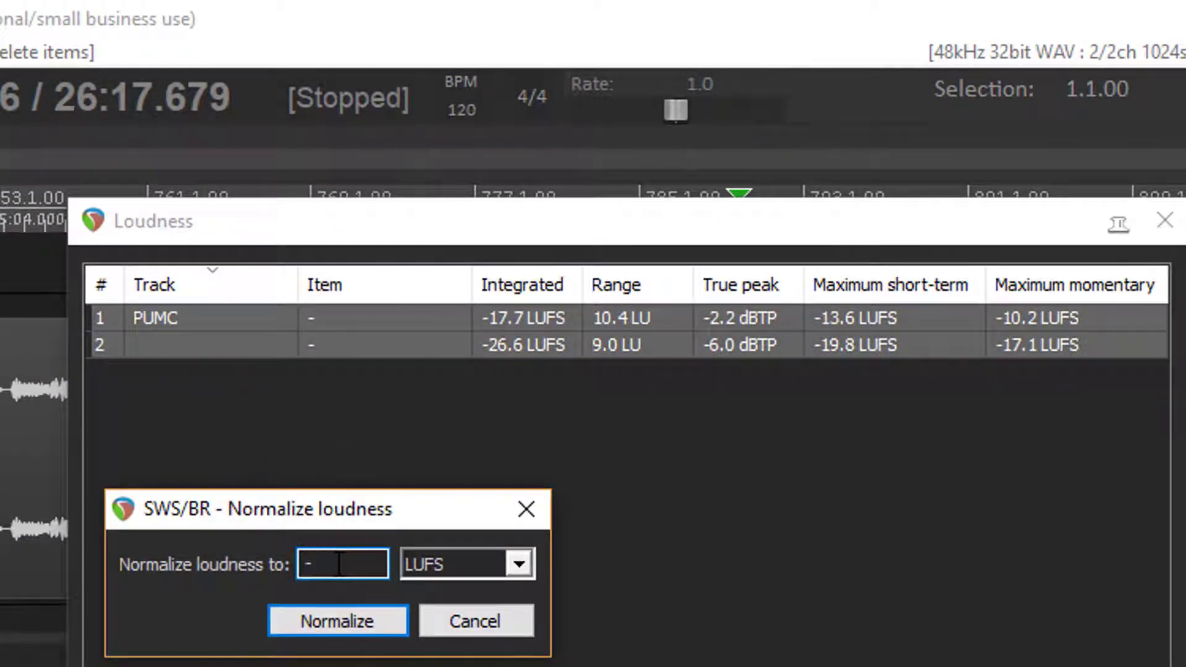
{"action": "left_click", "coordinate": [332, 619]}
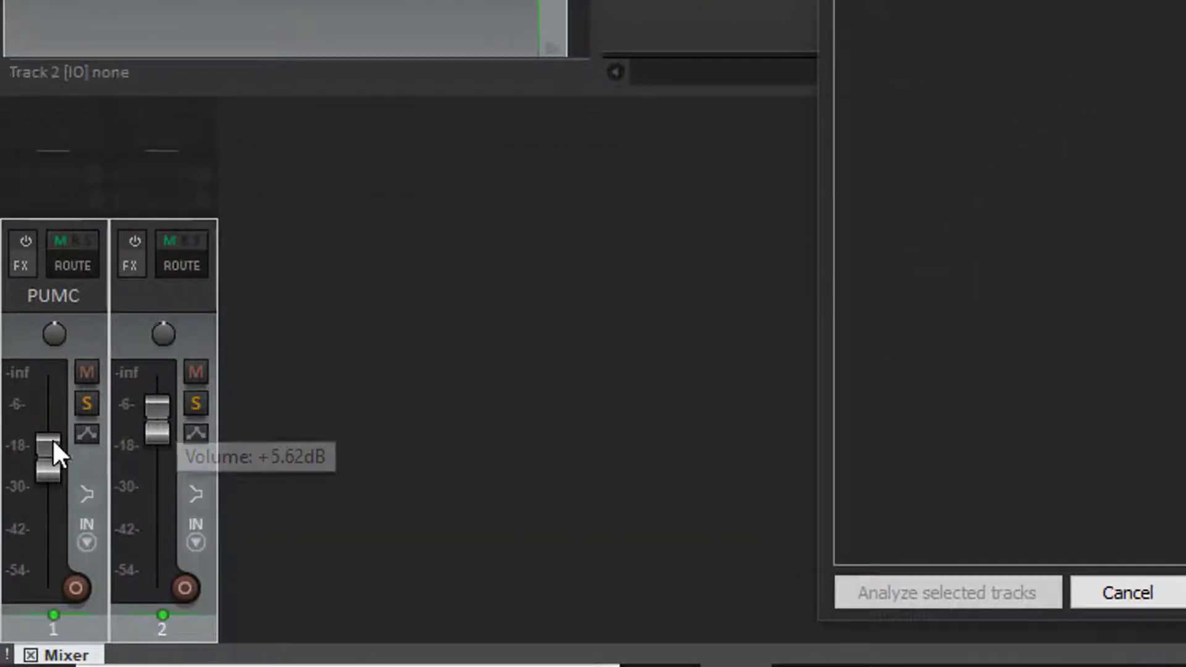
{"action": "mouse_move", "coordinate": [153, 427]}
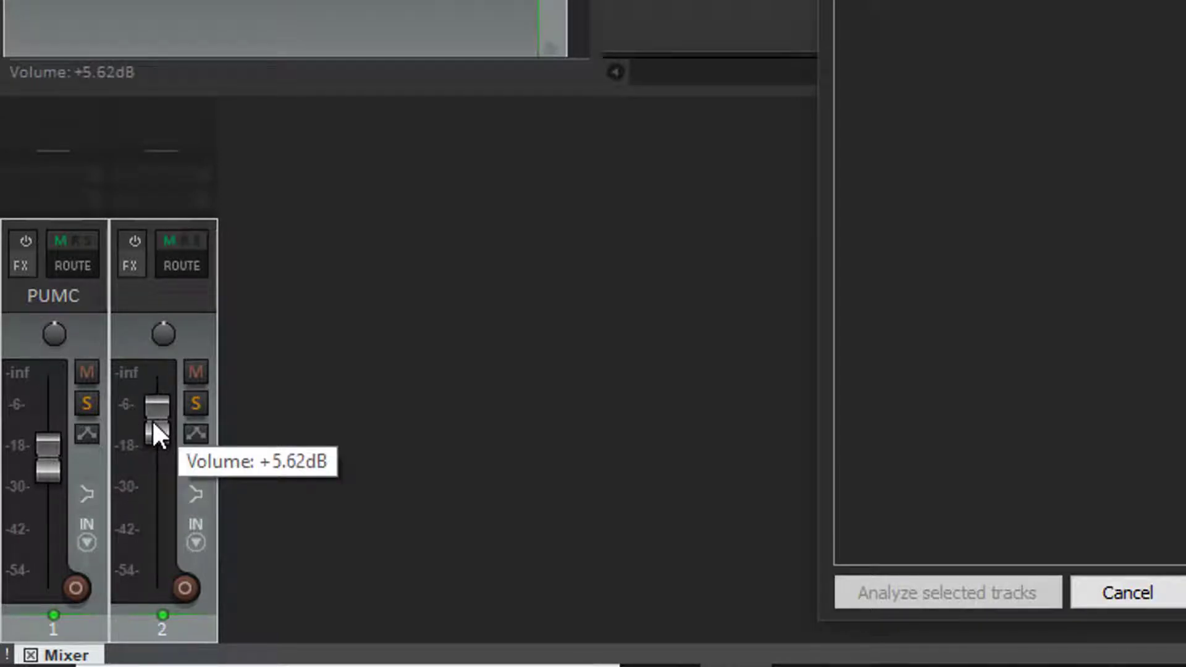
{"action": "mouse_move", "coordinate": [45, 459]}
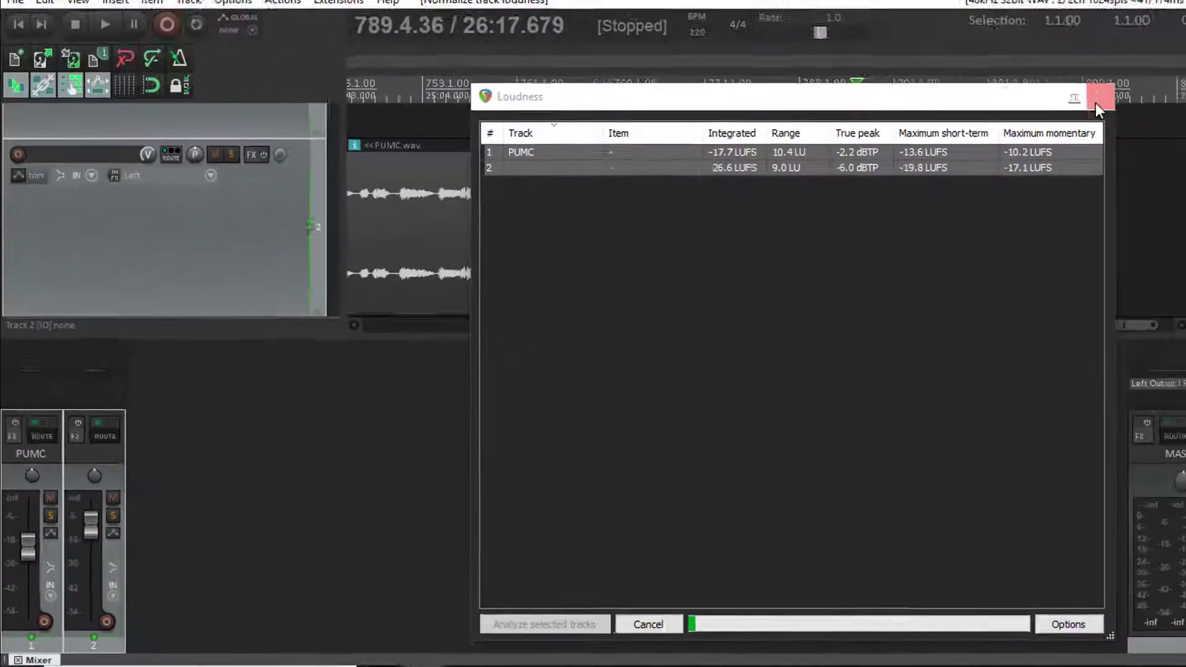
{"action": "left_click", "coordinate": [1098, 104]}
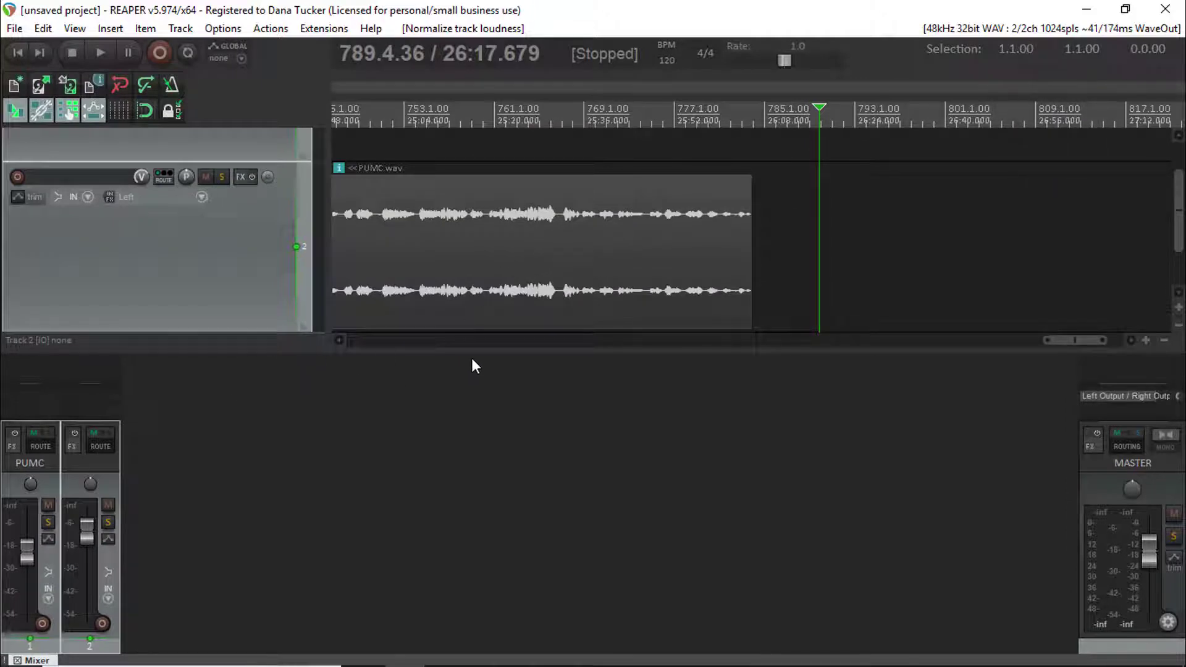
Enlarge the mixer area, add ReaEQ with the "stock - Basic 100 HPF" preset to the PUMC track, and copy it to track 2.
{"action": "left_click_drag", "start_coordinate": [473, 349], "coordinate": [482, 257]}
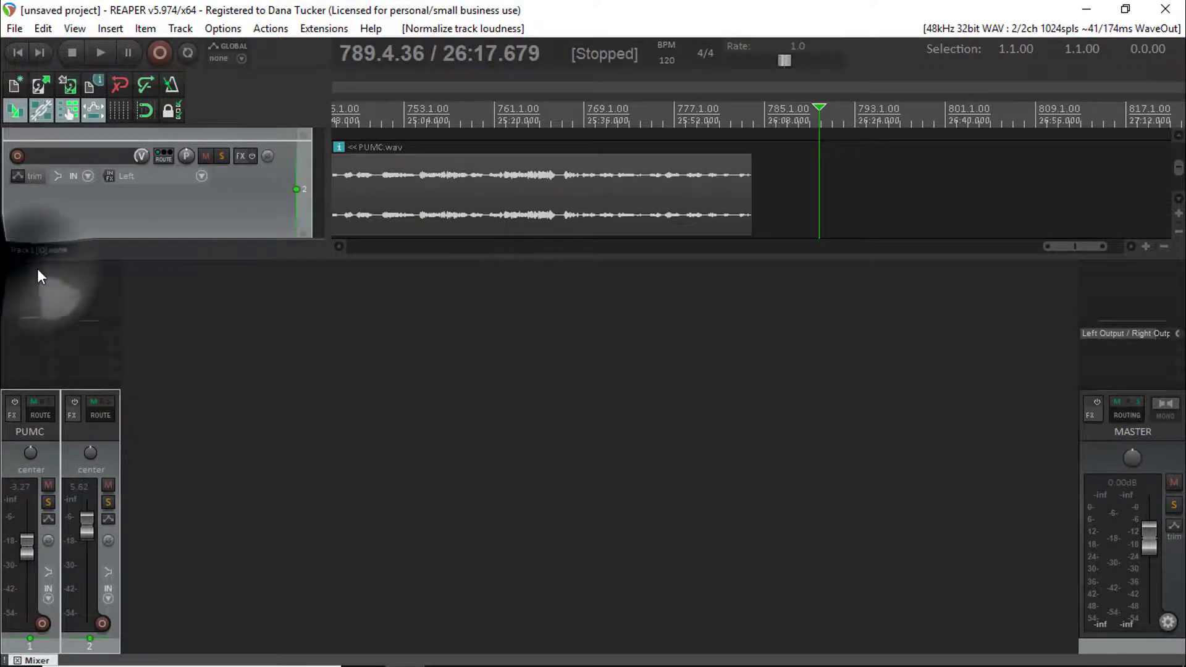
{"action": "double_click", "coordinate": [37, 271]}
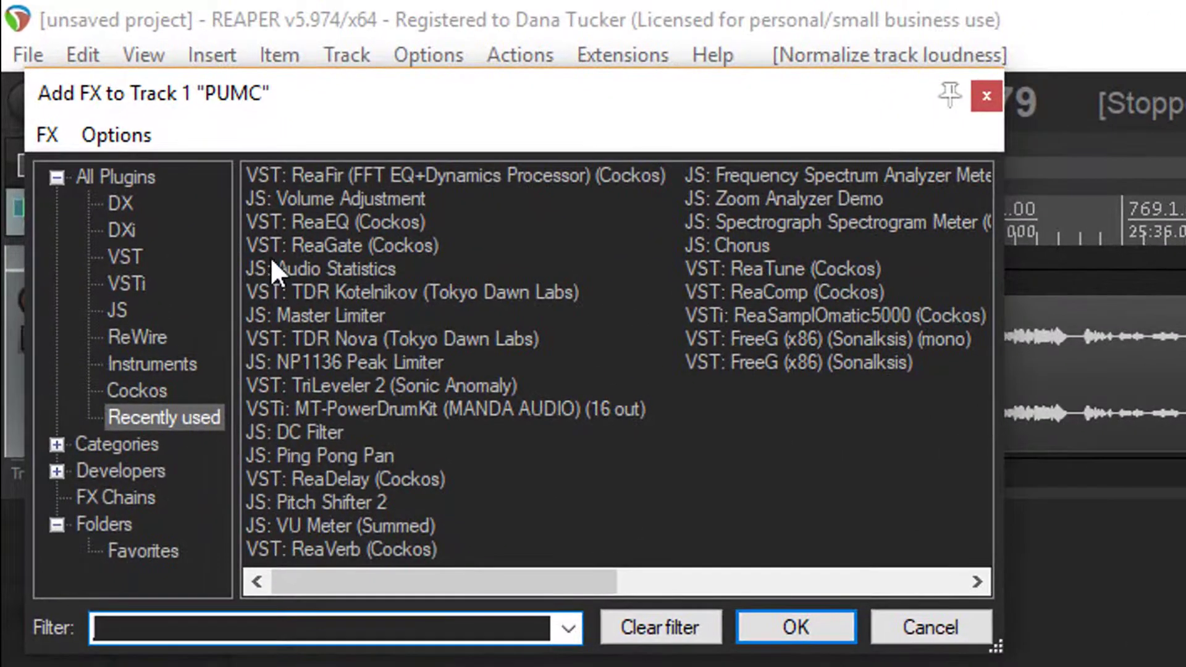
{"action": "double_click", "coordinate": [347, 221]}
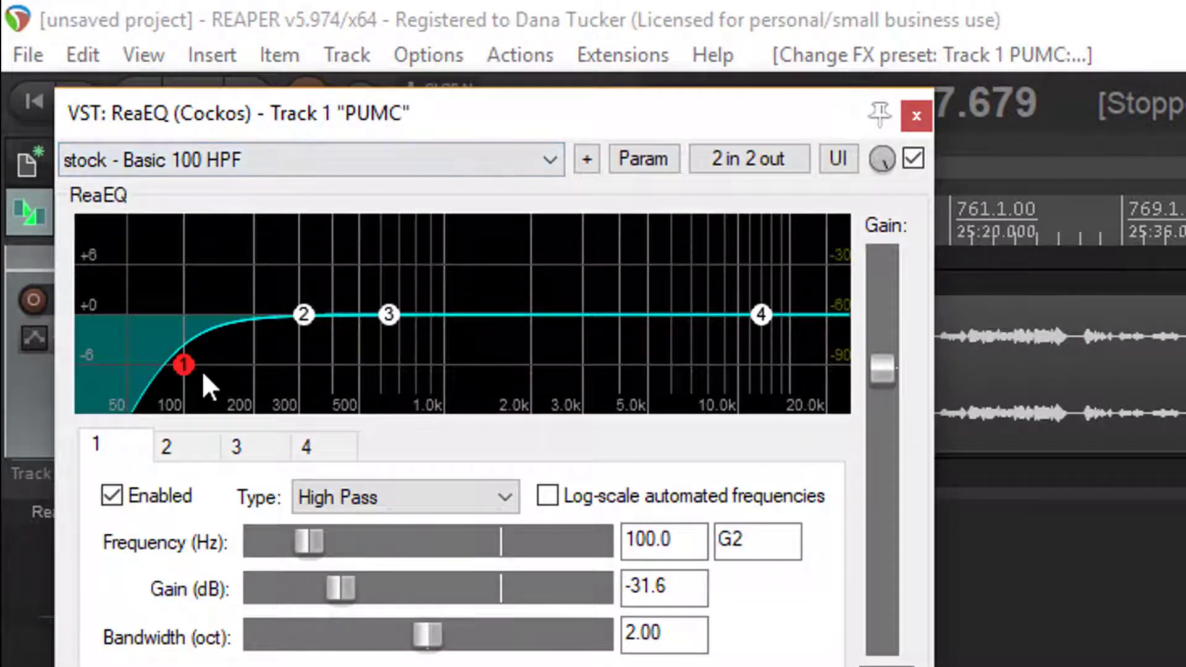
{"action": "mouse_move", "coordinate": [180, 371]}
{"action": "left_click", "coordinate": [917, 117]}
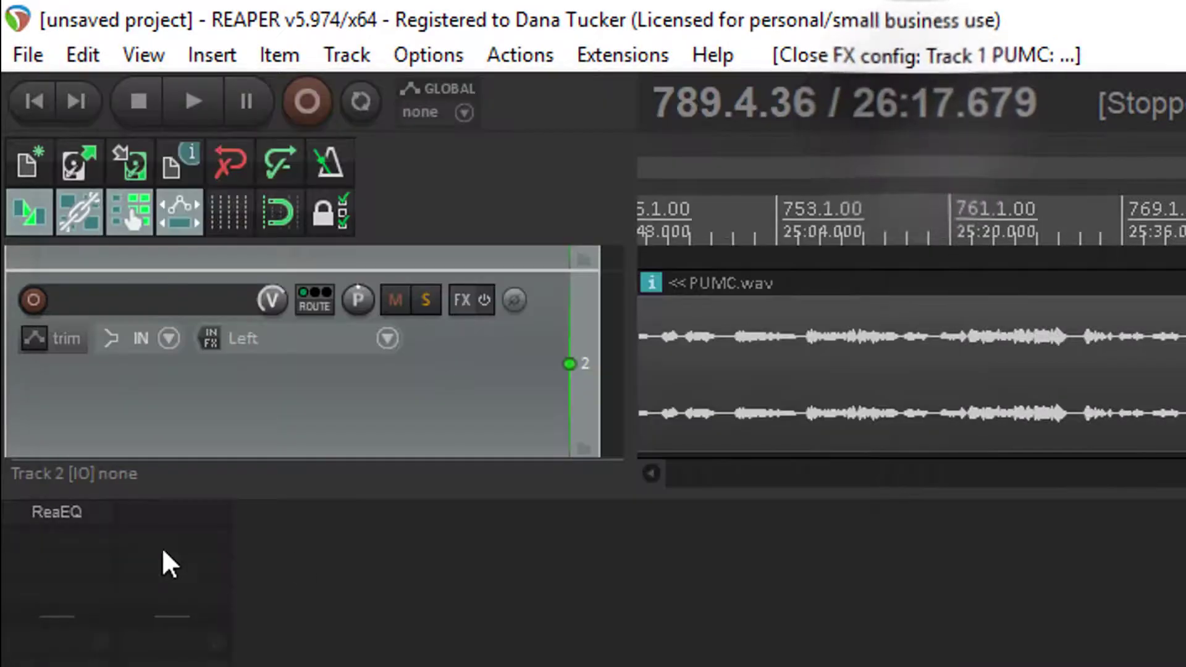
{"action": "left_click_drag", "start_coordinate": [80, 510], "coordinate": [143, 519]}
{"action": "double_click", "coordinate": [67, 538]}
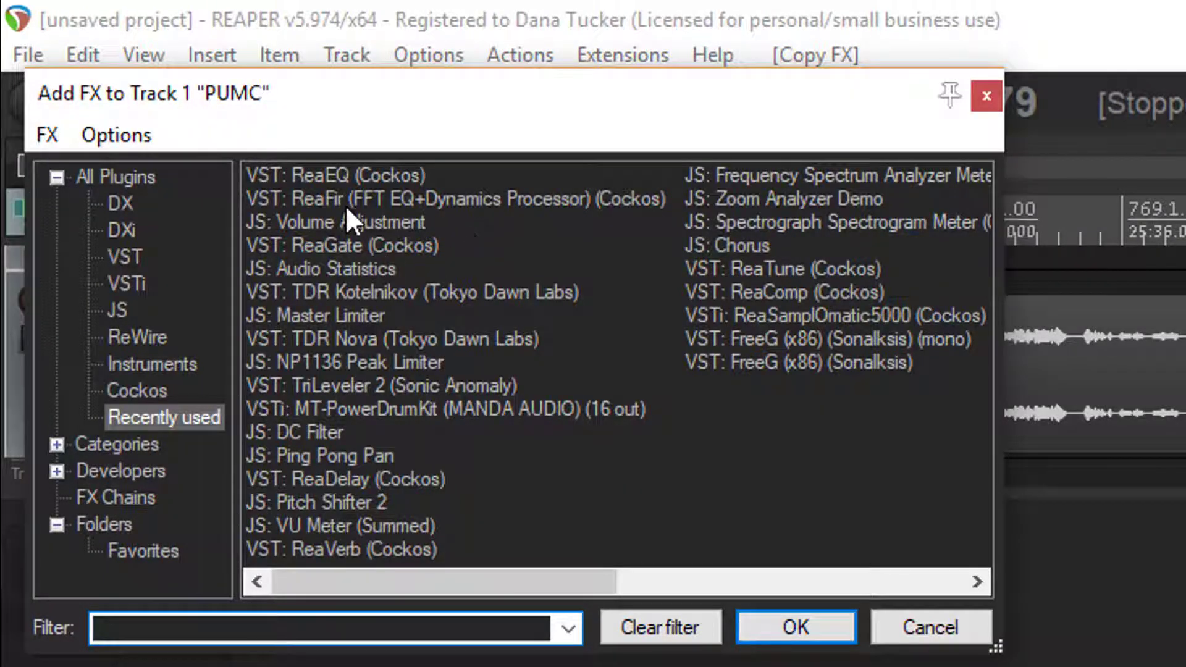
{"action": "left_click", "coordinate": [387, 340]}
{"action": "double_click", "coordinate": [387, 340]}
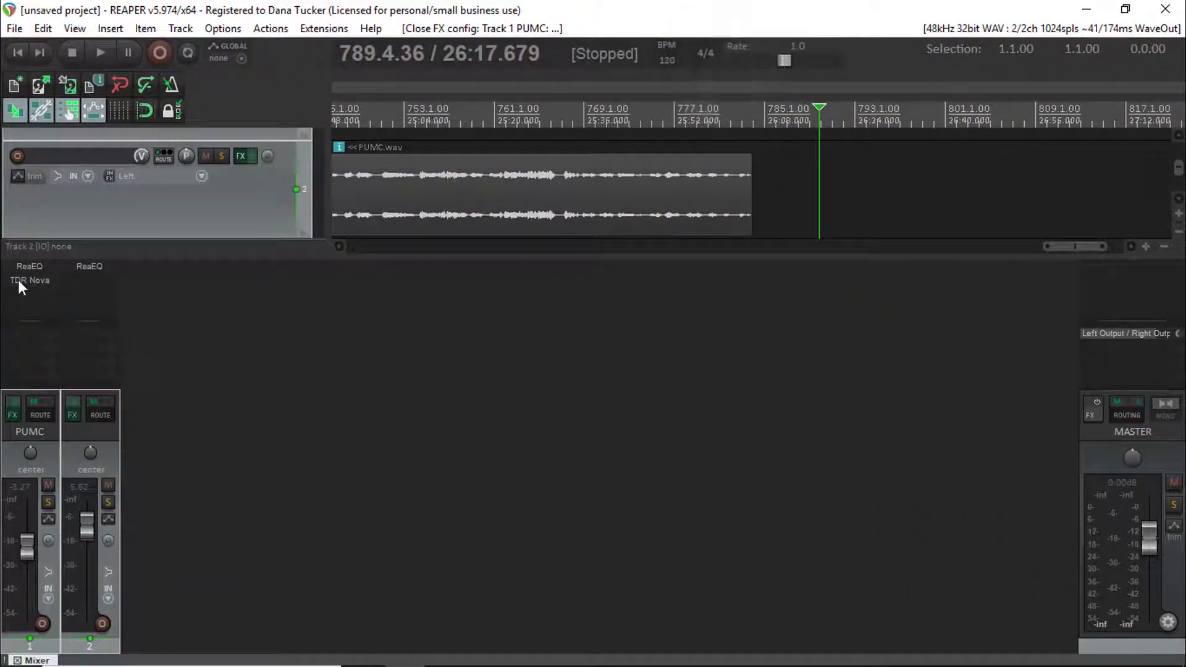
{"action": "right_click", "coordinate": [17, 280]}
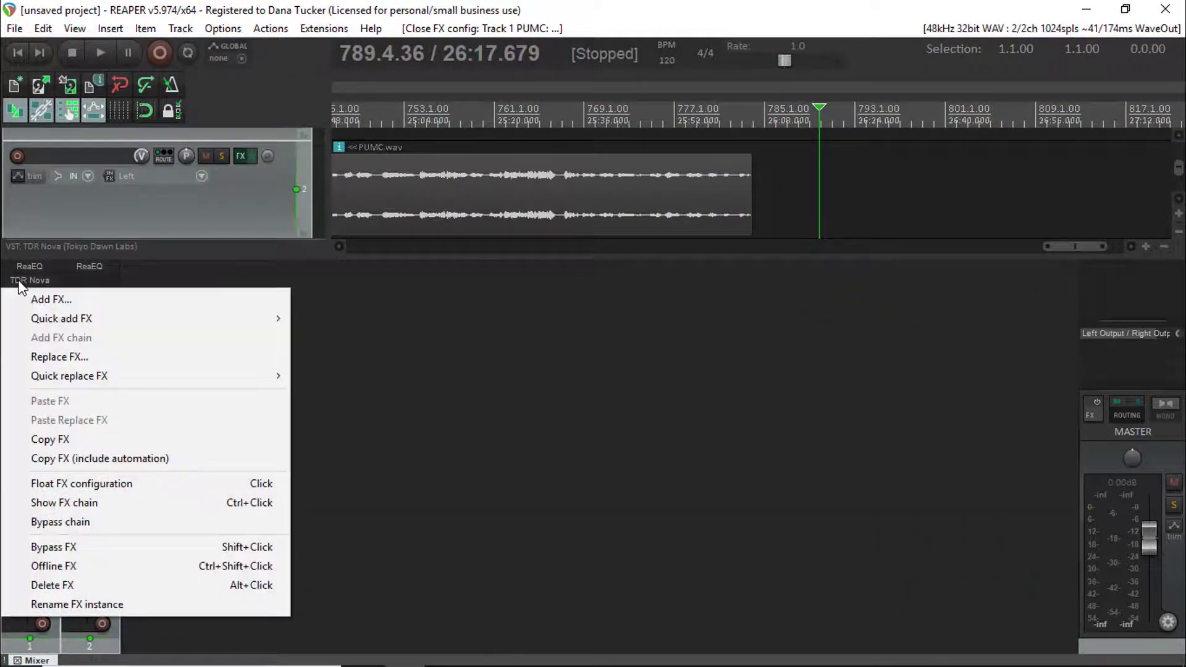
{"action": "left_click", "coordinate": [59, 585]}
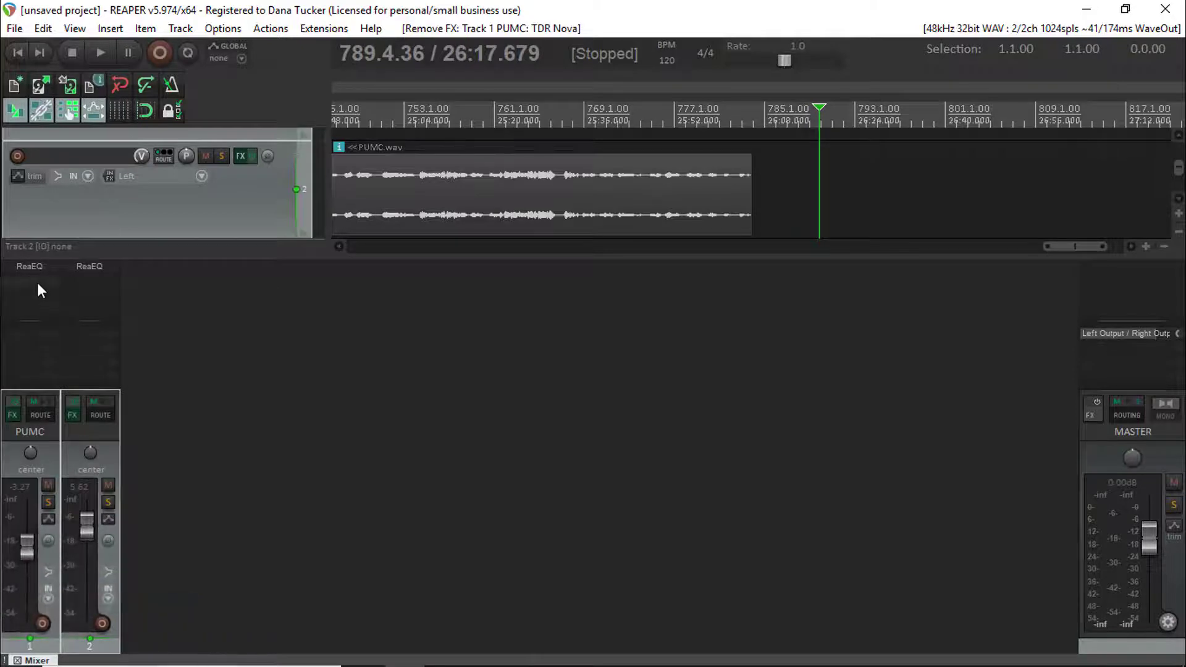
Add the TDR Kotelnikov compressor after ReaEQ on the PUMC track and load its "Vocal Bus - Warm" preset.
{"action": "double_click", "coordinate": [36, 283]}
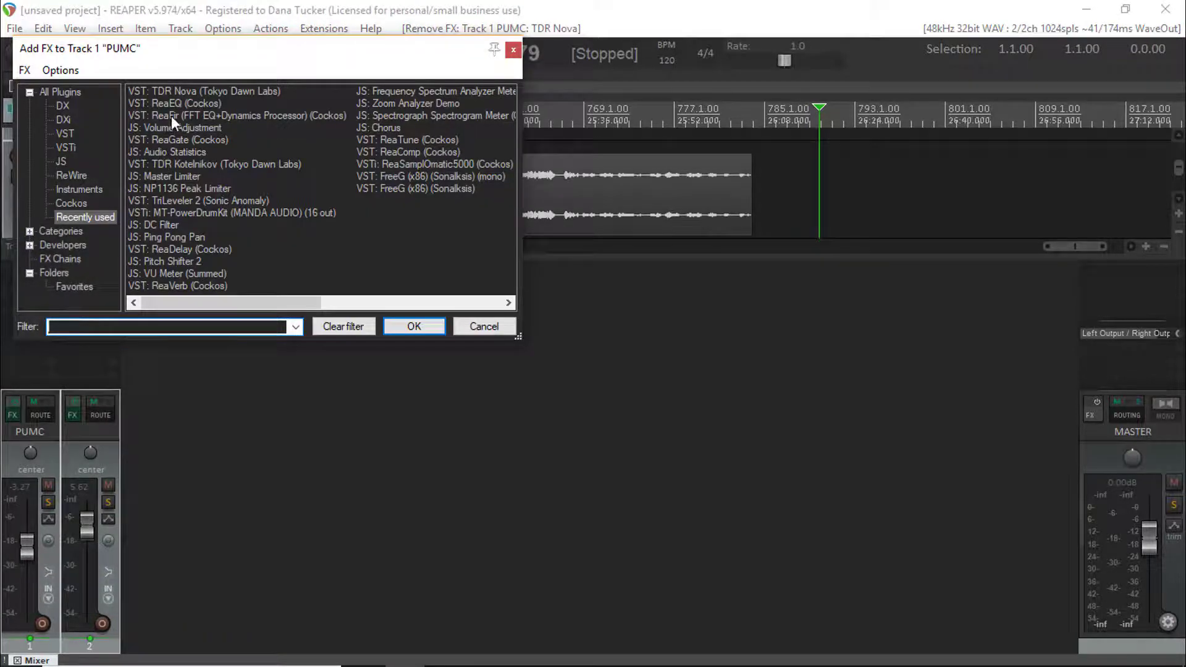
{"action": "double_click", "coordinate": [212, 164]}
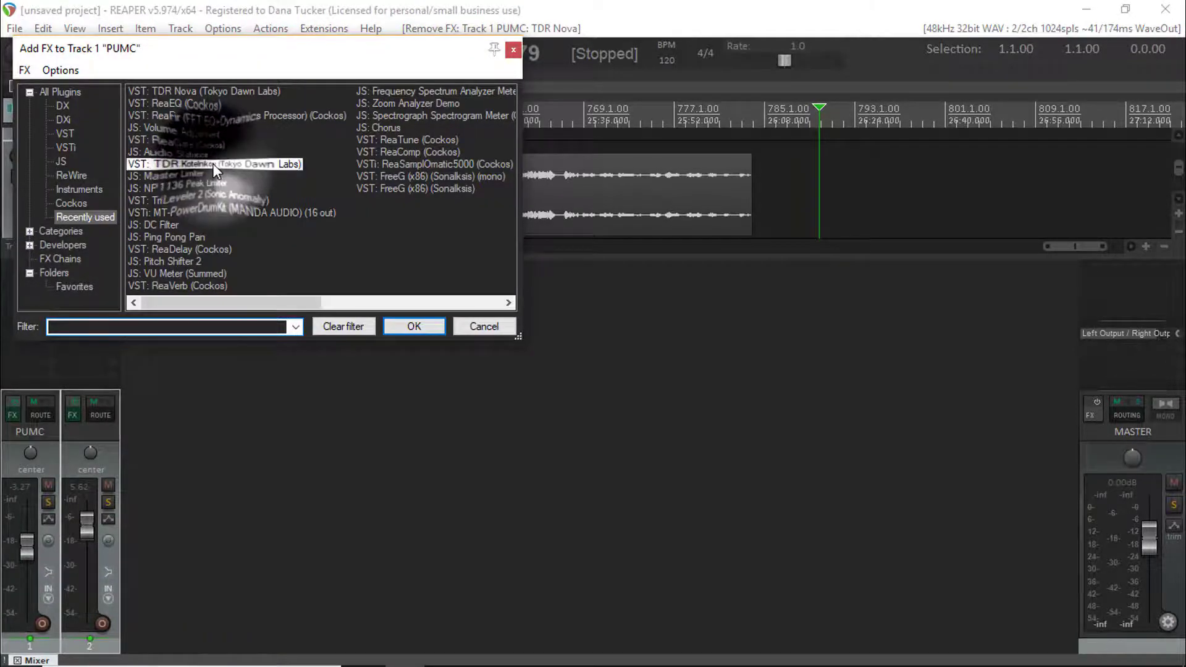
{"action": "left_click_drag", "start_coordinate": [430, 61], "coordinate": [641, 246]}
{"action": "left_click", "coordinate": [396, 292]}
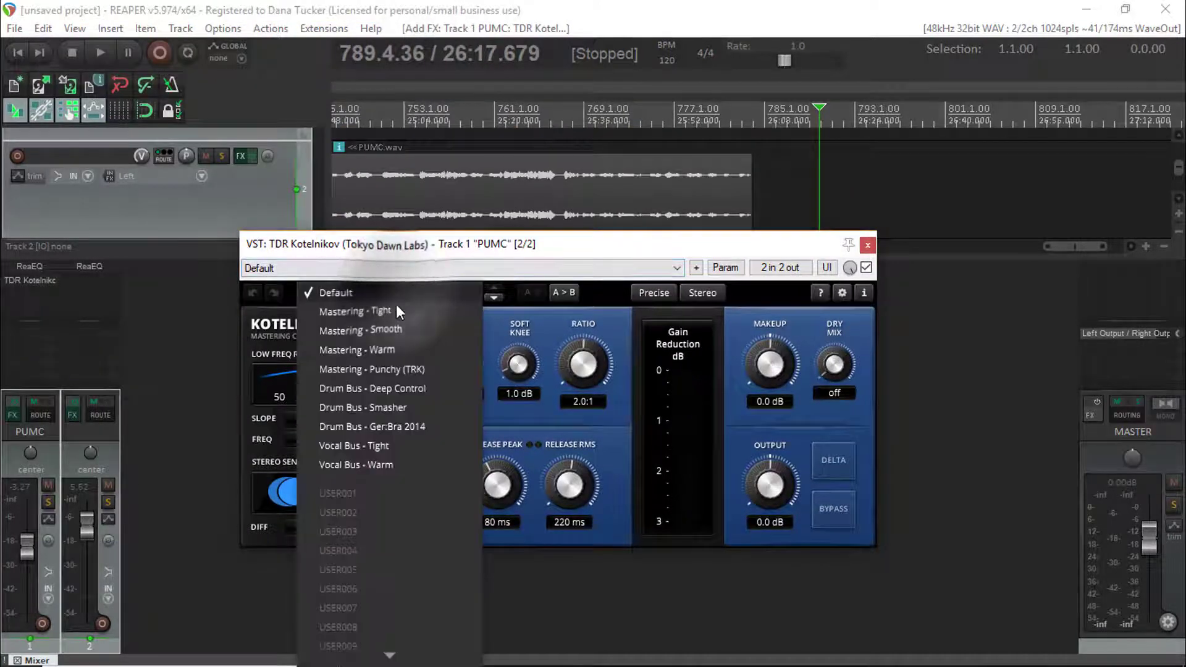
{"action": "left_click", "coordinate": [378, 463]}
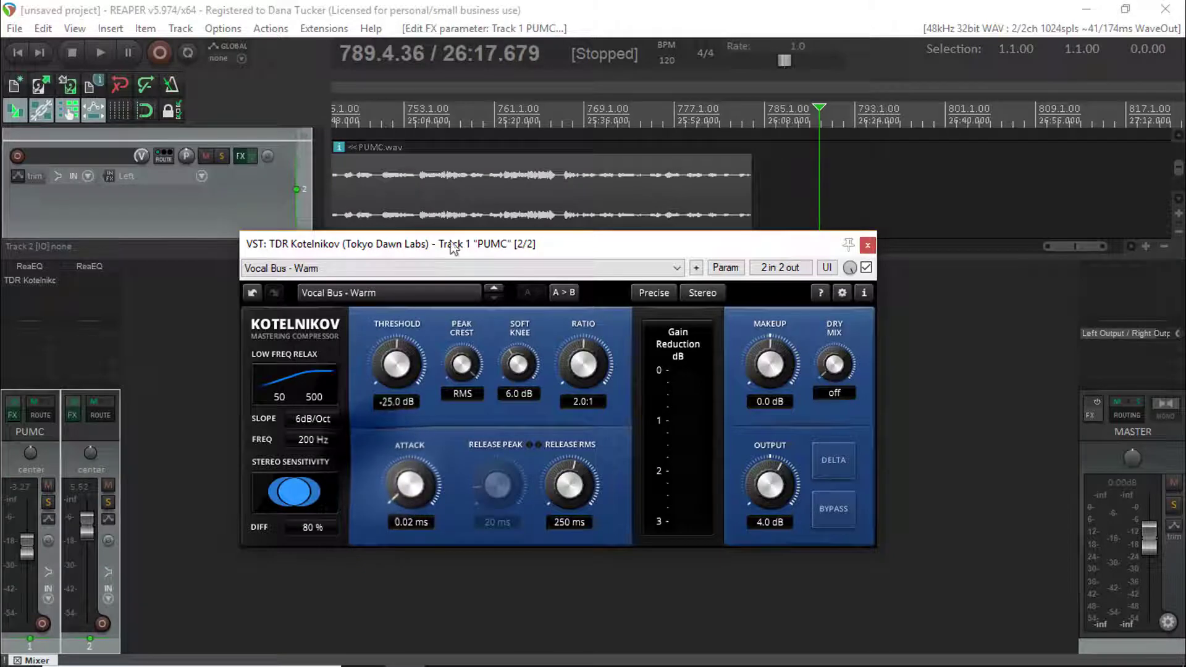
Play the project from its beginning with the PUMC track selected and the compressor window moved clear of the tracks.
{"action": "left_click", "coordinate": [17, 50]}
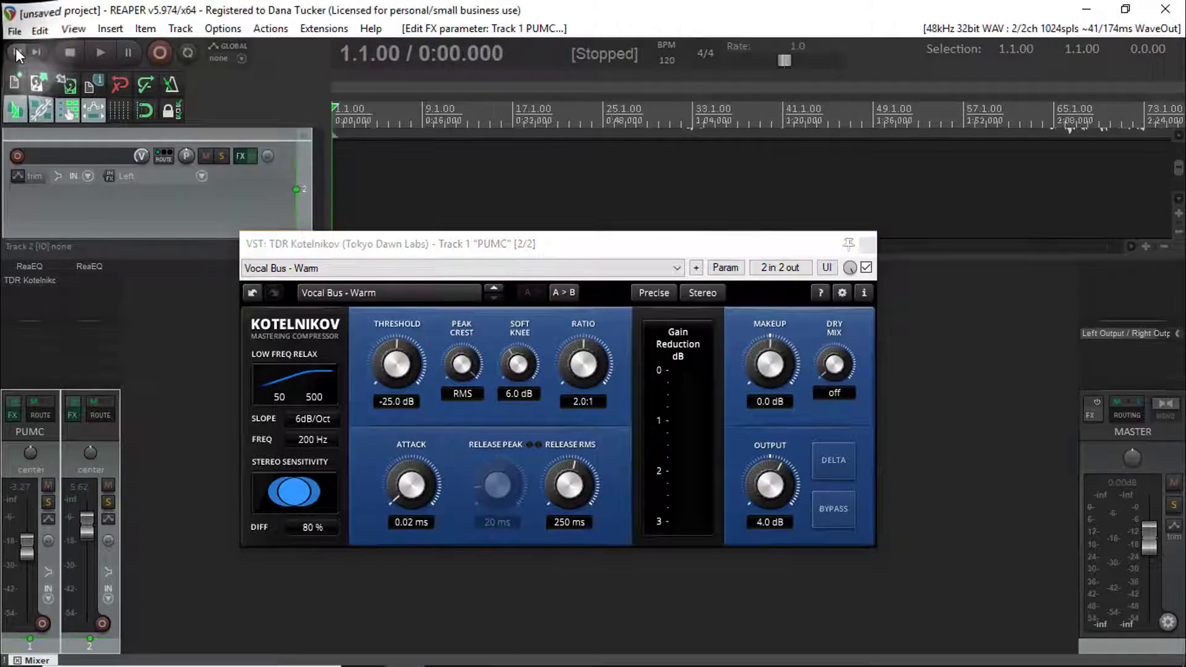
{"action": "left_click", "coordinate": [44, 458]}
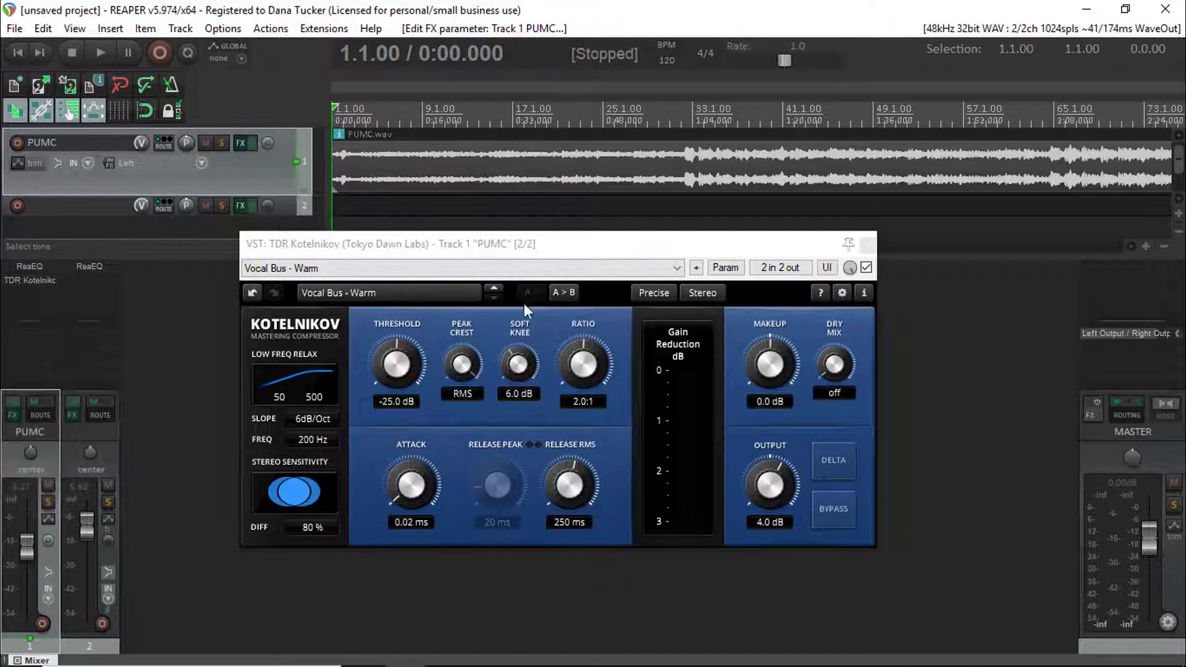
{"action": "left_click_drag", "start_coordinate": [592, 252], "coordinate": [659, 314]}
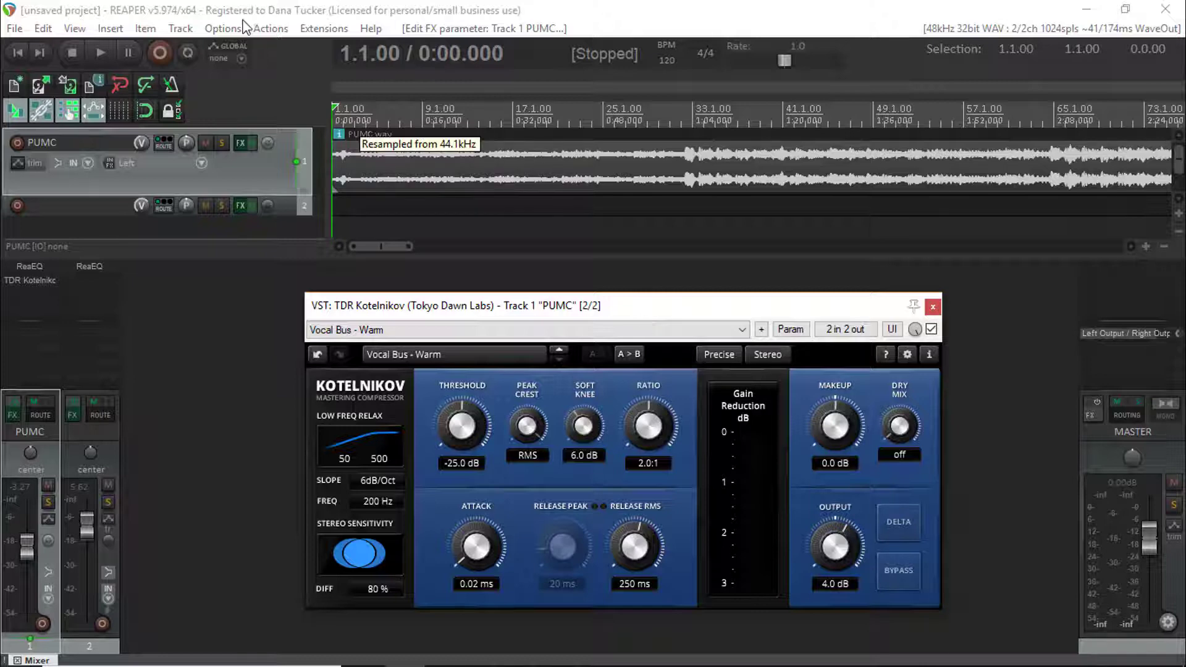
{"action": "left_click", "coordinate": [101, 52]}
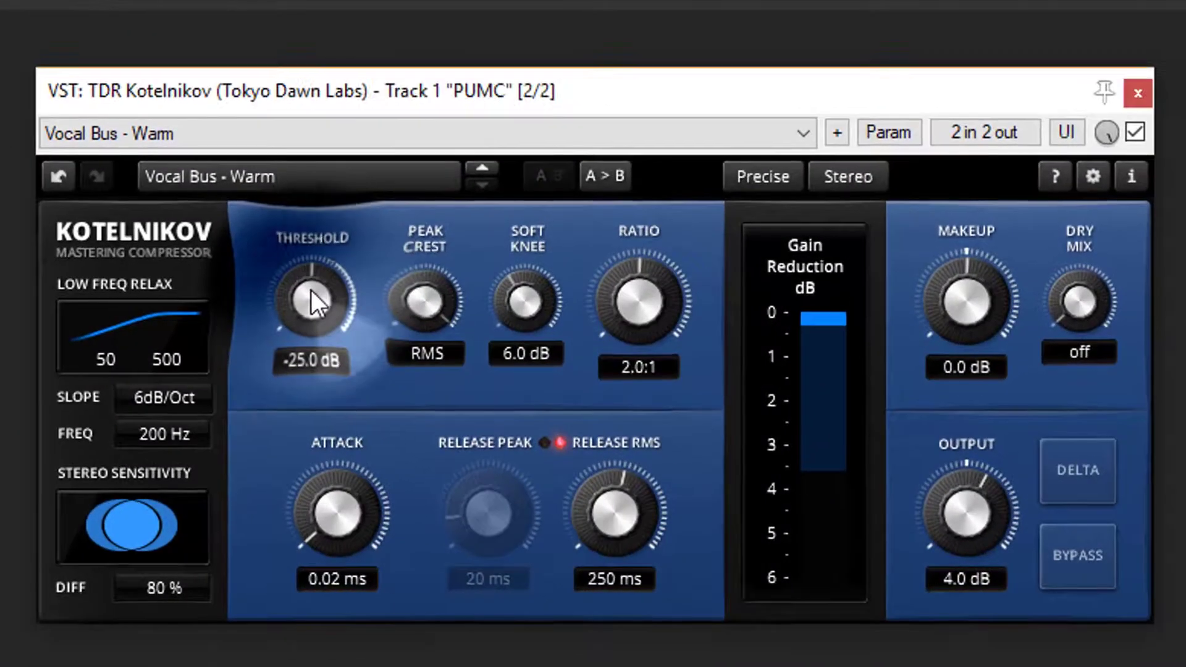
Set the PUMC compressor's threshold to -28.2 dB, ratio to 2.5:1 and makeup gain to 4.0 dB during playback.
{"action": "left_click_drag", "start_coordinate": [463, 425], "coordinate": [462, 430]}
{"action": "left_click_drag", "start_coordinate": [312, 301], "coordinate": [312, 265]}
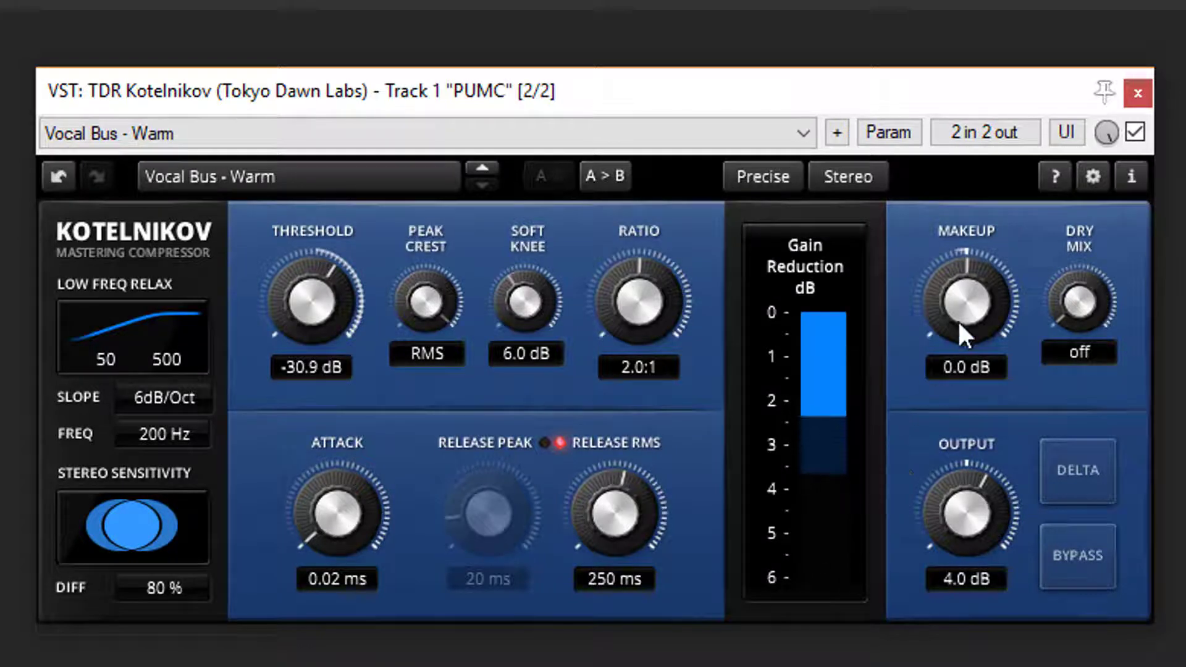
{"action": "left_click_drag", "start_coordinate": [957, 318], "coordinate": [958, 280]}
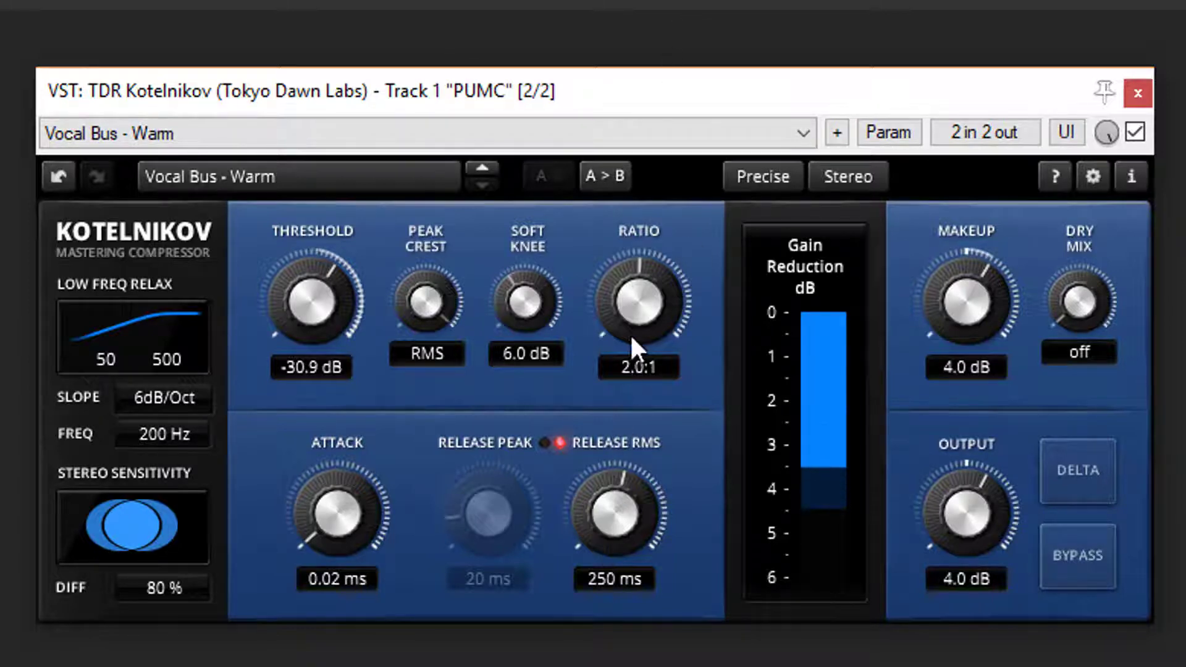
{"action": "mouse_move", "coordinate": [631, 315]}
{"action": "left_mouse_down"}
{"action": "mouse_move", "coordinate": [631, 295]}
{"action": "mouse_move", "coordinate": [631, 308]}
{"action": "left_mouse_up"}
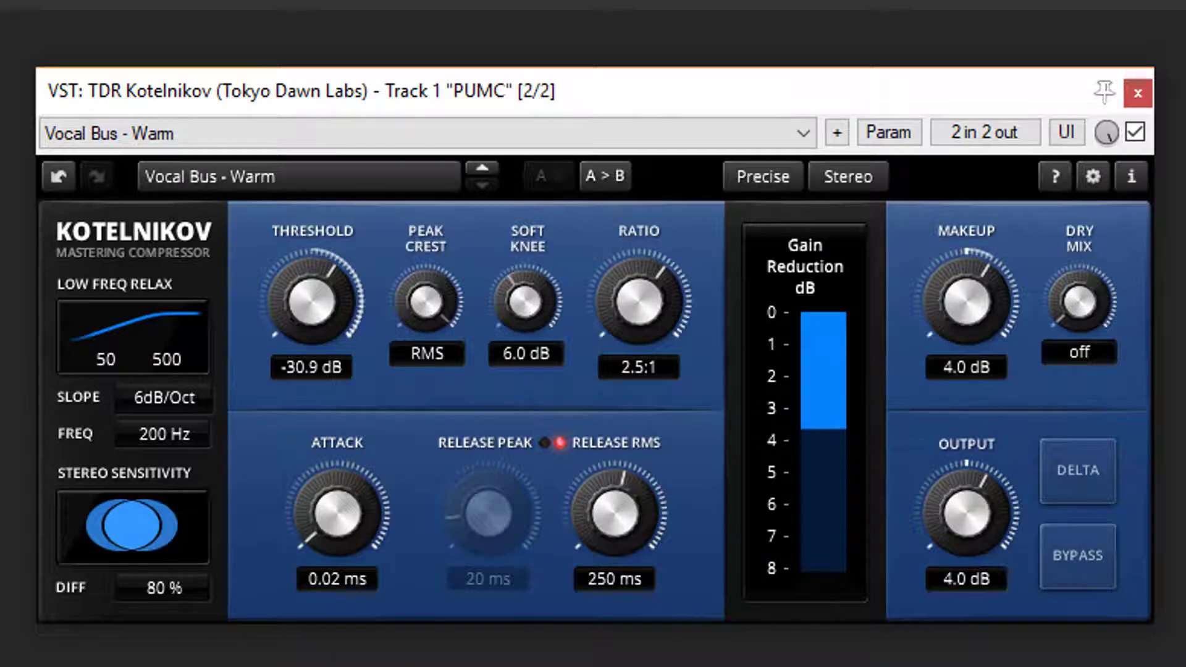
{"action": "left_click_drag", "start_coordinate": [313, 295], "coordinate": [313, 289]}
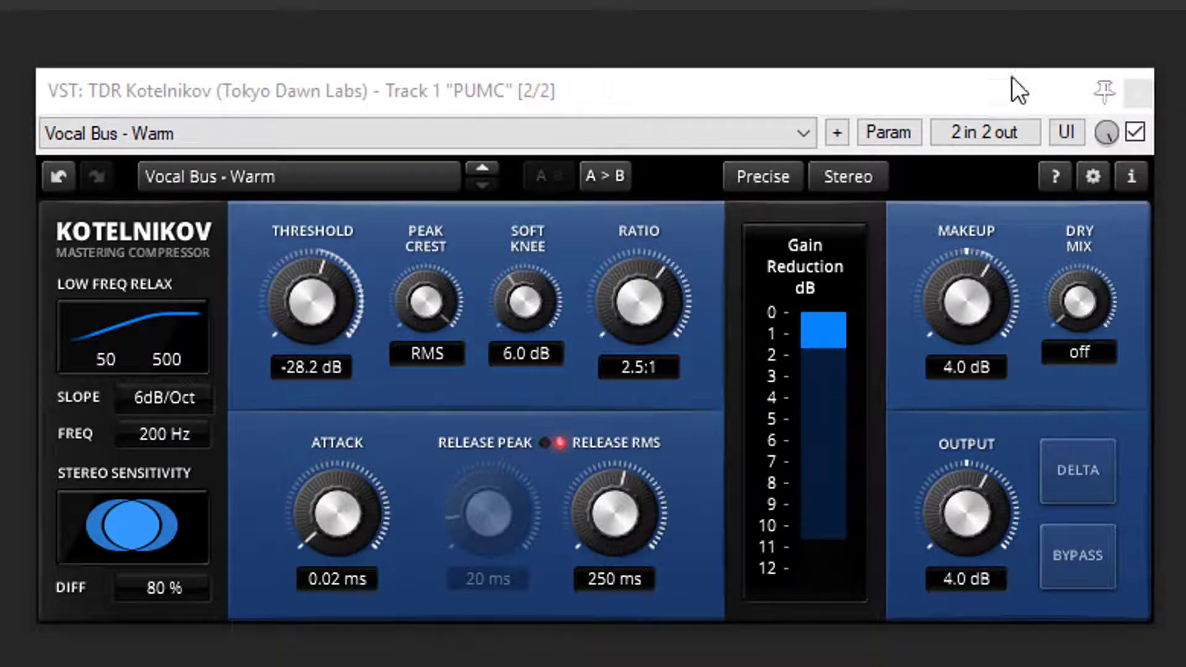
Compare the PUMC sound with the compressor bypassed, and raise its output to 6.9 dB and makeup gain to 6.5 dB.
{"action": "left_click", "coordinate": [962, 309]}
{"action": "left_click_drag", "start_coordinate": [961, 309], "coordinate": [959, 429]}
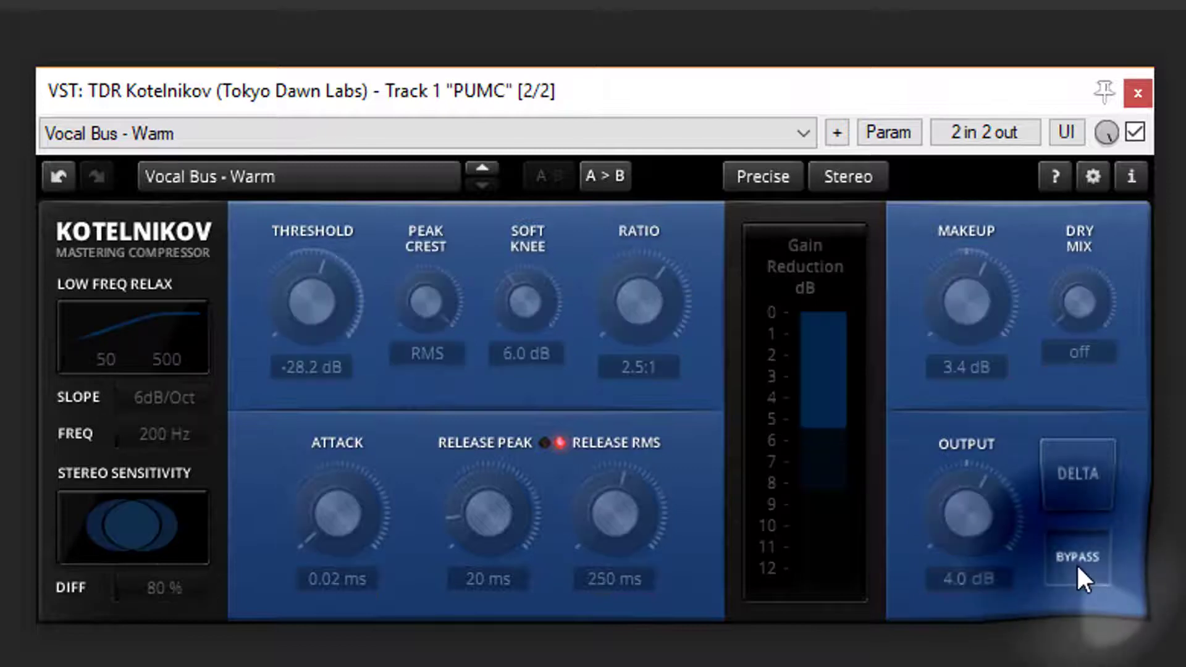
{"action": "left_click", "coordinate": [1077, 569]}
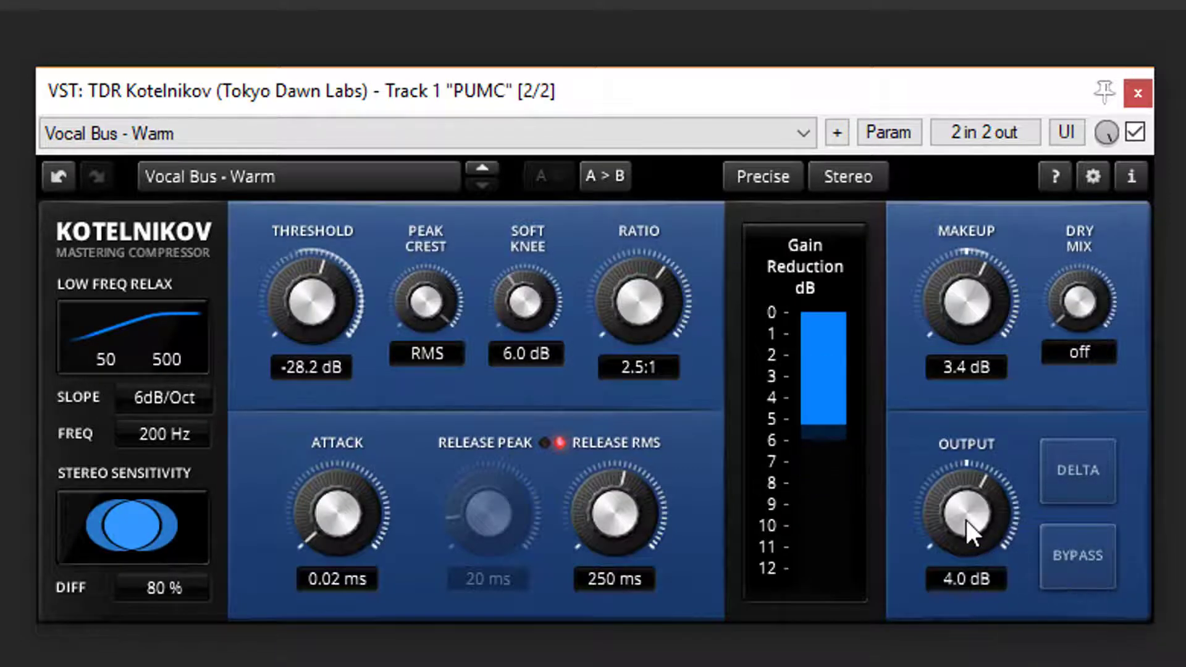
{"action": "left_click_drag", "start_coordinate": [967, 520], "coordinate": [967, 619]}
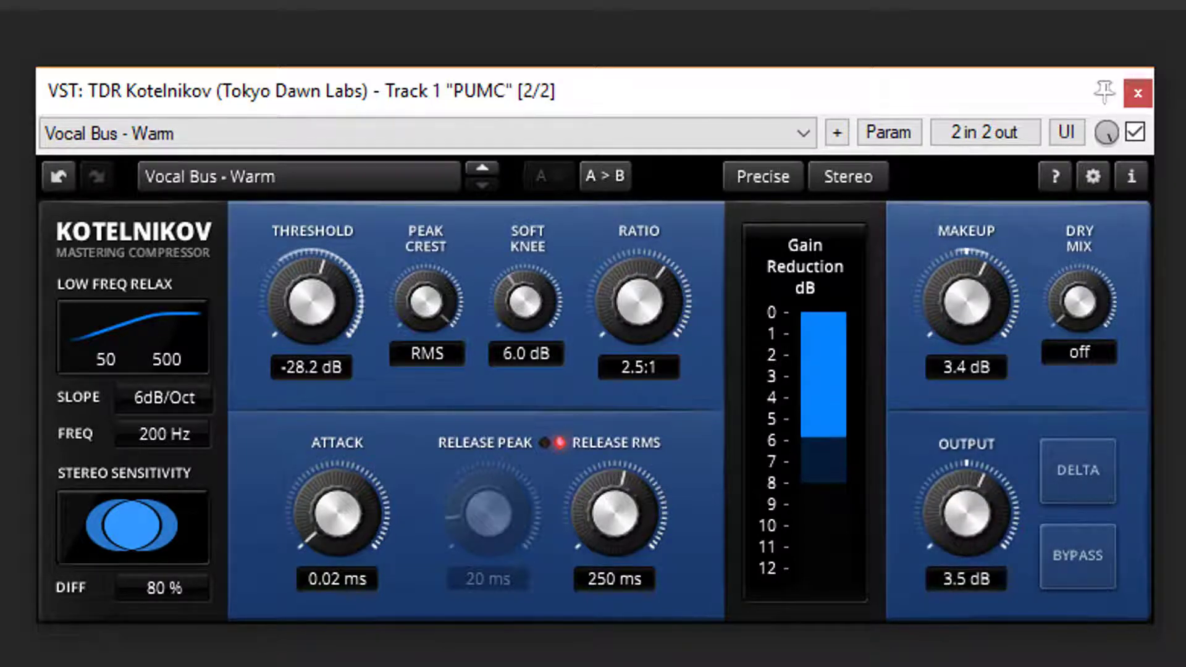
{"action": "left_click_drag", "start_coordinate": [967, 513], "coordinate": [967, 461]}
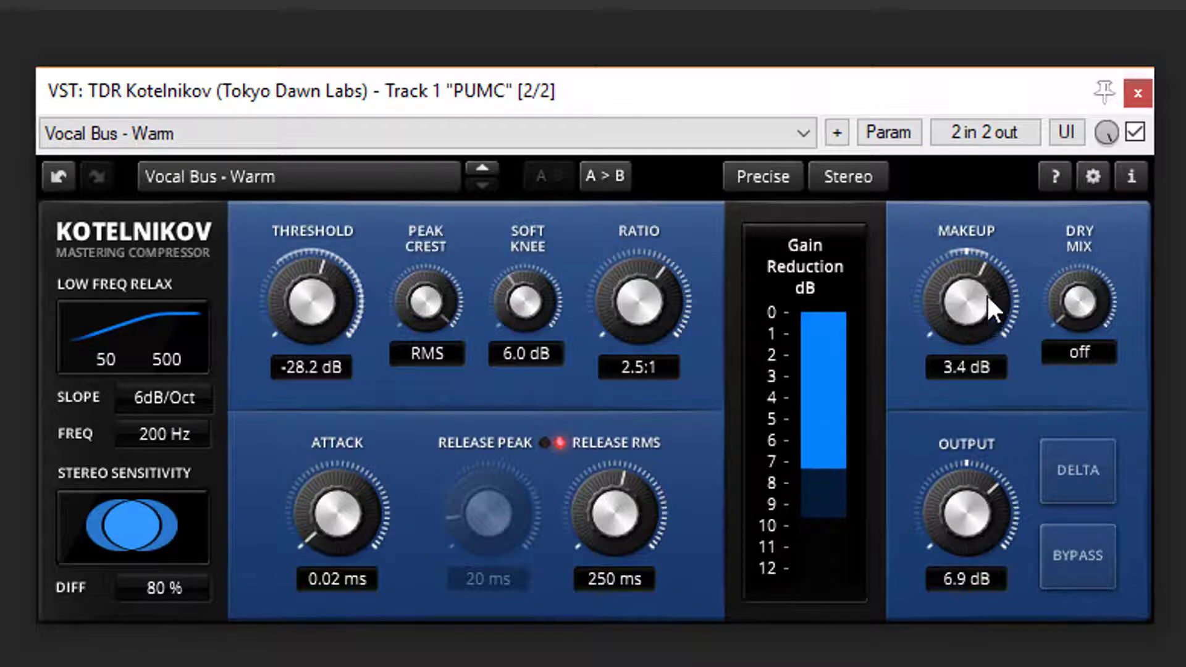
{"action": "left_click_drag", "start_coordinate": [970, 294], "coordinate": [970, 223]}
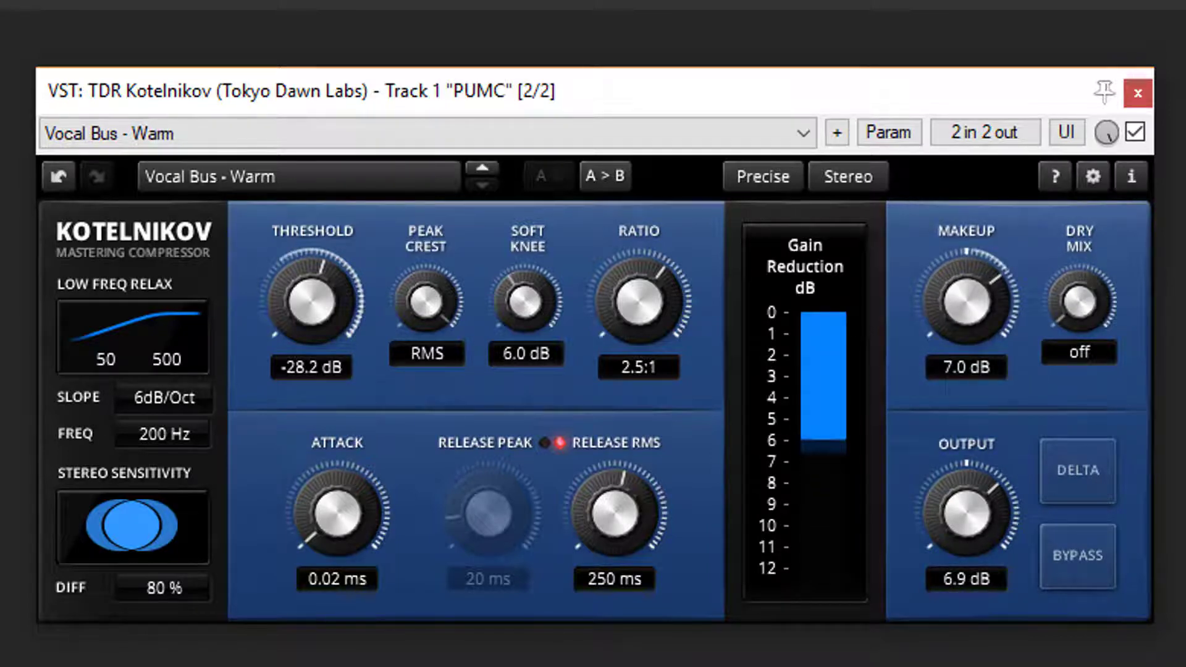
{"action": "left_click_drag", "start_coordinate": [970, 222], "coordinate": [970, 226]}
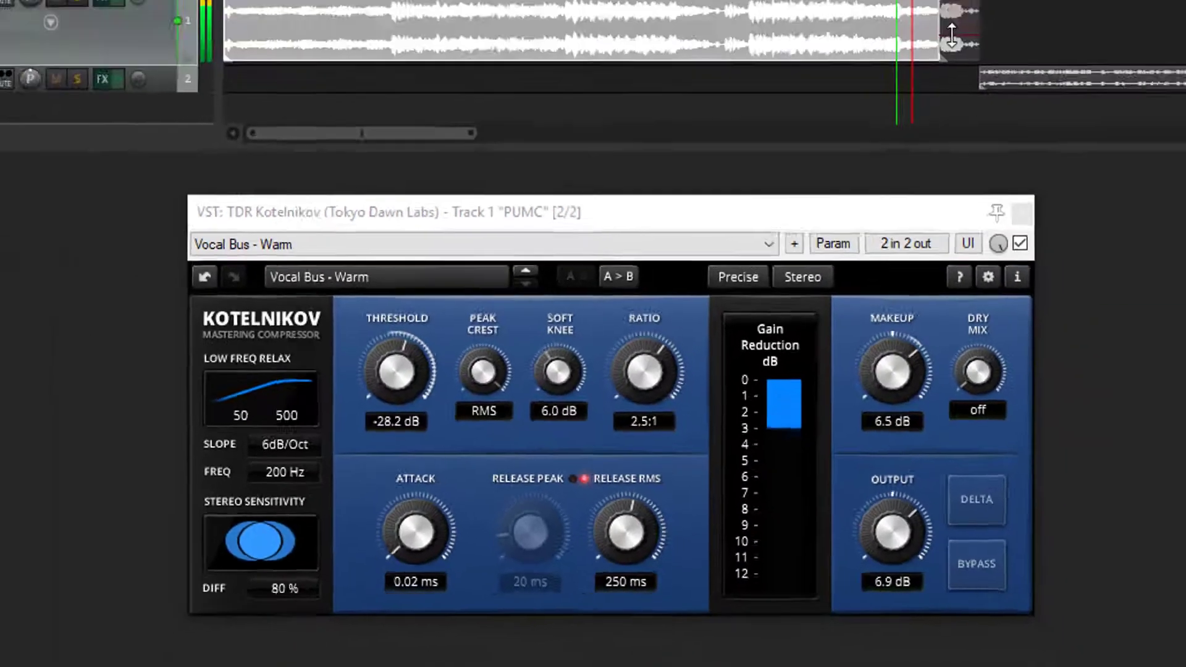
Play the short last item on the PUMC track and reset the peak indicators on the master and PUMC meters.
{"action": "key", "text": "space"}
{"action": "key", "text": "space"}
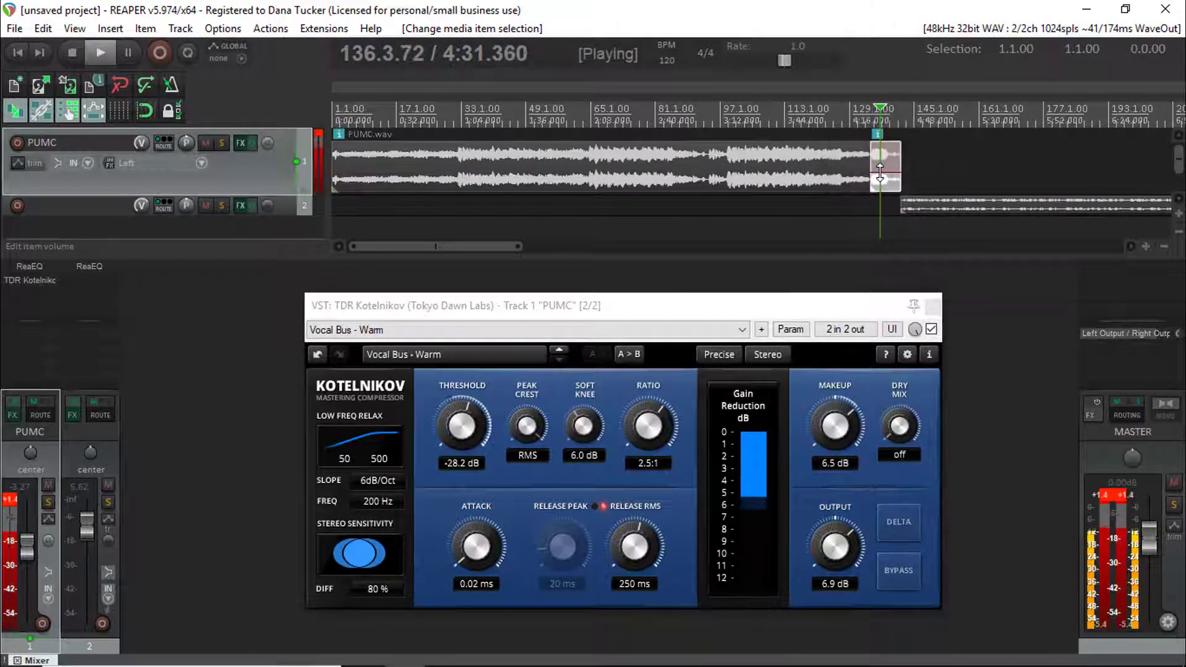
{"action": "left_click", "coordinate": [1112, 494]}
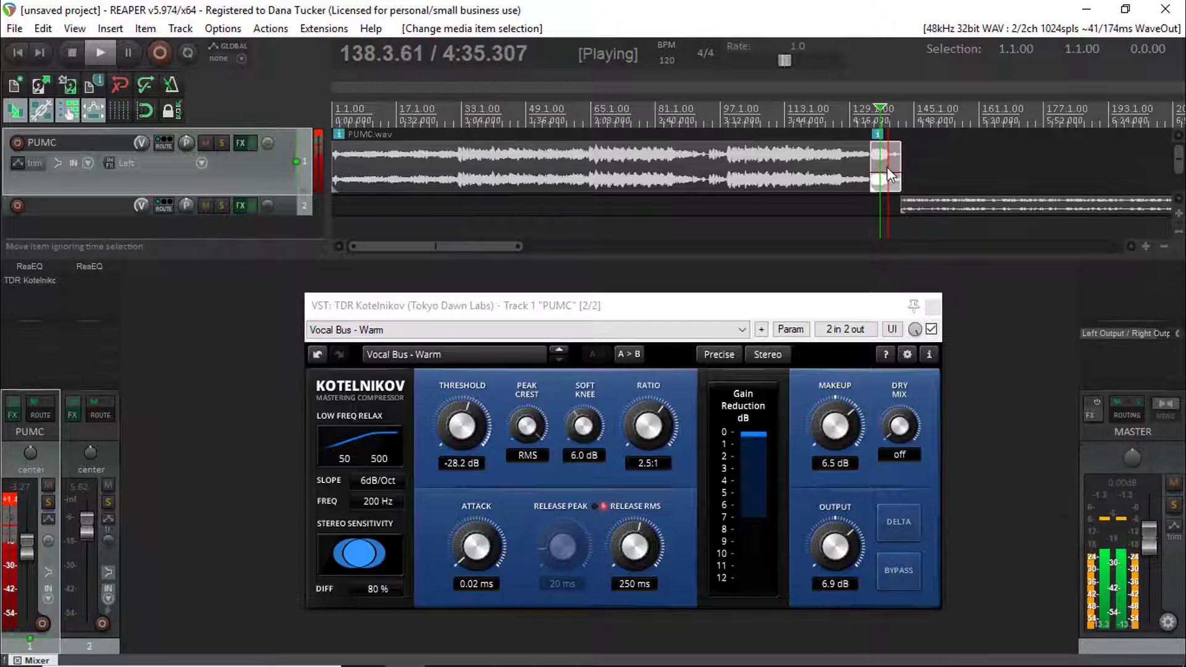
{"action": "left_click", "coordinate": [10, 500]}
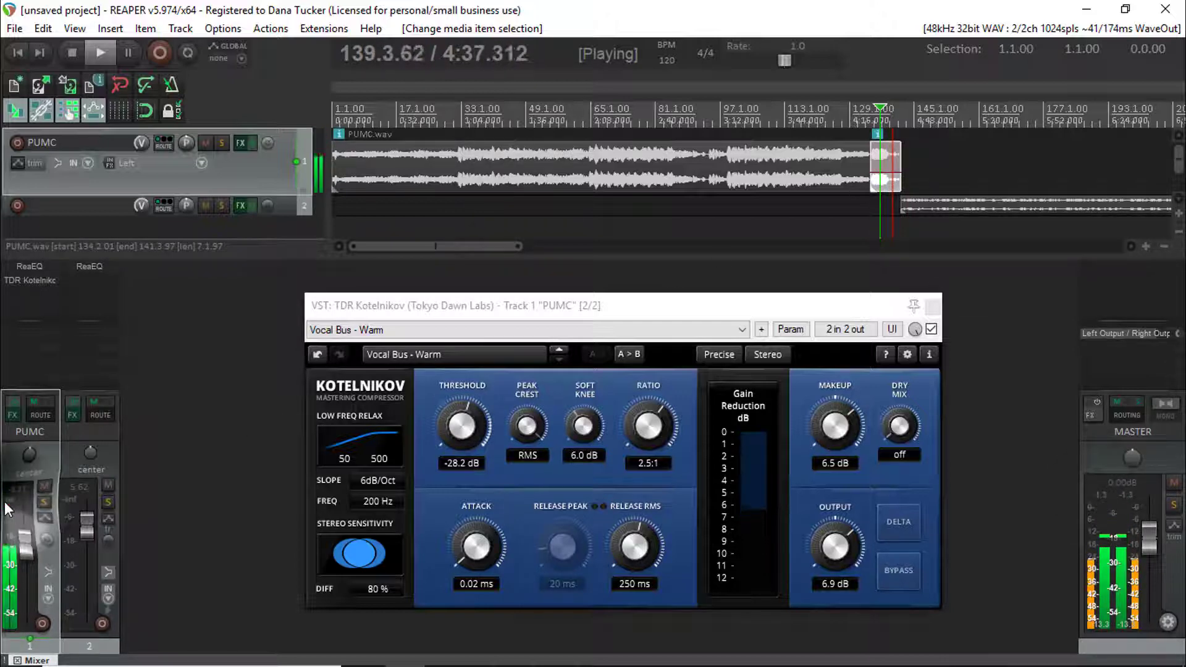
{"action": "key", "text": "space"}
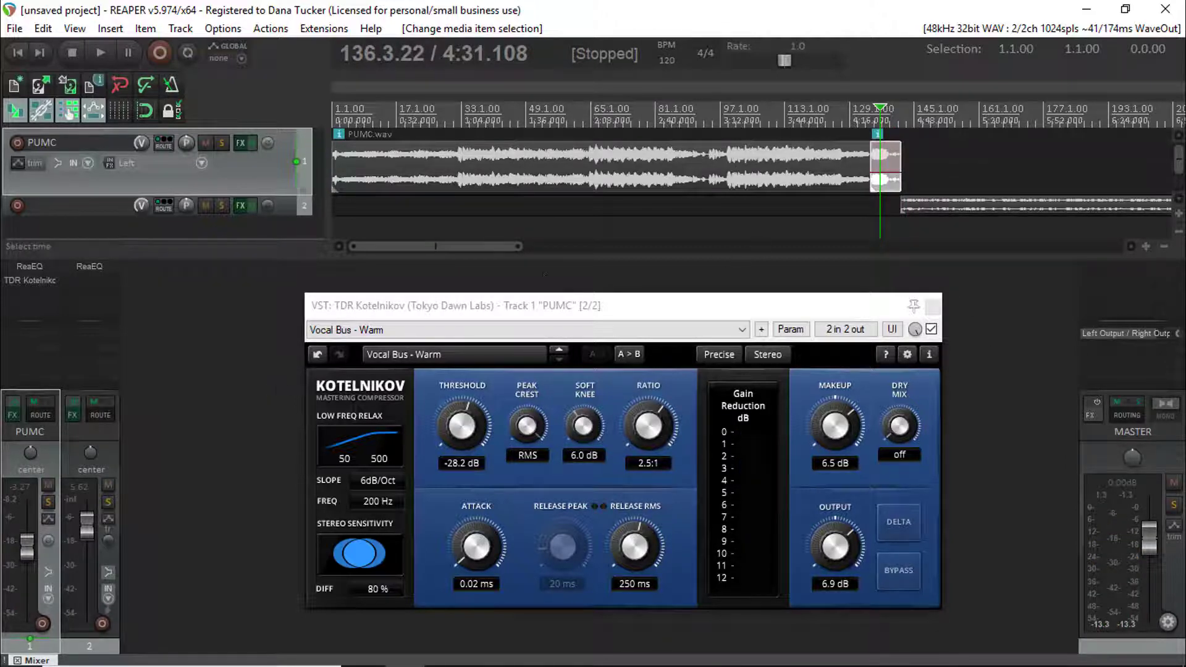
Play the PUMC track from shortly before its last split and lower the volume of the short final item.
{"action": "left_click", "coordinate": [840, 157]}
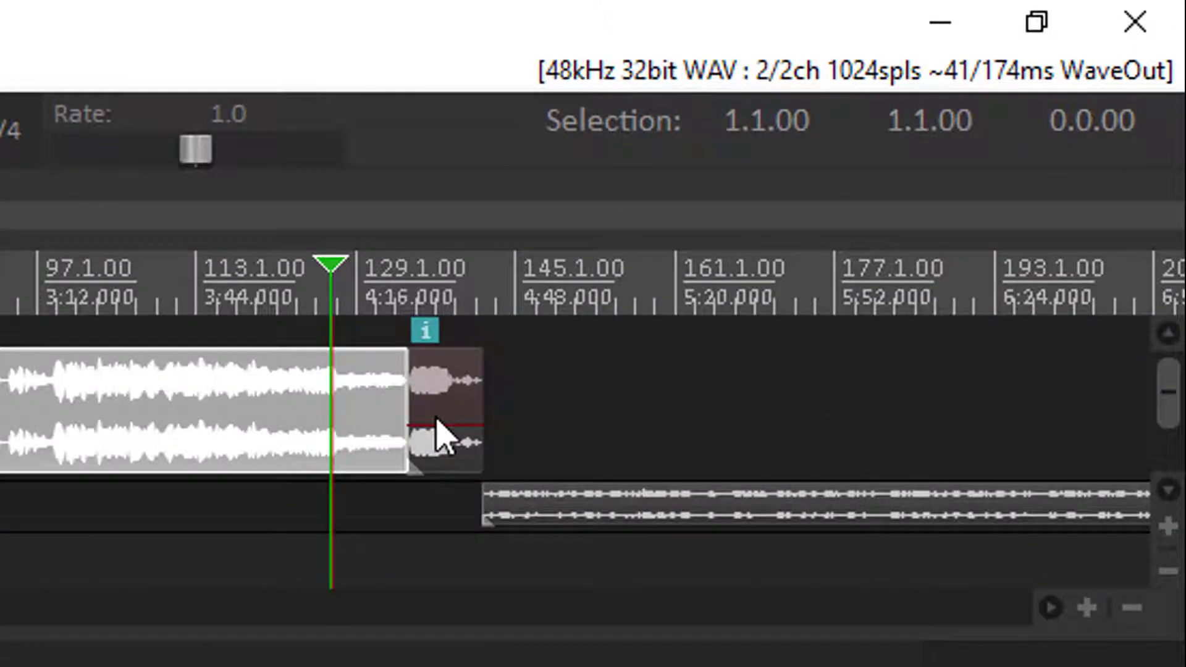
{"action": "key", "text": "space"}
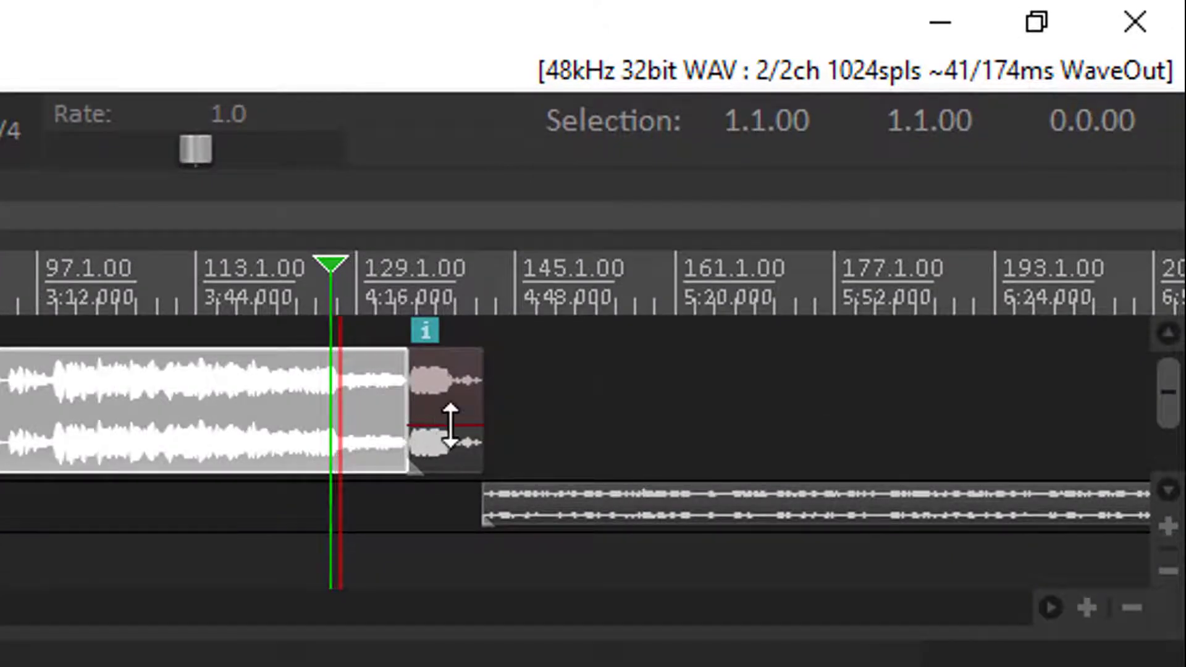
{"action": "left_click_drag", "start_coordinate": [451, 425], "coordinate": [448, 459]}
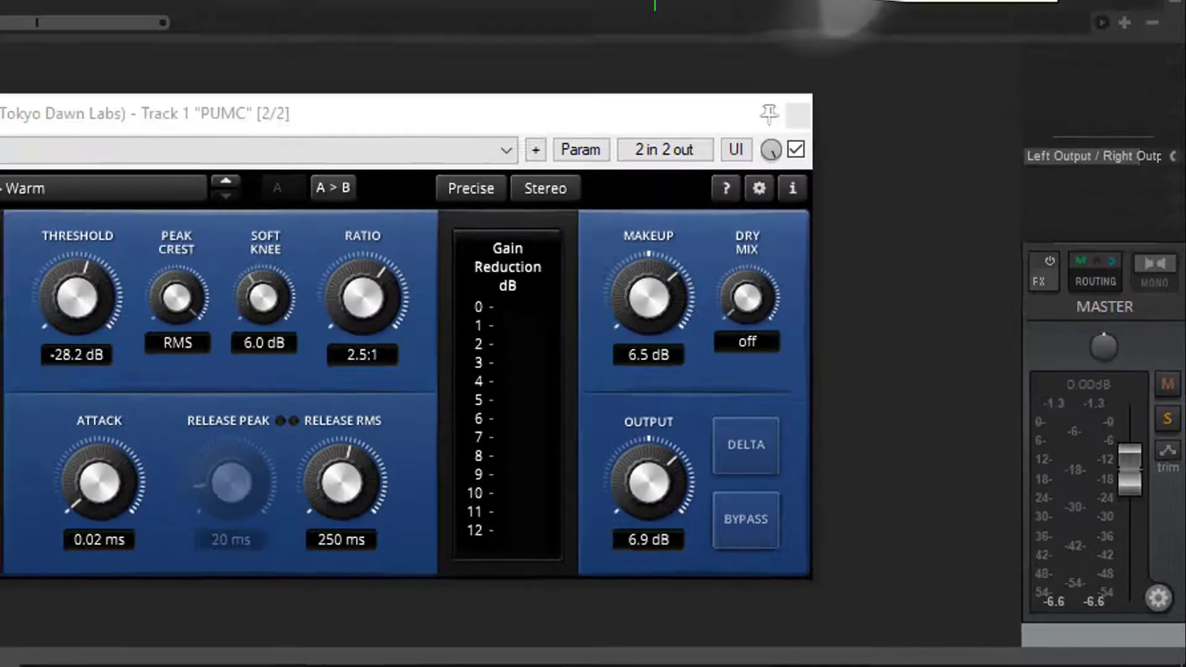
Play the start of the track 2 item to check its mixer level, and close the compressor window.
{"action": "left_click", "coordinate": [945, 211]}
{"action": "key", "text": "space"}
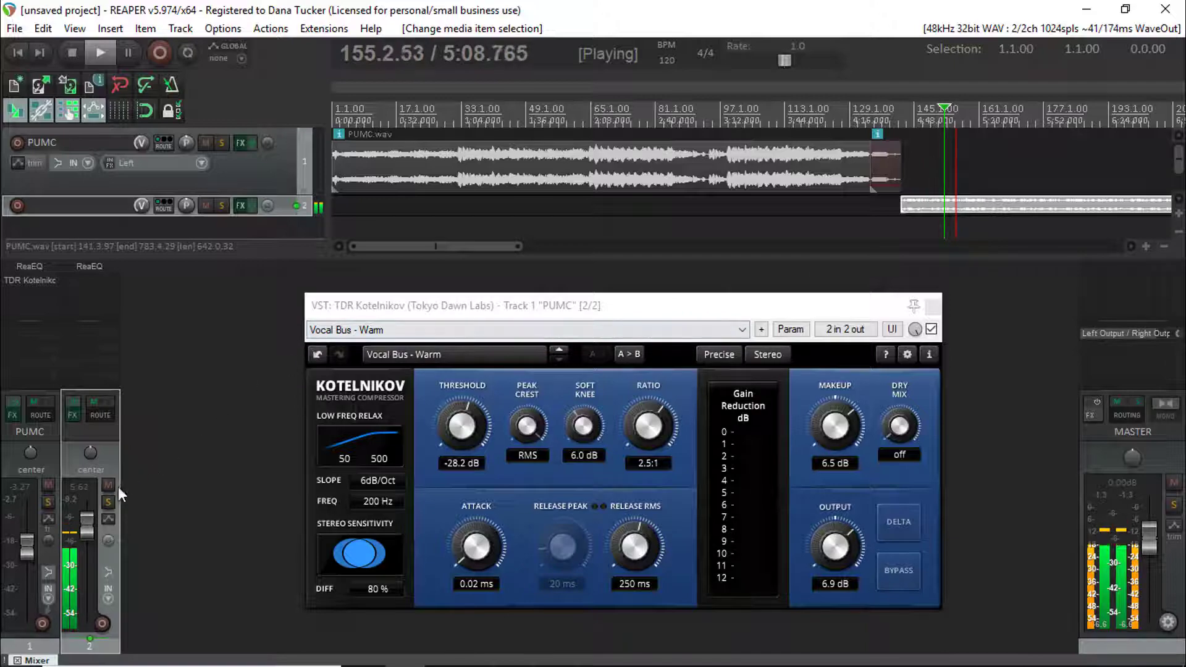
{"action": "mouse_move", "coordinate": [83, 519]}
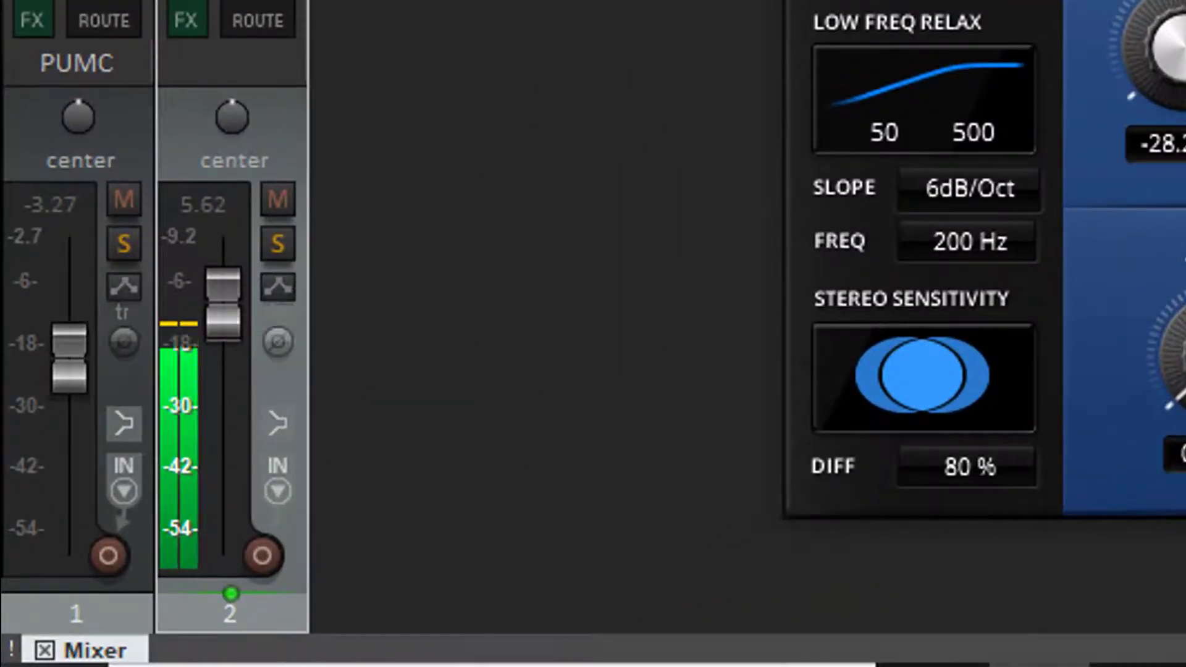
{"action": "left_click", "coordinate": [828, 263]}
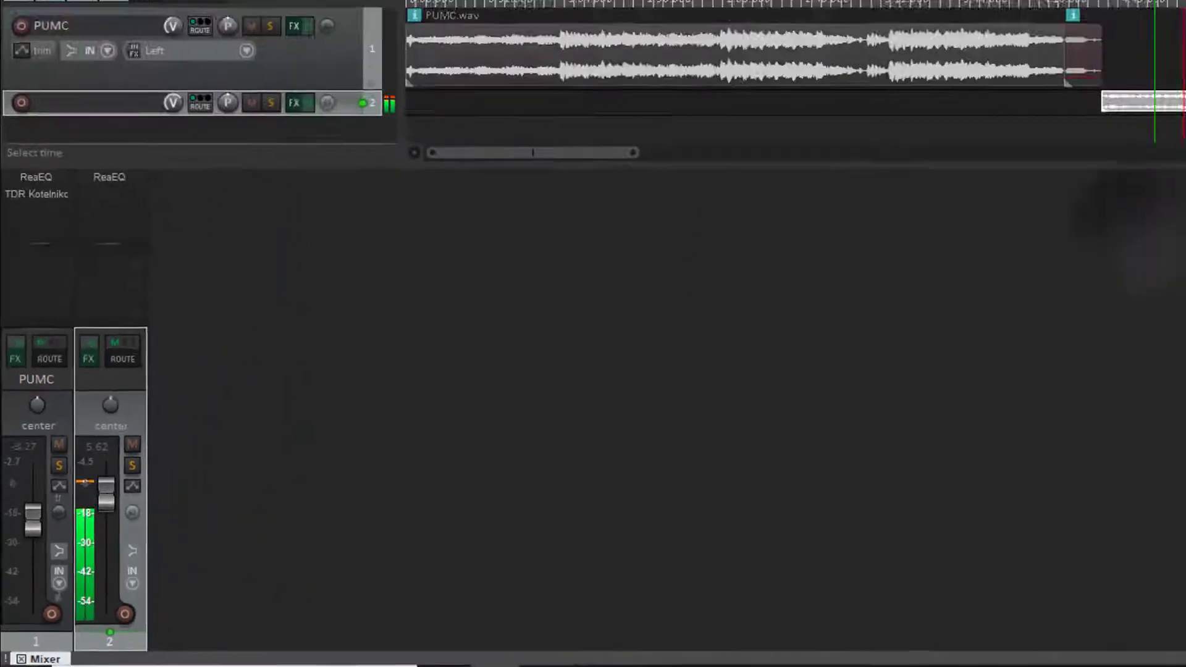
Play the last seconds of the track 2 item to check how it ends.
{"action": "scroll", "coordinate": [1048, 203], "scroll_direction": "down", "scroll_amount": 4}
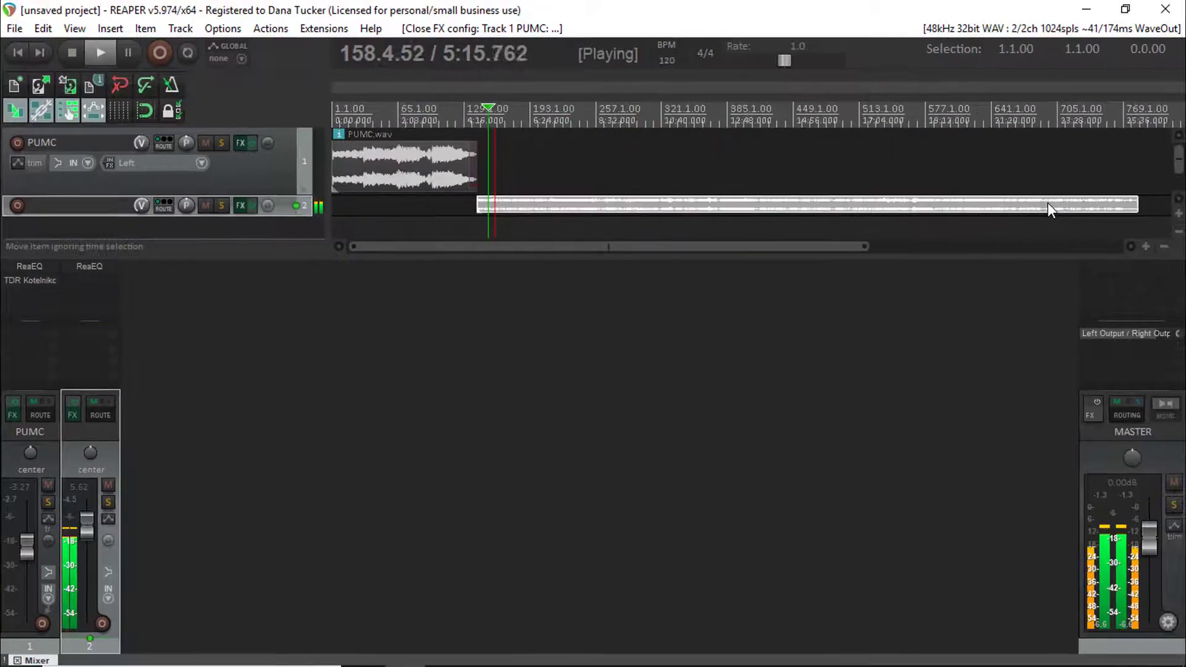
{"action": "left_click", "coordinate": [1104, 204]}
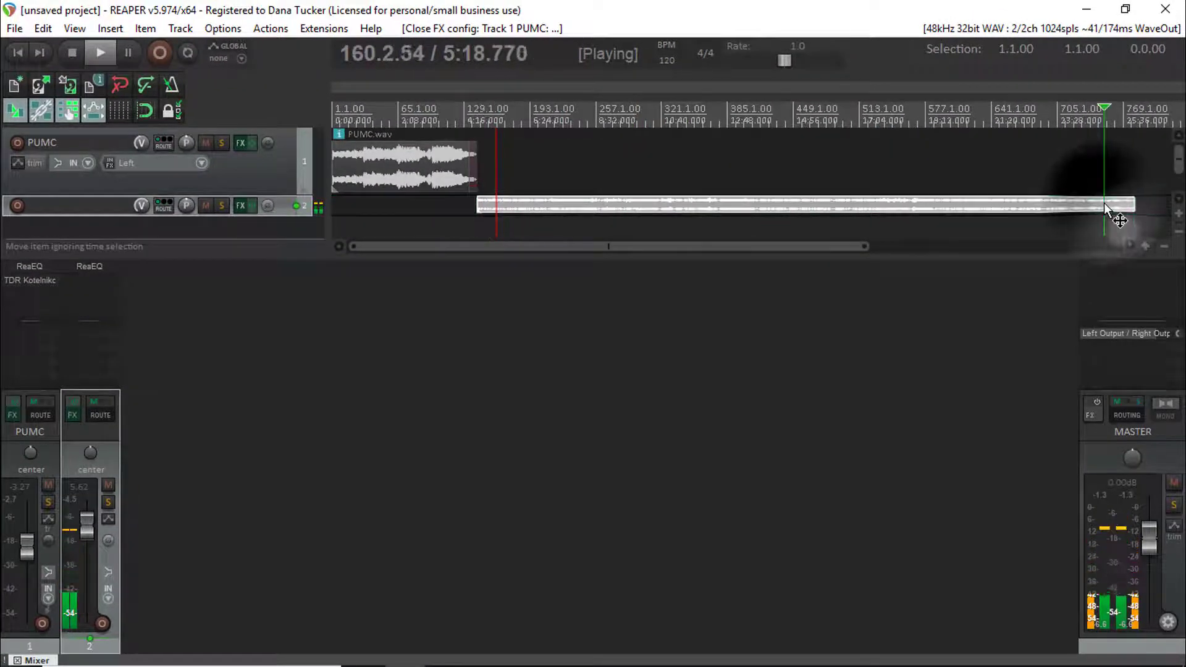
{"action": "key", "text": "space"}
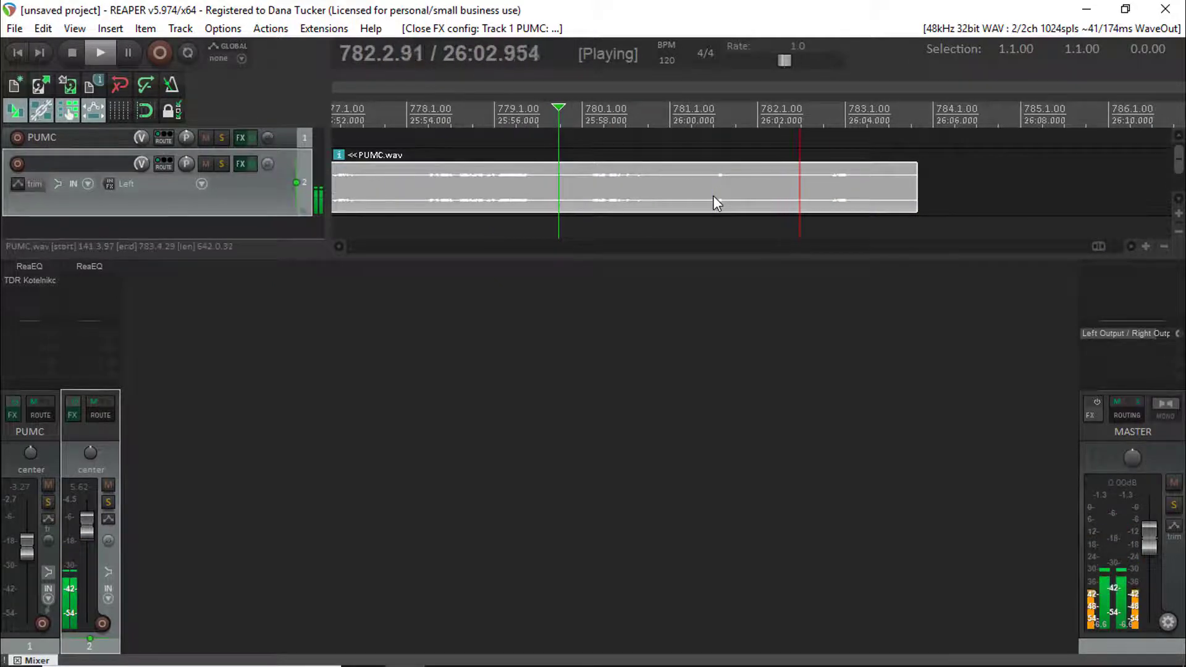
{"action": "key", "text": "space"}
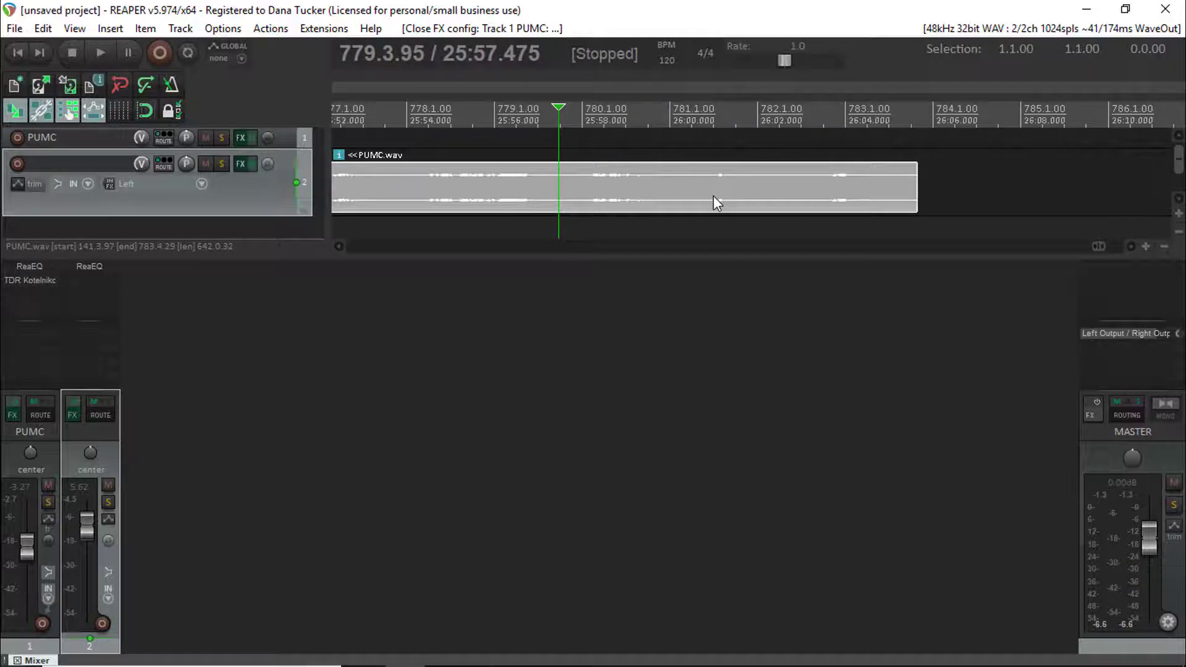
Add the JS Audio Statistics effect to the master track.
{"action": "double_click", "coordinate": [1124, 276]}
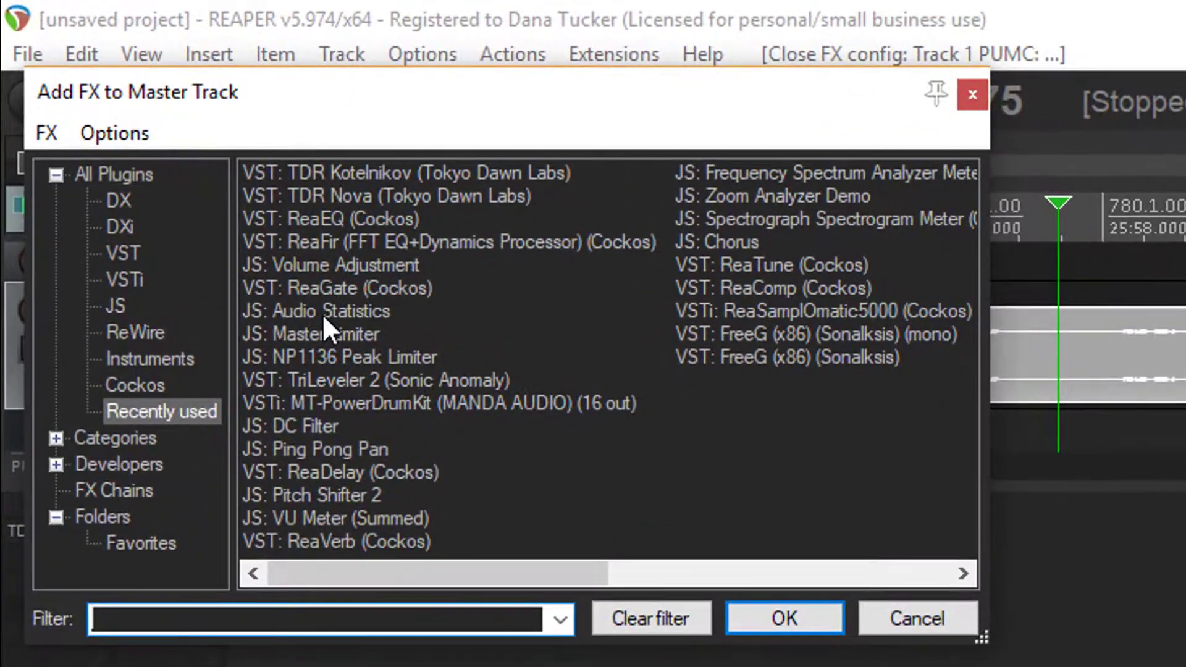
{"action": "double_click", "coordinate": [322, 312]}
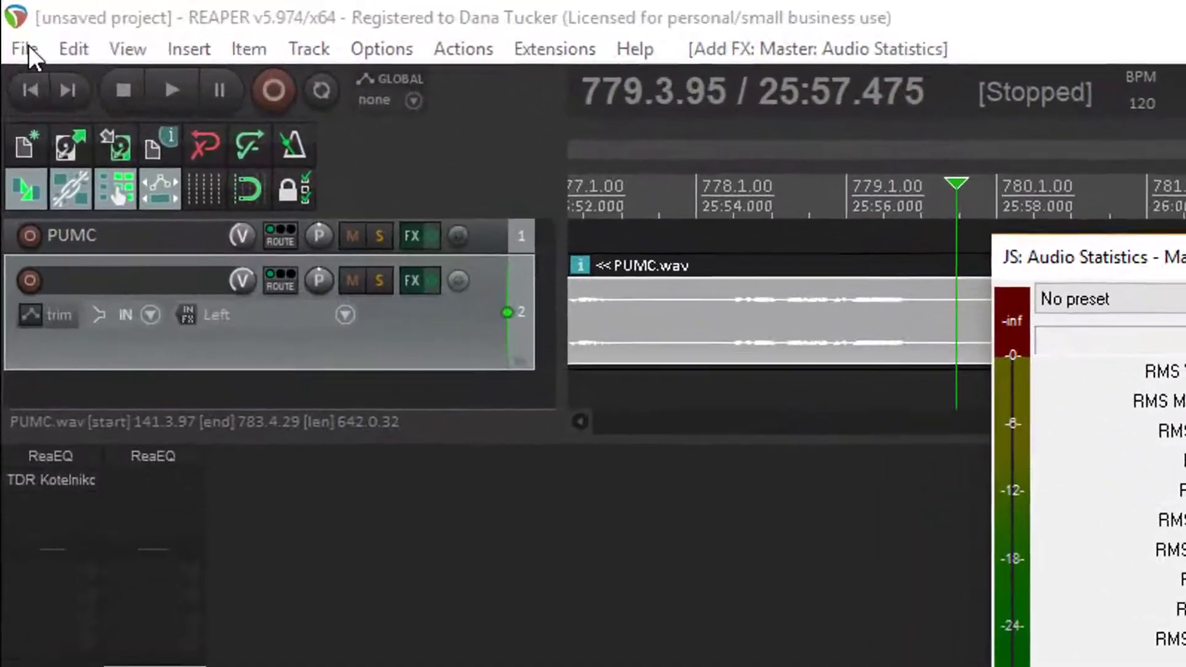
Set up a render of the master mix named PUMC-Reaper, with rendered items added to new tracks in the project.
{"action": "left_click", "coordinate": [29, 45]}
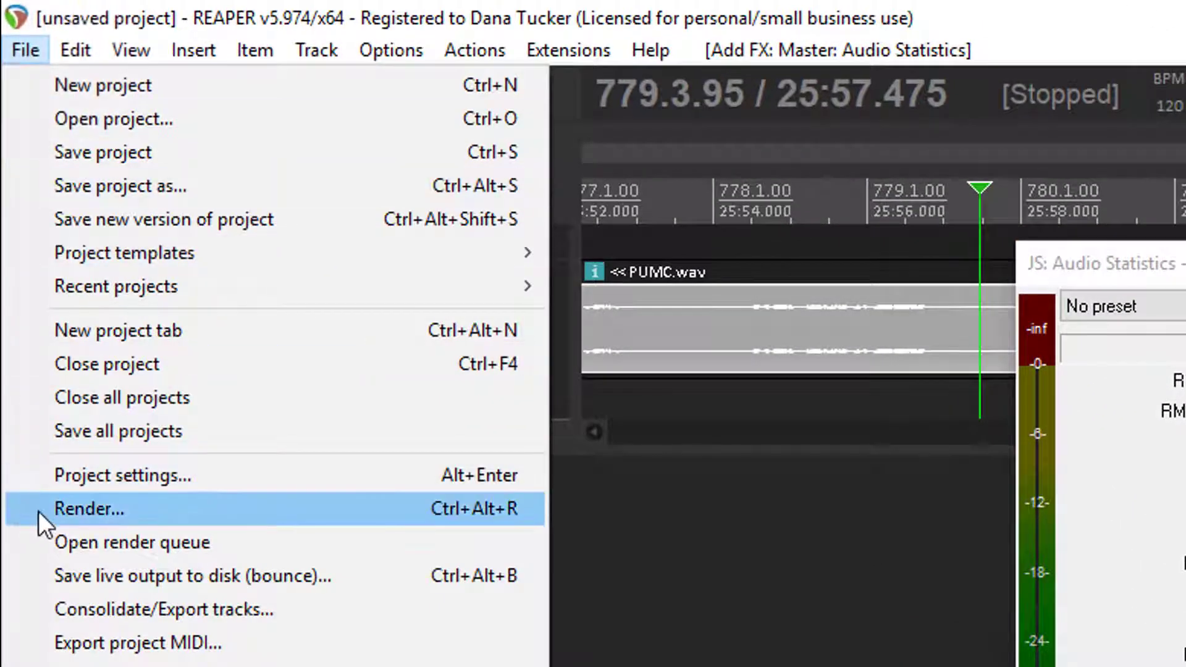
{"action": "left_click", "coordinate": [39, 496]}
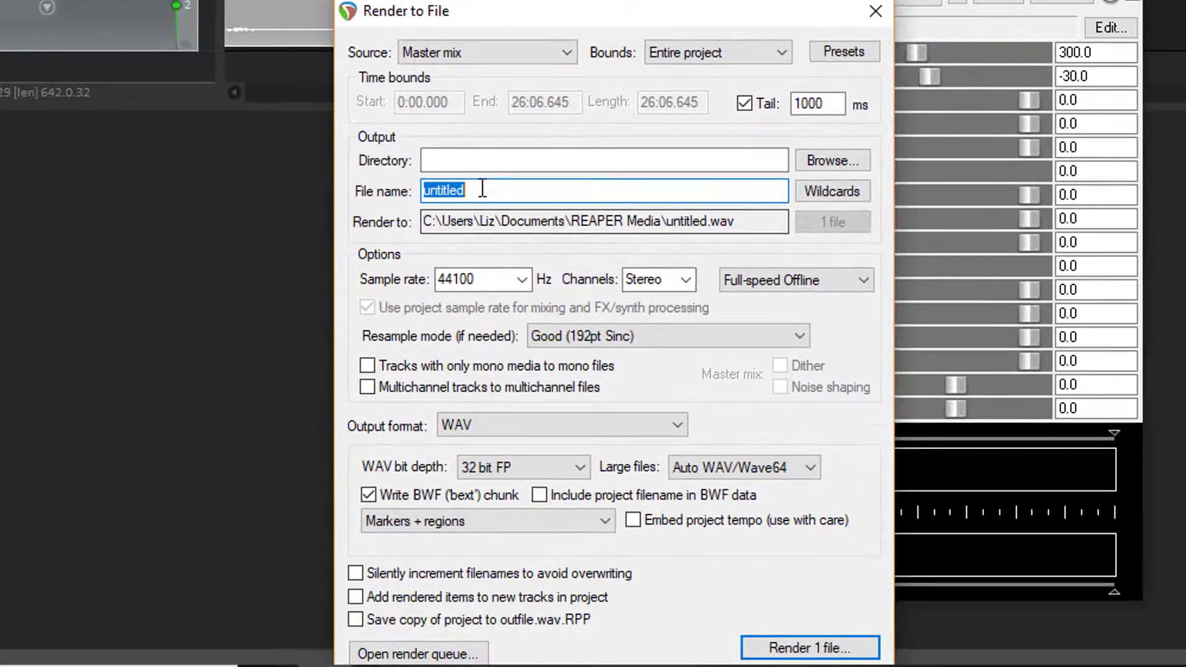
{"action": "type", "text": "PUMC-Reaper"}
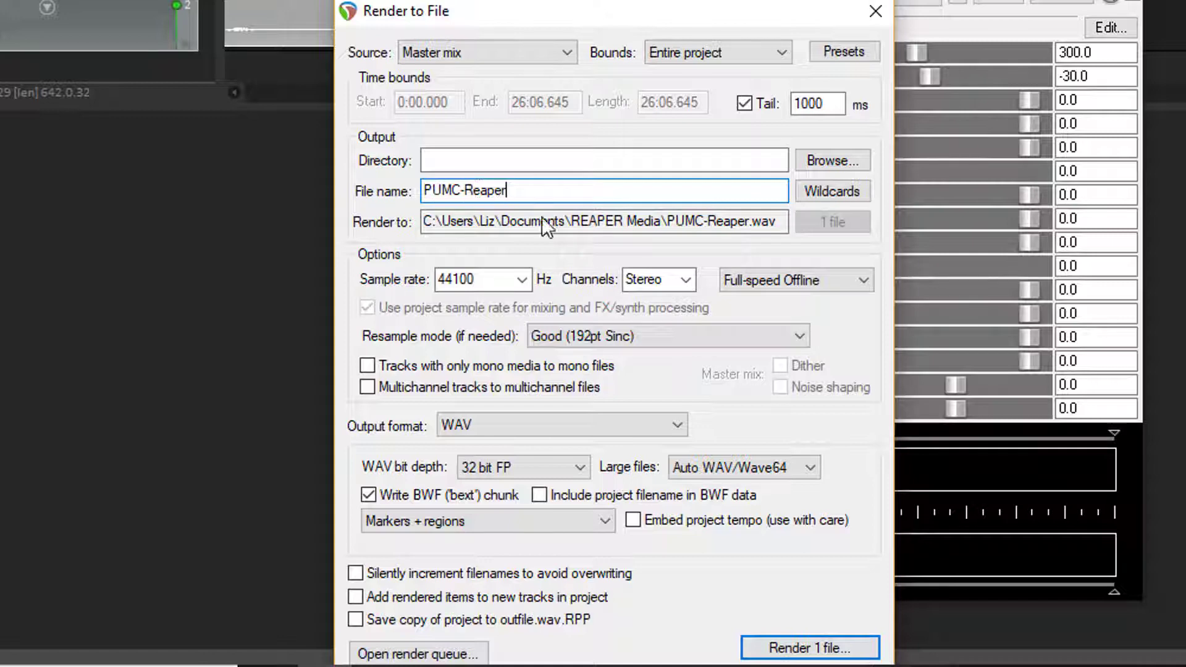
{"action": "left_click", "coordinate": [356, 597]}
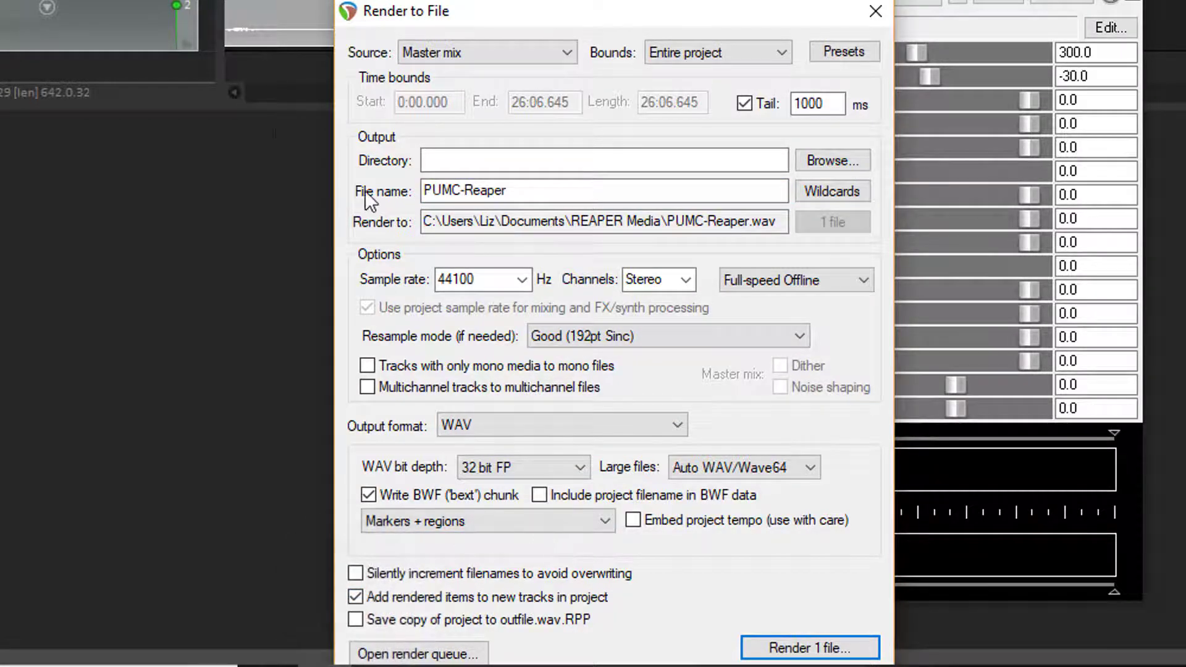
{"action": "left_click", "coordinate": [745, 104]}
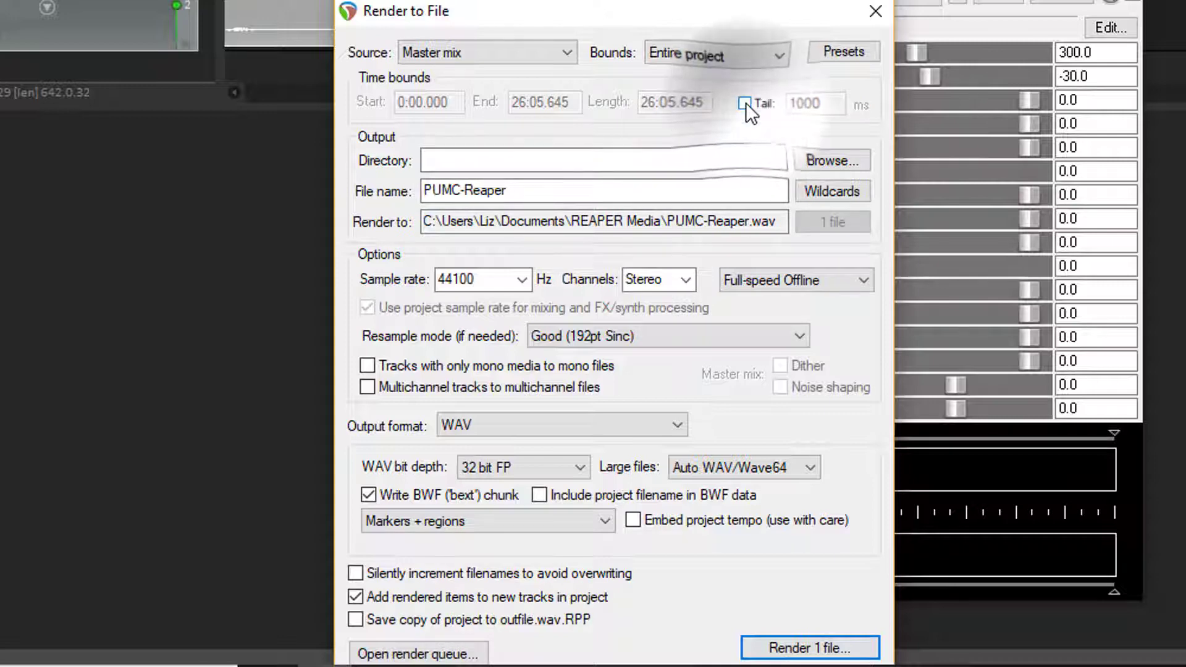
{"action": "left_click", "coordinate": [510, 53]}
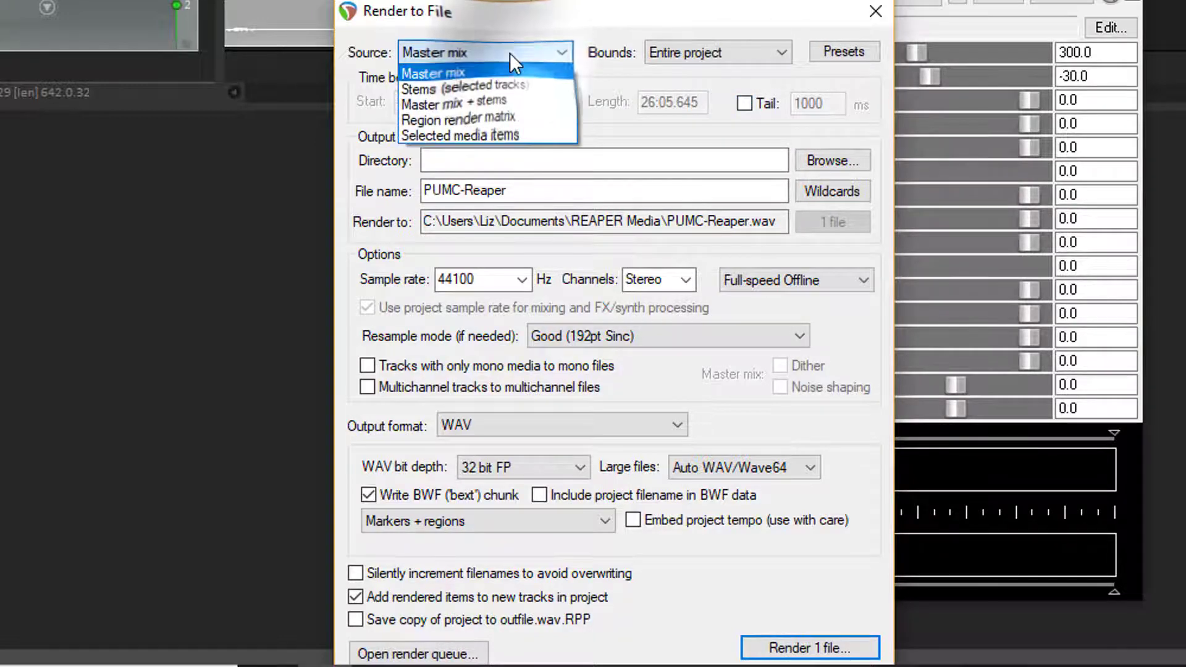
{"action": "left_click", "coordinate": [501, 75]}
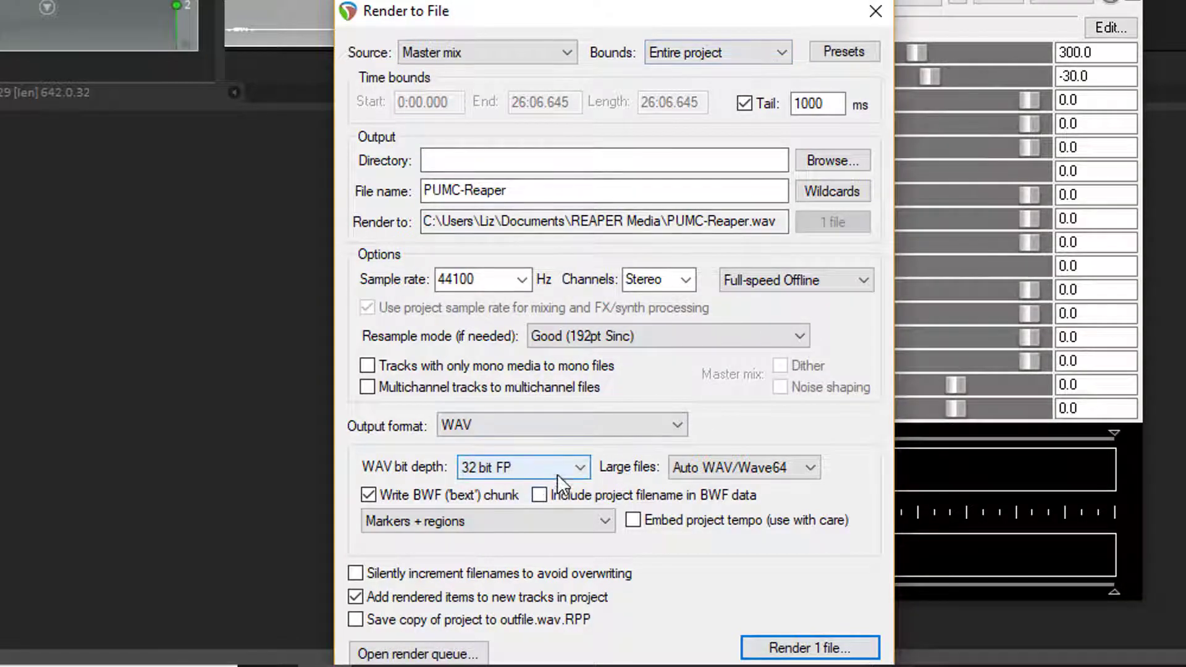
Render the mix to file, and close the finished render and the Audio Statistics window.
{"action": "left_click", "coordinate": [777, 649]}
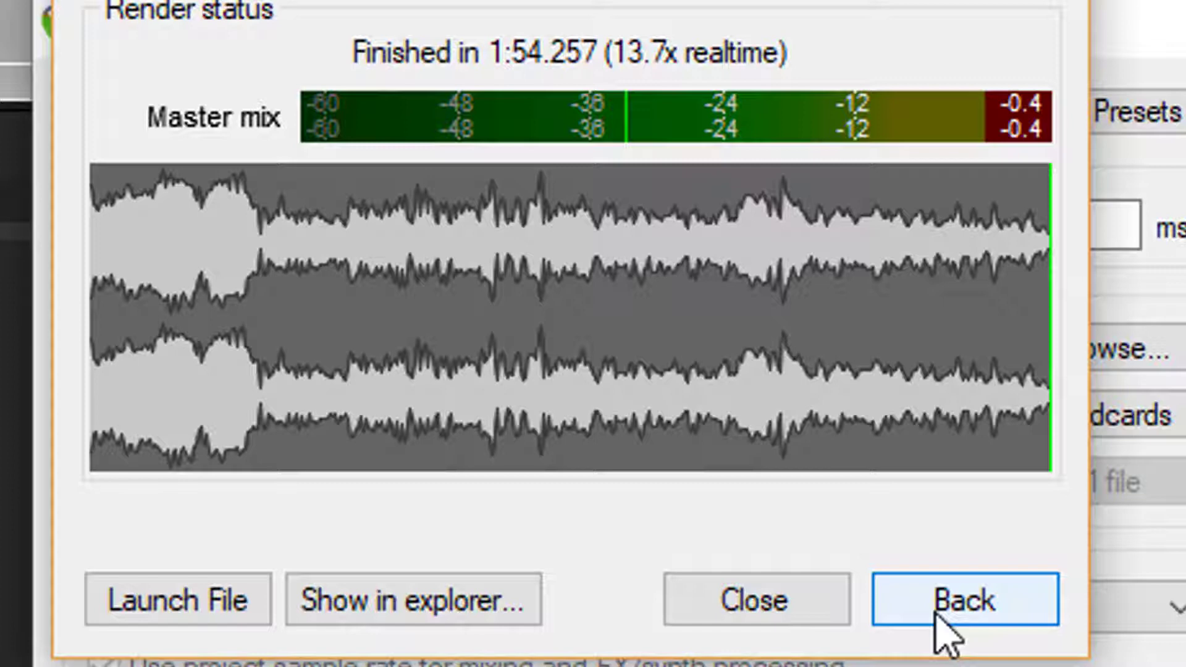
{"action": "left_click", "coordinate": [771, 607]}
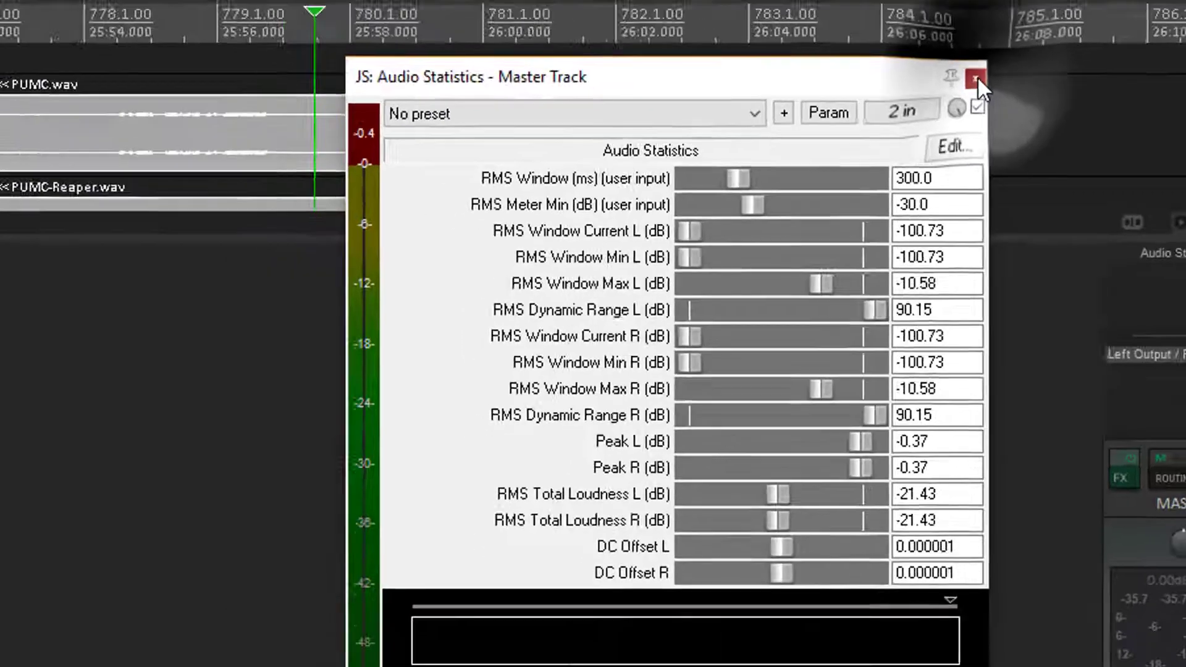
{"action": "left_click", "coordinate": [960, 23]}
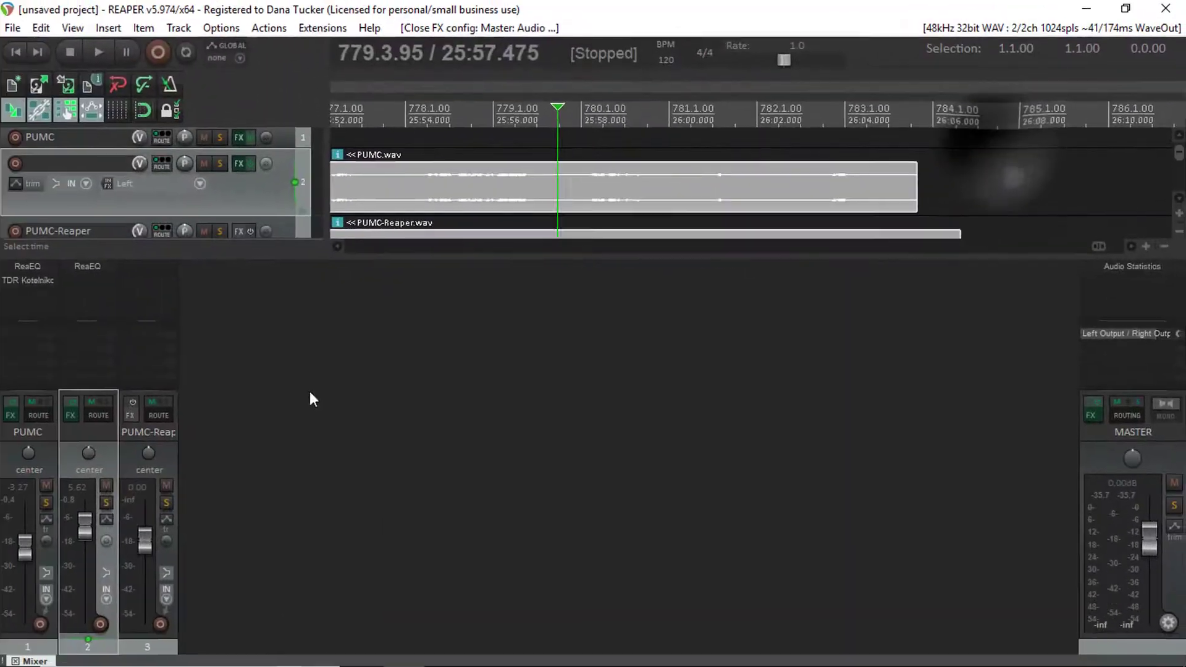
Select the PUMC-Reaper track and examine its whole rendered waveform from the project start.
{"action": "left_click", "coordinate": [162, 455]}
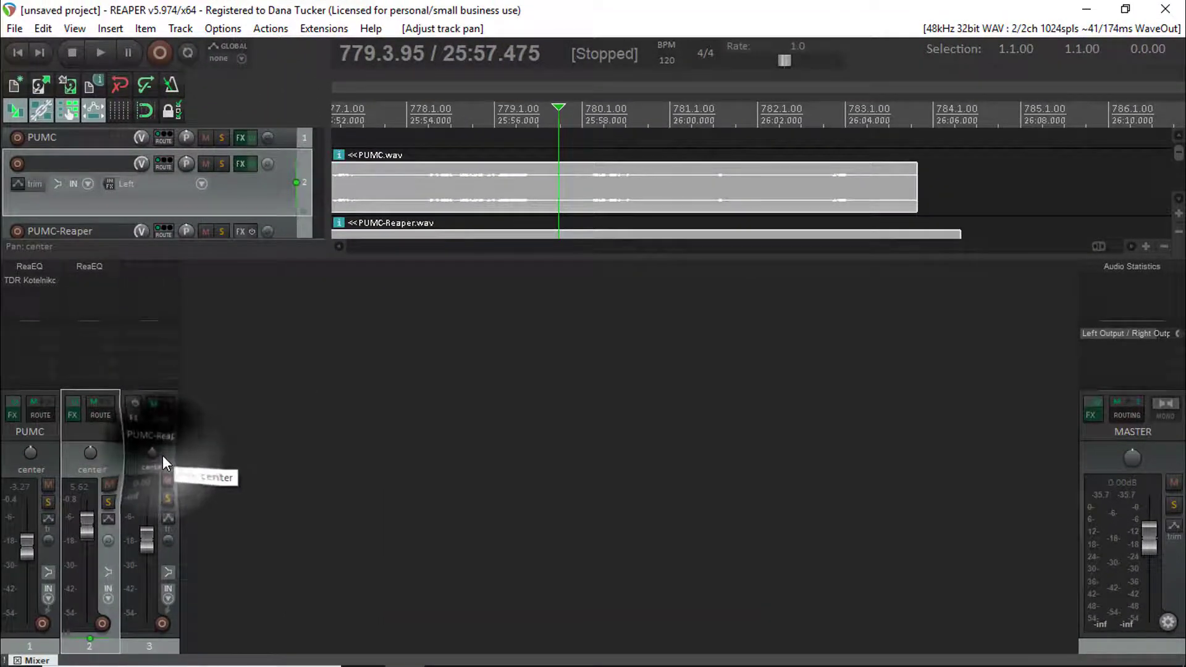
{"action": "left_click", "coordinate": [167, 457]}
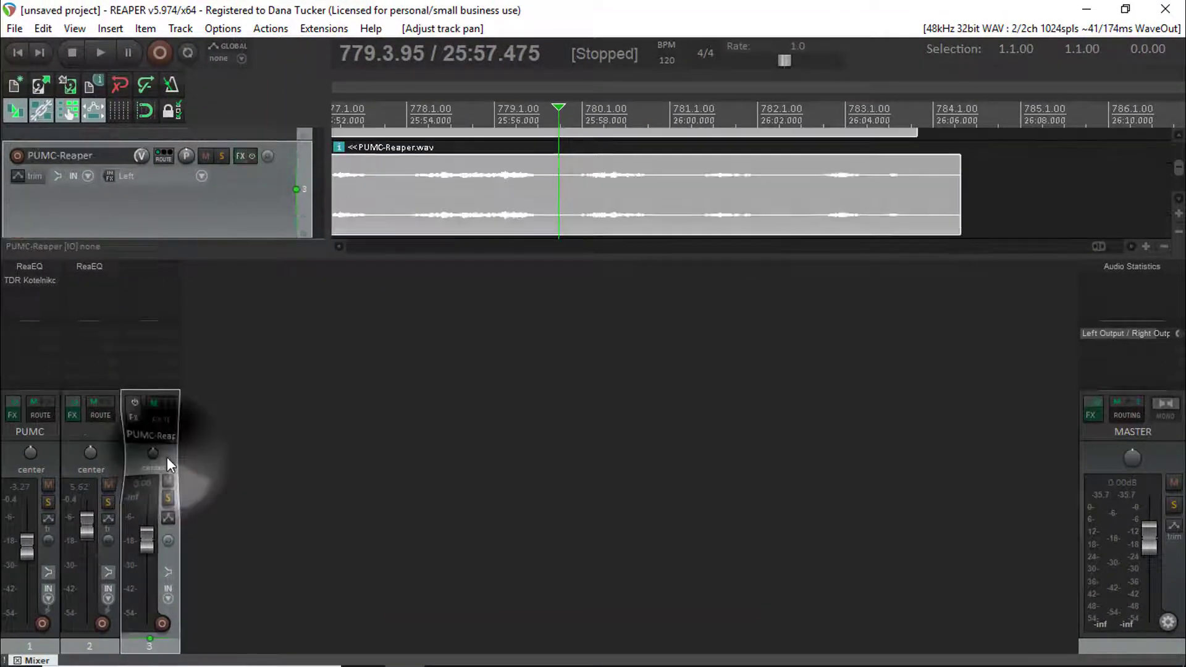
{"action": "scroll", "coordinate": [468, 176], "scroll_direction": "down", "scroll_amount": 2}
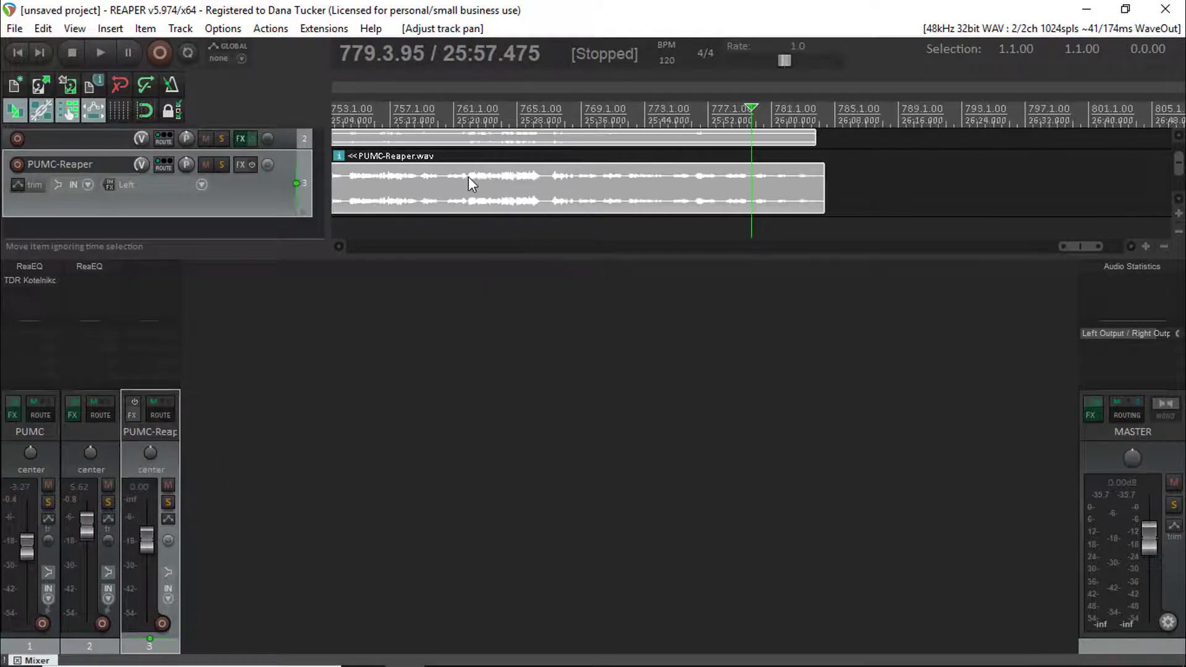
{"action": "scroll", "coordinate": [469, 176], "scroll_direction": "down", "scroll_amount": 3}
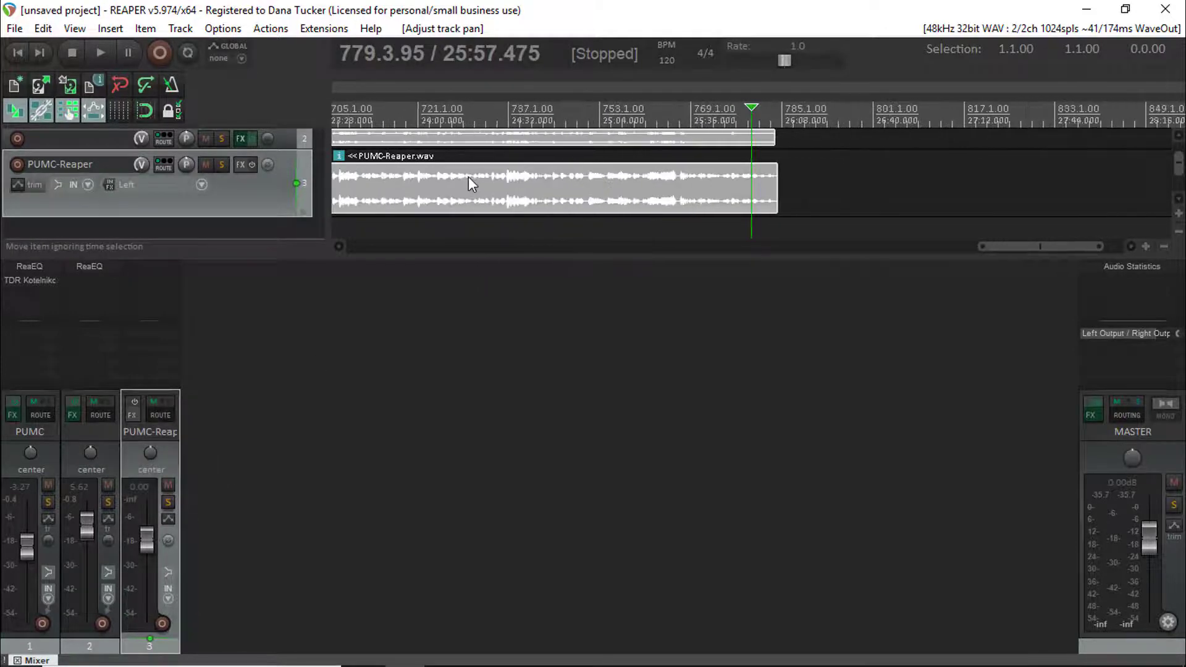
{"action": "left_click", "coordinate": [21, 54]}
{"action": "scroll", "coordinate": [725, 192], "scroll_direction": "down", "scroll_amount": 3}
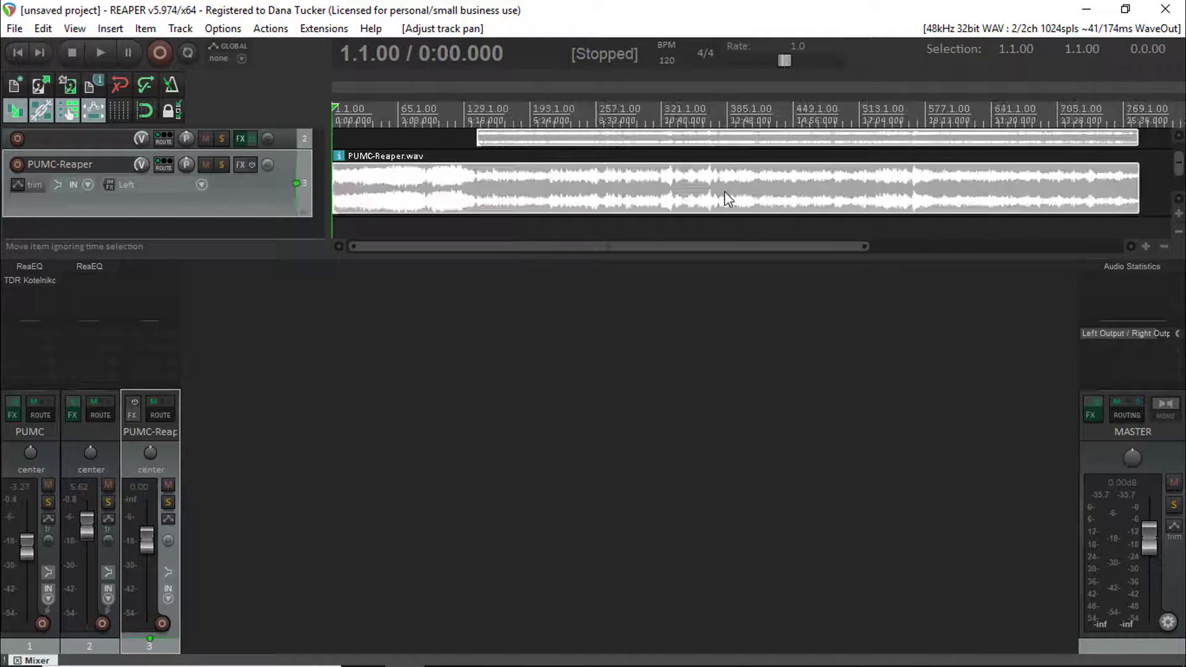
{"action": "scroll", "coordinate": [724, 192], "scroll_direction": "down", "scroll_amount": 2}
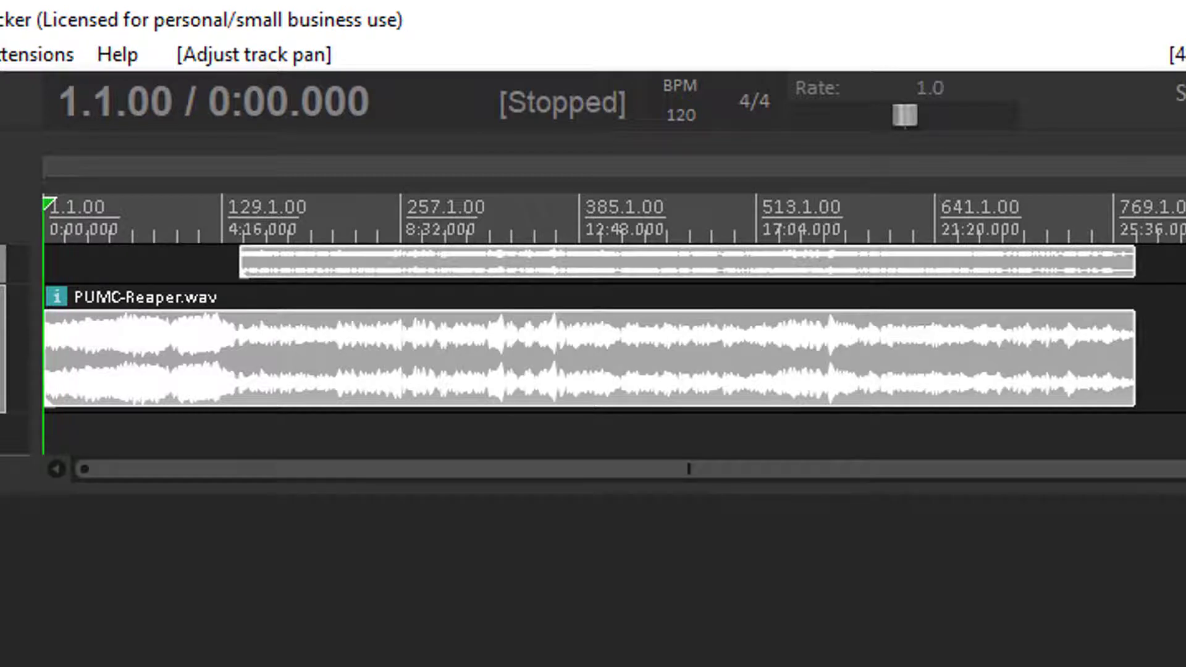
Switch to Camtasia, import PUMC-Reaper from the REAPER Media folder and place it on Track 3 at the timeline start.
{"action": "left_click", "coordinate": [1185, 18]}
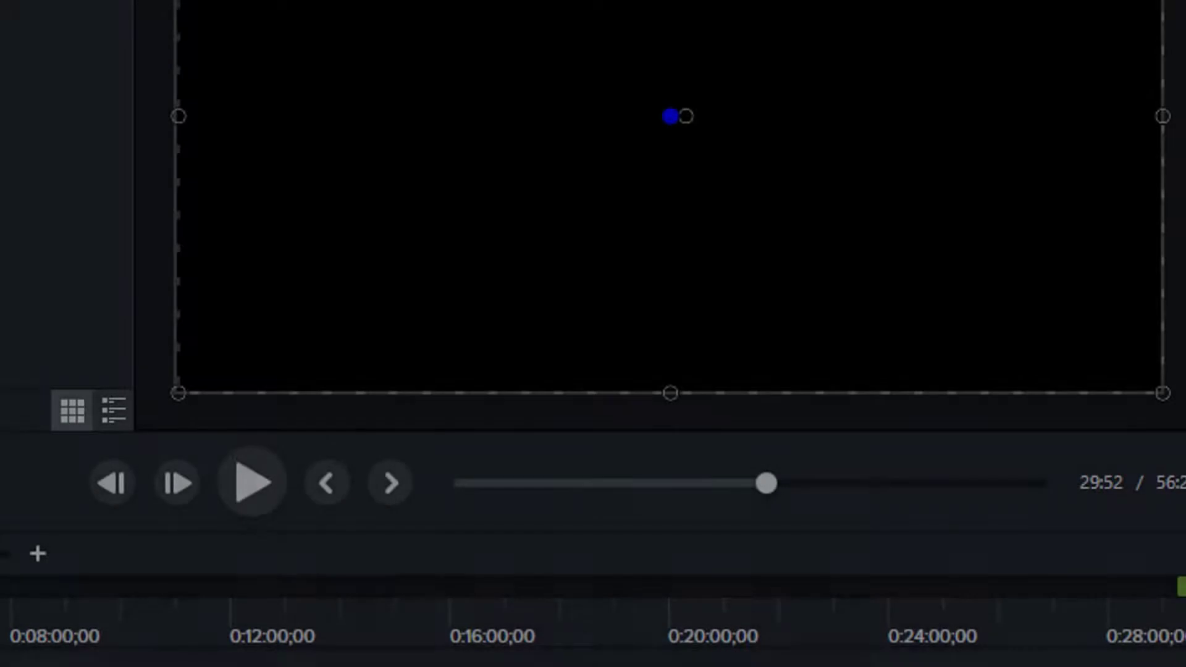
{"action": "left_click", "coordinate": [142, 325]}
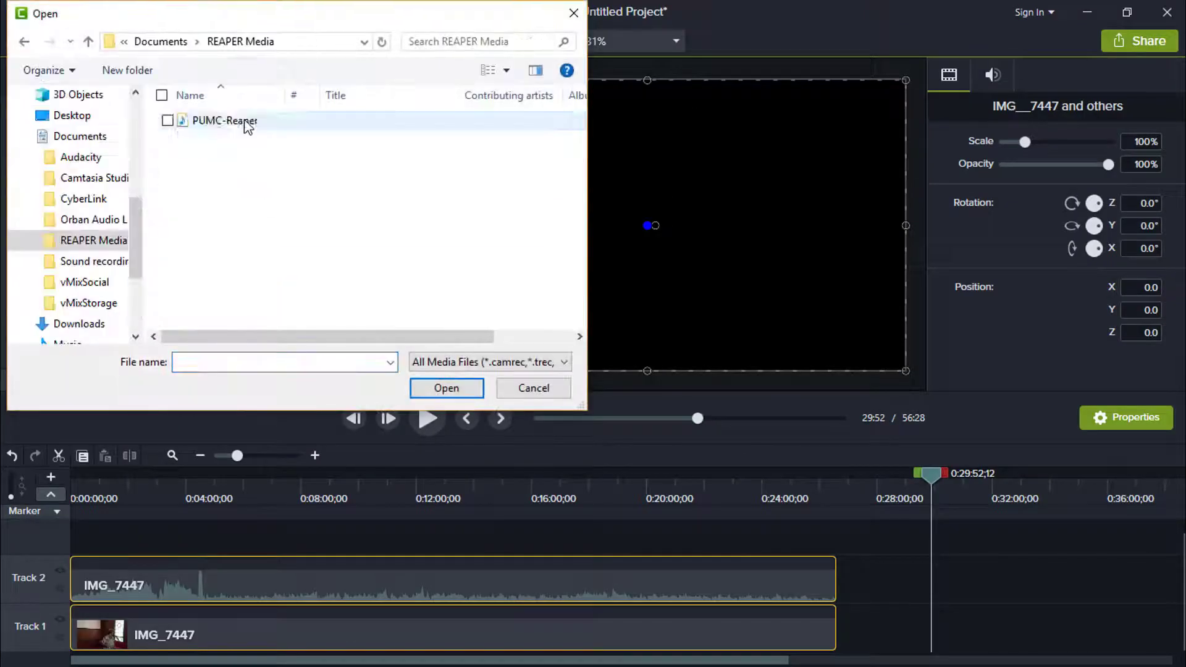
{"action": "double_click", "coordinate": [244, 120]}
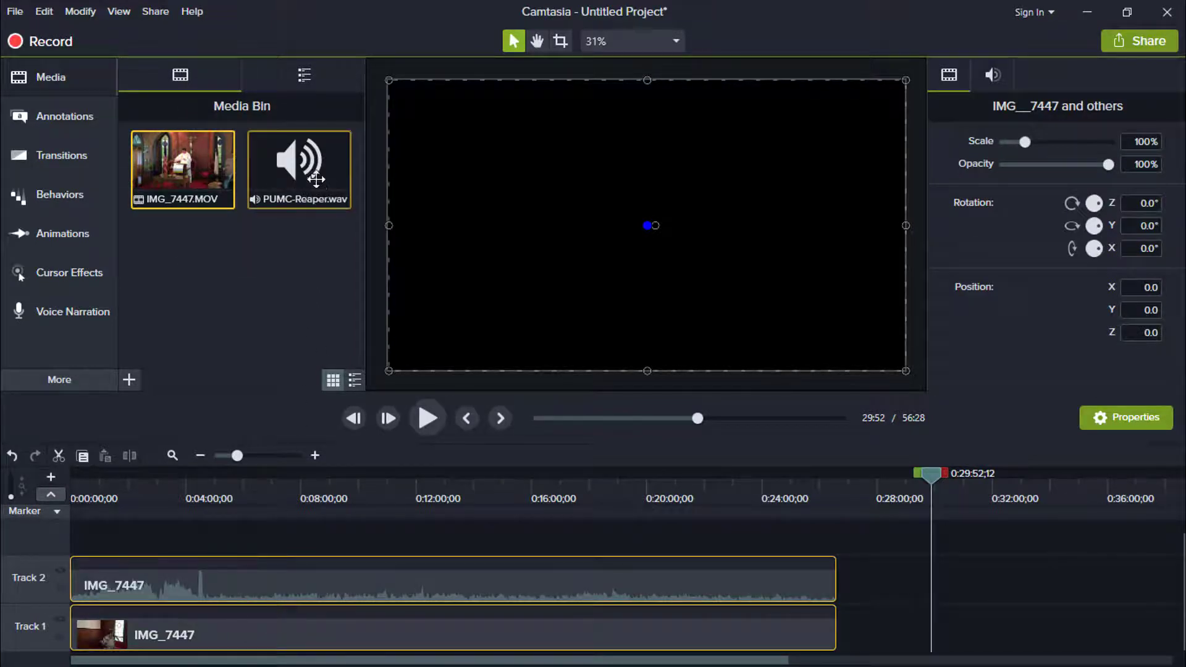
{"action": "left_click_drag", "start_coordinate": [317, 179], "coordinate": [61, 542]}
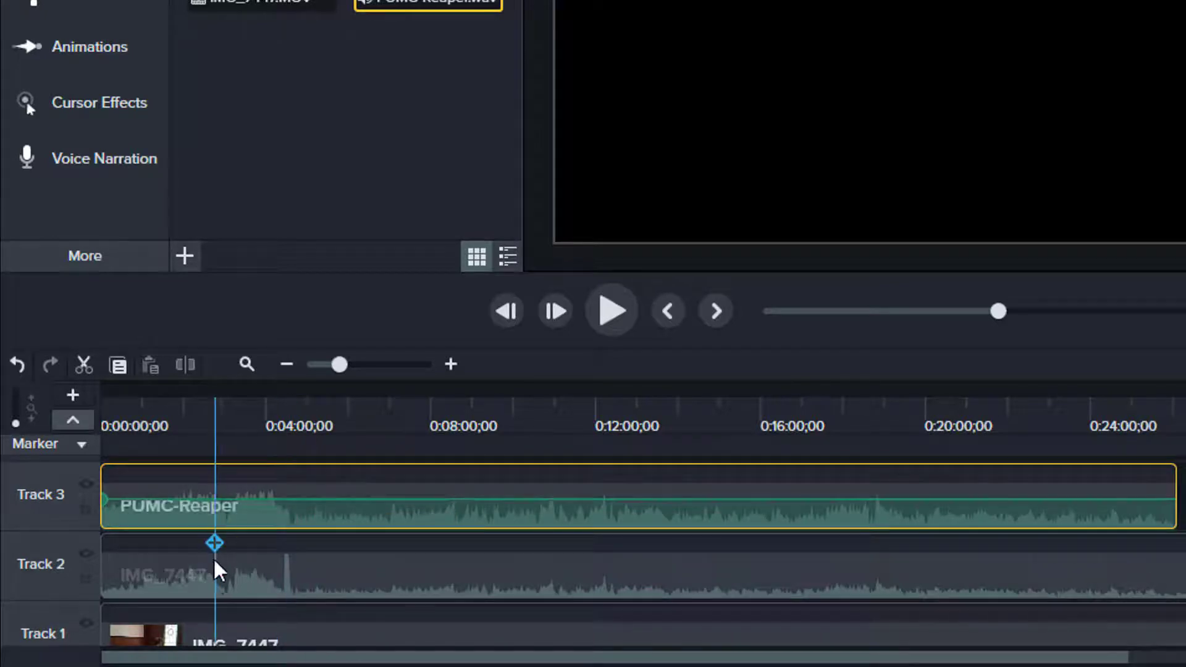
Delete the original IMG_7447 audio from Track 2 and move the PUMC-Reaper clip into its place.
{"action": "left_click", "coordinate": [356, 584]}
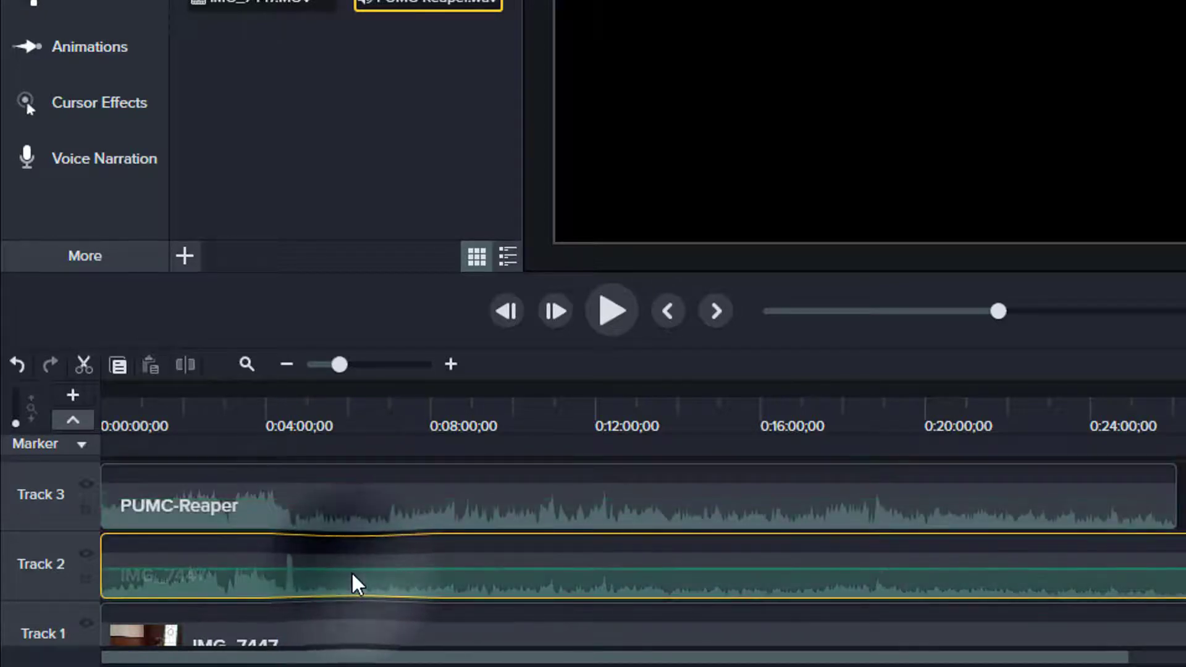
{"action": "key", "text": "Delete"}
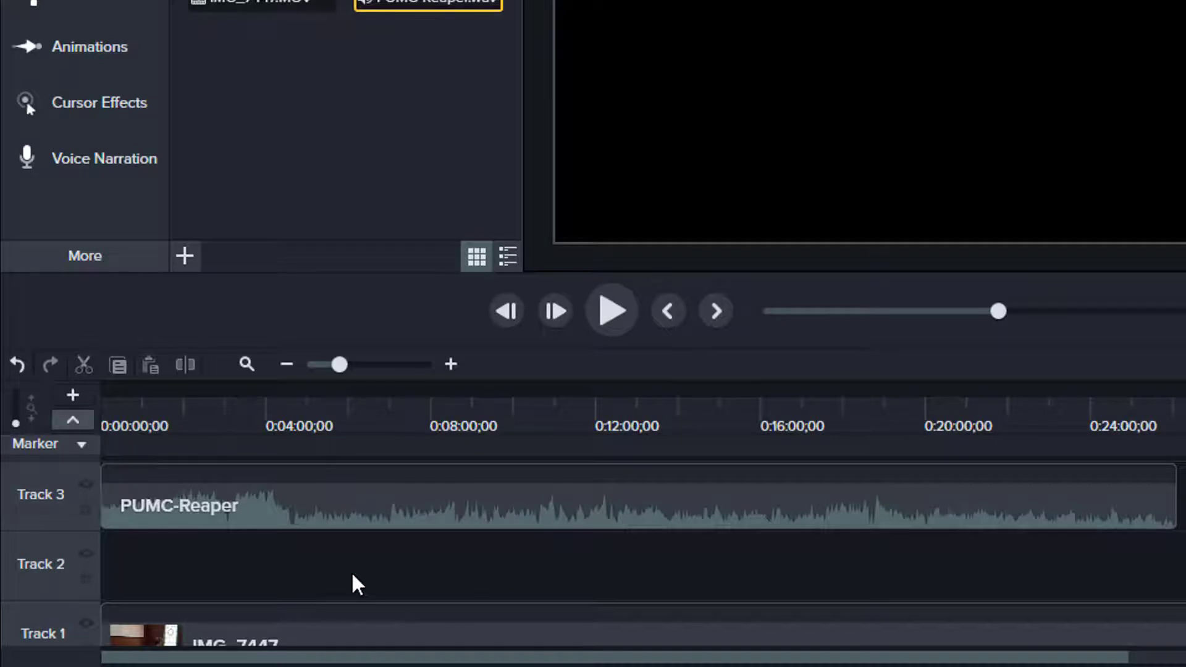
{"action": "left_click_drag", "start_coordinate": [365, 525], "coordinate": [322, 596]}
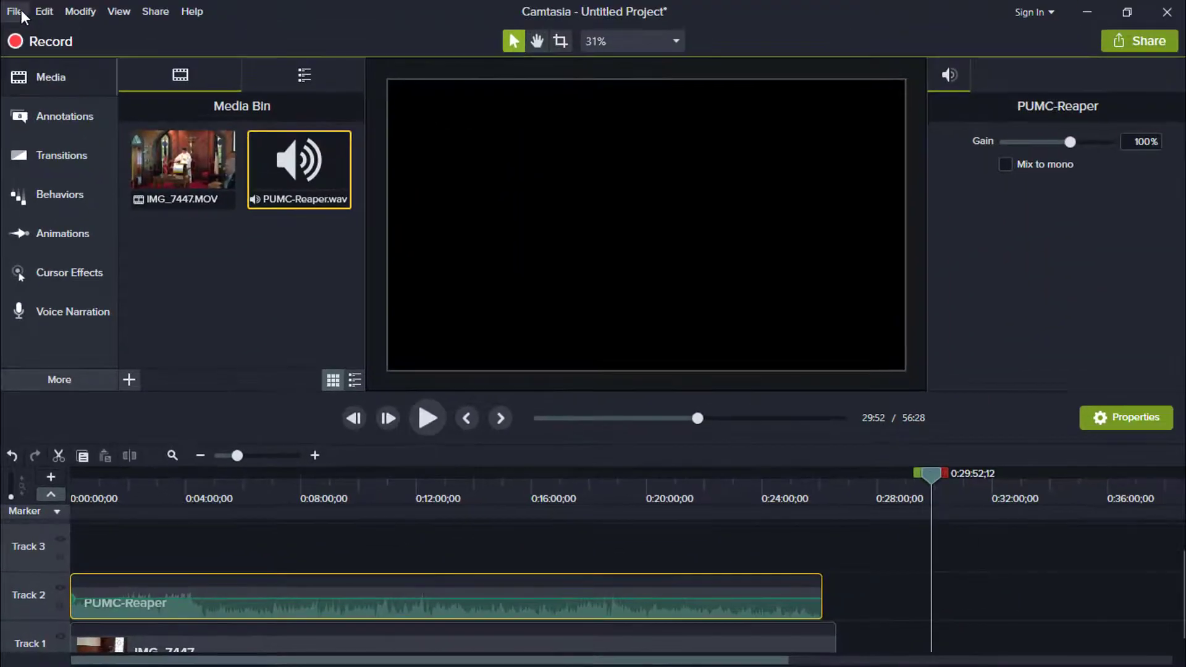
Save the project on the Desktop as PUMC.
{"action": "left_click", "coordinate": [16, 12]}
{"action": "left_click", "coordinate": [32, 92]}
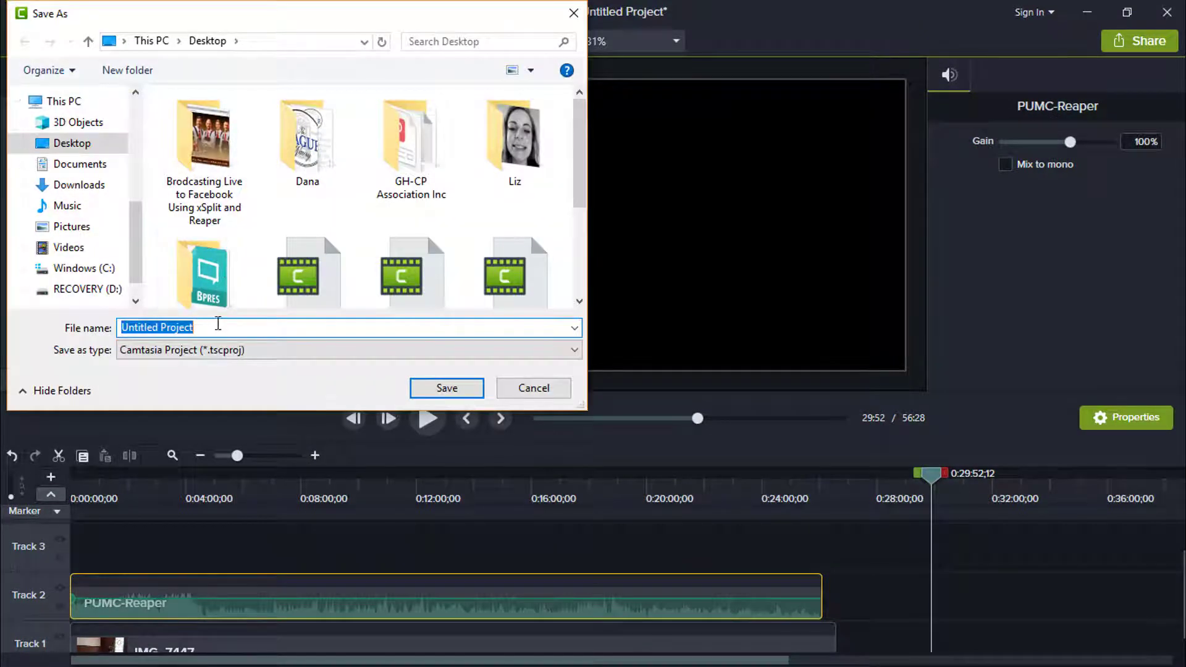
{"action": "type", "text": "PUMC"}
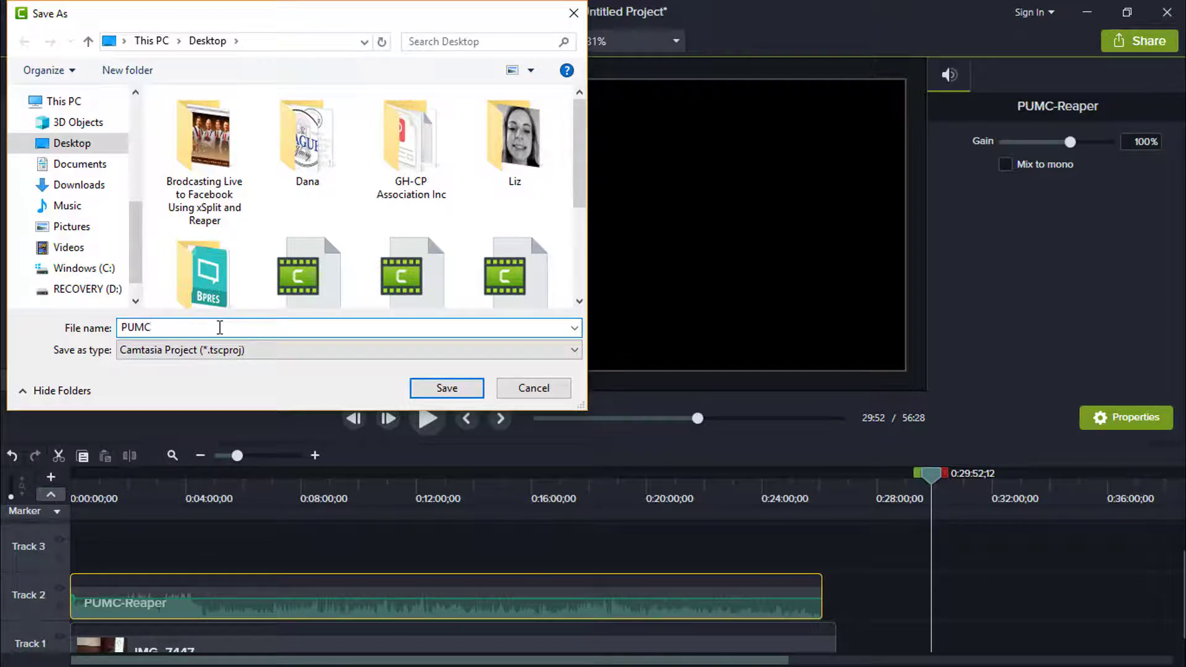
{"action": "left_click", "coordinate": [423, 390]}
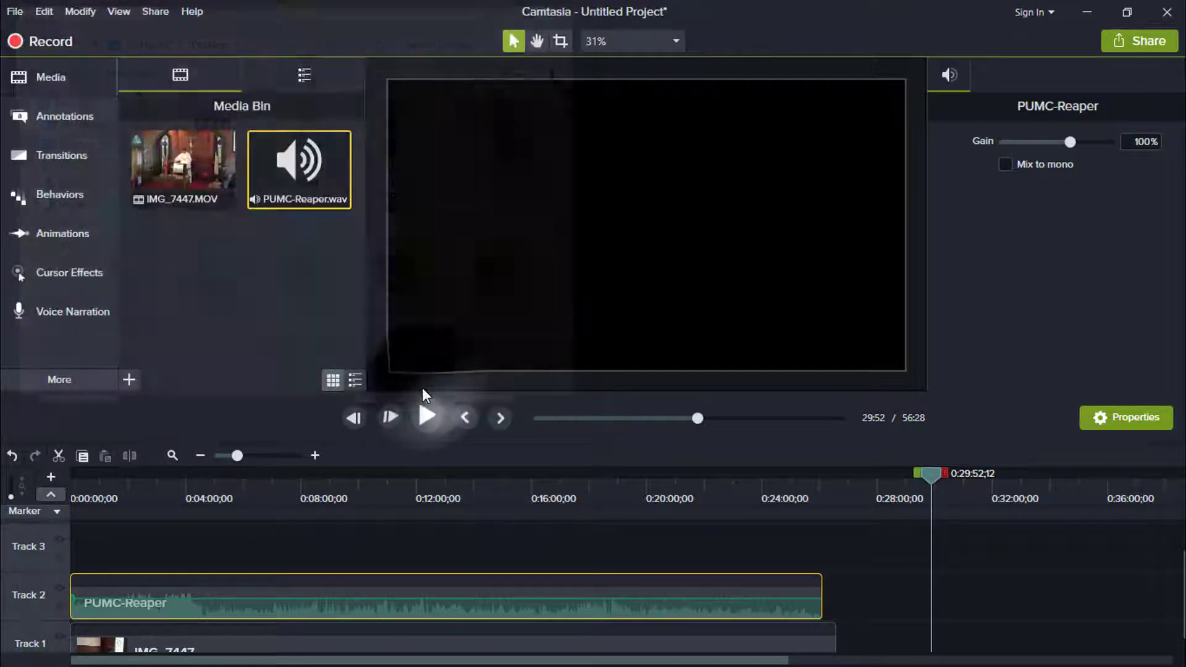
Go to the start of the timeline and use Zoom-n-Pan to frame the woman at the microphone at 164%.
{"action": "left_click", "coordinate": [352, 419]}
{"action": "left_click", "coordinate": [464, 419]}
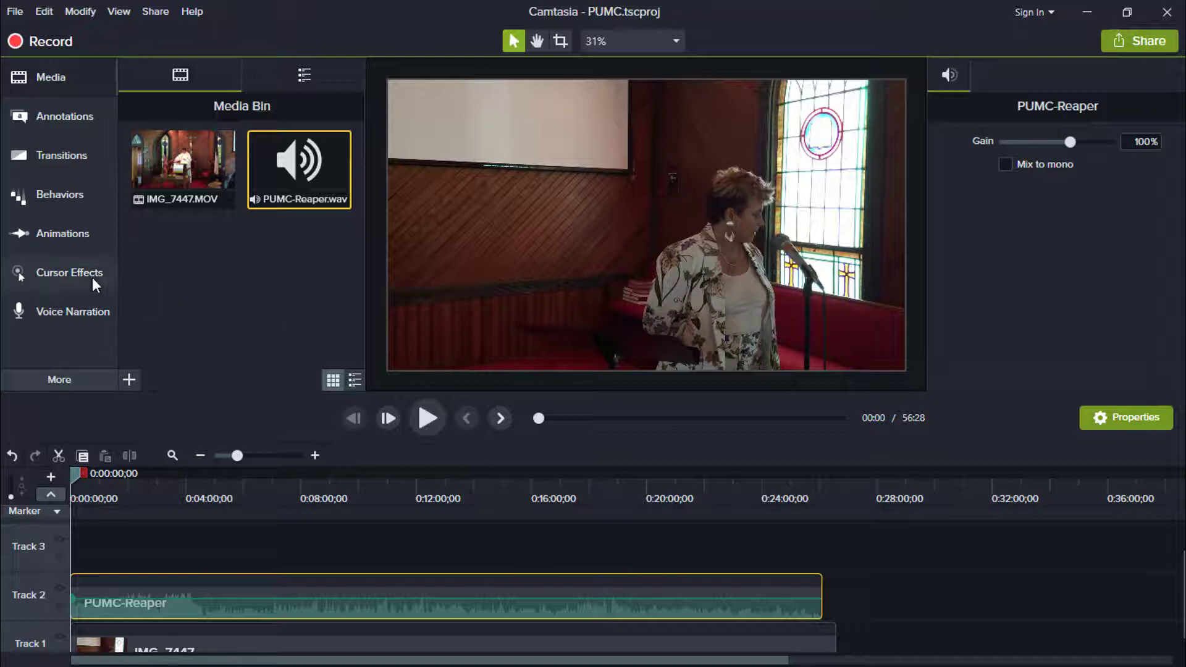
{"action": "left_click", "coordinate": [56, 239]}
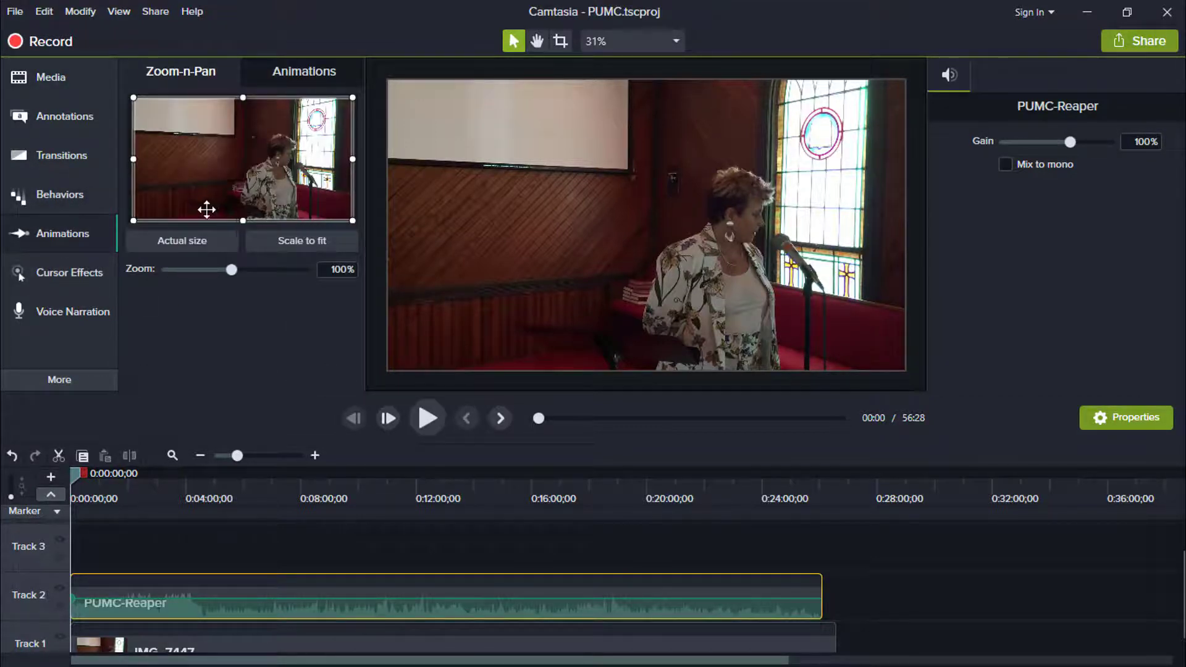
{"action": "left_click_drag", "start_coordinate": [133, 221], "coordinate": [182, 206]}
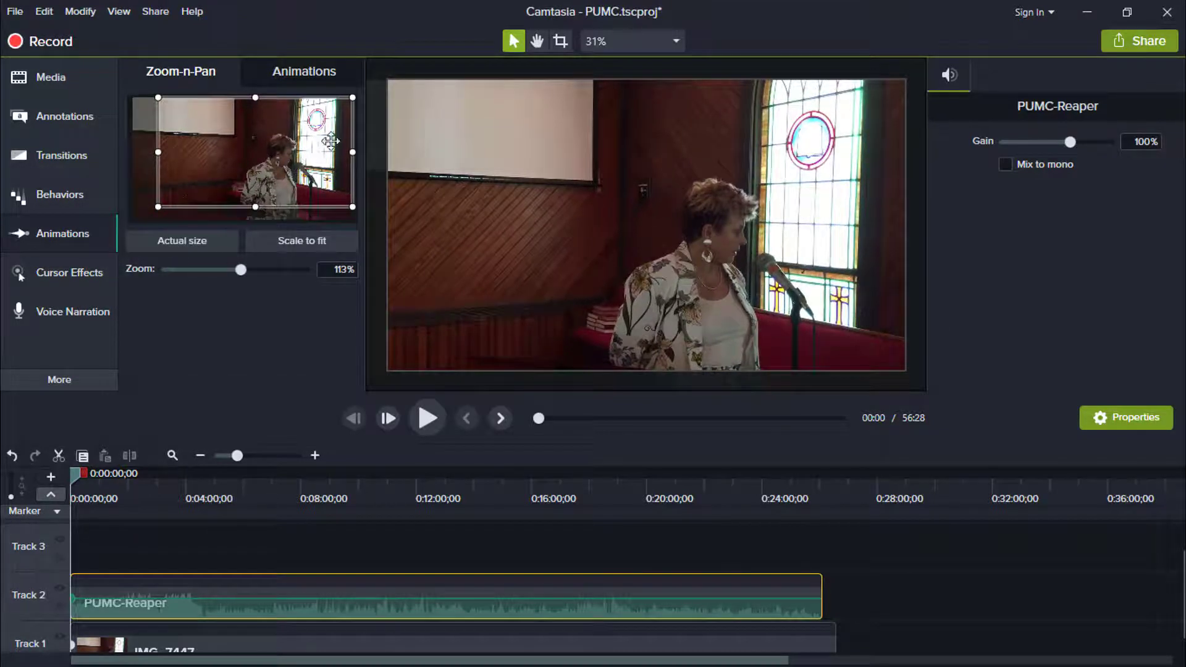
{"action": "left_click_drag", "start_coordinate": [353, 97], "coordinate": [314, 115]}
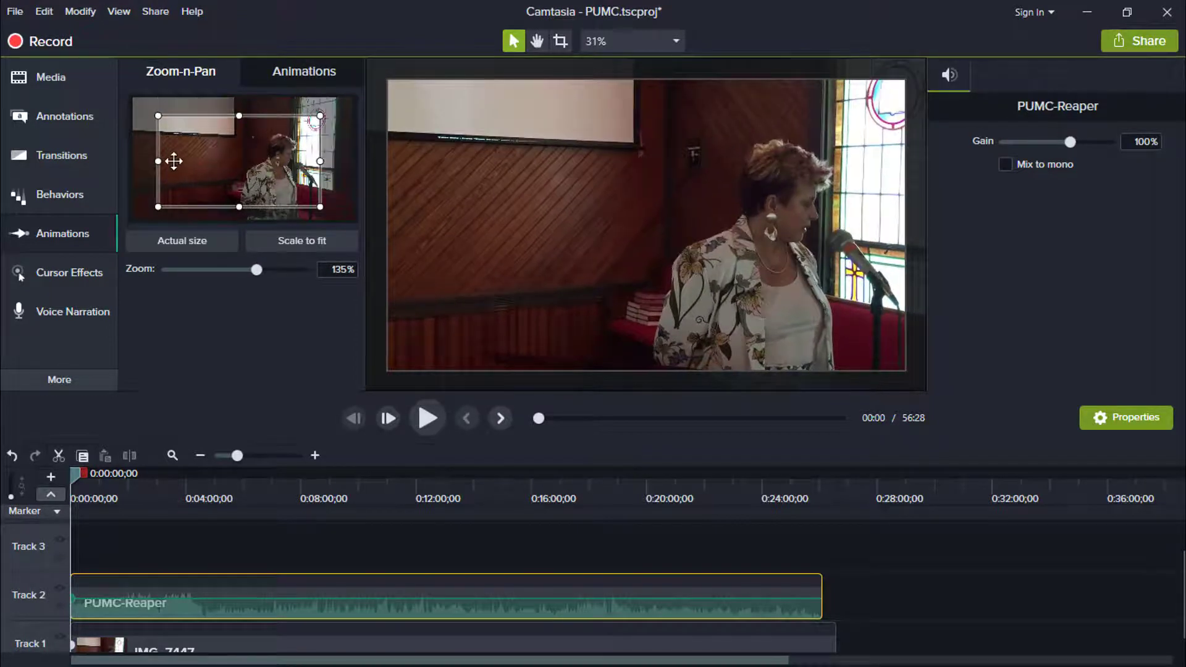
{"action": "left_click_drag", "start_coordinate": [158, 117], "coordinate": [186, 141]}
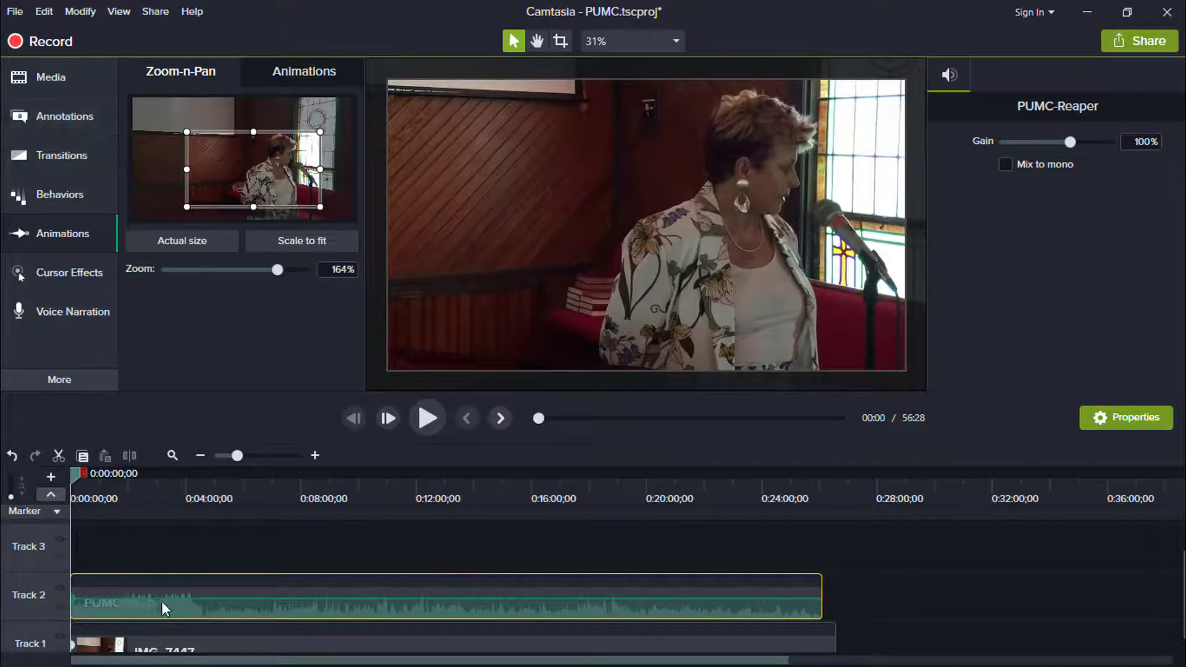
Move the audio and video clips together to start at about 7:45, and add a plain Basic text callout at the timeline start.
{"action": "left_click", "coordinate": [191, 645], "text": "ctrl"}
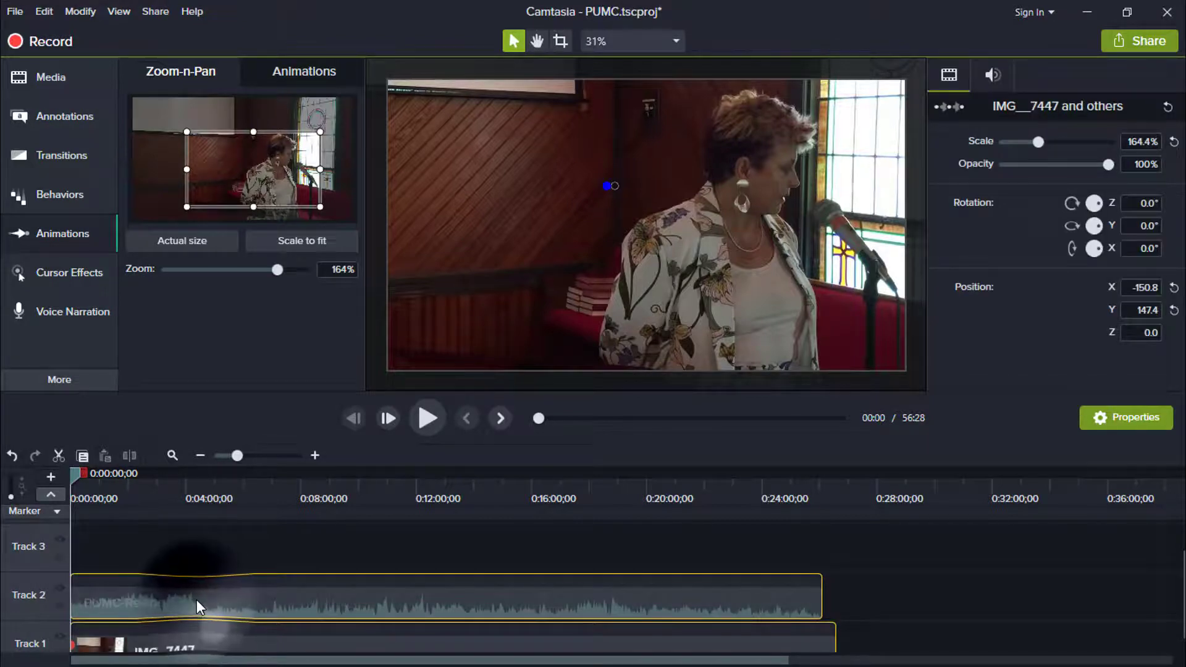
{"action": "left_click_drag", "start_coordinate": [196, 600], "coordinate": [421, 620]}
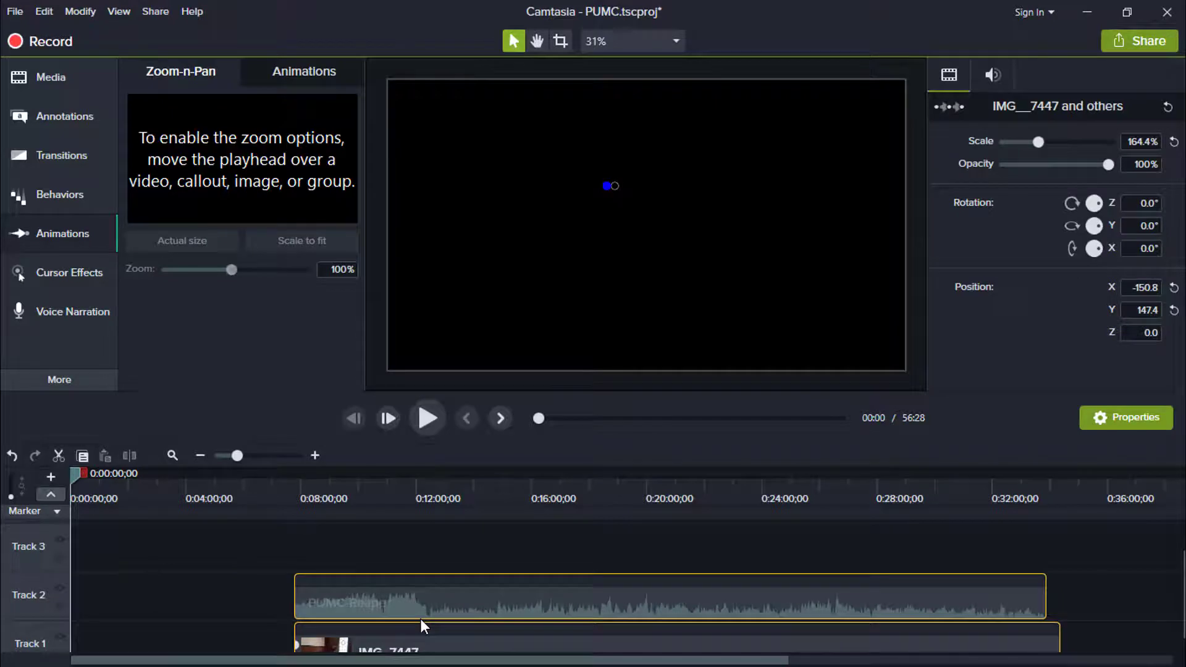
{"action": "left_click", "coordinate": [49, 122]}
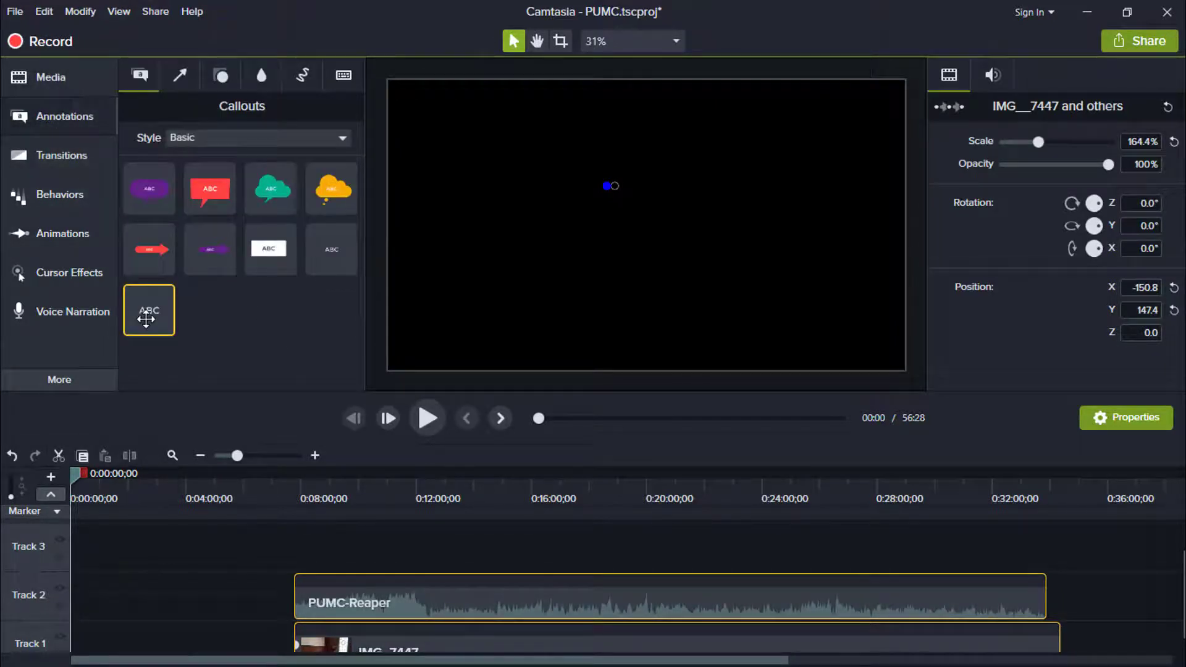
{"action": "double_click", "coordinate": [146, 319]}
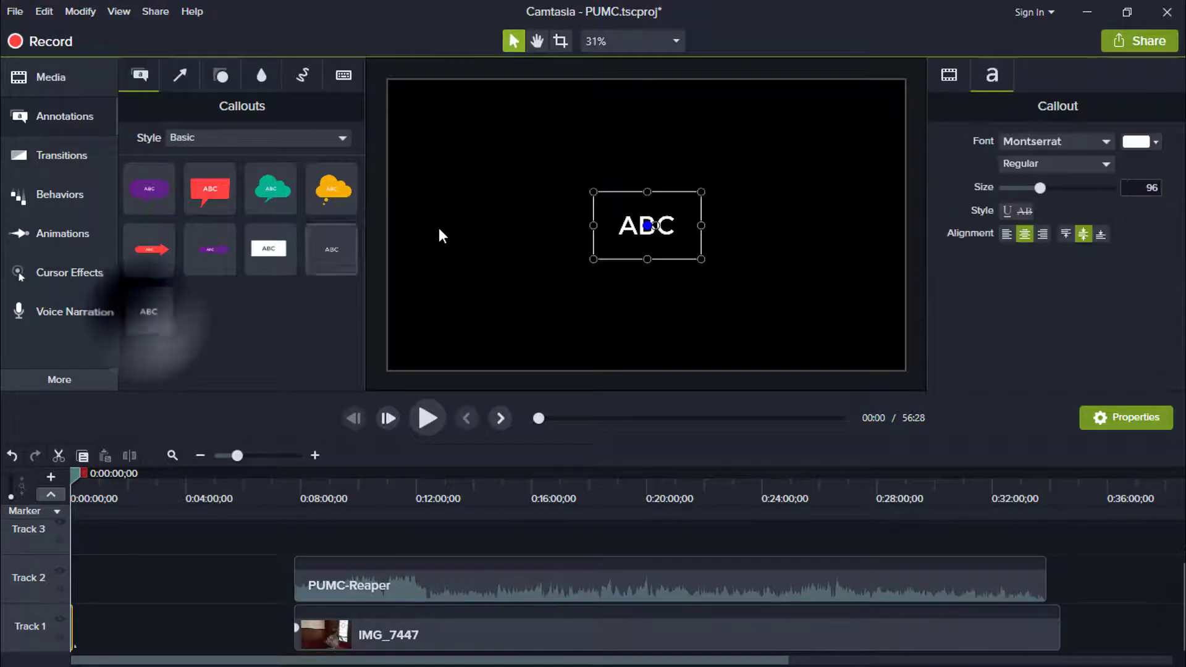
Set the callout's text to PUMC and widen its text box to the full width of the canvas.
{"action": "left_click", "coordinate": [628, 229]}
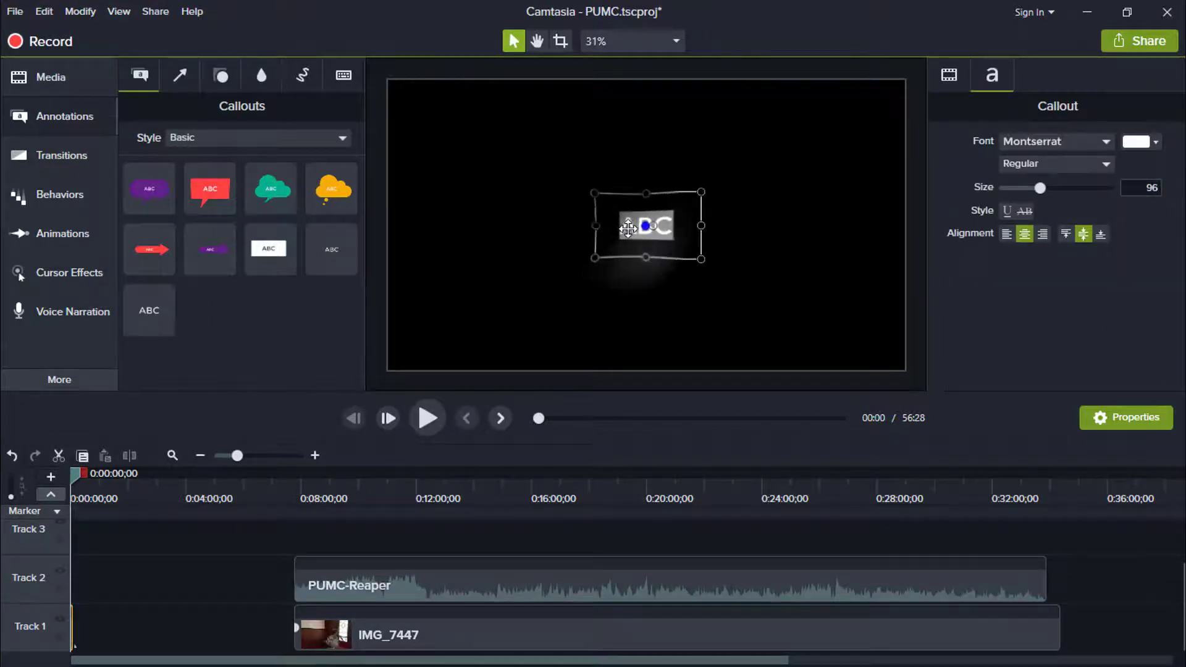
{"action": "type", "text": "P"}
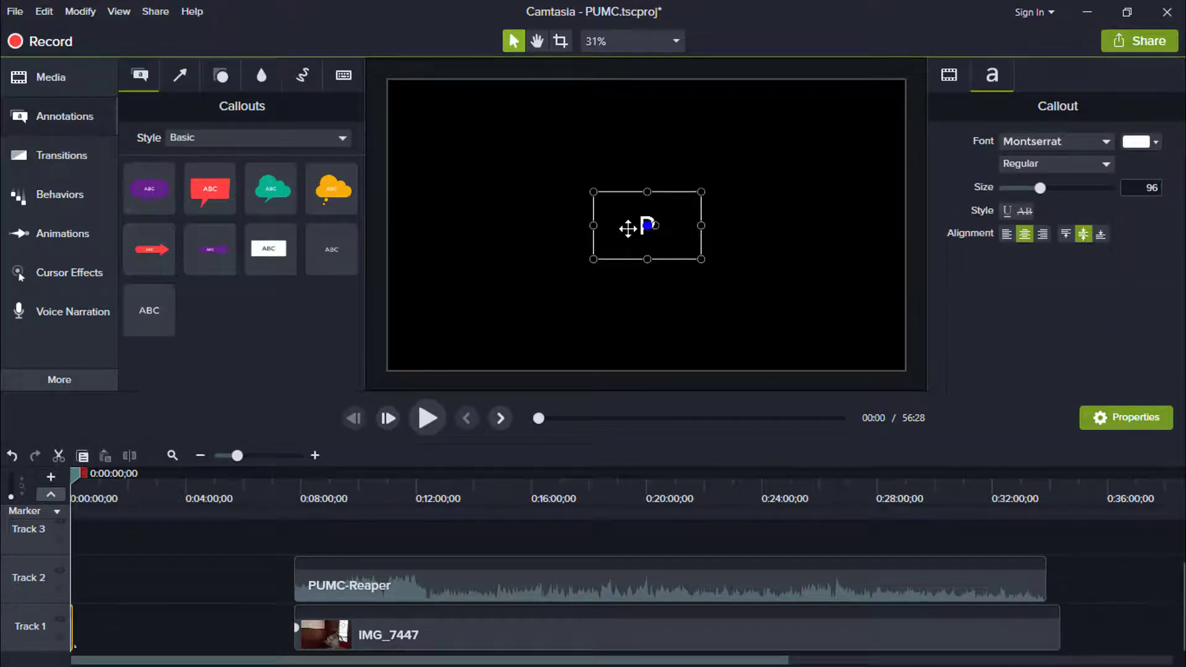
{"action": "type", "text": "UMC"}
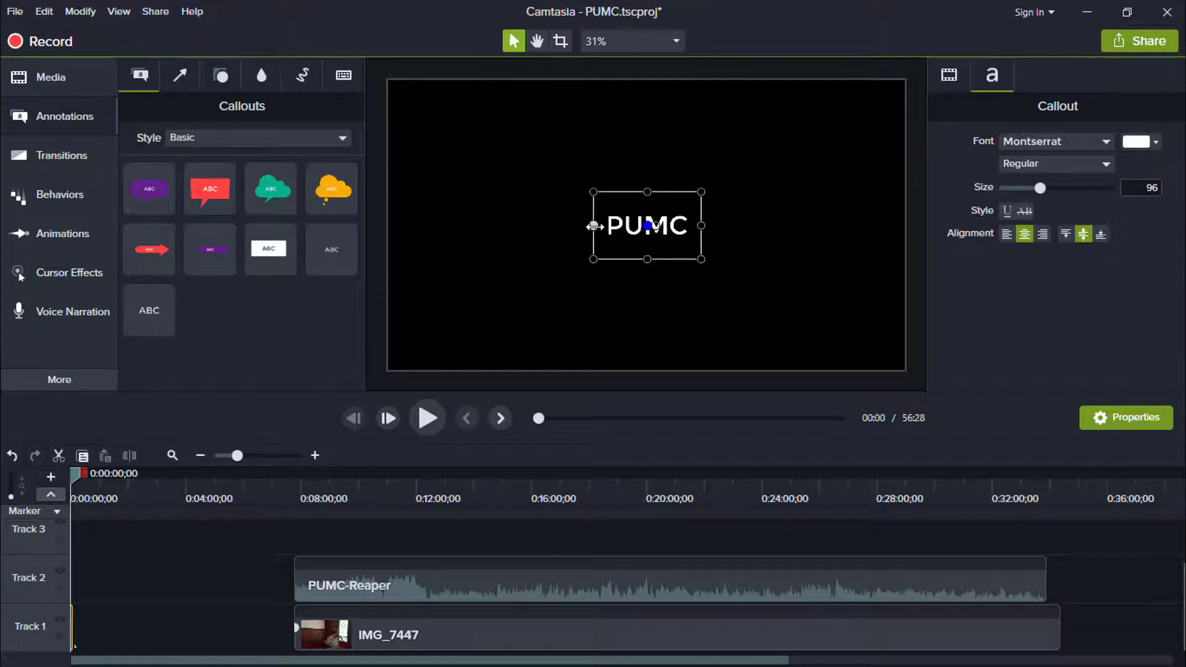
{"action": "left_click_drag", "start_coordinate": [594, 226], "coordinate": [388, 226]}
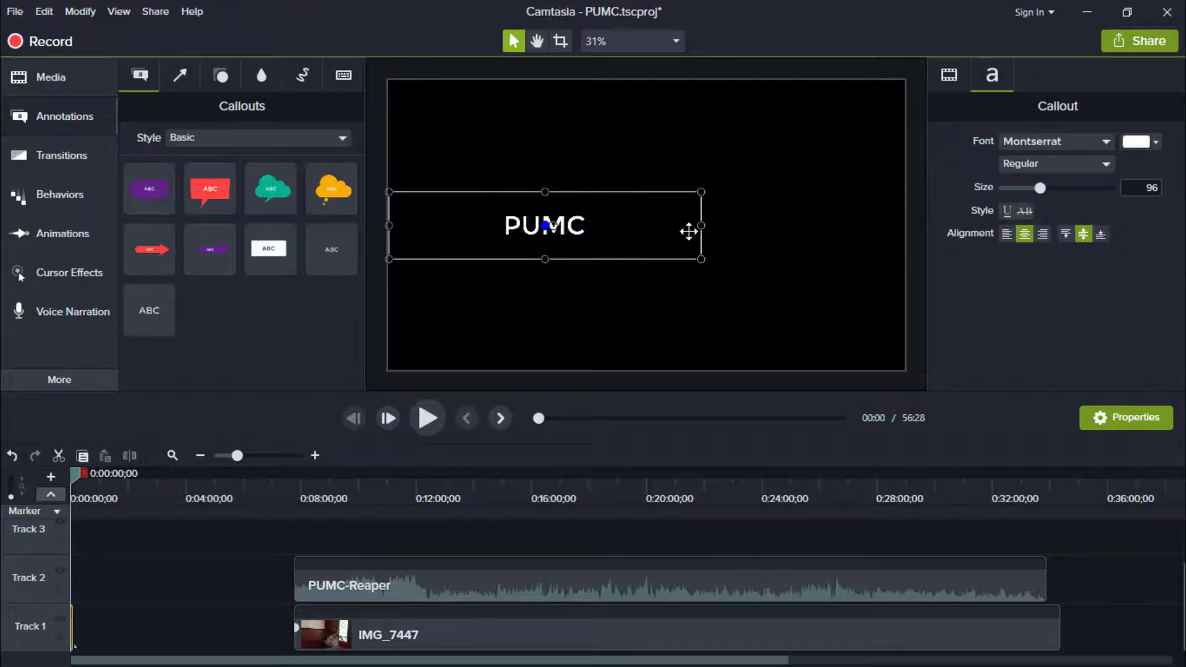
{"action": "left_click_drag", "start_coordinate": [697, 229], "coordinate": [905, 225]}
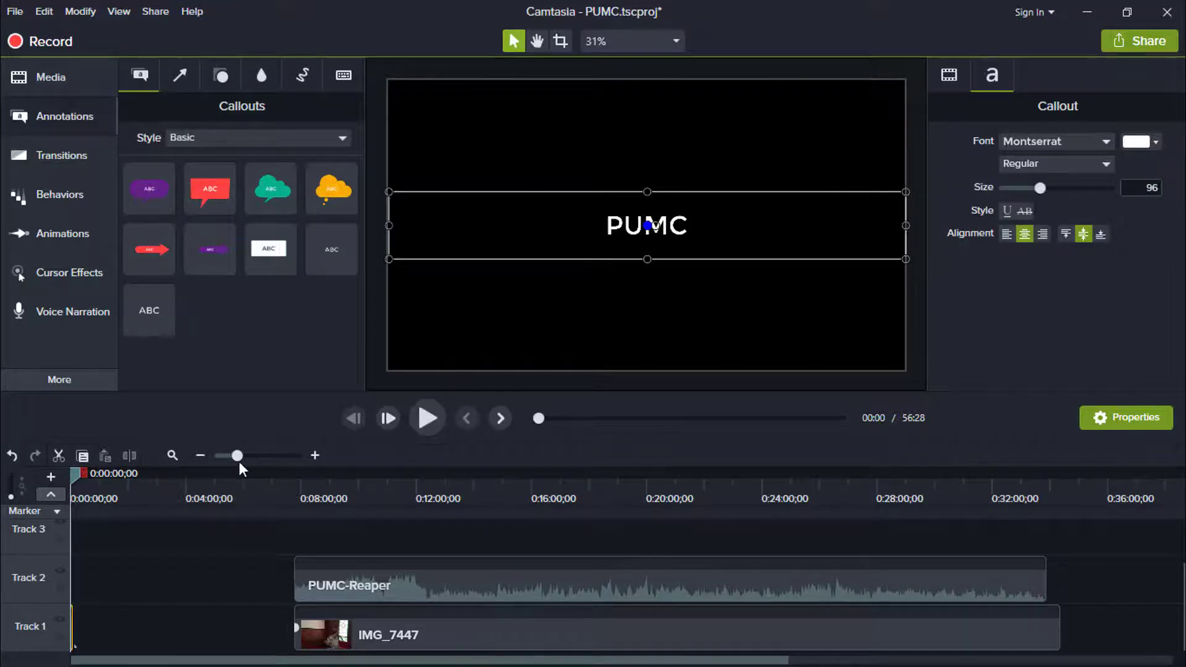
Extend the PUMC title clip to end at 0:00:07;00 and add a Circle stretch transition to both of its ends.
{"action": "left_click", "coordinate": [272, 456]}
{"action": "mouse_move", "coordinate": [180, 647]}
{"action": "left_mouse_down"}
{"action": "mouse_move", "coordinate": [187, 631]}
{"action": "mouse_move", "coordinate": [338, 628]}
{"action": "mouse_move", "coordinate": [161, 643]}
{"action": "left_mouse_up"}
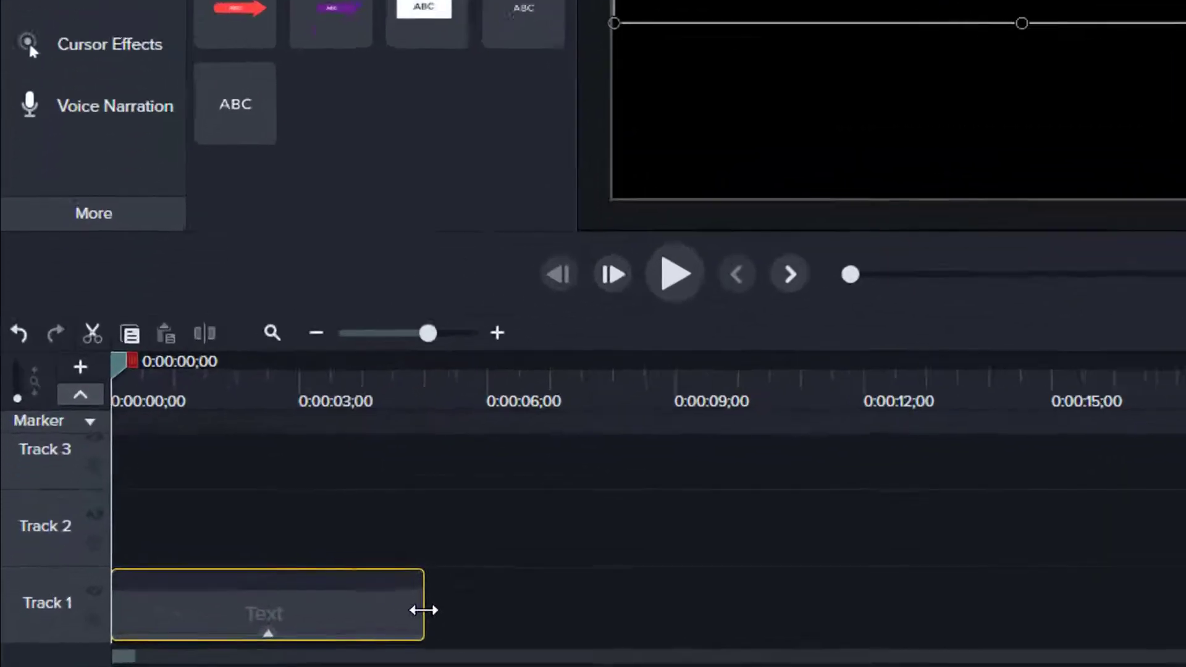
{"action": "left_click_drag", "start_coordinate": [424, 611], "coordinate": [702, 578]}
{"action": "left_click_drag", "start_coordinate": [822, 561], "coordinate": [628, 552]}
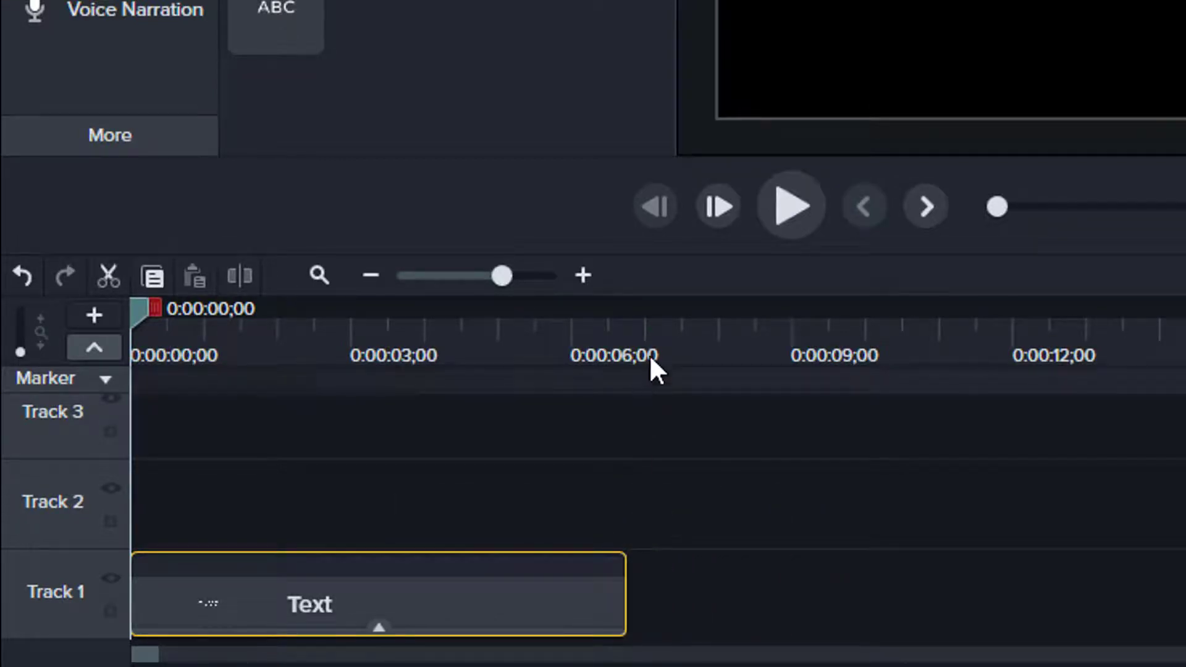
{"action": "left_click", "coordinate": [647, 317]}
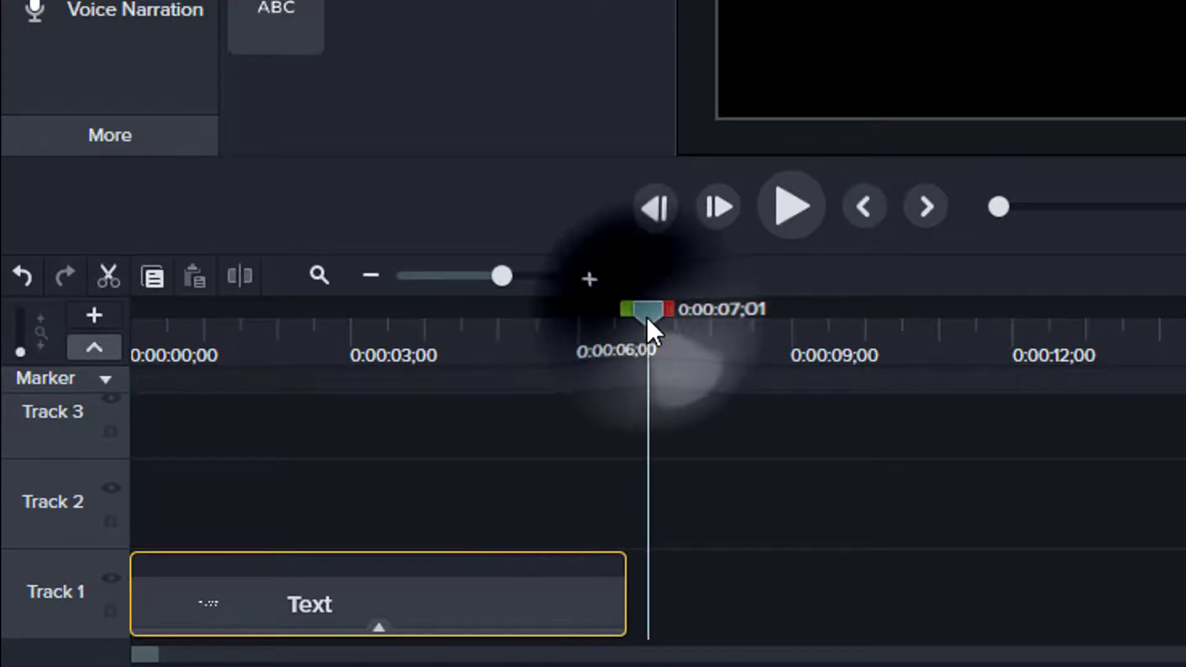
{"action": "mouse_move", "coordinate": [646, 317]}
{"action": "left_mouse_down"}
{"action": "mouse_move", "coordinate": [596, 313]}
{"action": "mouse_move", "coordinate": [645, 314]}
{"action": "left_mouse_up"}
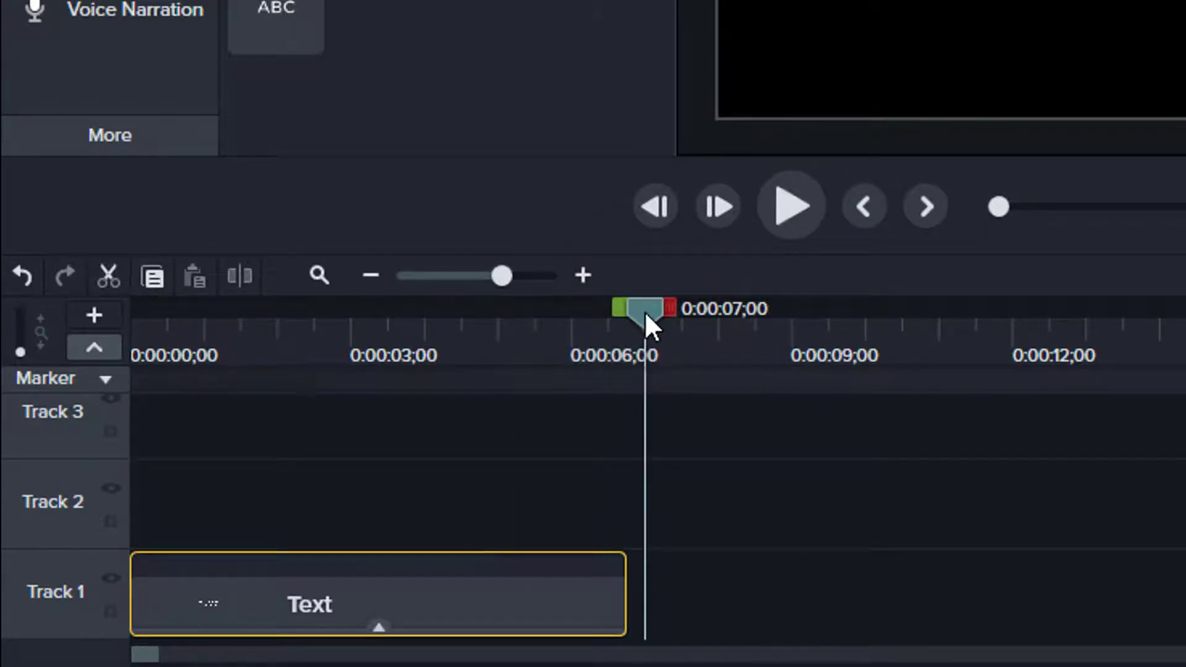
{"action": "left_click", "coordinate": [622, 590]}
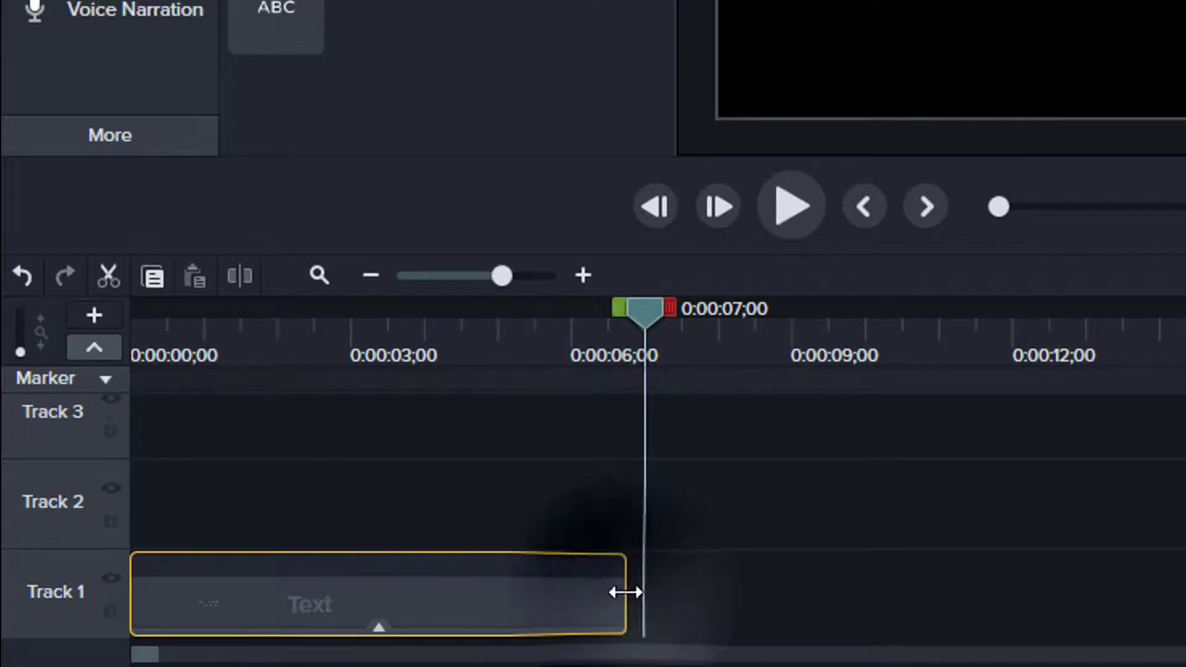
{"action": "left_click_drag", "start_coordinate": [625, 595], "coordinate": [640, 600]}
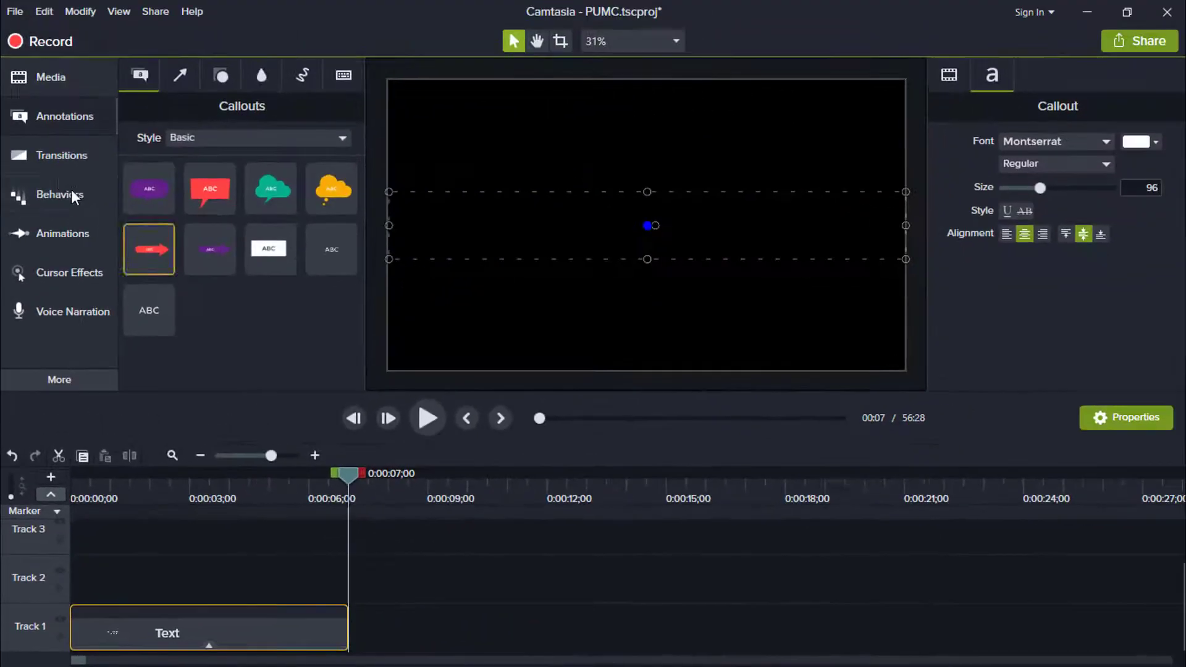
{"action": "left_click", "coordinate": [56, 157]}
{"action": "left_click_drag", "start_coordinate": [183, 241], "coordinate": [198, 619]}
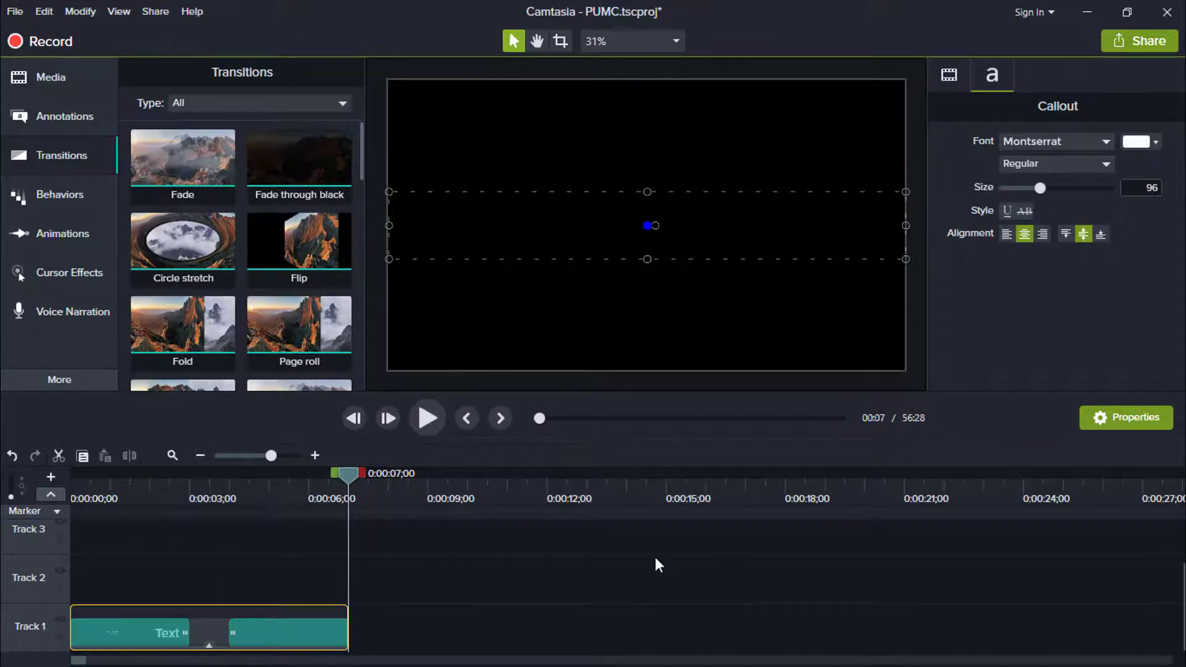
Move the PUMC-Reaper and IMG_7447 clips together so they start at 7 seconds, directly after the title.
{"action": "left_click", "coordinate": [239, 455]}
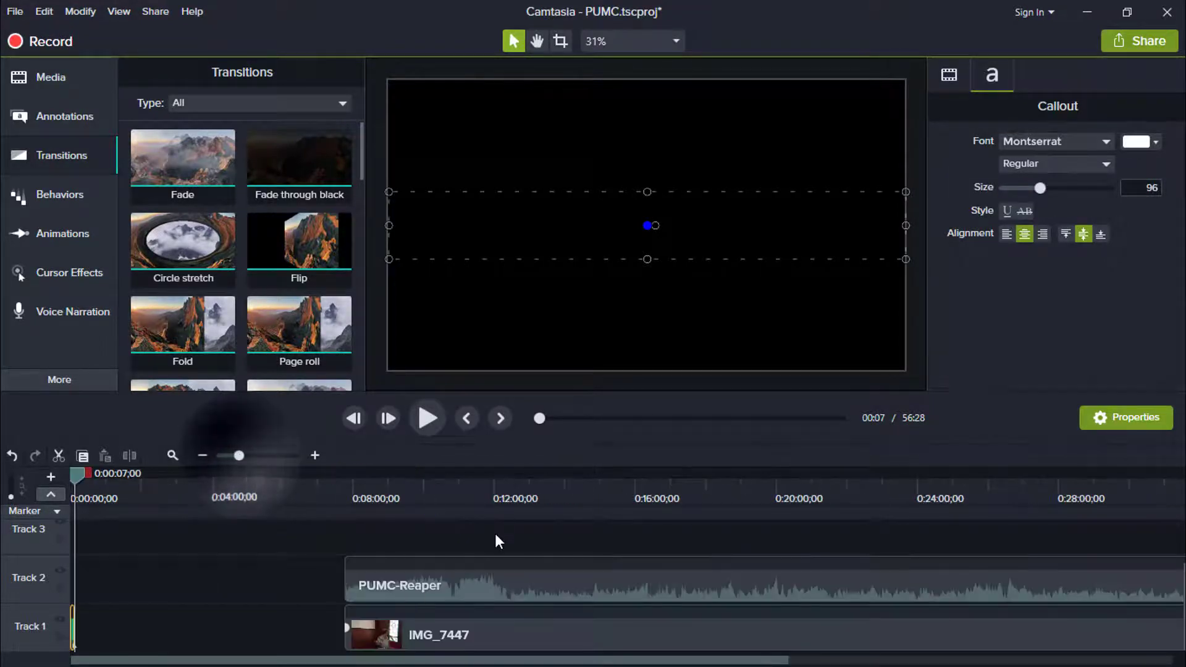
{"action": "left_click", "coordinate": [557, 580]}
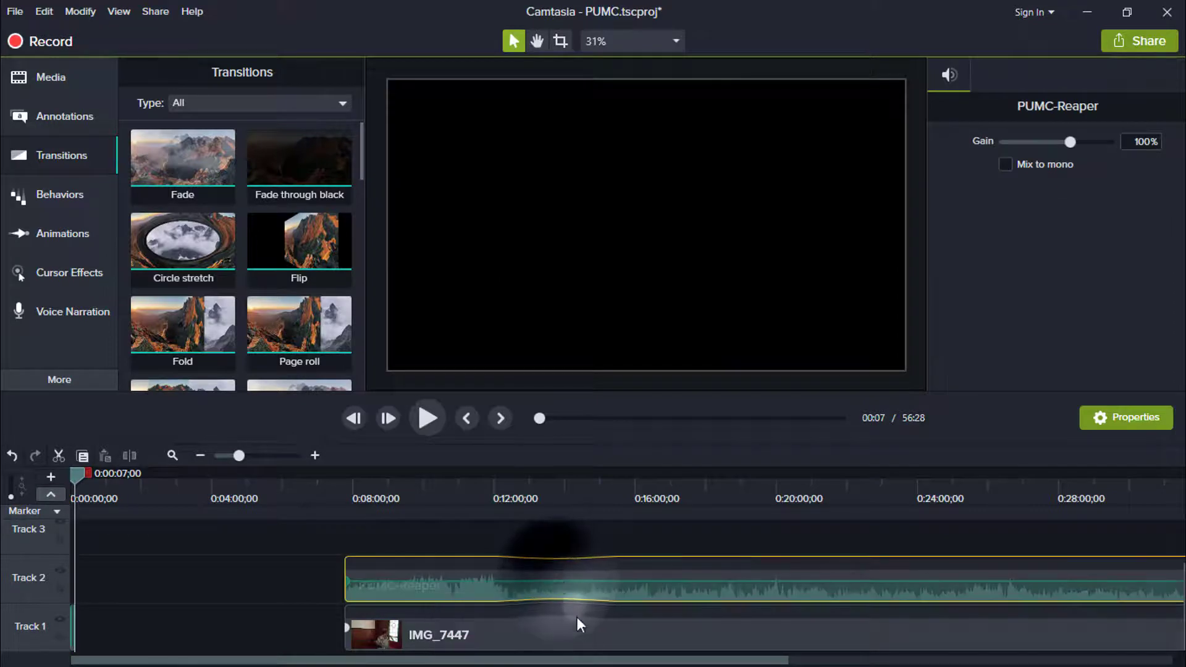
{"action": "left_click", "coordinate": [593, 629], "text": "ctrl"}
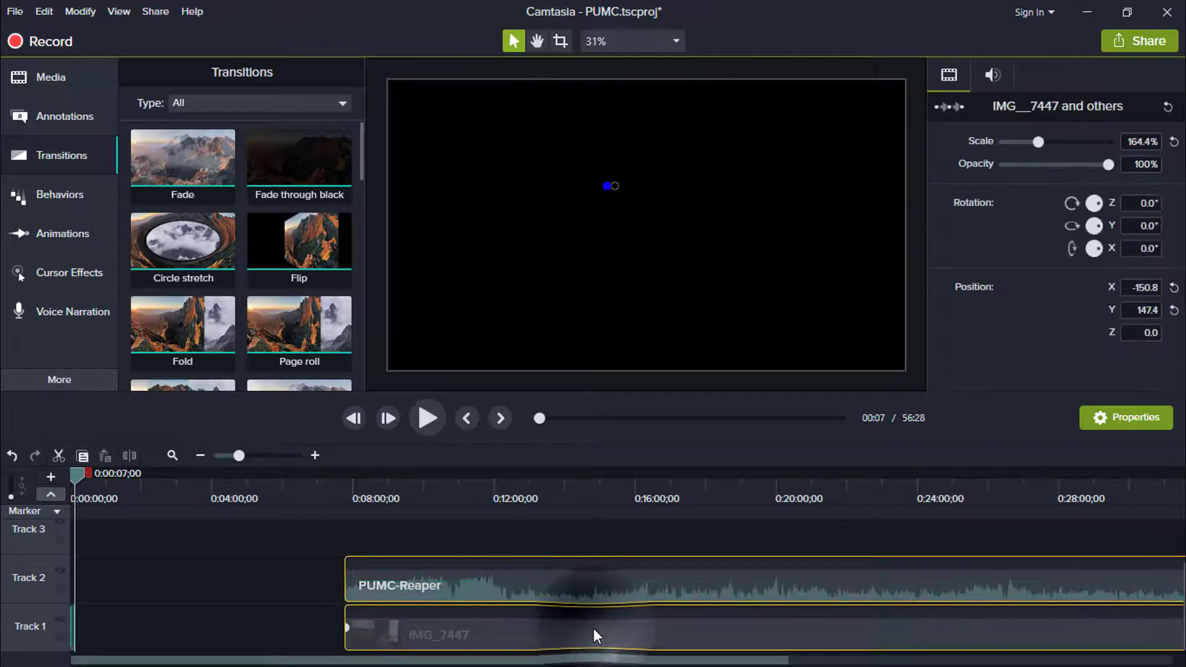
{"action": "left_click_drag", "start_coordinate": [593, 628], "coordinate": [314, 621]}
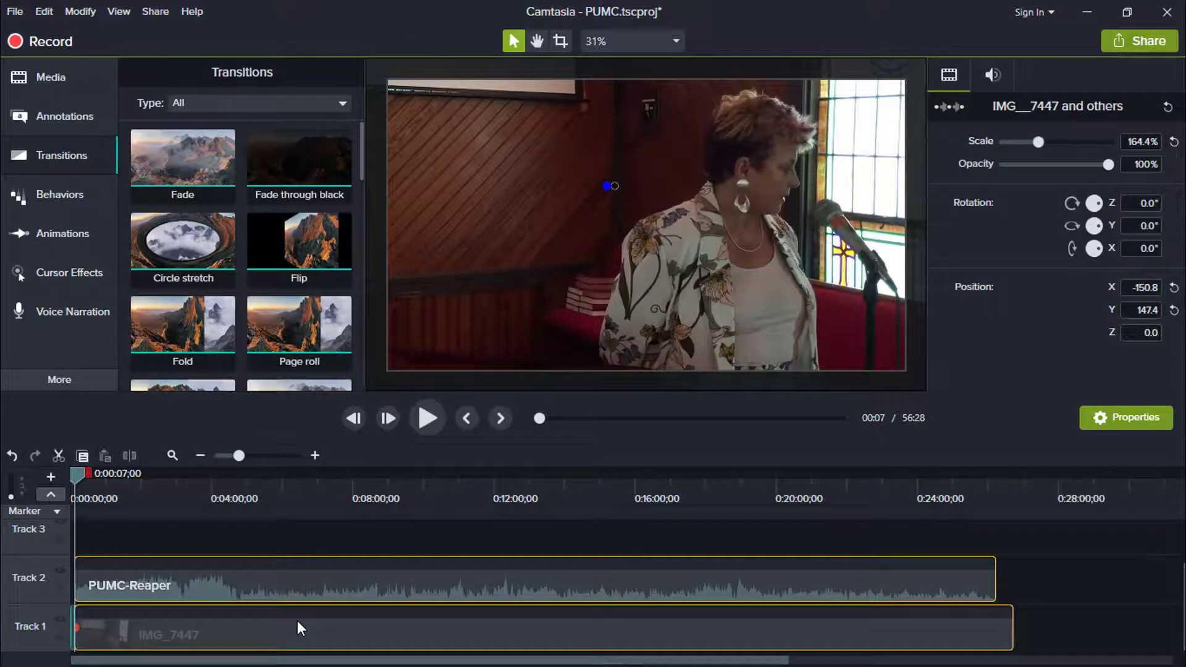
Delete the title's ending Circle stretch, add a transition across the cut between the title and IMG_7447, and preview the opening.
{"action": "left_click", "coordinate": [259, 457]}
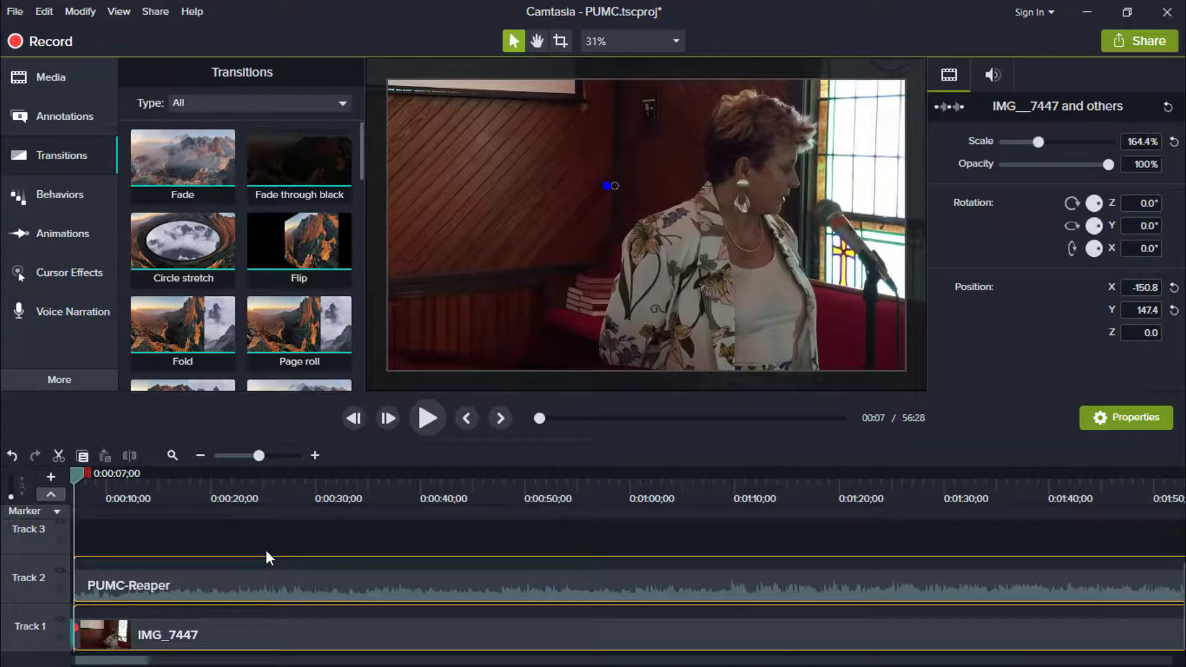
{"action": "left_click", "coordinate": [465, 417]}
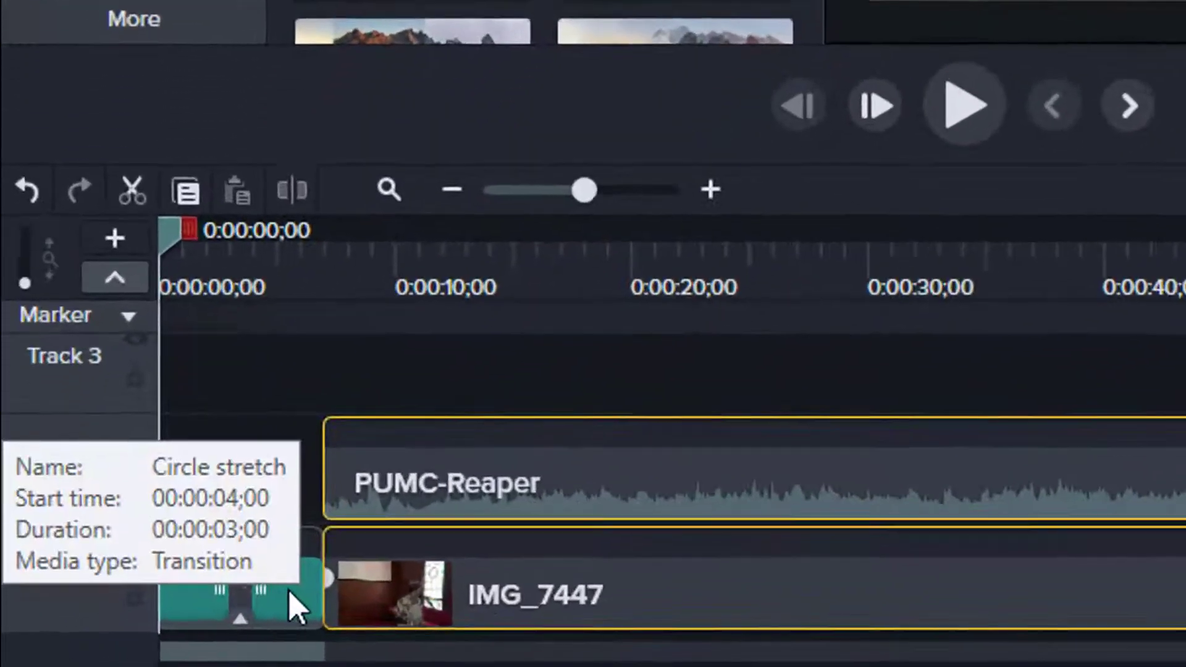
{"action": "left_click", "coordinate": [129, 633]}
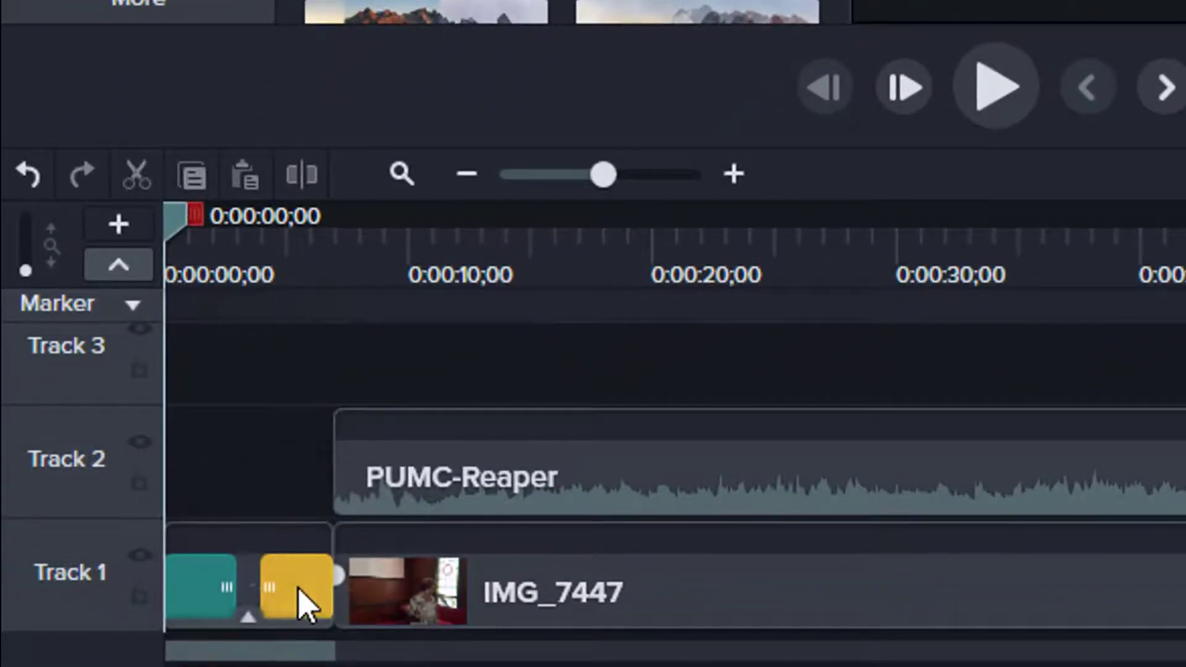
{"action": "key", "text": "Delete"}
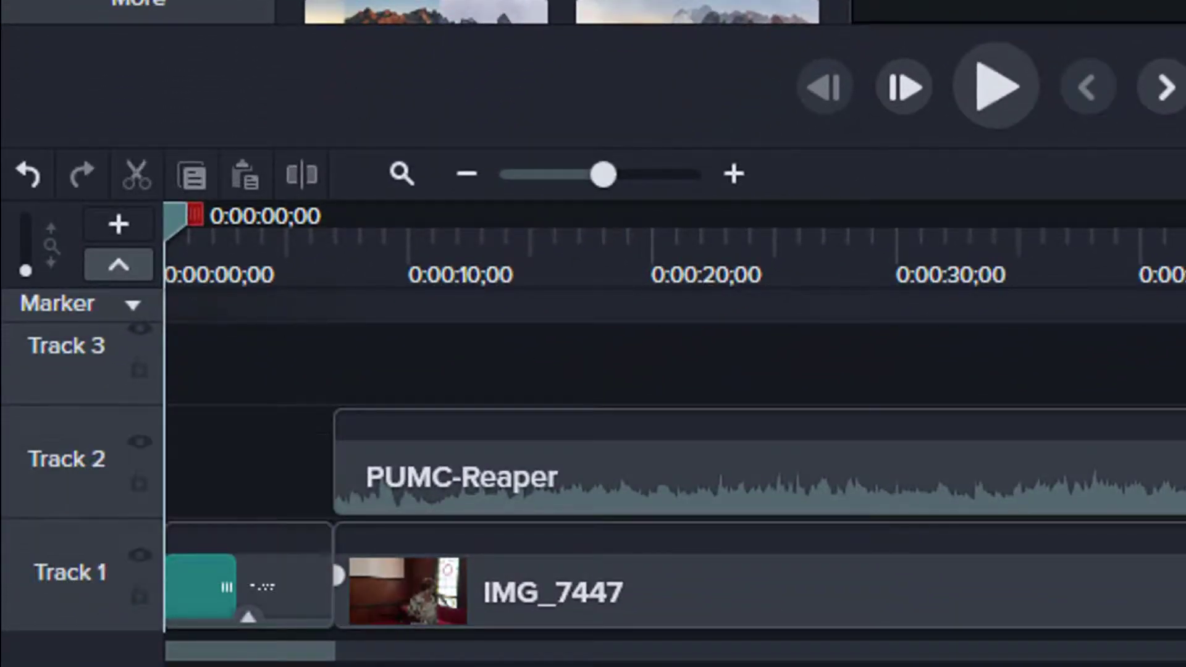
{"action": "left_click_drag", "start_coordinate": [278, 587], "coordinate": [354, 569]}
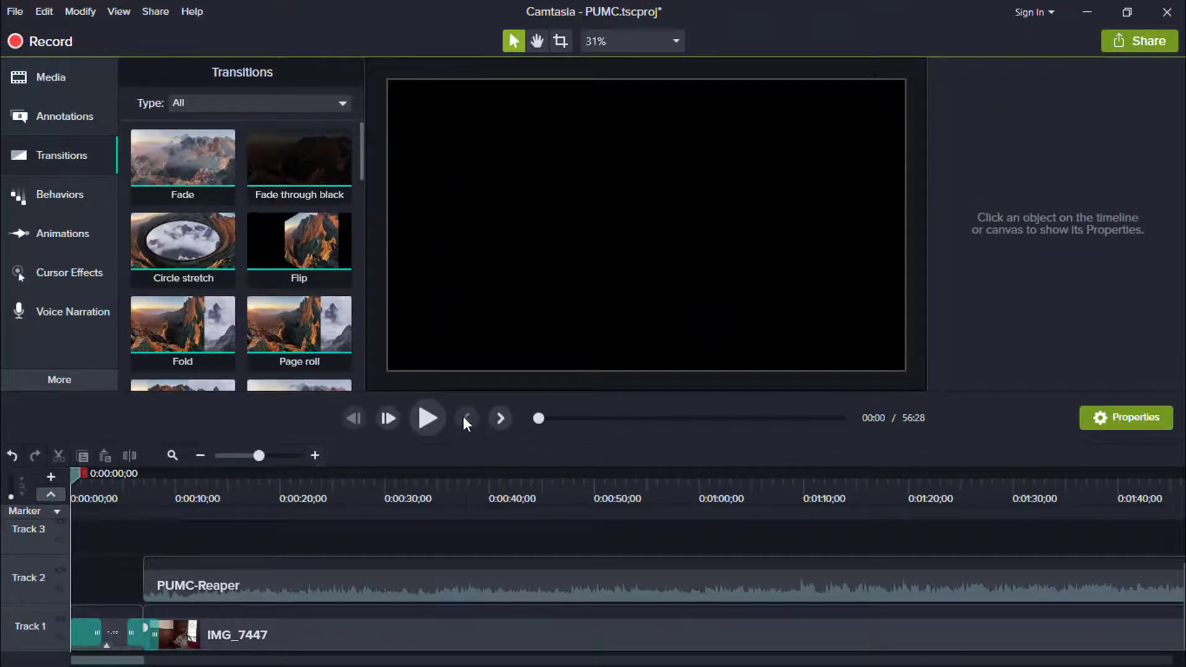
{"action": "left_click", "coordinate": [427, 418]}
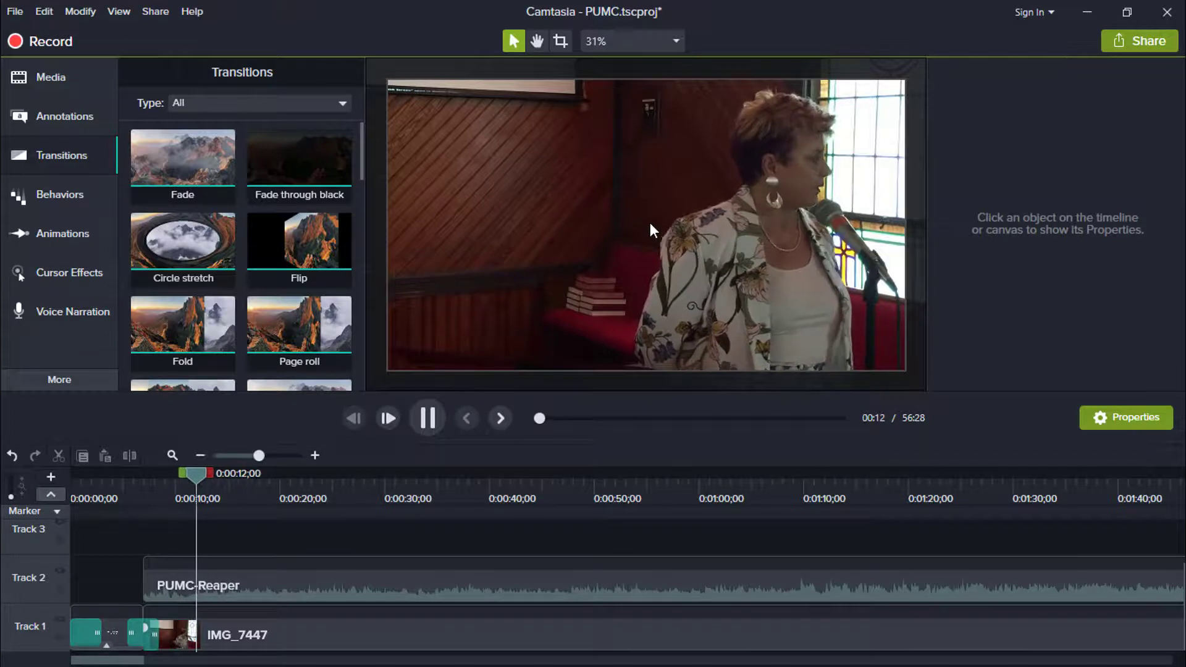
{"action": "left_click", "coordinate": [425, 417]}
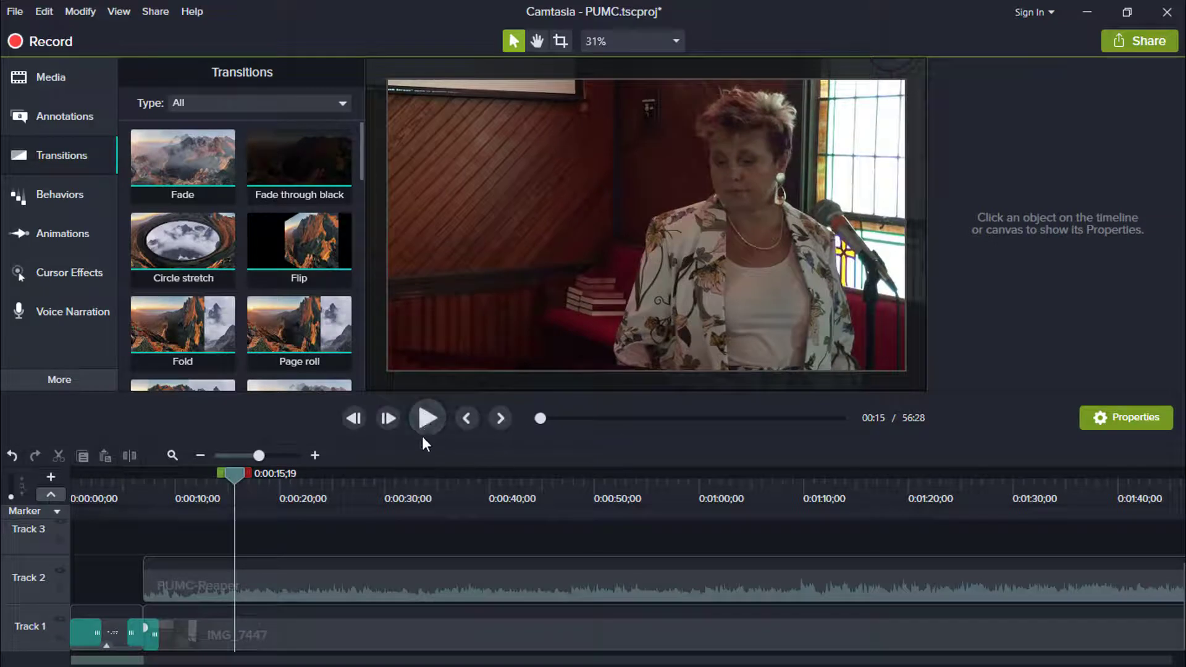
Find the point at about 4:36 where the woman walks away from the microphone, and scale the Zoom-n-Pan frame to fit there.
{"action": "left_click_drag", "start_coordinate": [258, 455], "coordinate": [236, 456]}
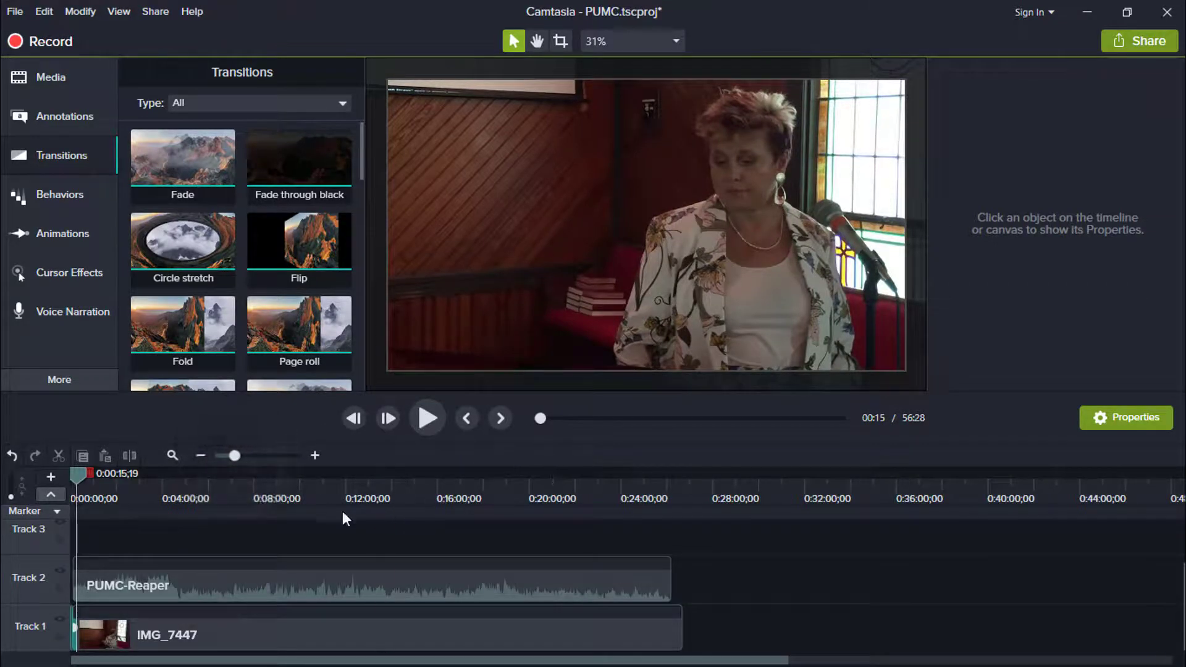
{"action": "left_click", "coordinate": [184, 475]}
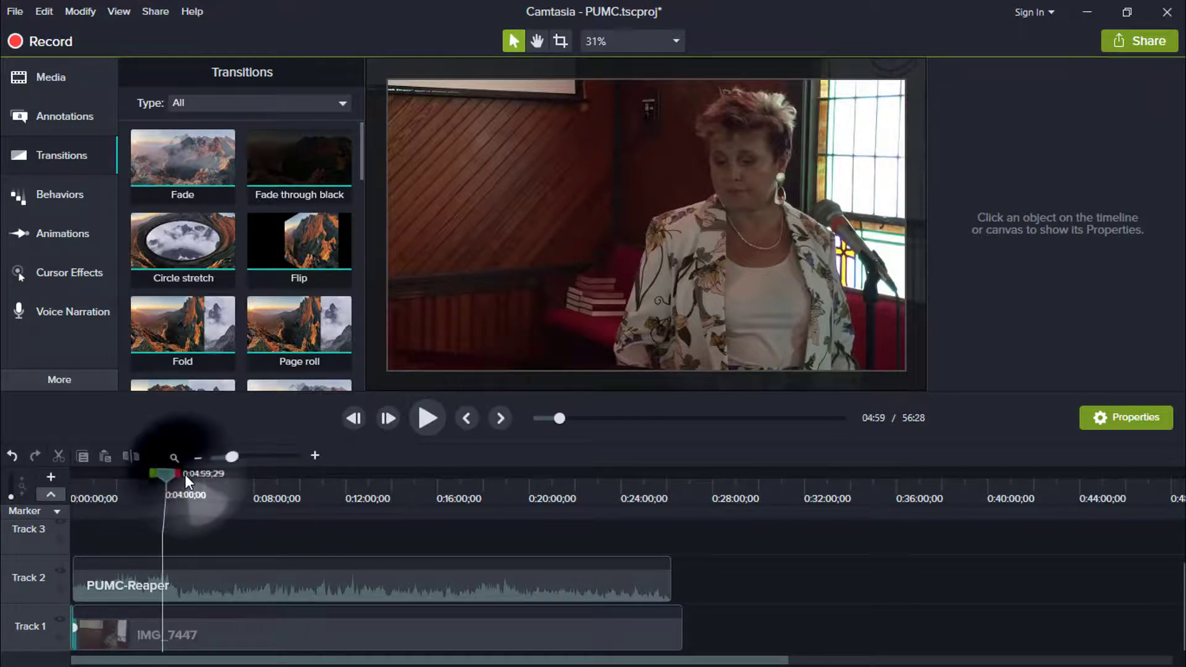
{"action": "left_click", "coordinate": [162, 474]}
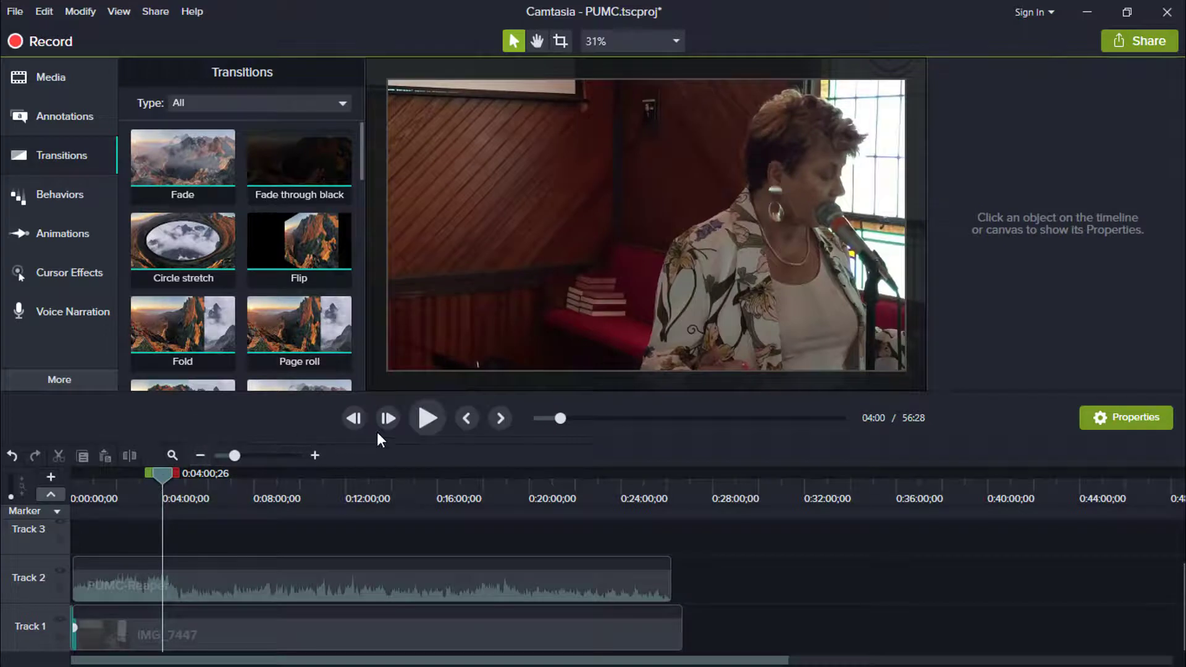
{"action": "left_click", "coordinate": [426, 423]}
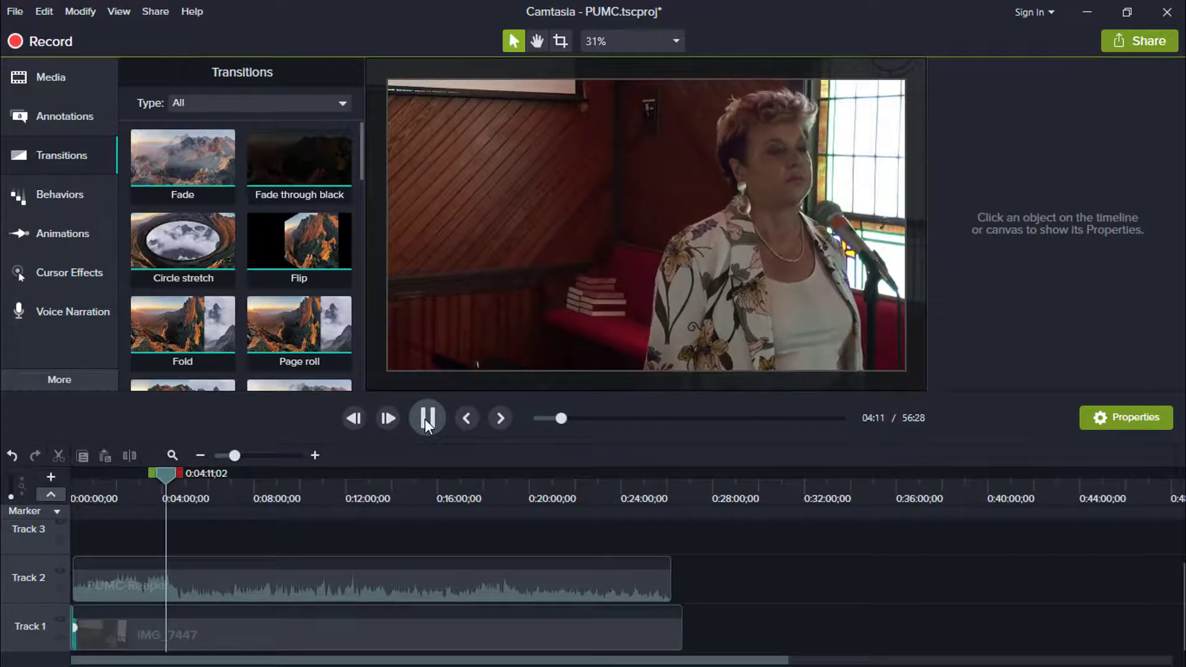
{"action": "left_click", "coordinate": [427, 418]}
{"action": "left_click", "coordinate": [264, 457]}
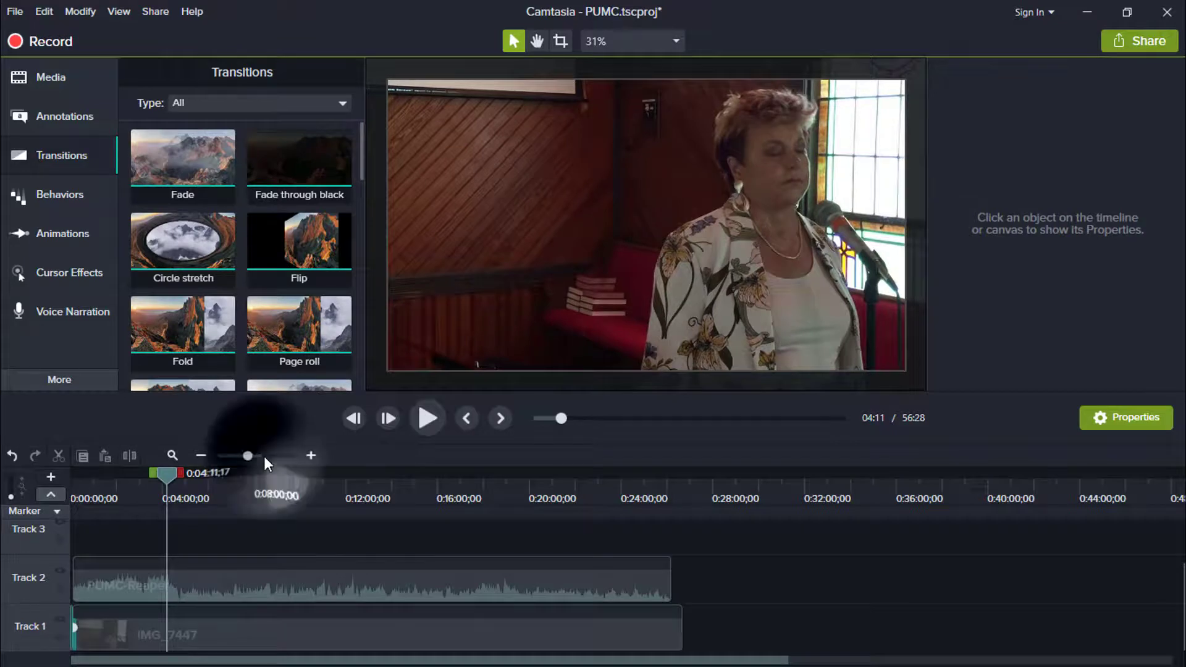
{"action": "left_click", "coordinate": [450, 471]}
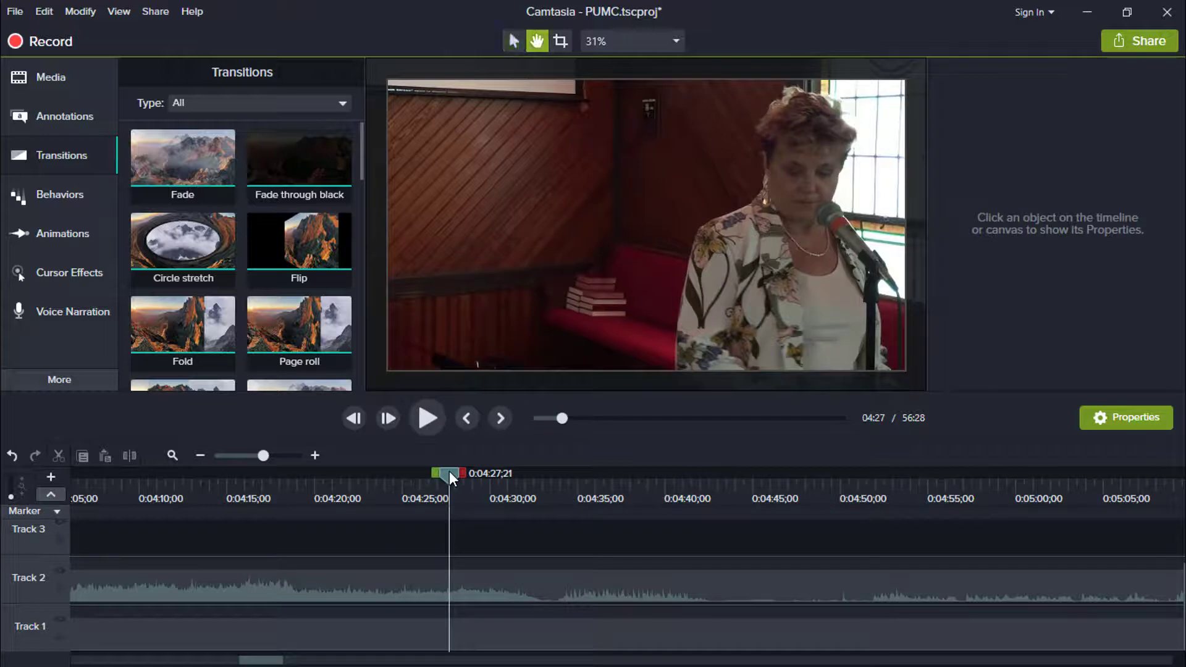
{"action": "key", "text": "space"}
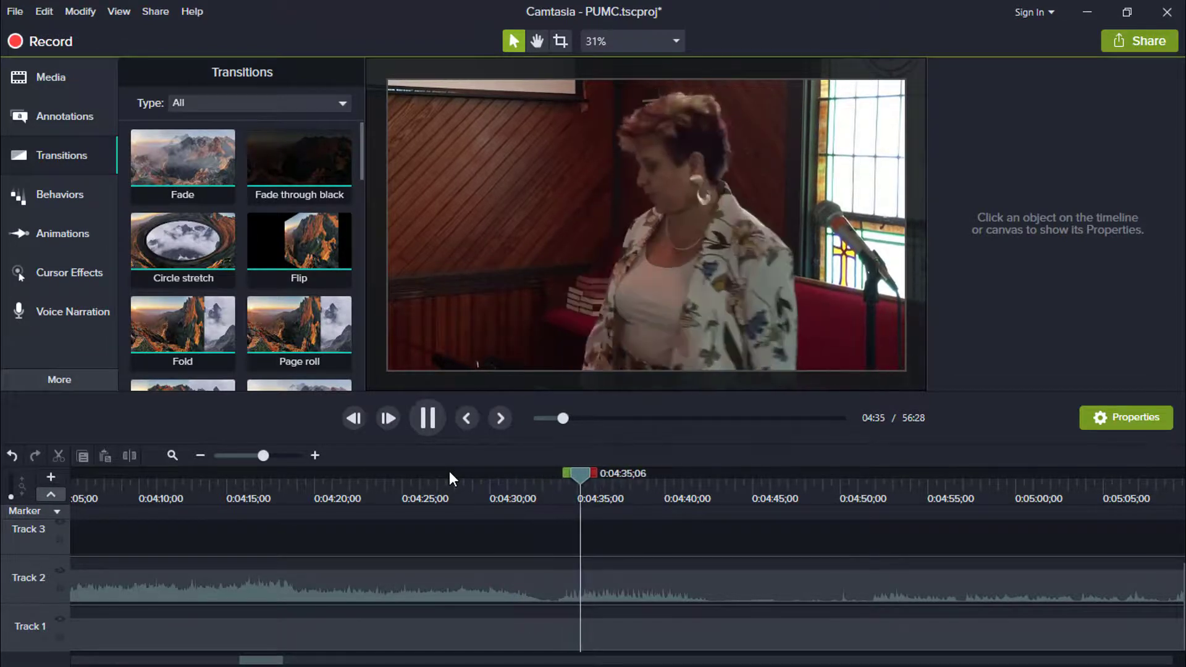
{"action": "key", "text": "space"}
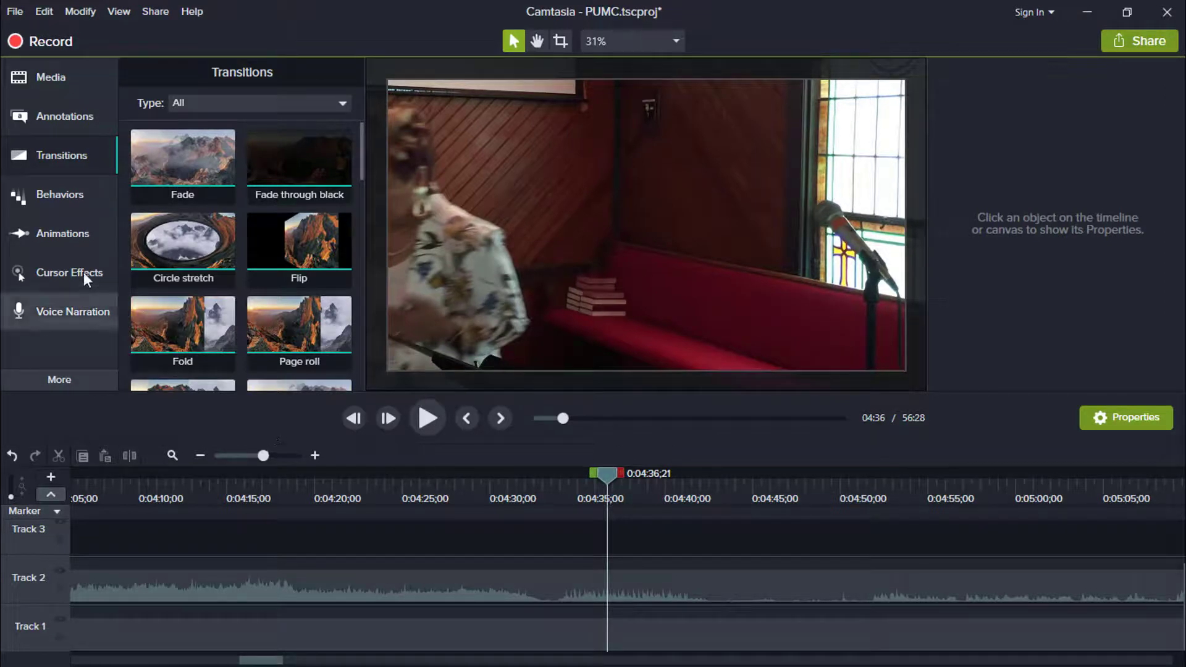
{"action": "left_click", "coordinate": [68, 235]}
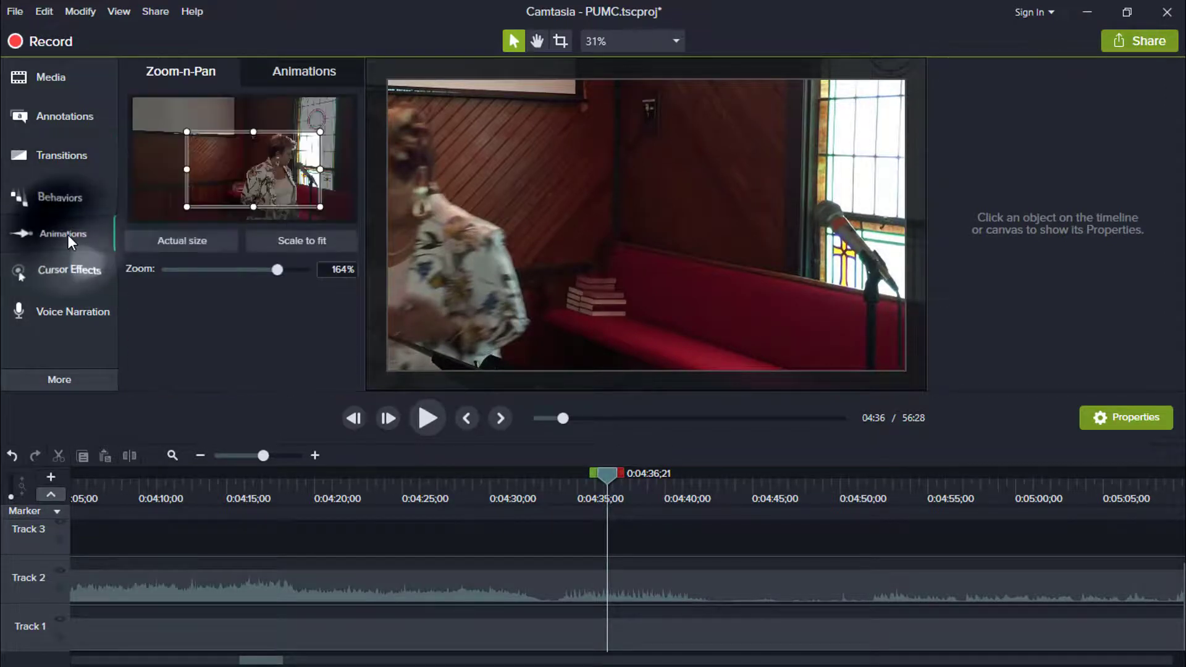
{"action": "left_click", "coordinate": [276, 240]}
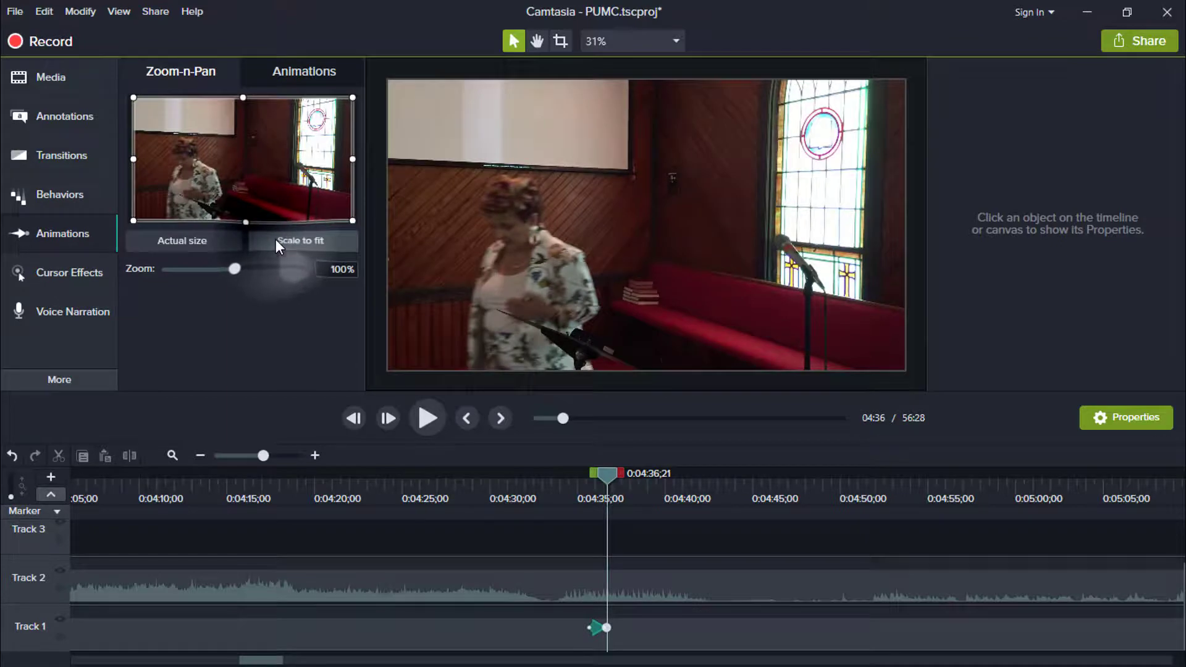
Play on to the pastor at the pulpit at about 4:46 and tighten the Zoom-n-Pan frame around him to 151%.
{"action": "left_click", "coordinate": [422, 419]}
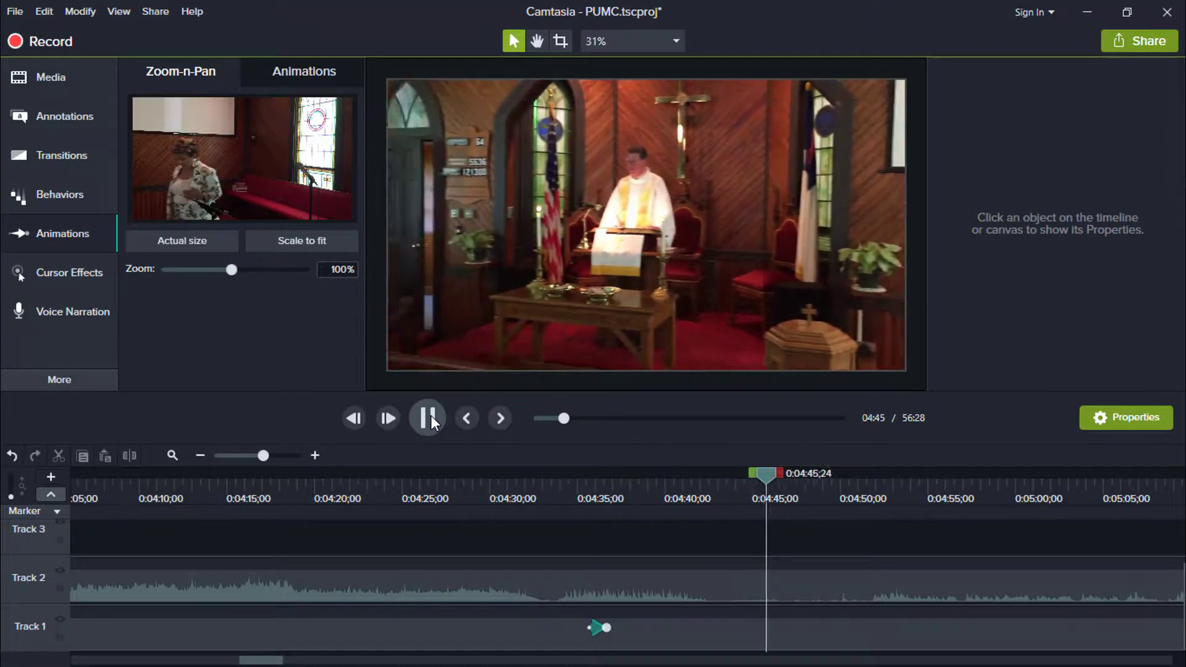
{"action": "left_click", "coordinate": [429, 418]}
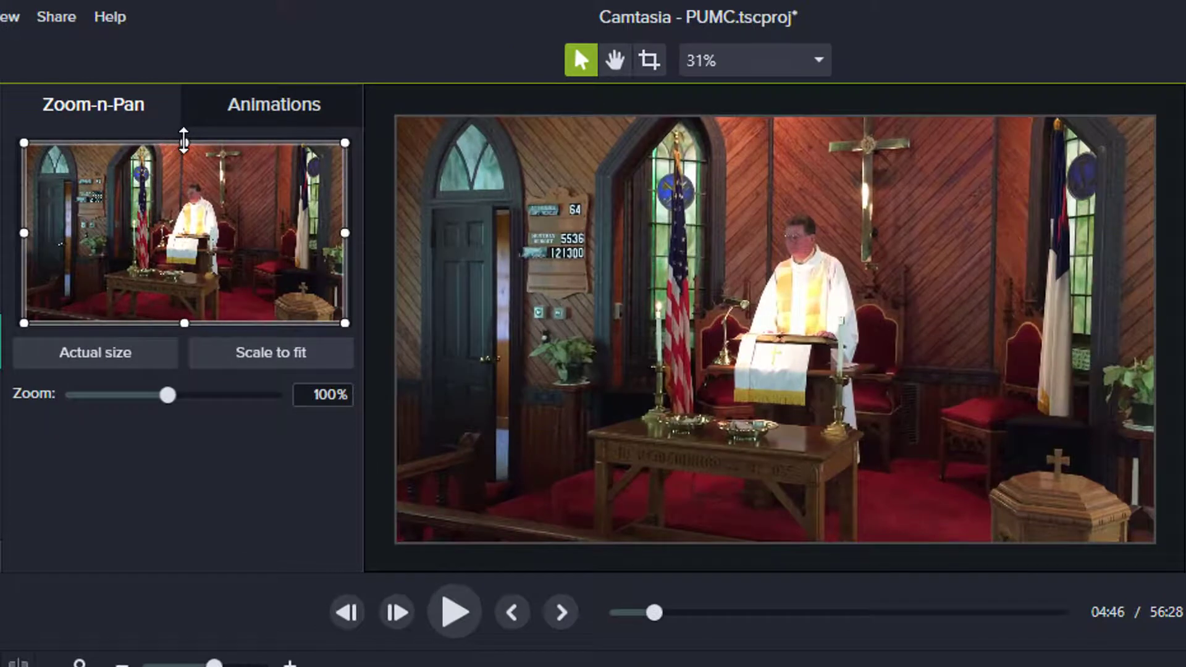
{"action": "left_click_drag", "start_coordinate": [184, 141], "coordinate": [178, 179]}
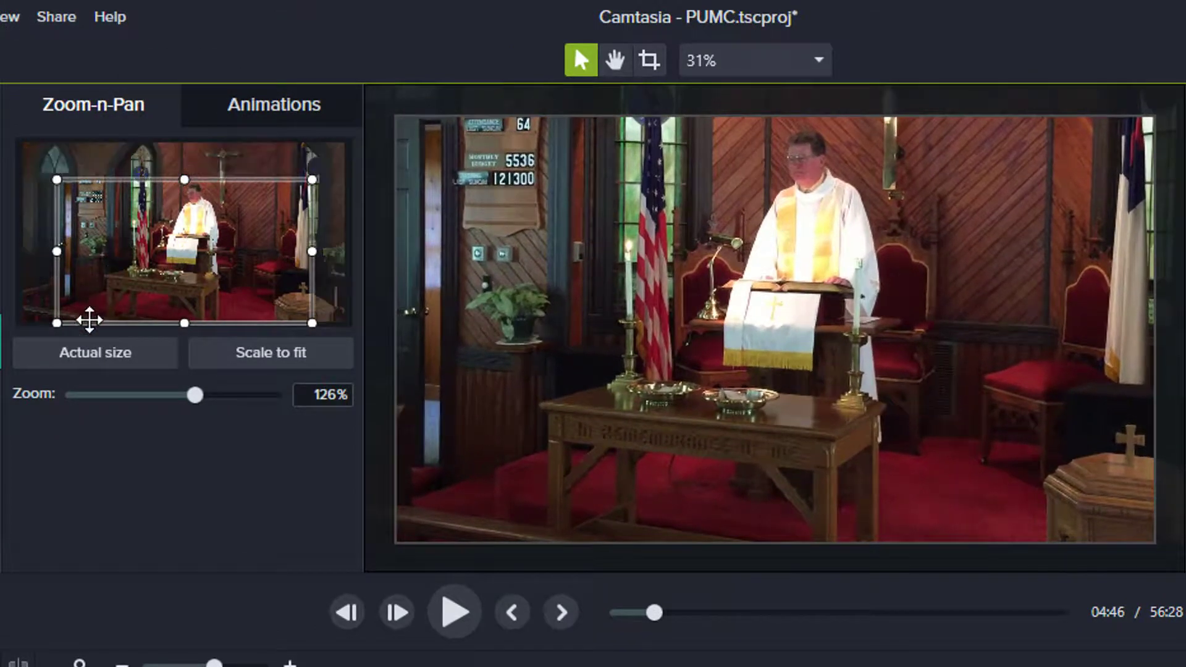
{"action": "left_click_drag", "start_coordinate": [55, 321], "coordinate": [129, 297]}
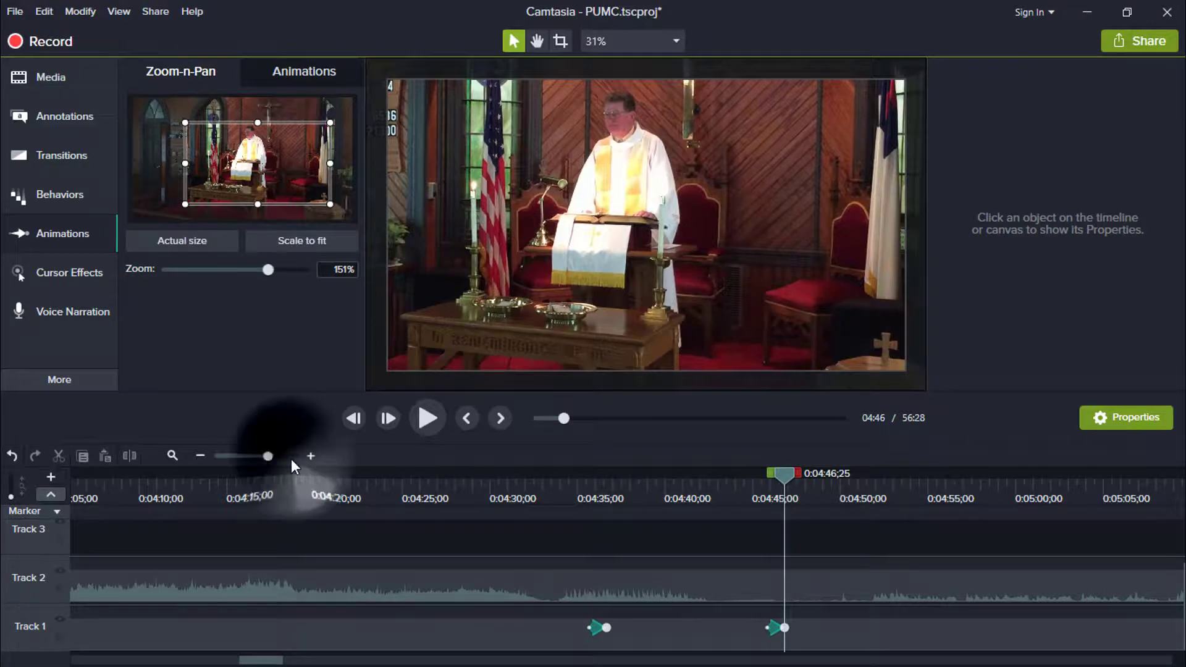
Preview the zoom onto the pastor from just before its animation starts, at 0:04:45;21.
{"action": "left_click", "coordinate": [291, 456]}
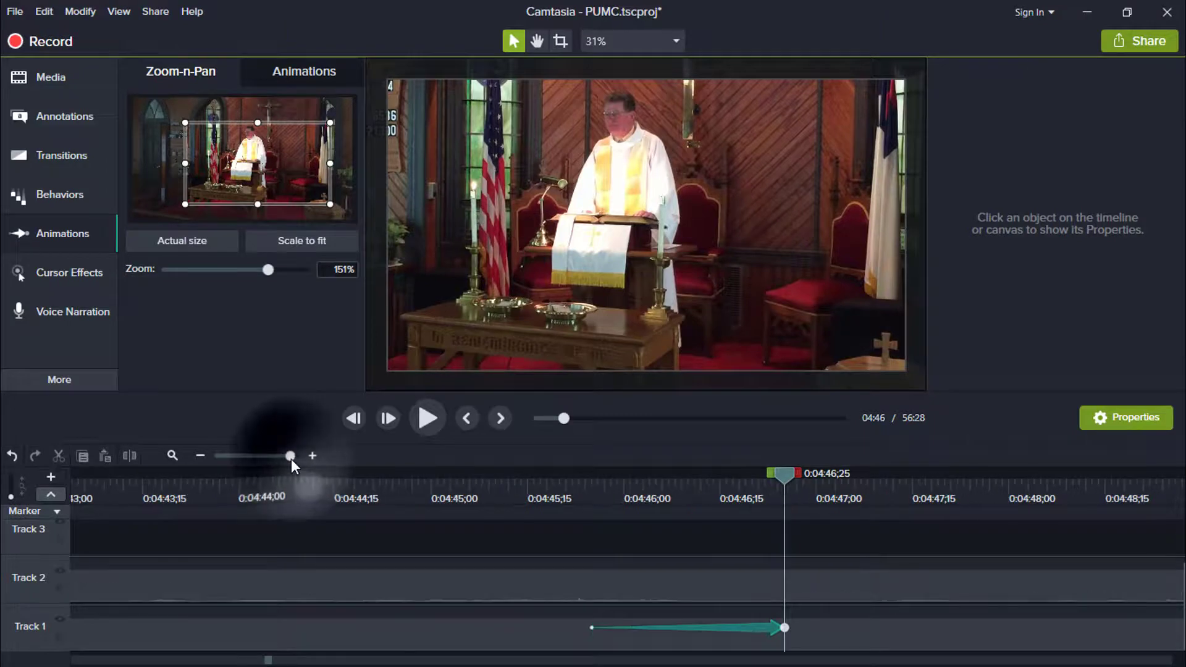
{"action": "left_click", "coordinate": [566, 477]}
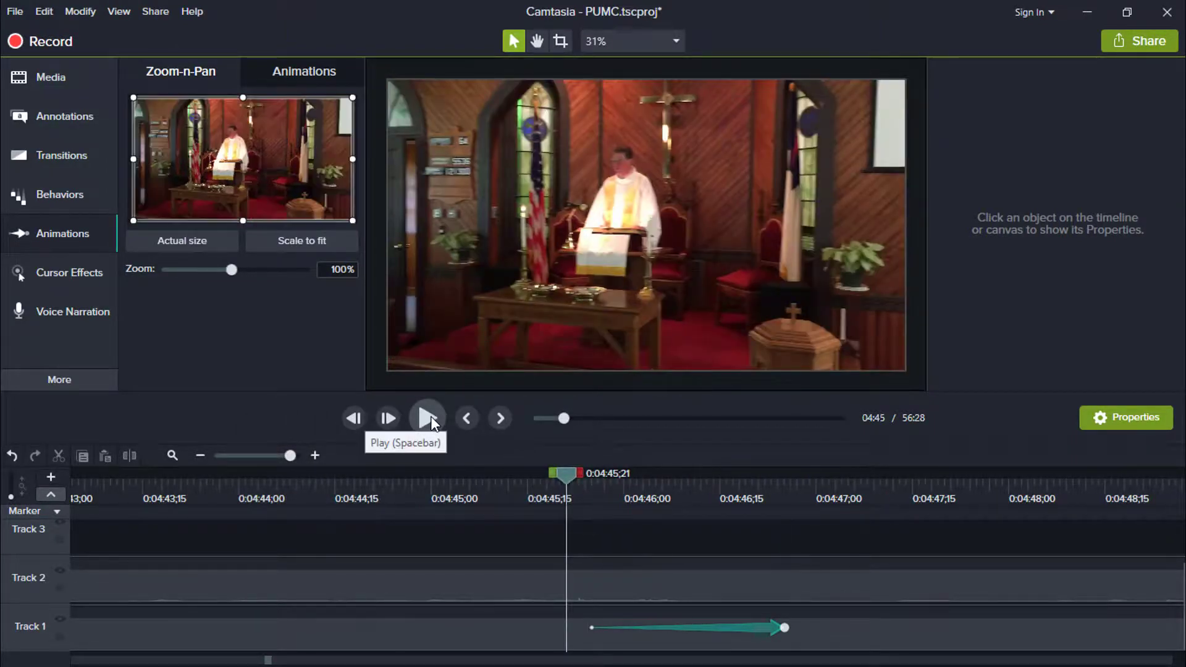
{"action": "left_click", "coordinate": [432, 417]}
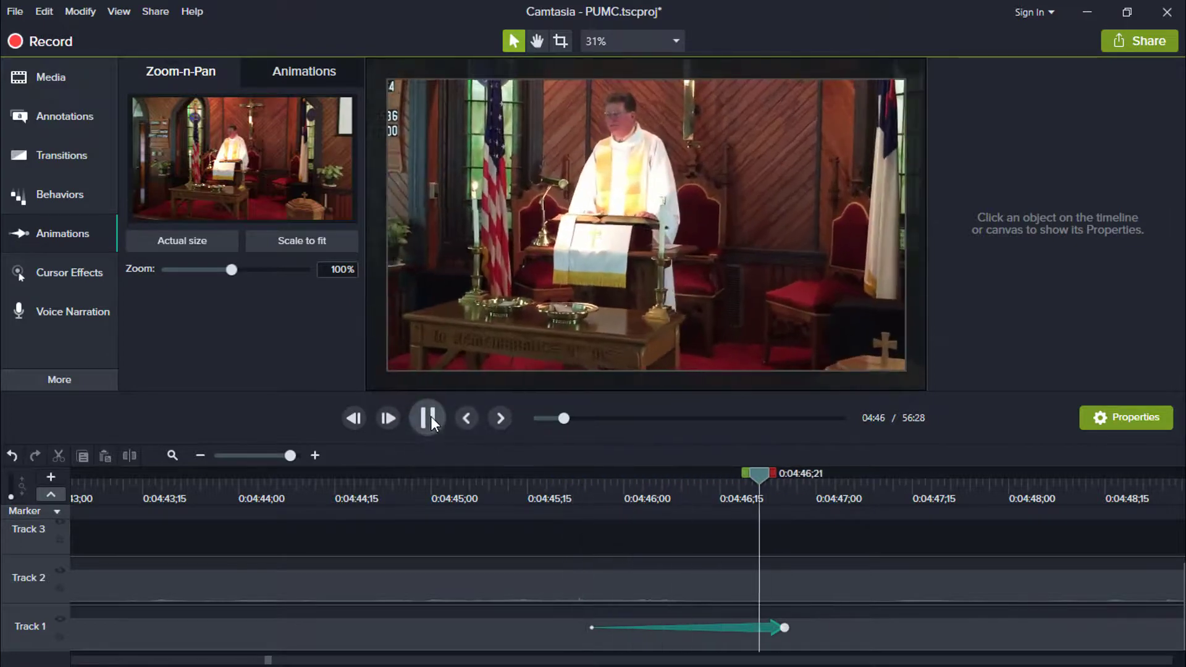
{"action": "left_click", "coordinate": [432, 417]}
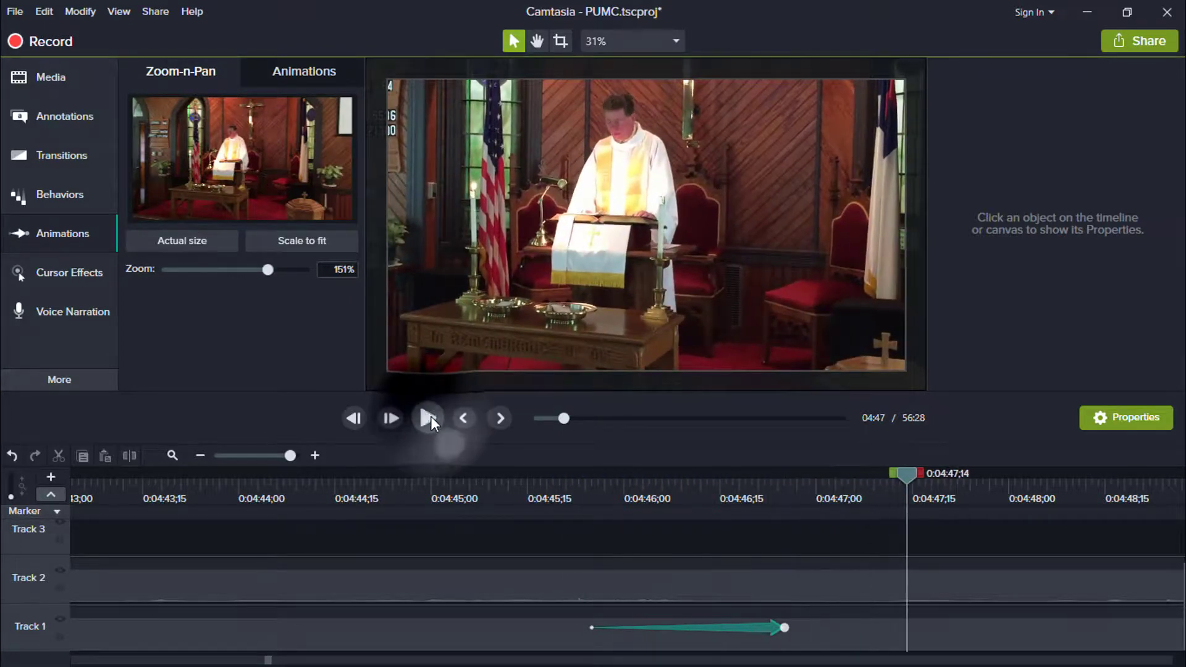
Lengthen the pastor's zoom animation by moving its start back to 0:04:42;15.
{"action": "left_click", "coordinate": [588, 473]}
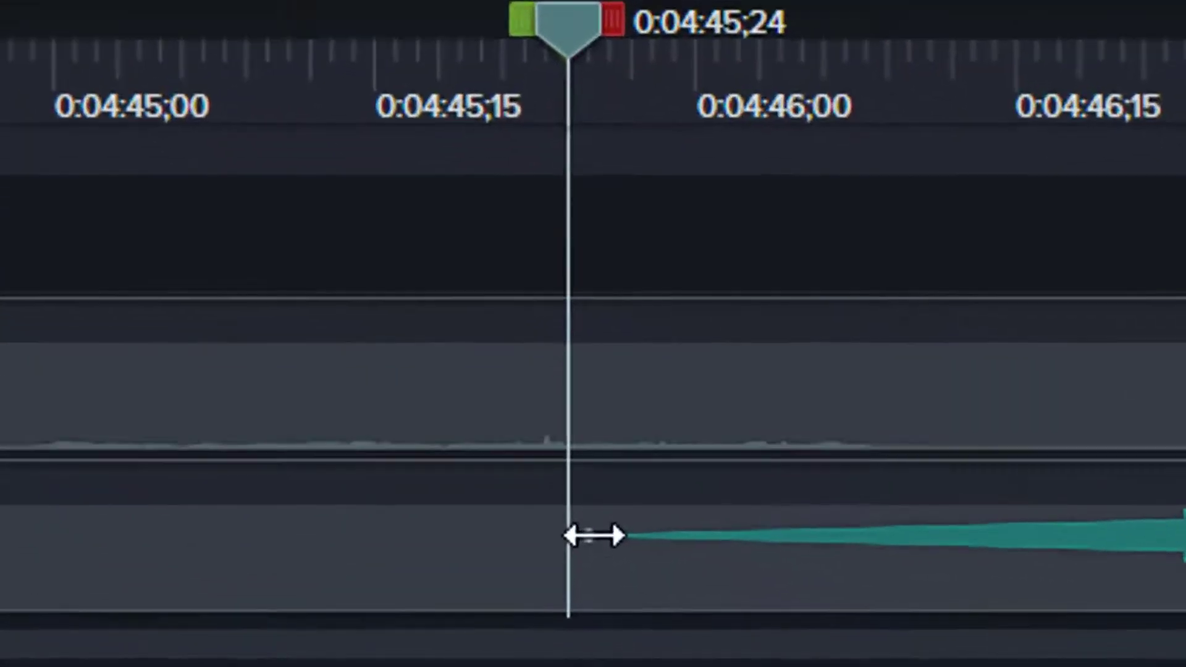
{"action": "left_click_drag", "start_coordinate": [598, 607], "coordinate": [565, 605]}
{"action": "left_click_drag", "start_coordinate": [531, 531], "coordinate": [47, 539]}
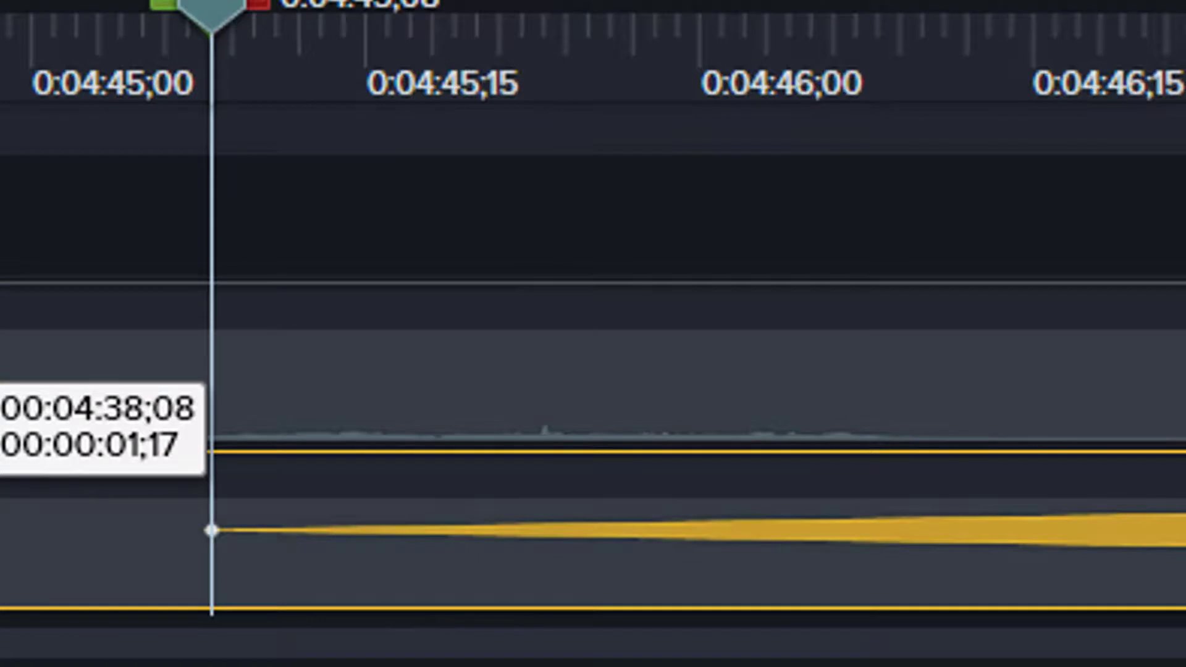
{"action": "left_click_drag", "start_coordinate": [212, 530], "coordinate": [6, 531]}
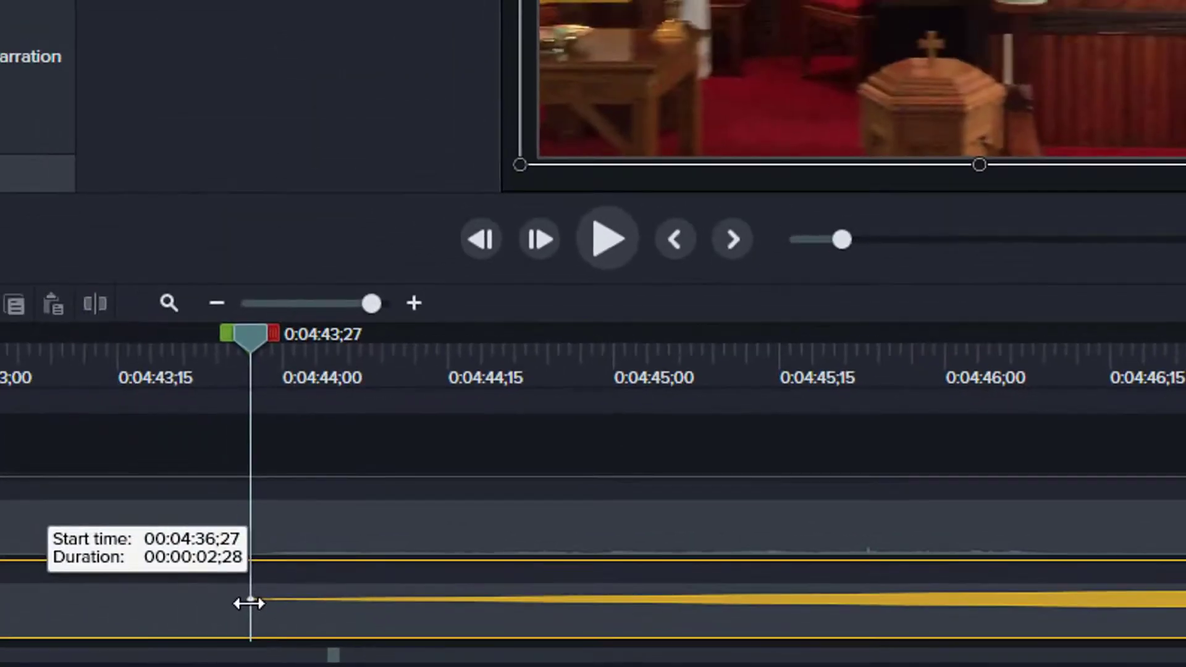
{"action": "left_click_drag", "start_coordinate": [249, 602], "coordinate": [250, 599]}
{"action": "left_click_drag", "start_coordinate": [330, 298], "coordinate": [323, 300]}
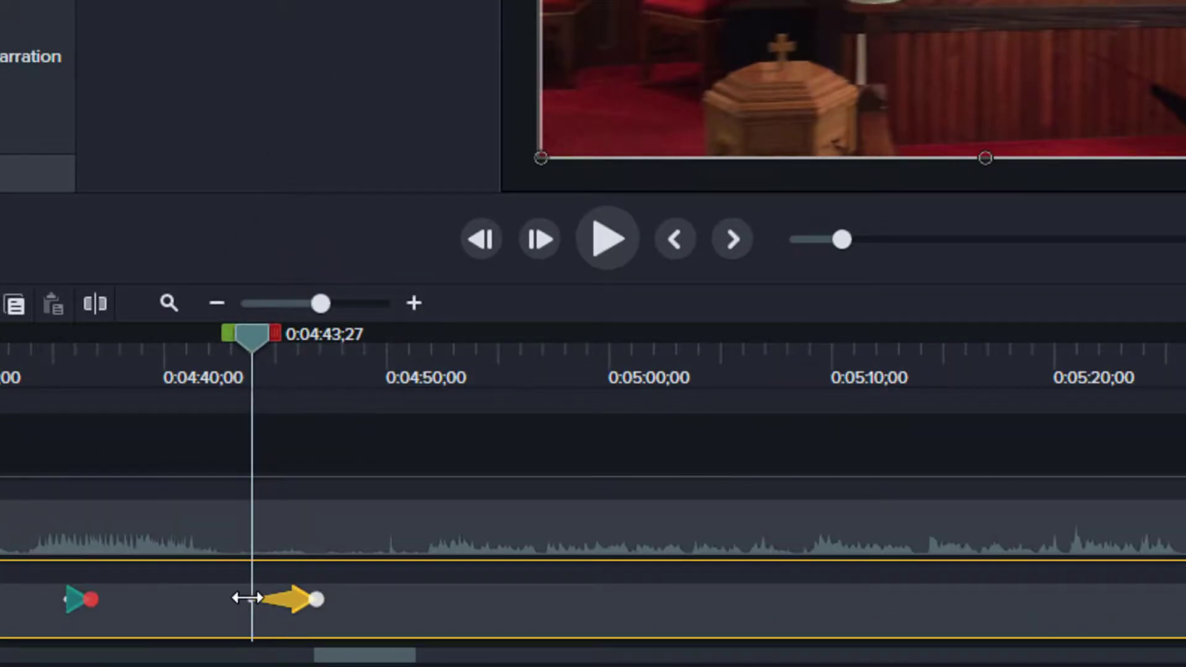
{"action": "left_click_drag", "start_coordinate": [246, 599], "coordinate": [126, 591]}
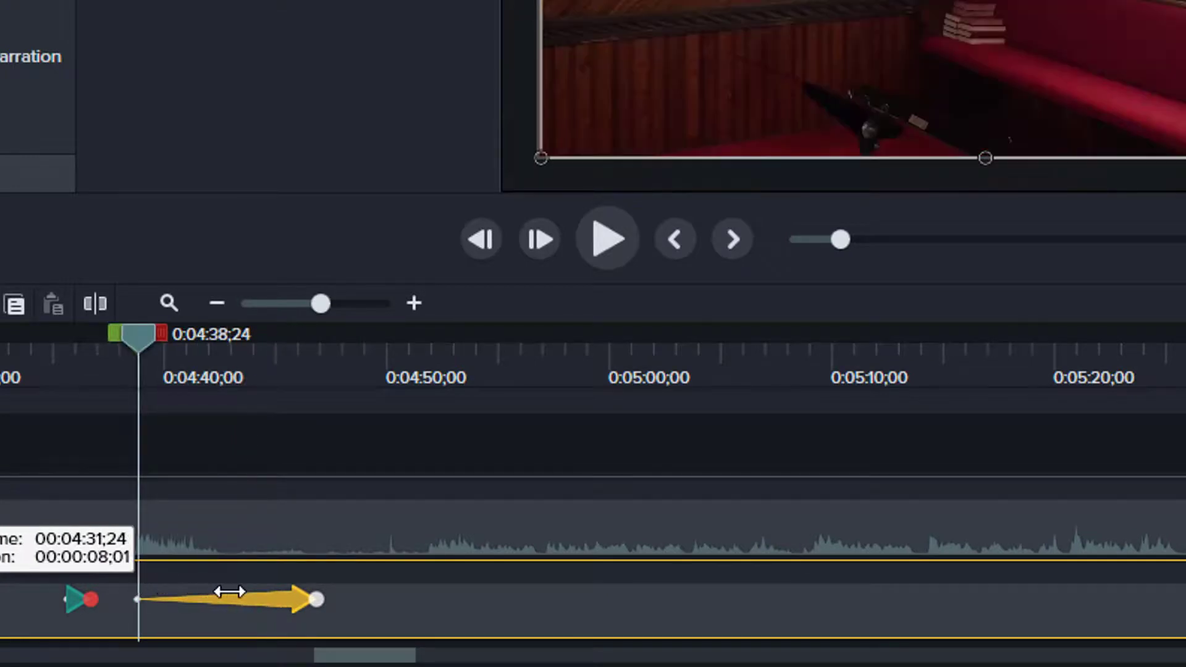
{"action": "mouse_move", "coordinate": [229, 592]}
{"action": "left_mouse_down"}
{"action": "mouse_move", "coordinate": [247, 591]}
{"action": "mouse_move", "coordinate": [215, 588]}
{"action": "left_mouse_up"}
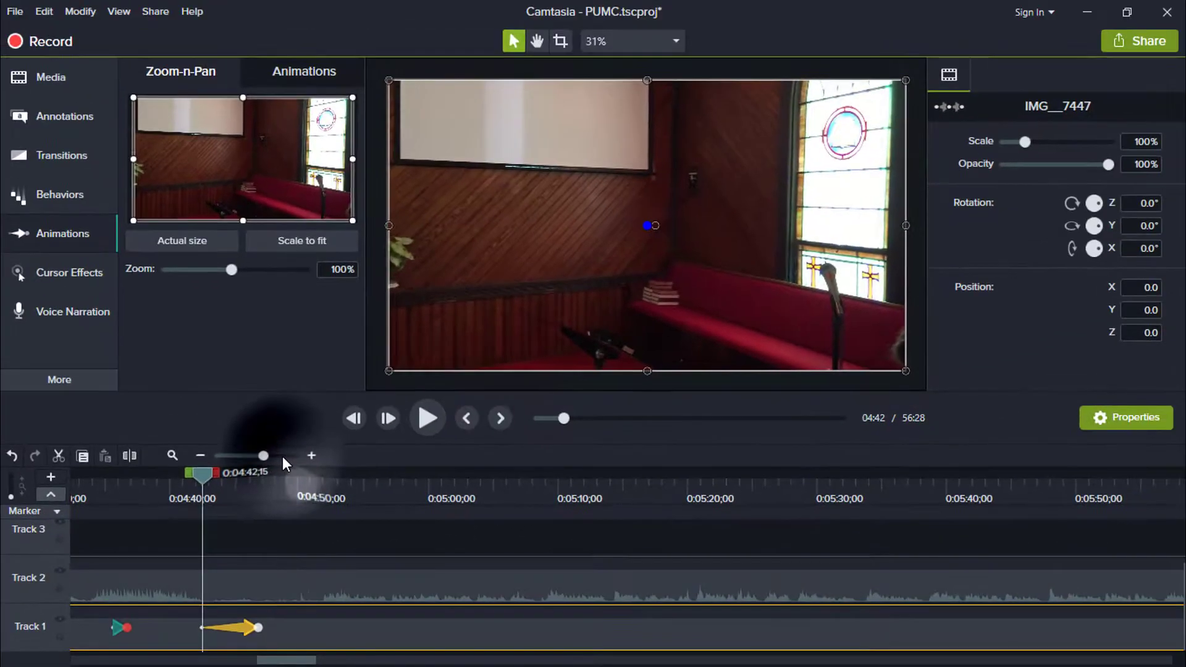
Preview the lengthened zoom animation from 0:04:41;27 until it has finished.
{"action": "left_click", "coordinate": [360, 305]}
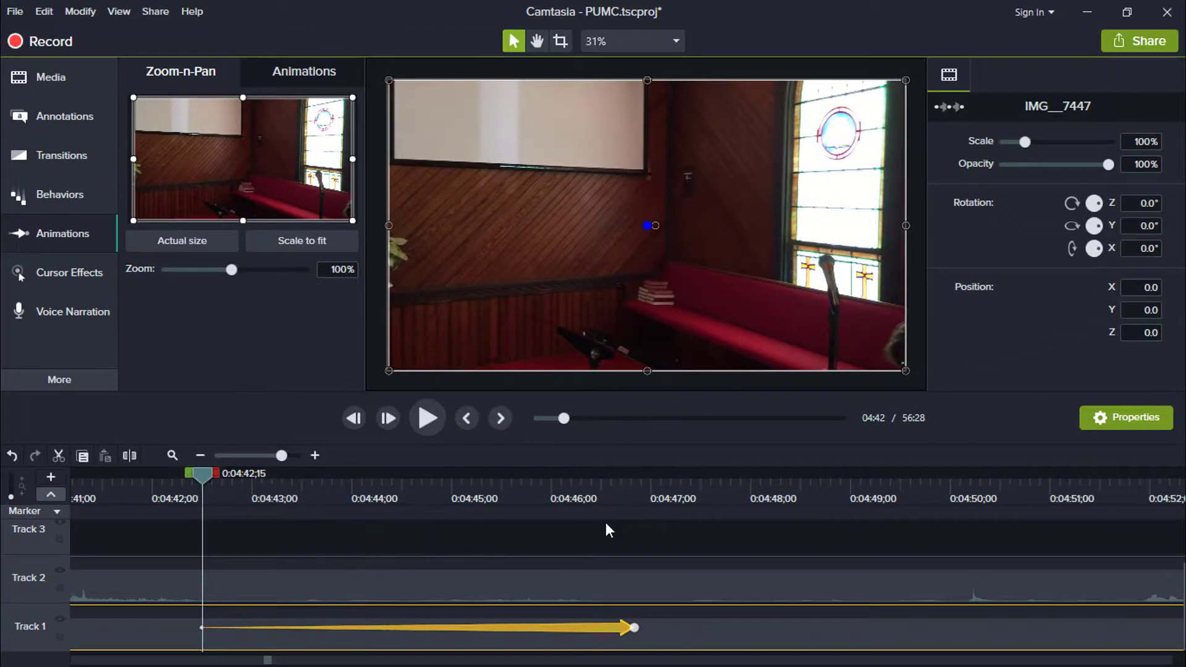
{"action": "left_click", "coordinate": [142, 476]}
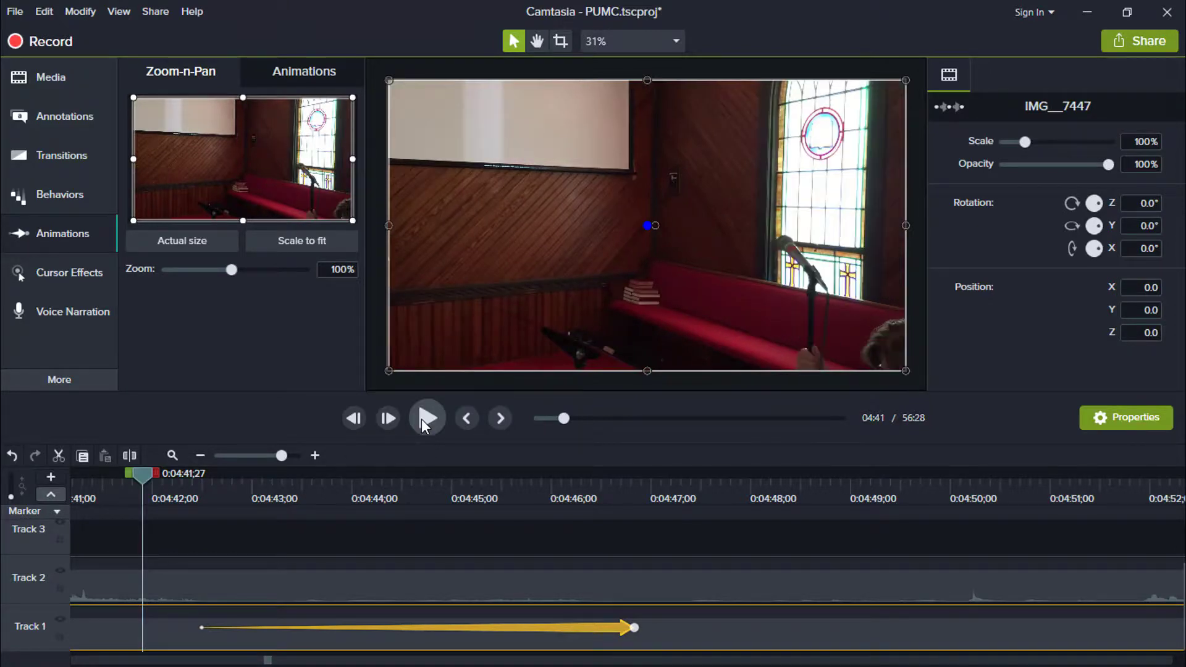
{"action": "left_click", "coordinate": [421, 419]}
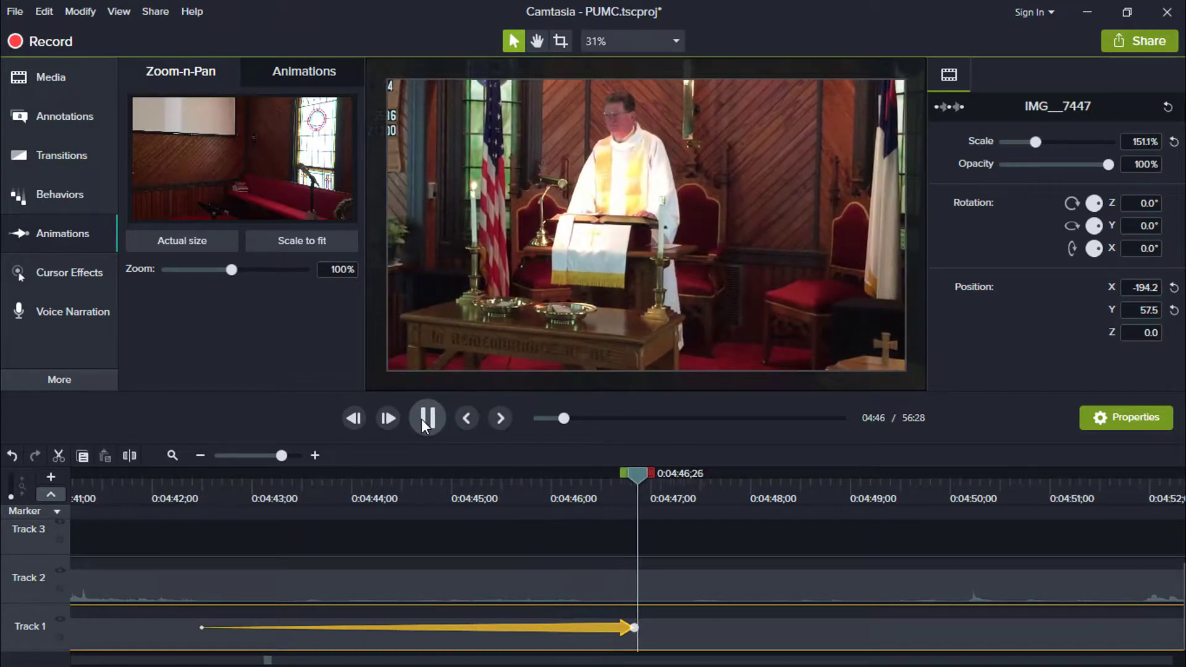
{"action": "left_click", "coordinate": [422, 419]}
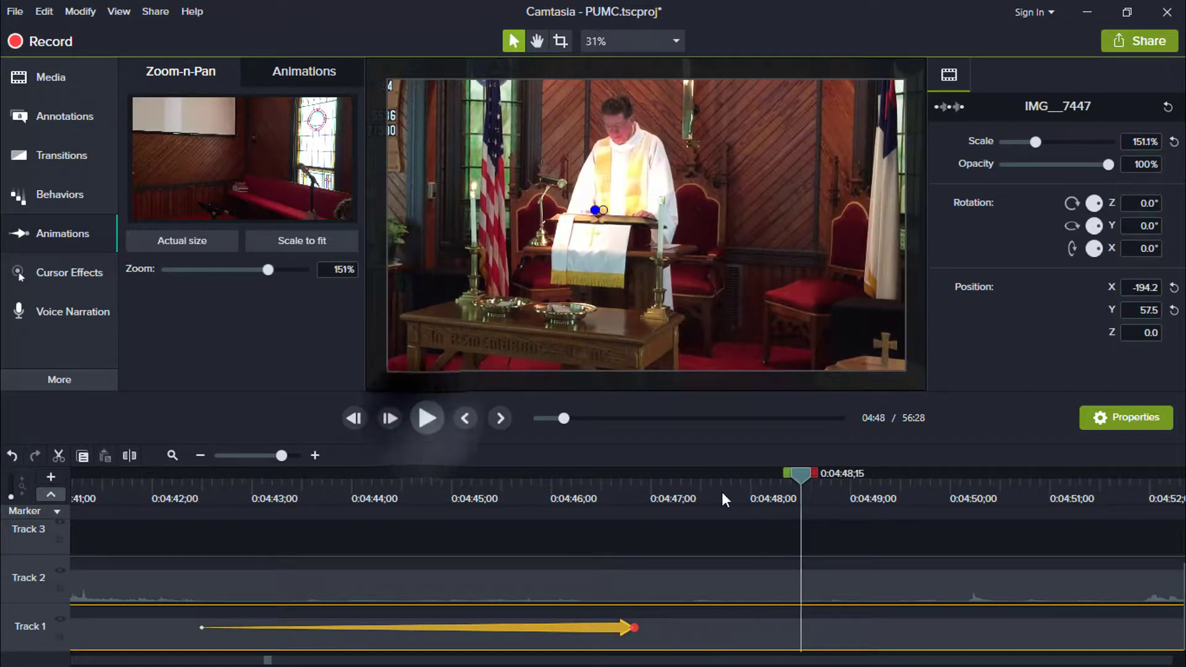
Find where the Track 2 audio ends and trim the end of IMG_7447 to 0:26:12;26.
{"action": "left_click", "coordinate": [500, 419]}
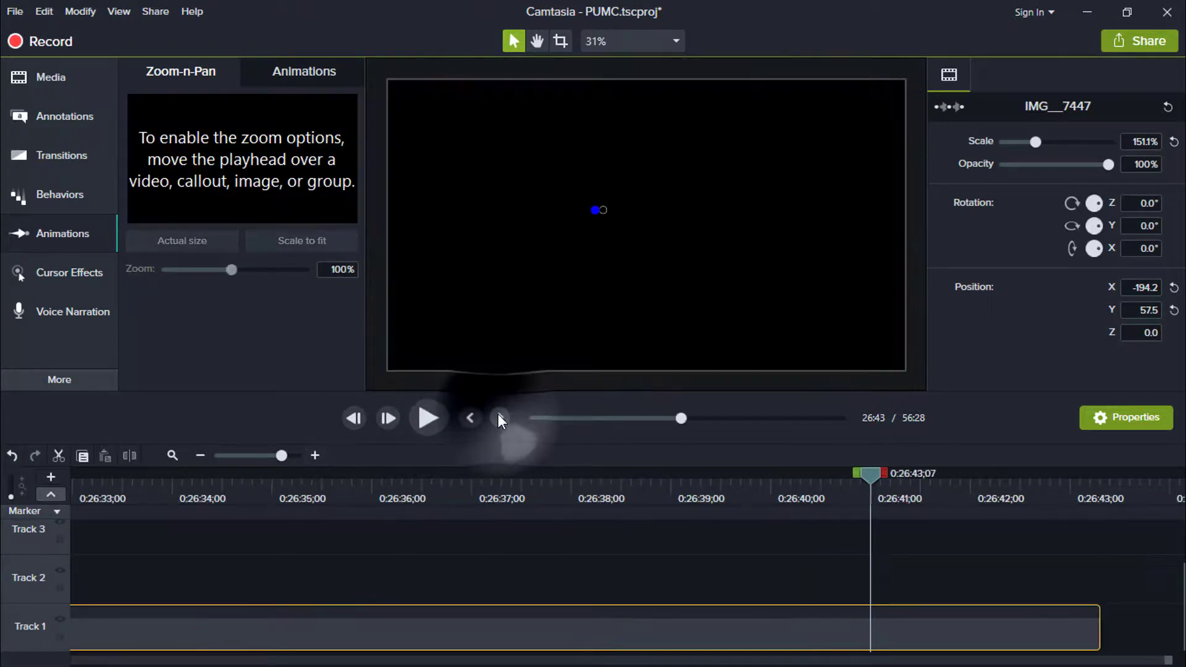
{"action": "left_click", "coordinate": [818, 475]}
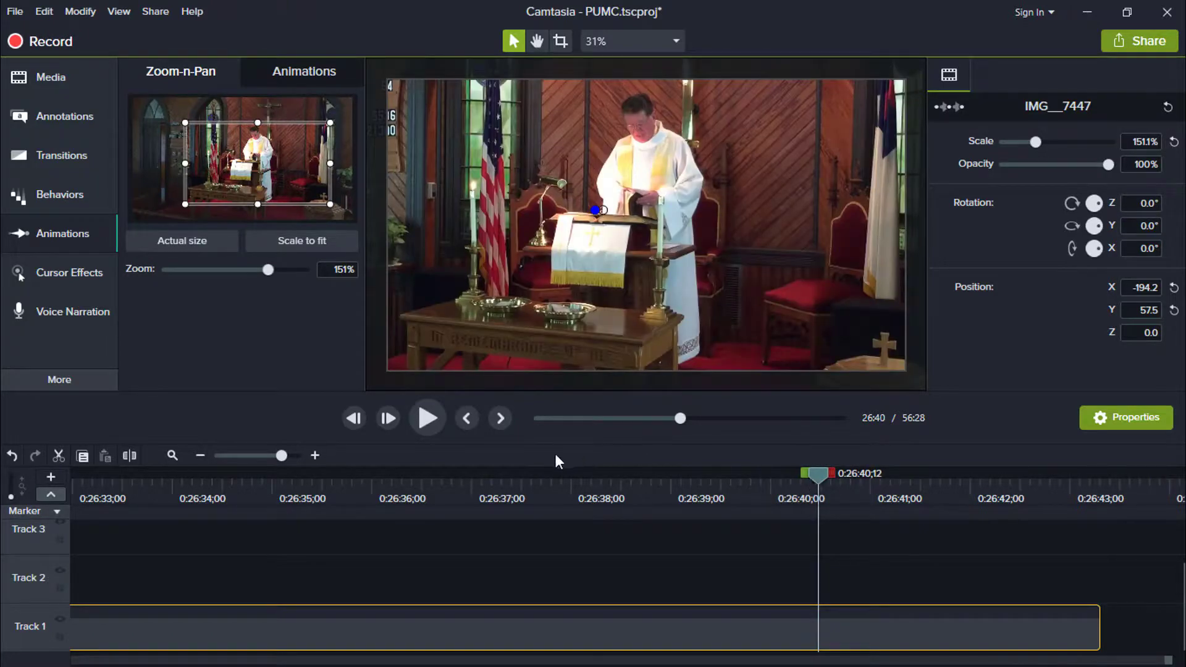
{"action": "left_click", "coordinate": [429, 422]}
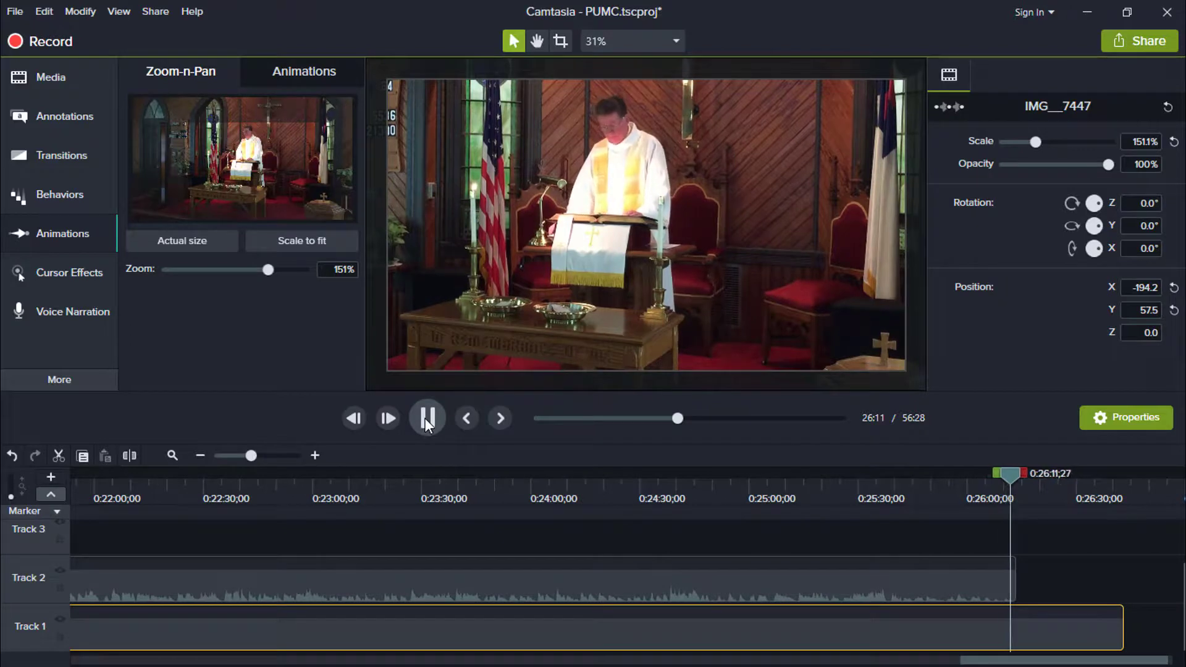
{"action": "left_click", "coordinate": [426, 418]}
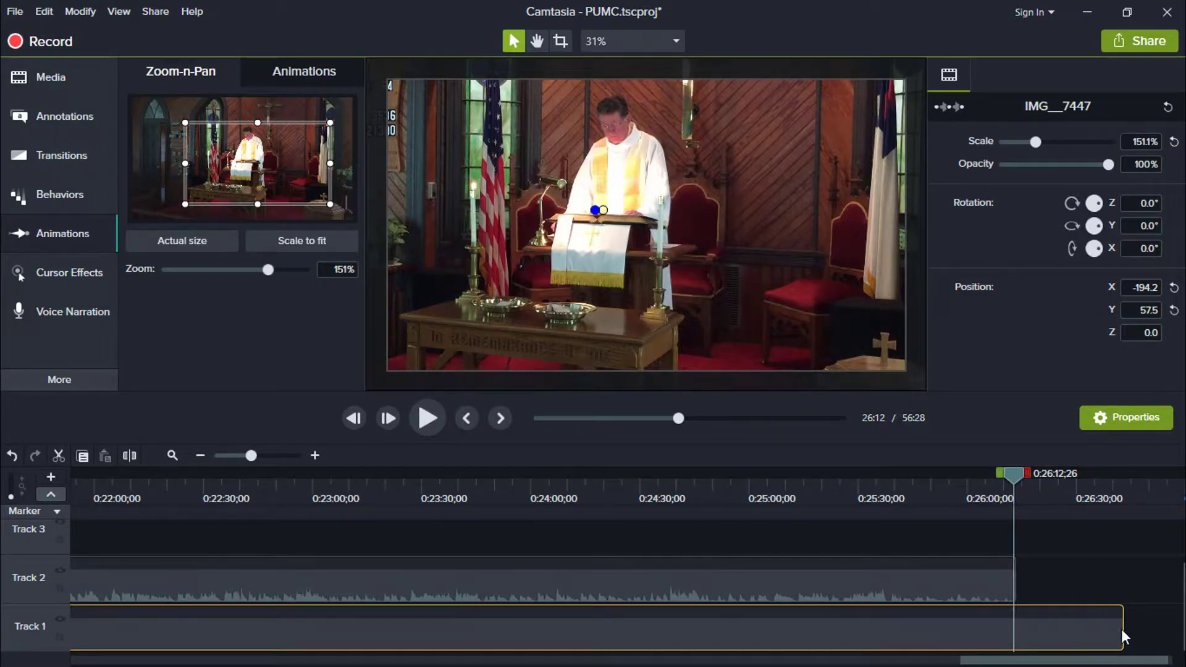
{"action": "left_click_drag", "start_coordinate": [1123, 629], "coordinate": [1016, 629]}
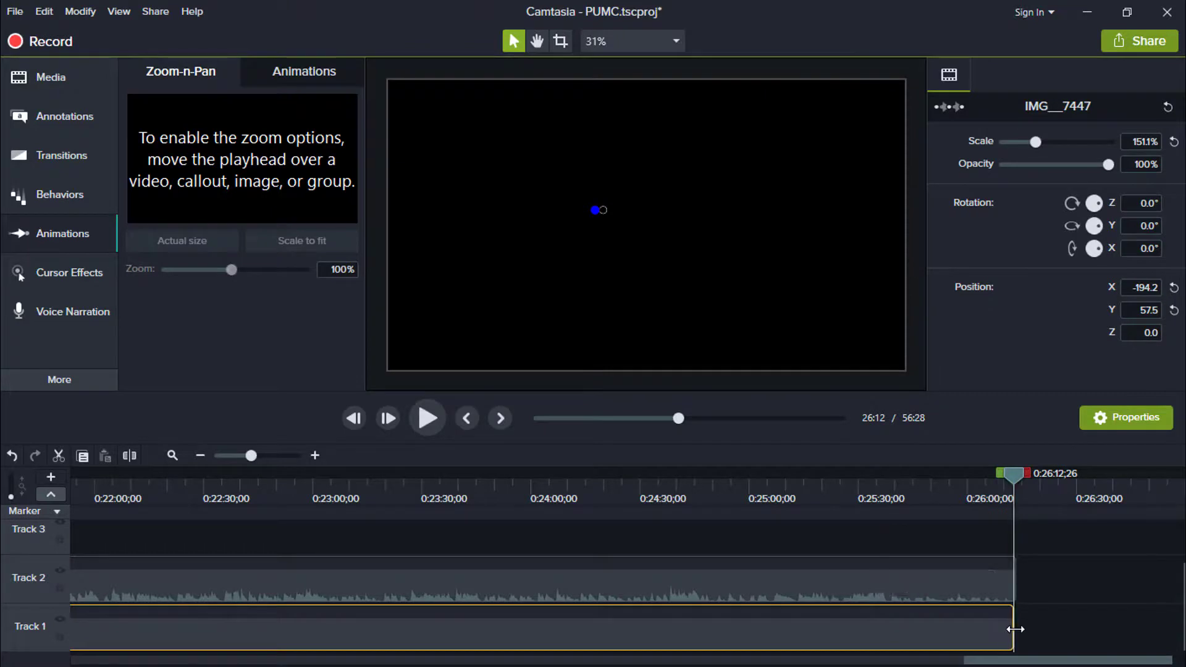
Add a Fade transition to the end of the IMG_7447 clip and preview the ending.
{"action": "left_click", "coordinate": [62, 152]}
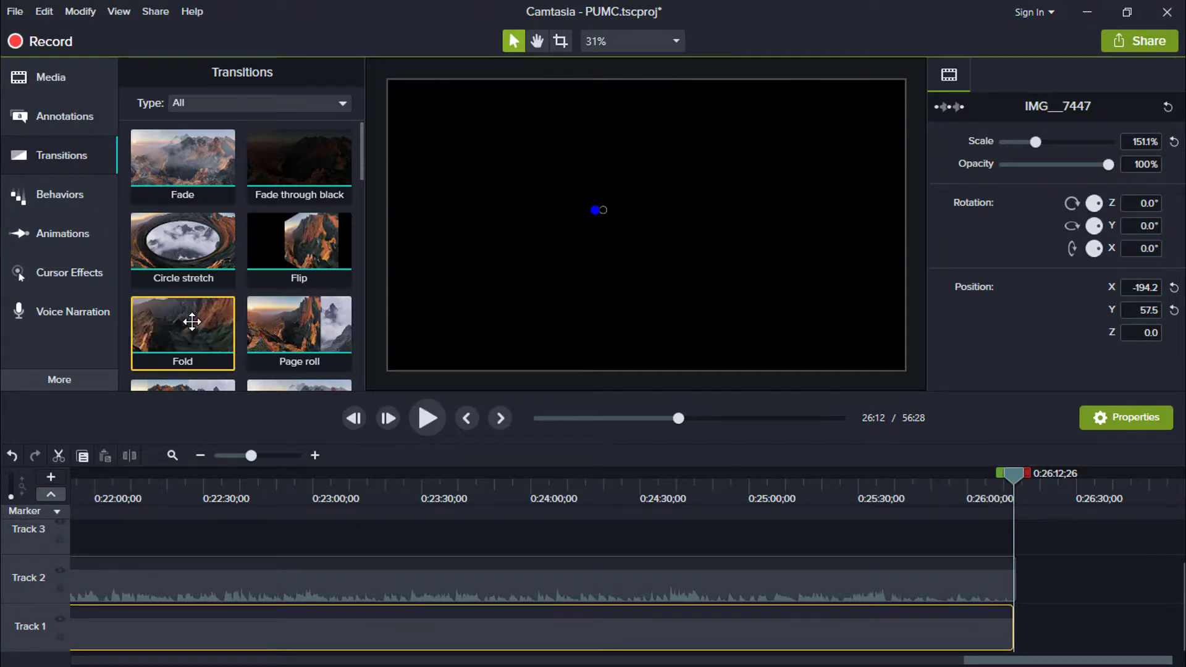
{"action": "left_click_drag", "start_coordinate": [196, 160], "coordinate": [974, 628]}
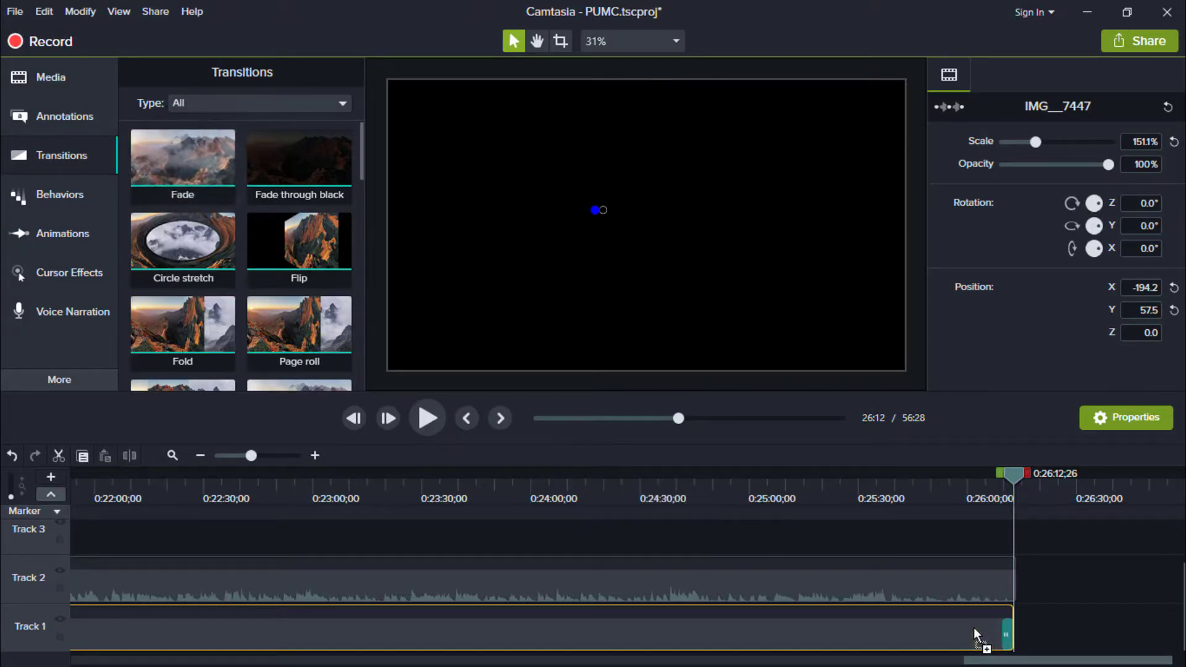
{"action": "left_click", "coordinate": [973, 473]}
{"action": "left_click", "coordinate": [432, 415]}
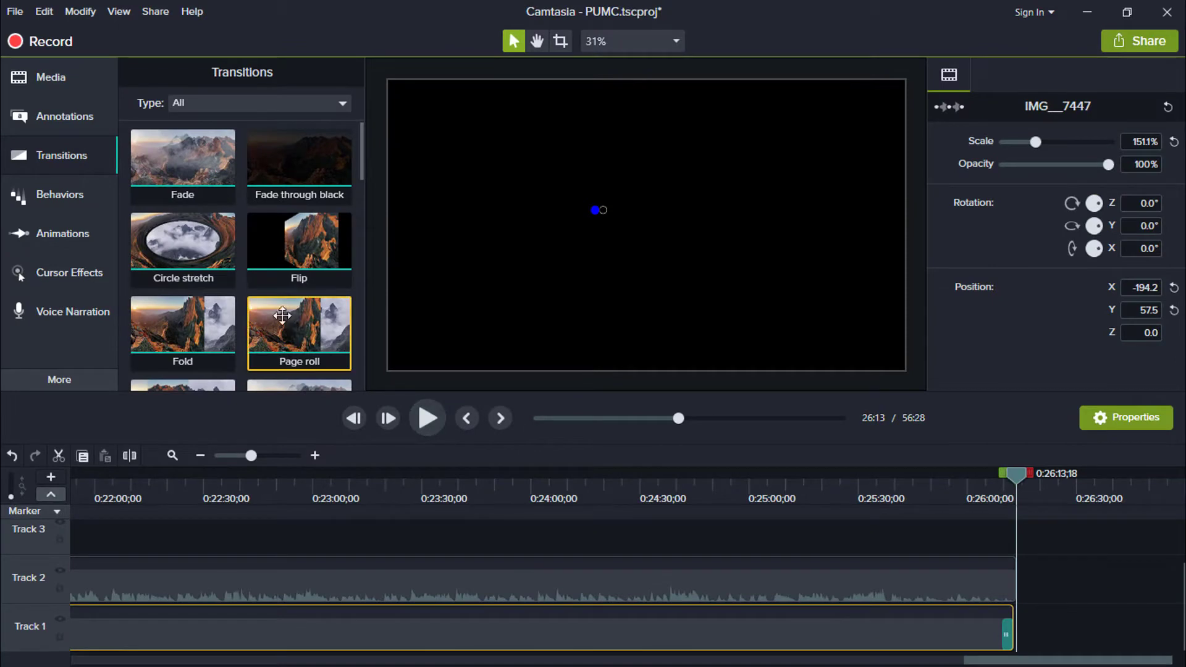
Add a plain Basic-style text callout after the end of IMG_7447, at 0:26:13;18.
{"action": "left_click", "coordinate": [62, 113]}
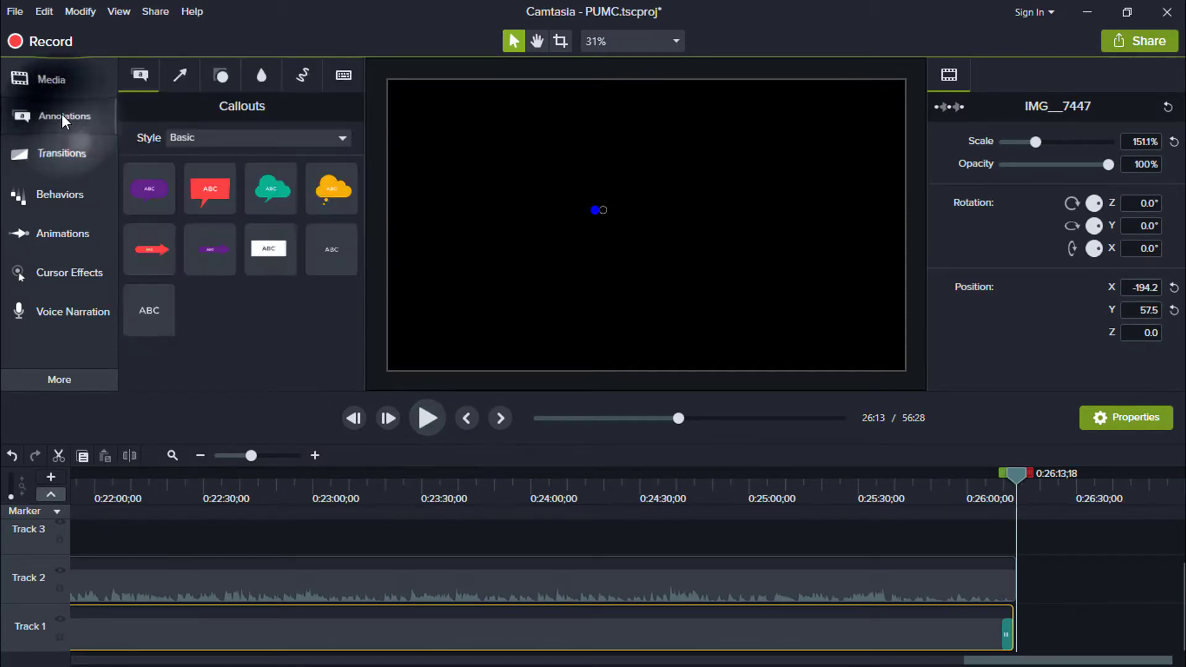
{"action": "double_click", "coordinate": [144, 316]}
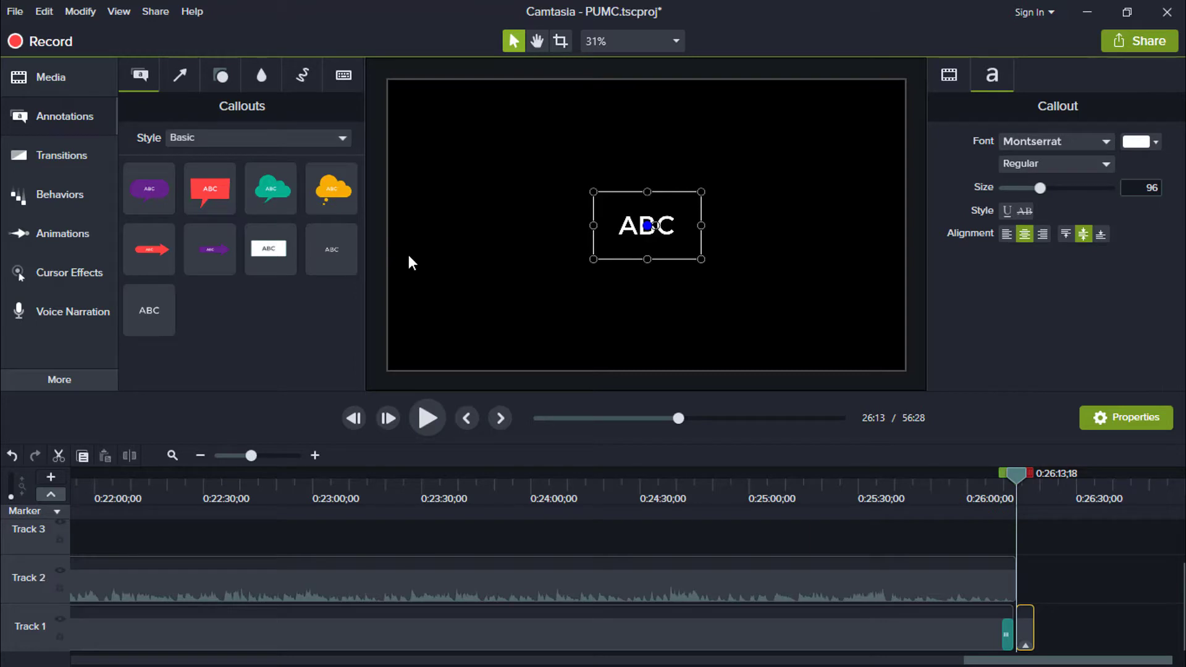
{"action": "left_click", "coordinate": [15, 11]}
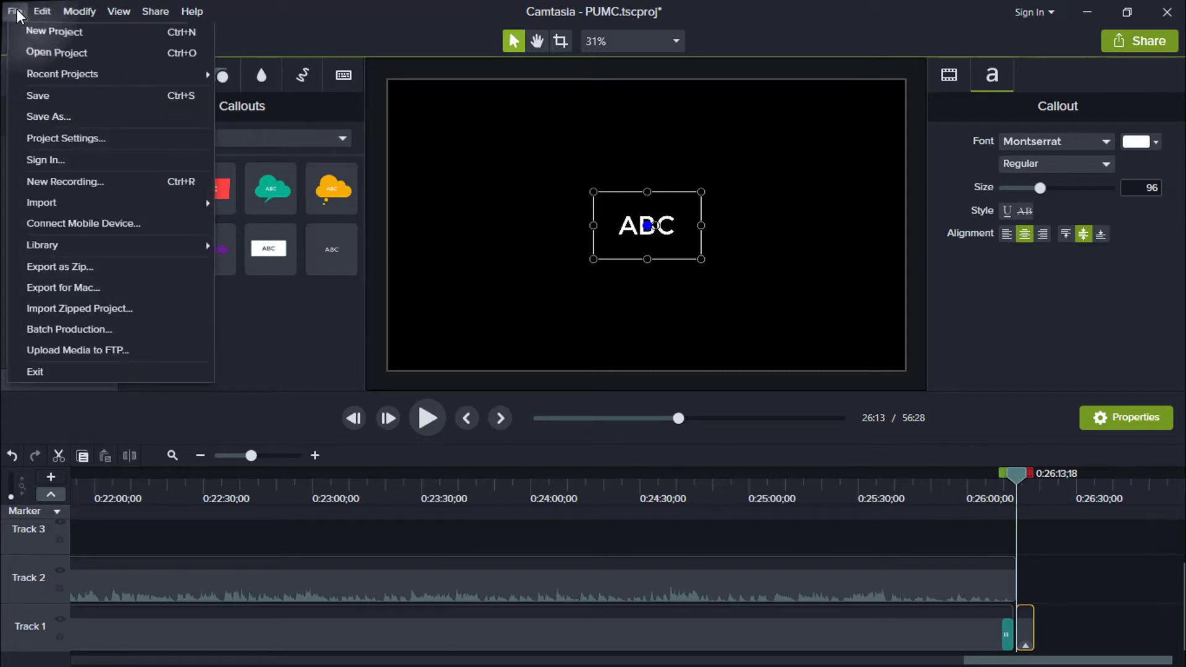
{"action": "left_click", "coordinate": [239, 2]}
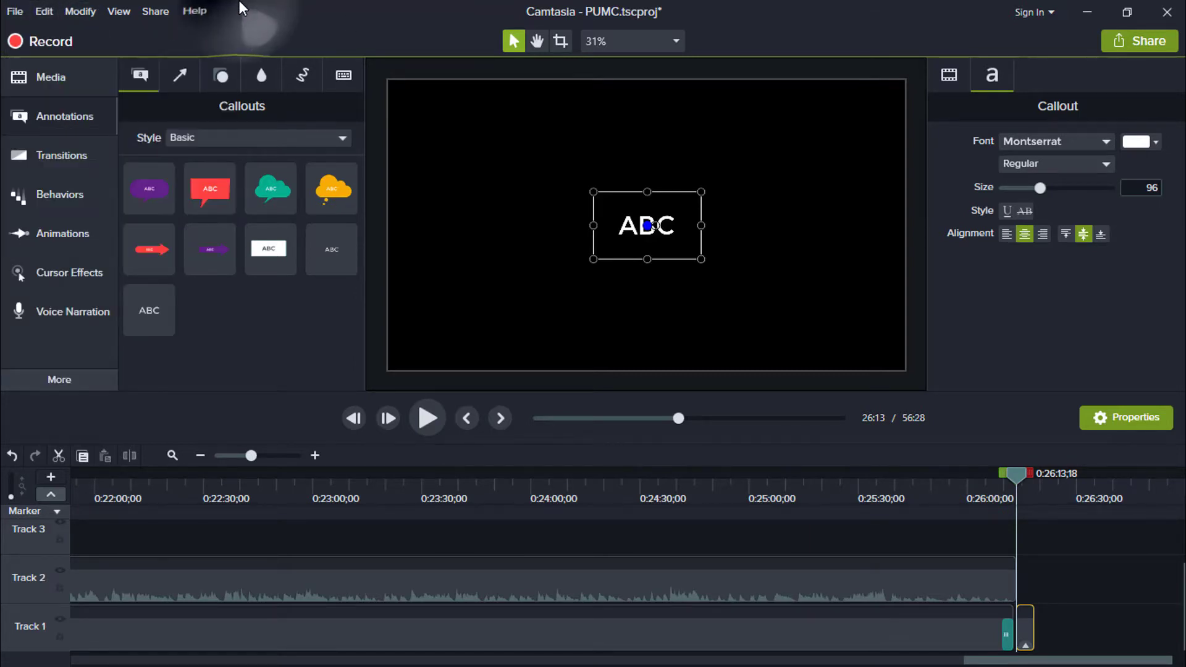
Produce the project as MP4 only (up to 1080p), named PUMC, in the Desktop folder with files organized into sub-folders.
{"action": "left_click", "coordinate": [1139, 40]}
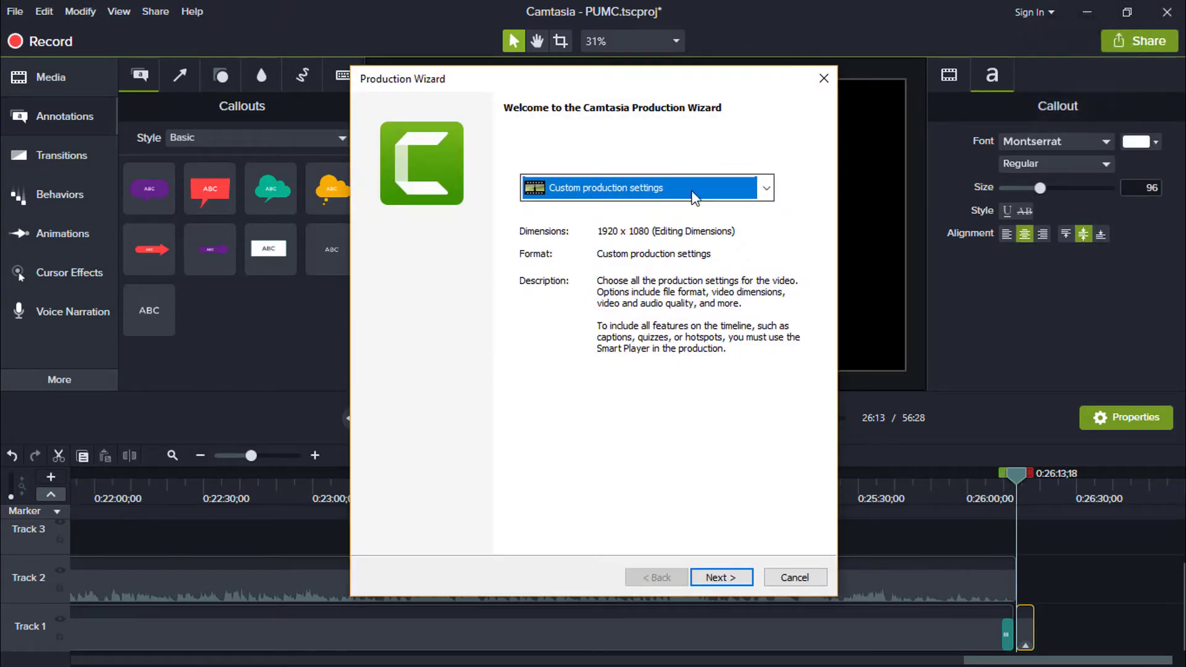
{"action": "left_click", "coordinate": [767, 191]}
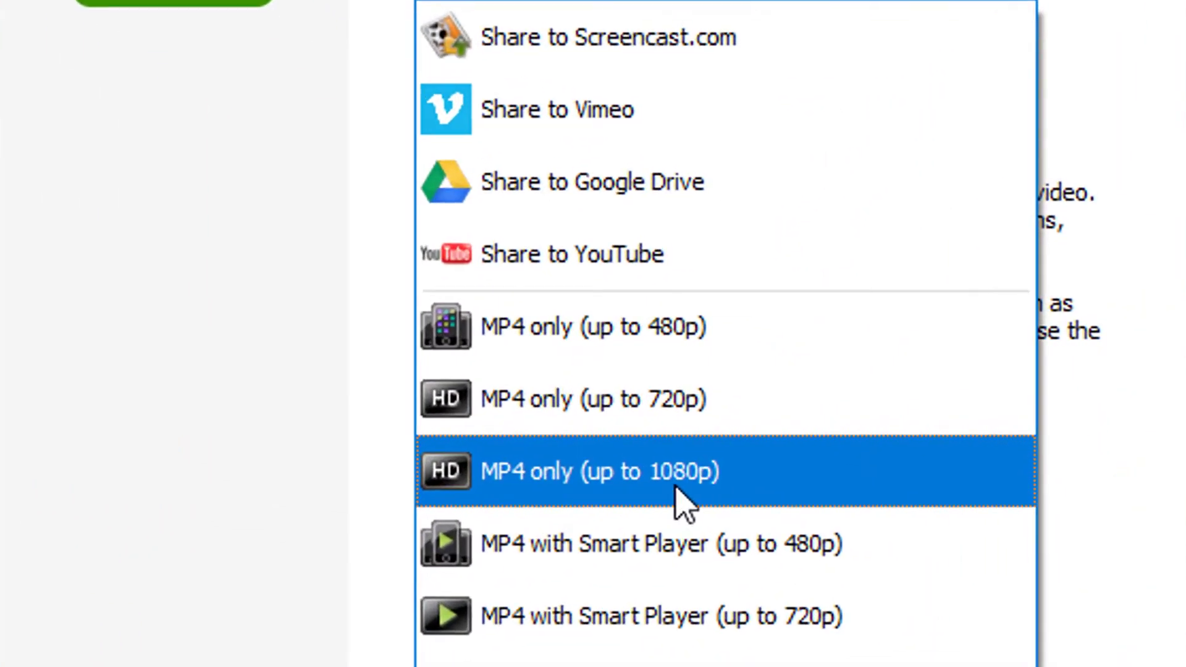
{"action": "left_click", "coordinate": [675, 488]}
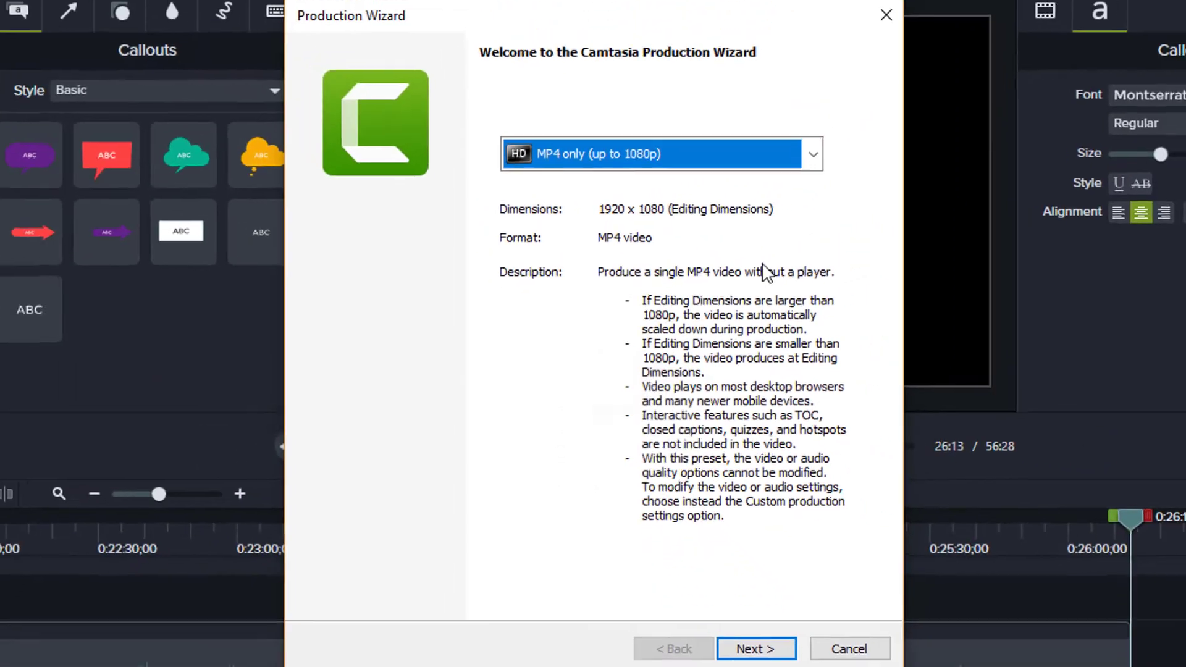
{"action": "left_click", "coordinate": [755, 643]}
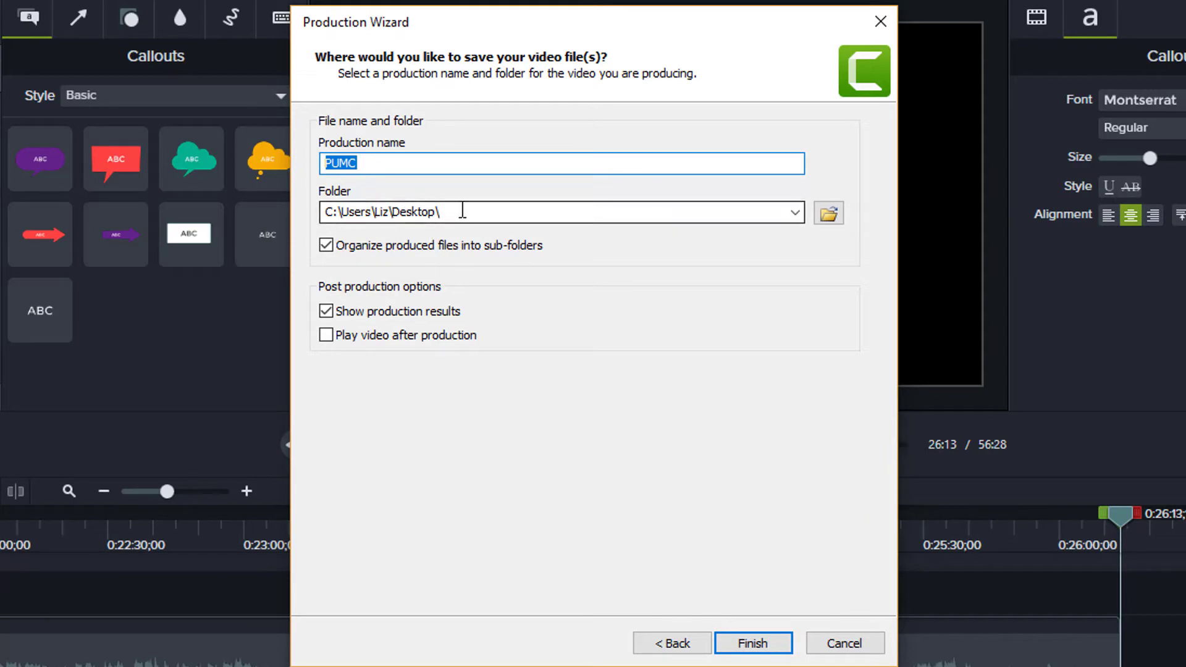
{"action": "left_click", "coordinate": [755, 643]}
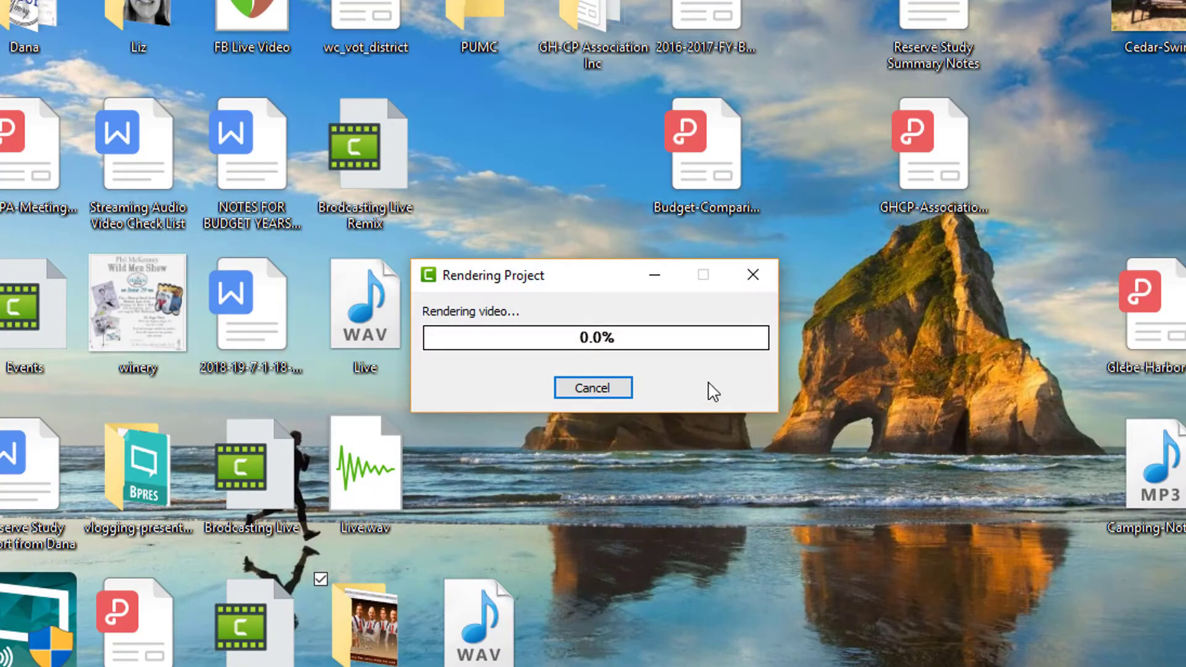